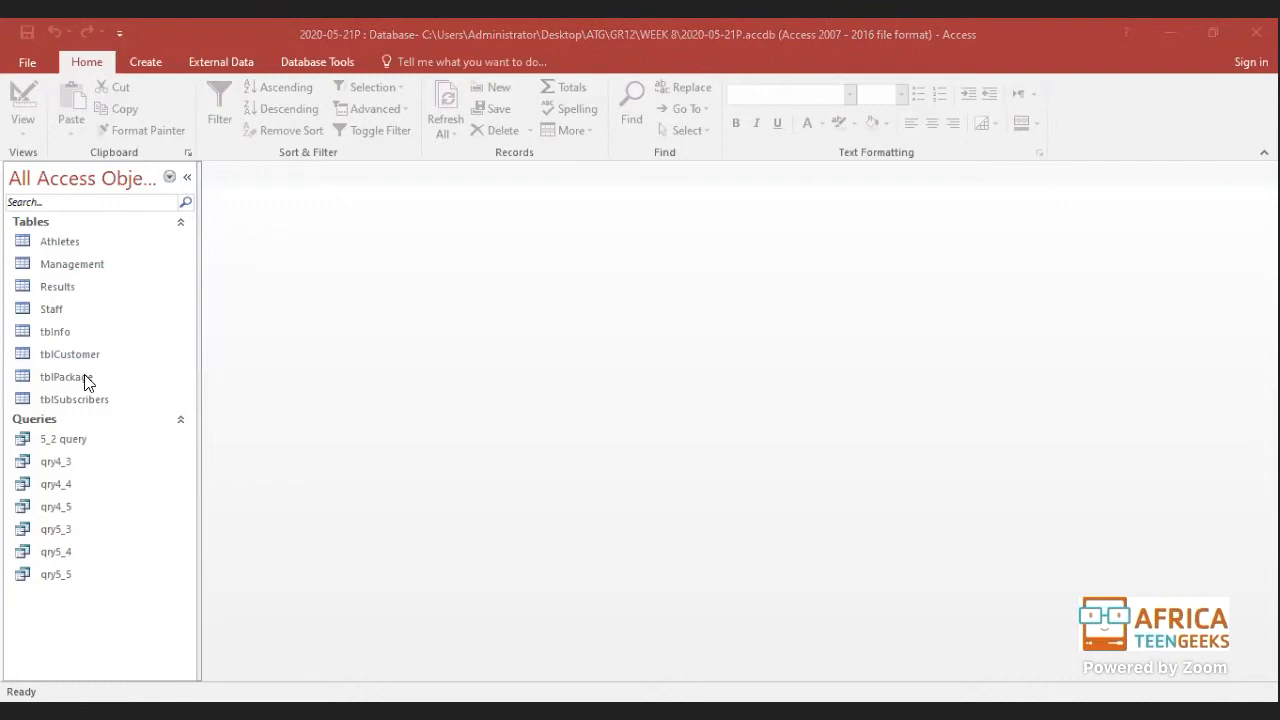
Step: Open the 5_2 query in Design View, enlarge its design grid, and compare it with the datasheet results
{"action": "left_click", "coordinate": [46, 441]}
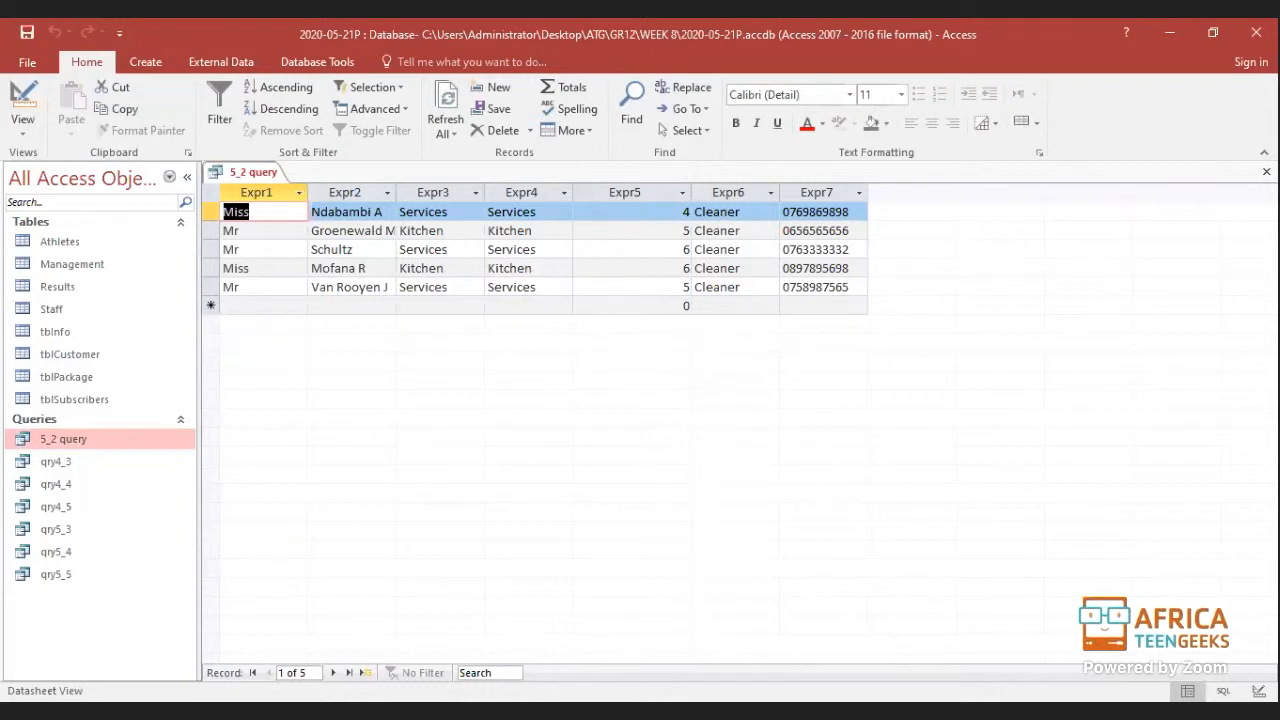
{"action": "key", "text": "alt+Tab"}
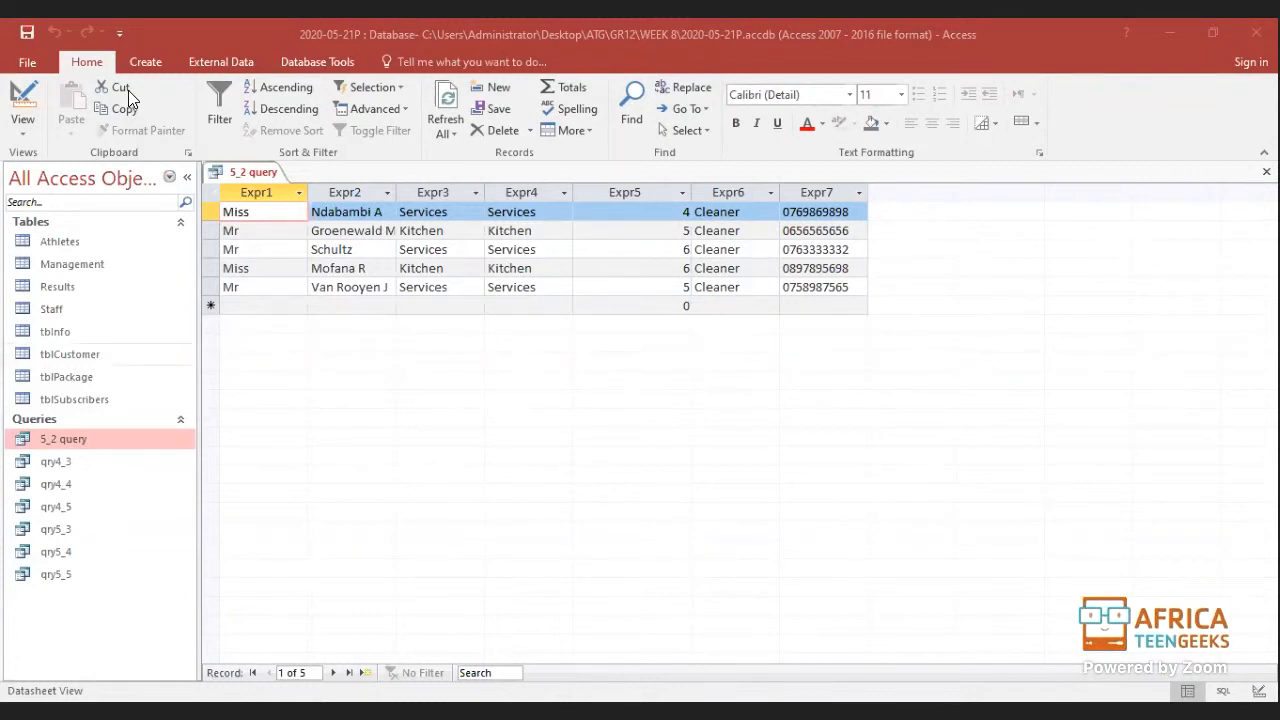
{"action": "left_click", "coordinate": [16, 92]}
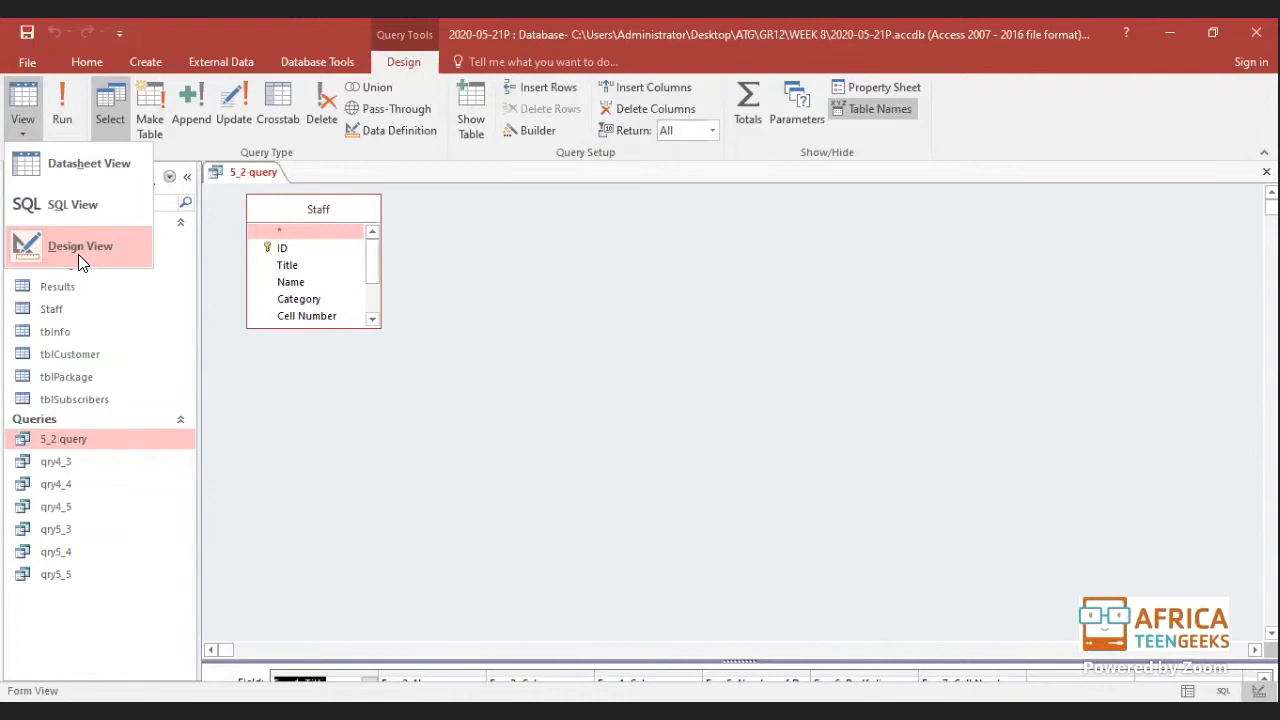
{"action": "left_click", "coordinate": [79, 256]}
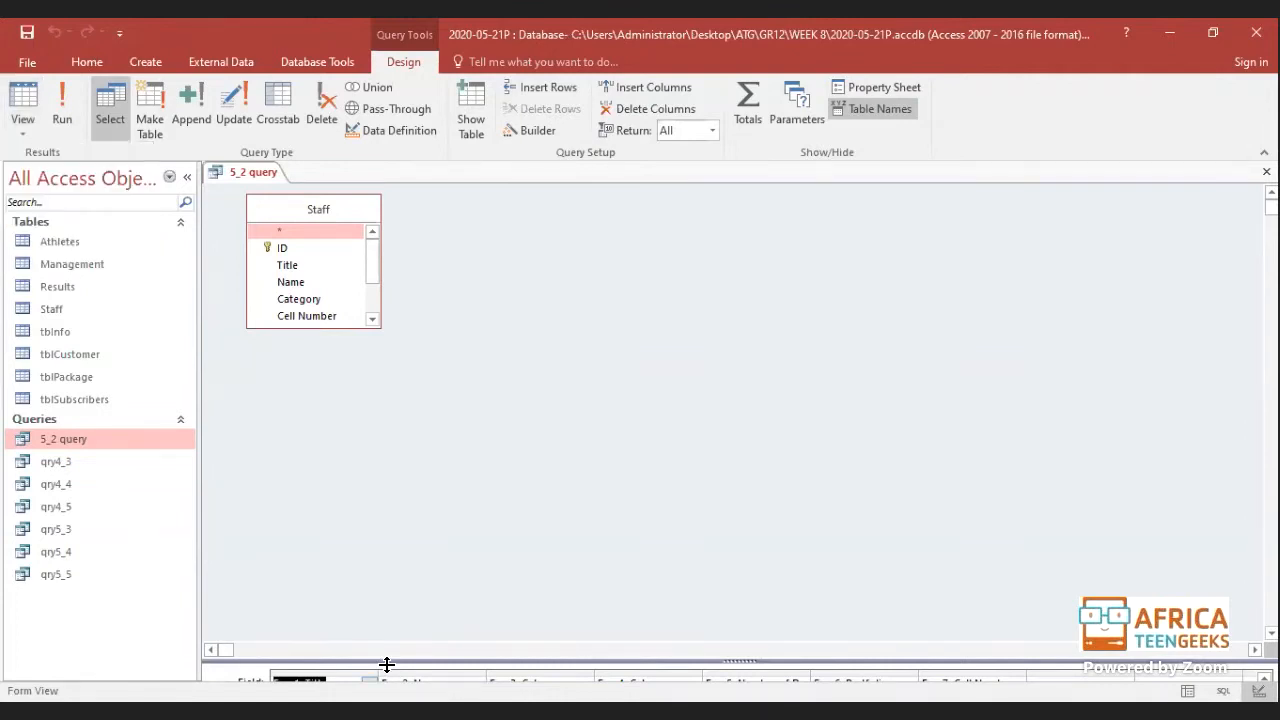
{"action": "left_click_drag", "start_coordinate": [387, 665], "coordinate": [420, 521]}
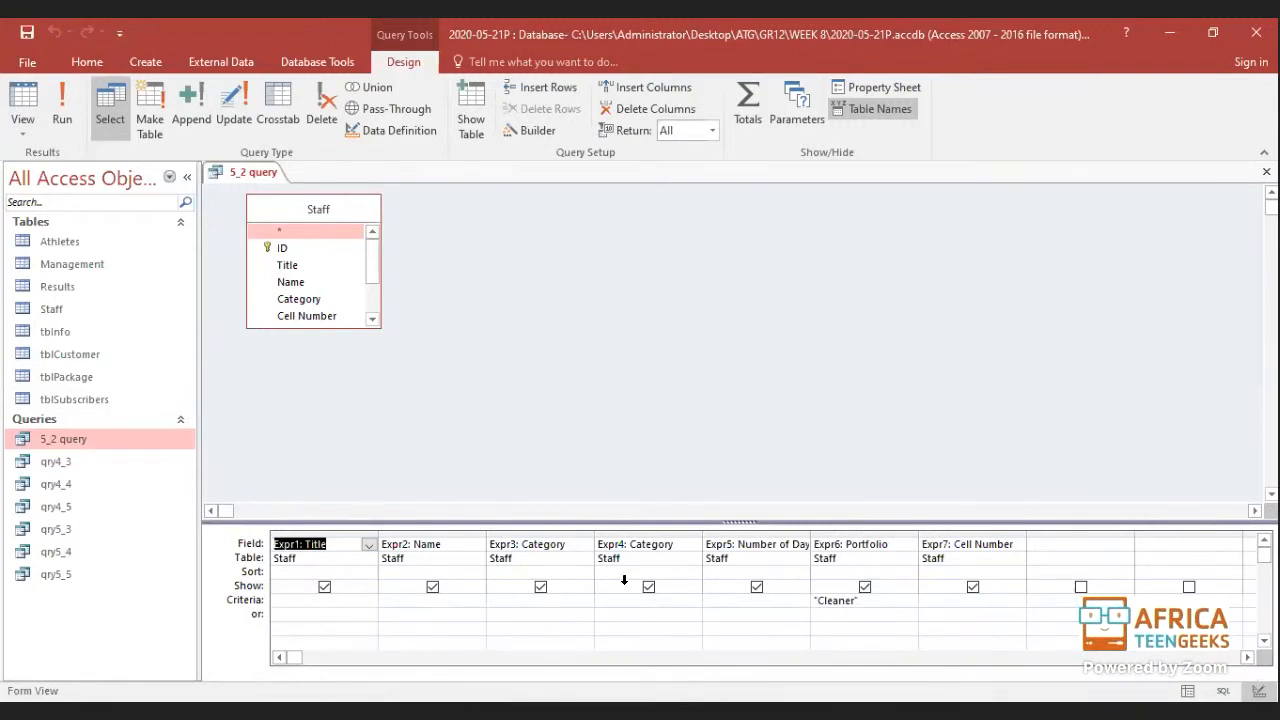
{"action": "left_click", "coordinate": [24, 100]}
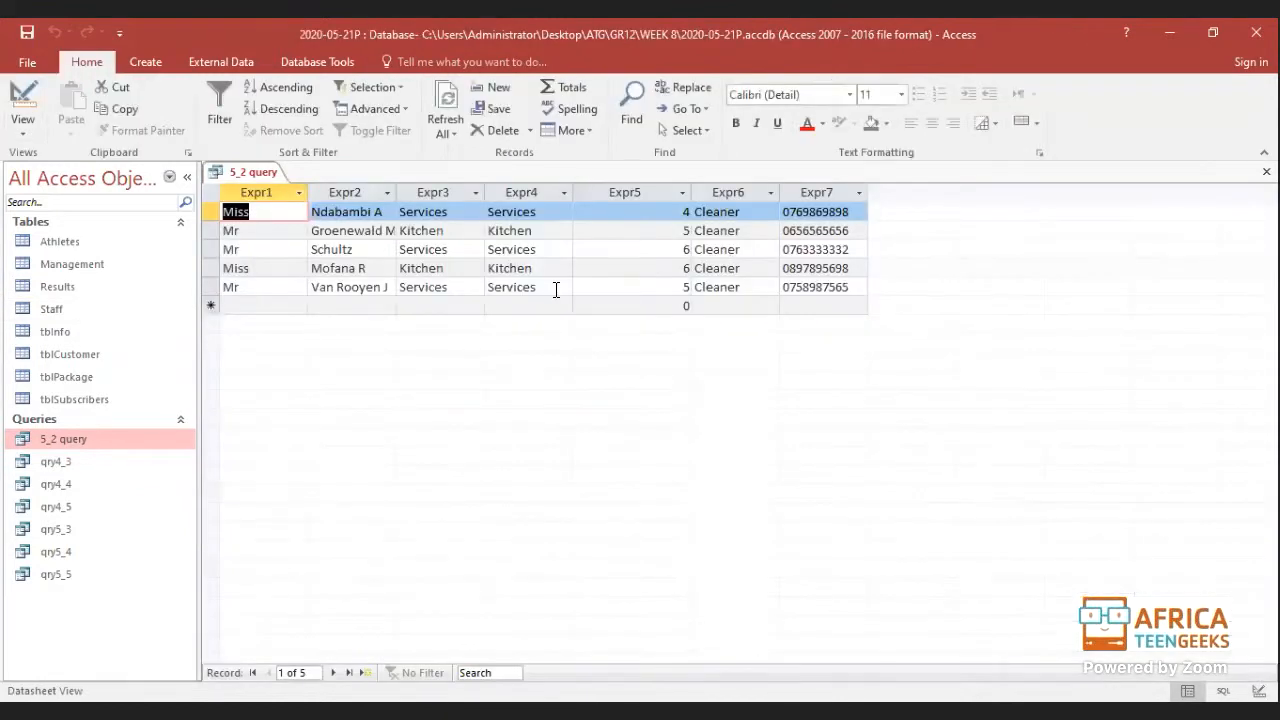
{"action": "left_click", "coordinate": [14, 100]}
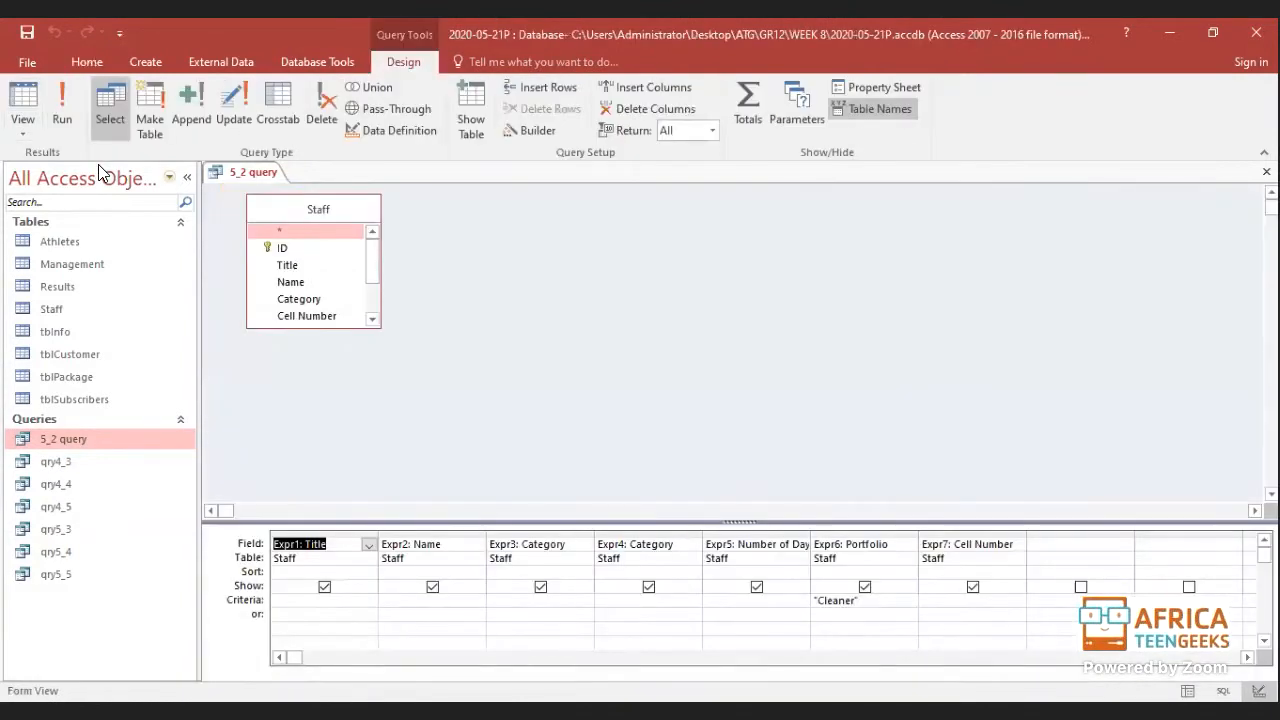
Step: Filter the database object list to Reports only and restore it to All Access Objects
{"action": "left_click", "coordinate": [169, 178]}
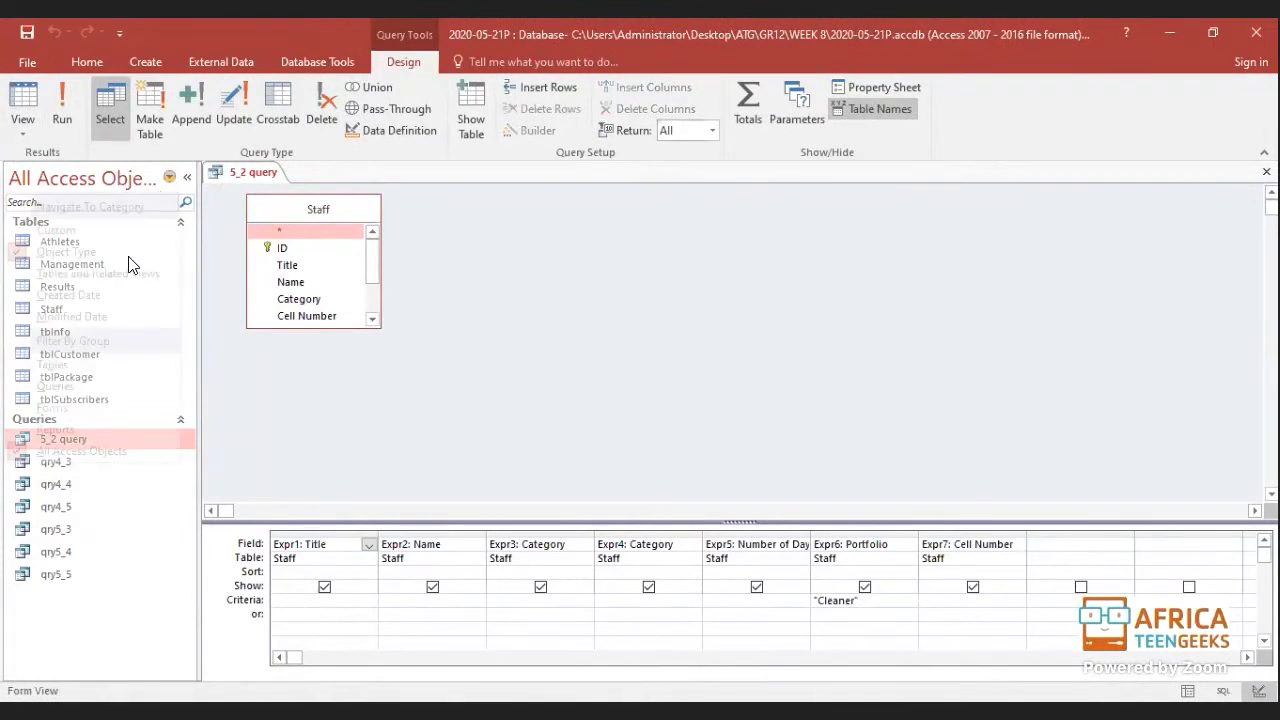
{"action": "left_click", "coordinate": [67, 432]}
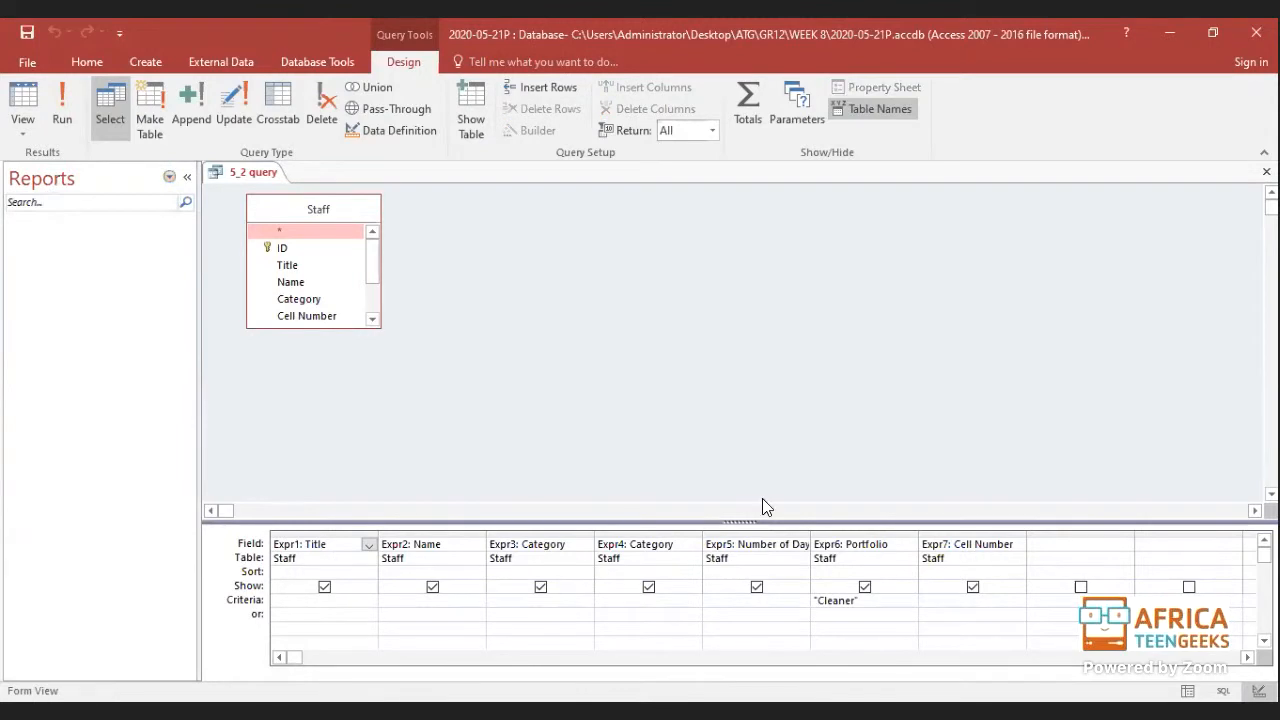
{"action": "left_click", "coordinate": [128, 182]}
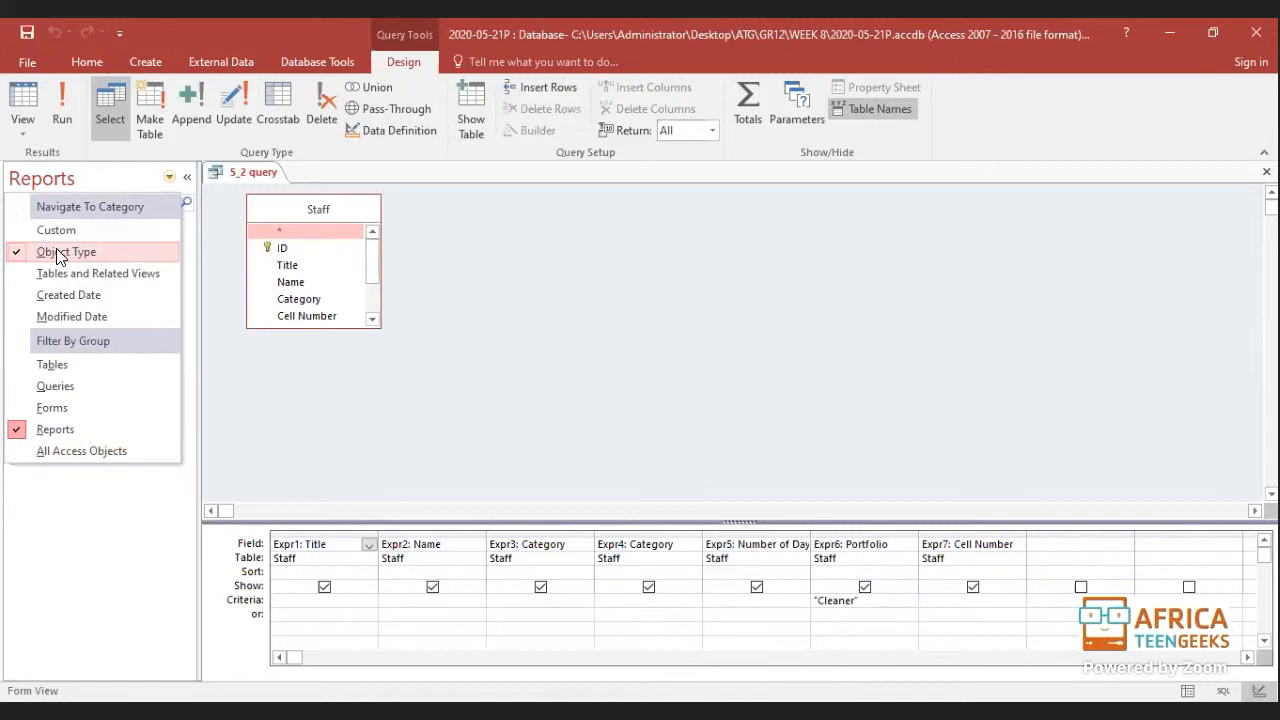
{"action": "left_click", "coordinate": [33, 460]}
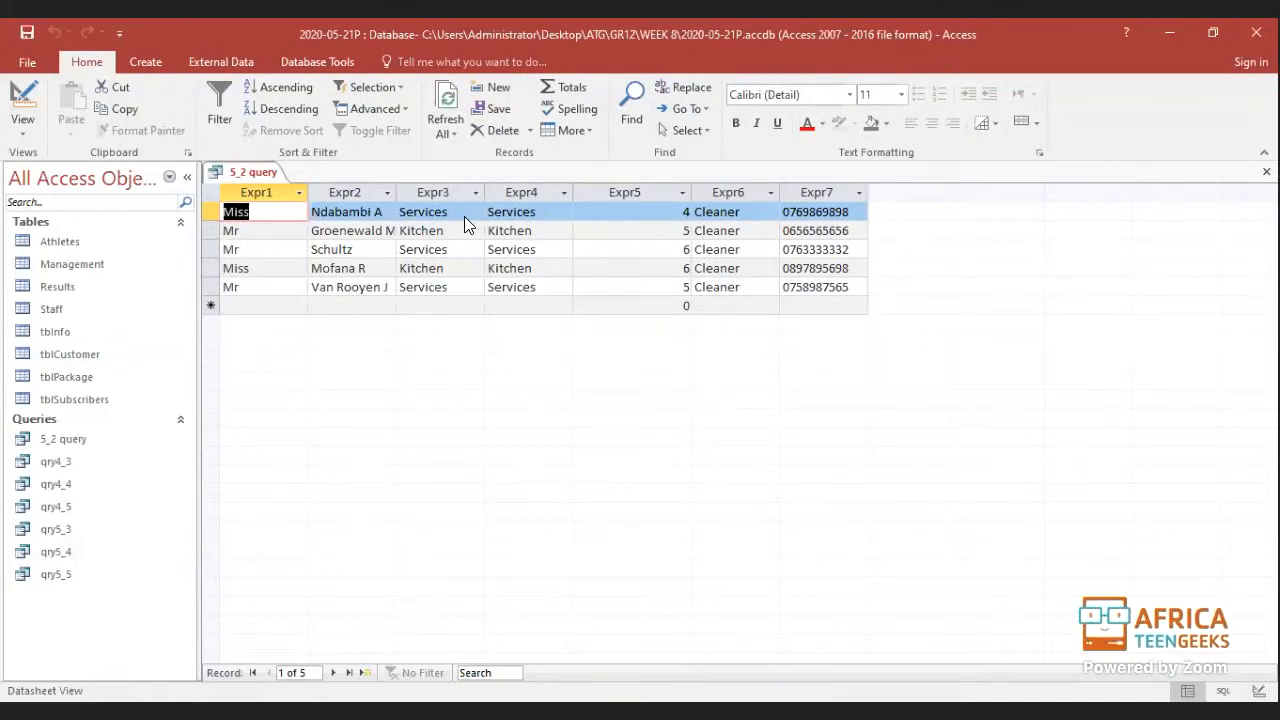
Step: Set the criterion of the Expr5 Number of Days column to <=5 and check the query's datasheet
{"action": "left_click", "coordinate": [10, 92]}
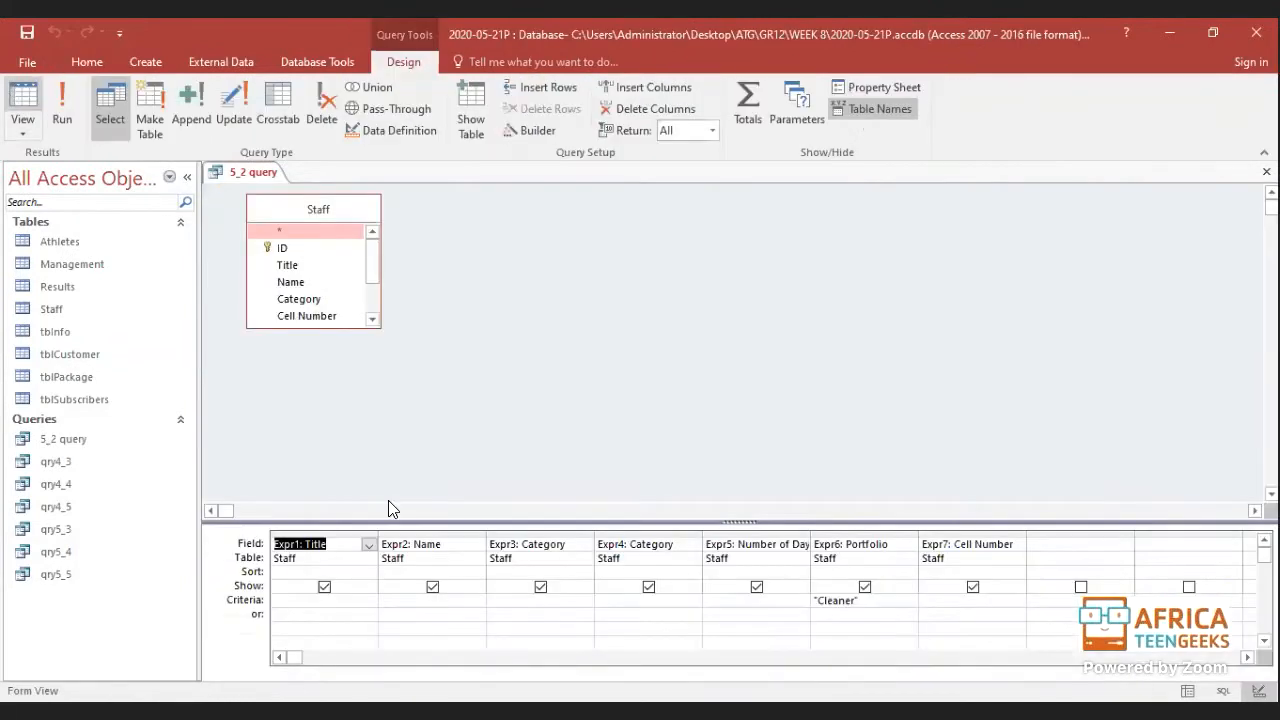
{"action": "left_click", "coordinate": [760, 616]}
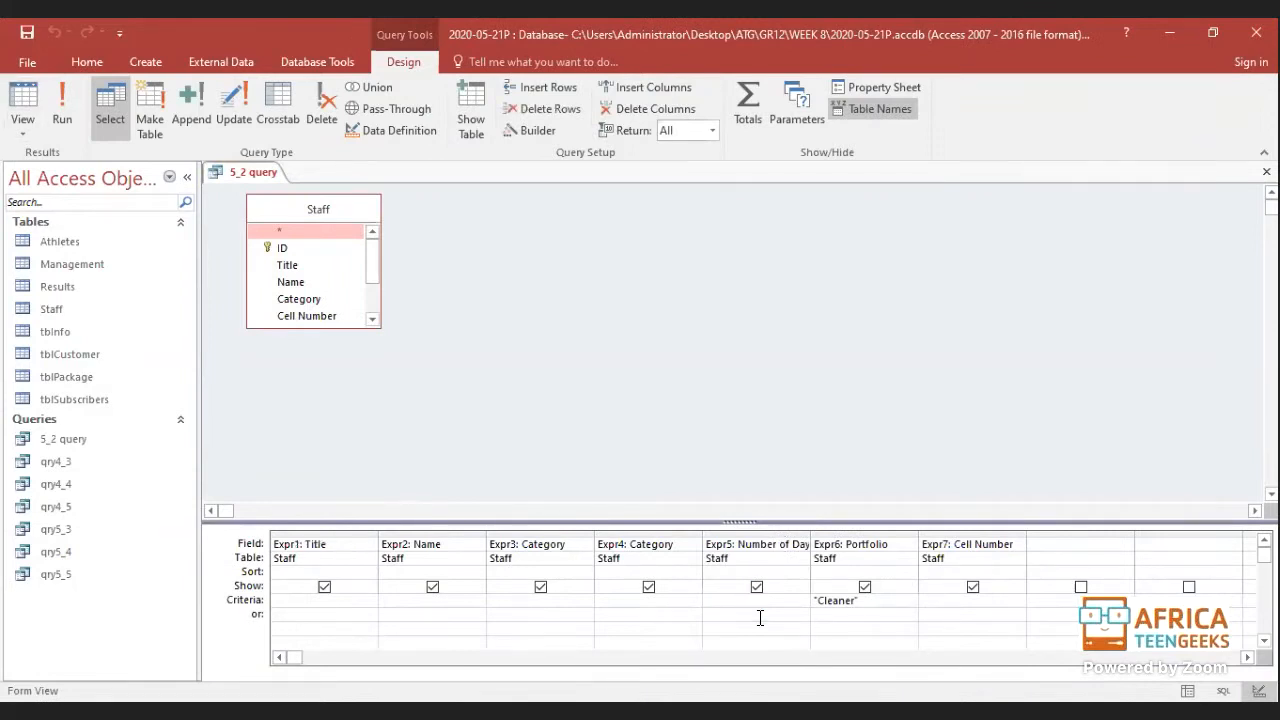
{"action": "type", "text": "<6"}
{"action": "key", "text": "BackSpace"}
{"action": "type", "text": "=5"}
{"action": "key", "text": "shift+Tab"}
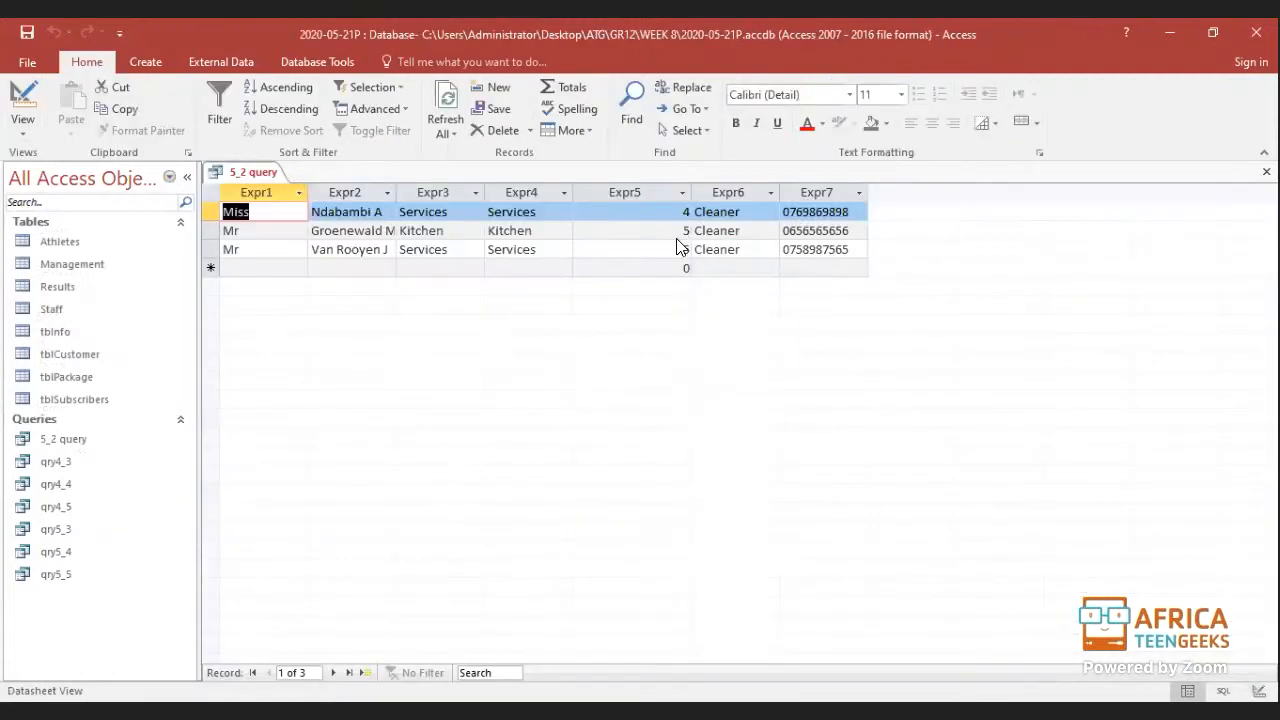
{"action": "left_click", "coordinate": [20, 93]}
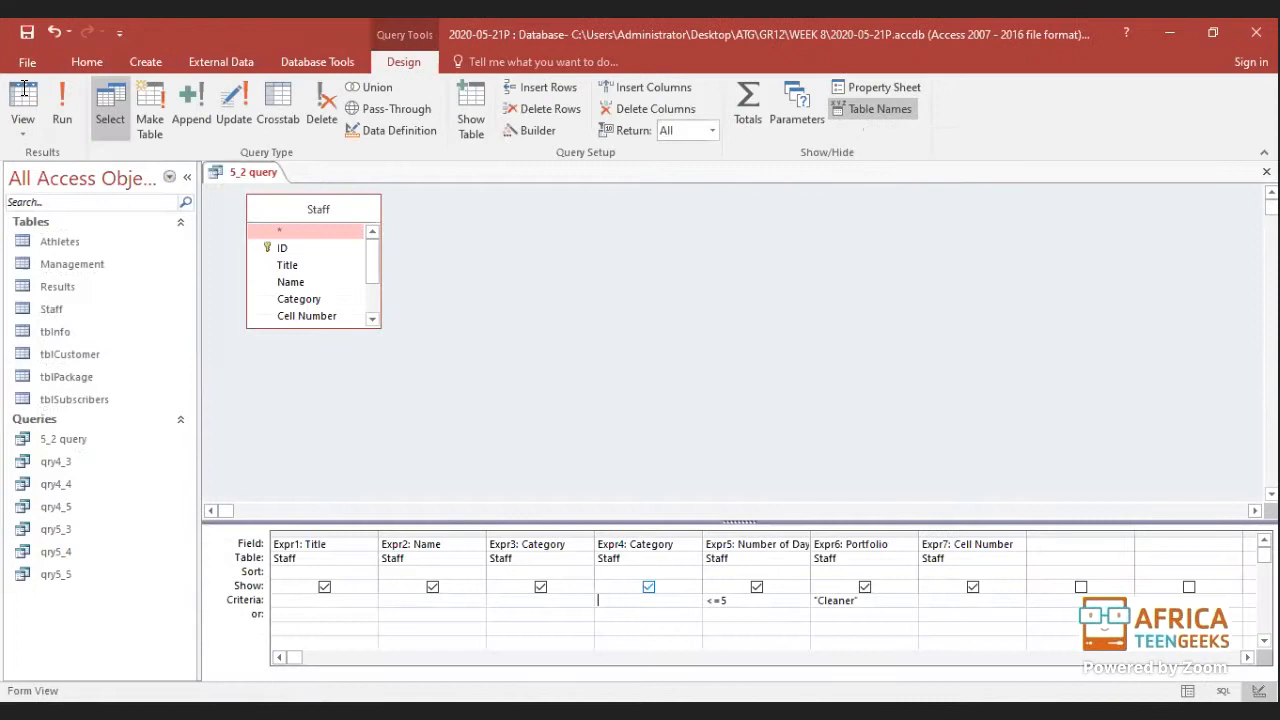
Step: Remove the "Cleaner" criterion from the Expr6 Portfolio column and review the query's records
{"action": "left_click", "coordinate": [738, 603]}
{"action": "left_click", "coordinate": [860, 602]}
{"action": "key", "text": "BackSpace"}
{"action": "key", "text": "BackSpace"}
{"action": "key", "text": "BackSpace"}
{"action": "key", "text": "BackSpace"}
{"action": "key", "text": "BackSpace"}
{"action": "key", "text": "BackSpace"}
{"action": "key", "text": "BackSpace"}
{"action": "key", "text": "BackSpace"}
{"action": "key", "text": "BackSpace"}
{"action": "left_click", "coordinate": [30, 93]}
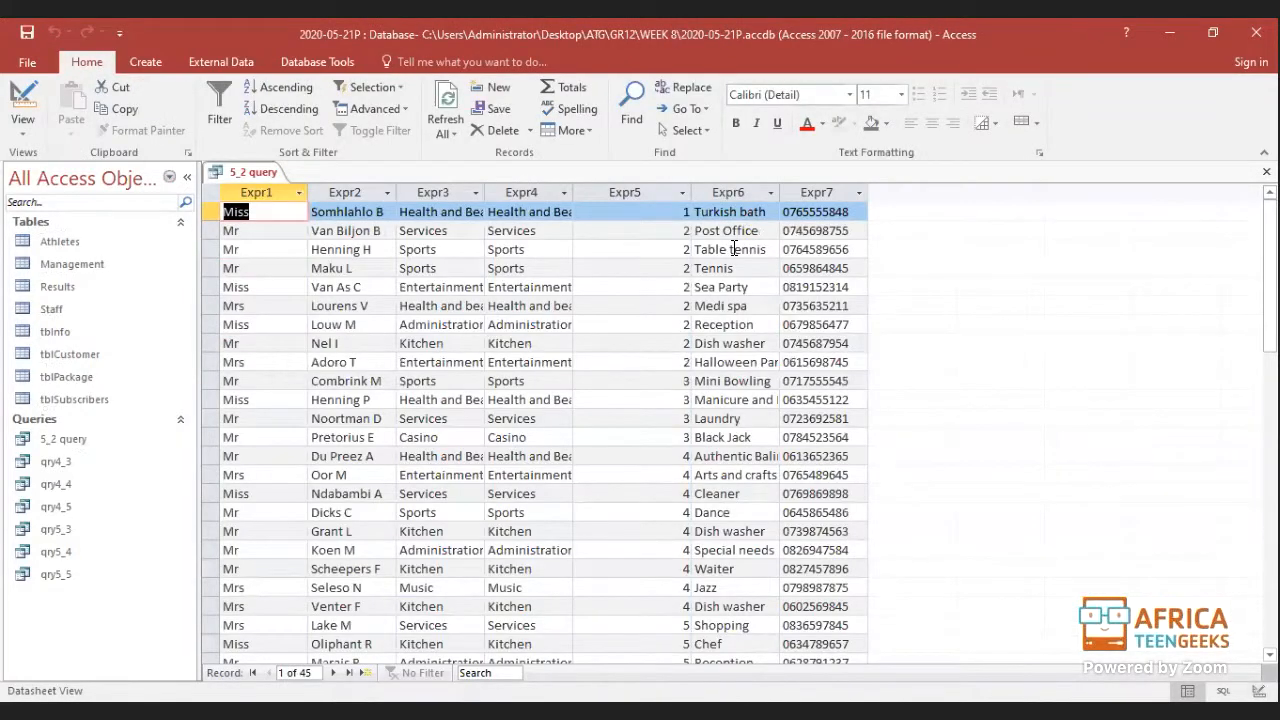
{"action": "scroll", "coordinate": [729, 256], "scroll_direction": "down", "scroll_amount": 3}
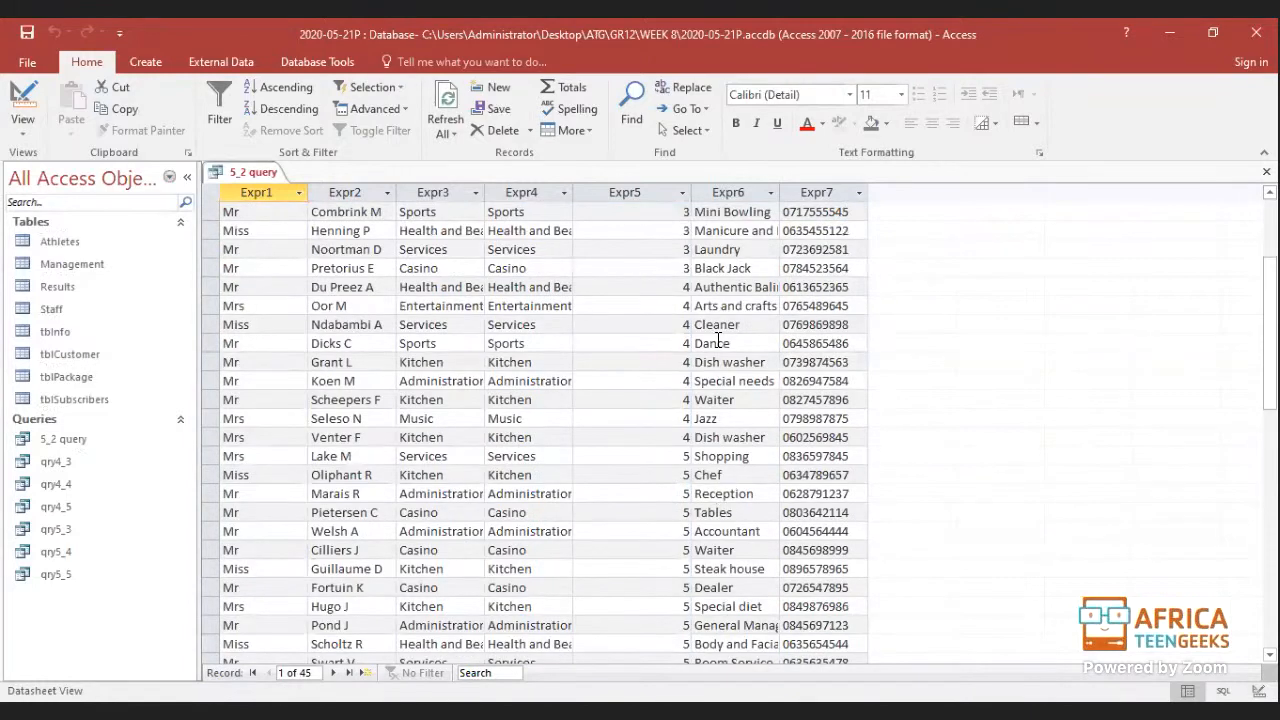
{"action": "scroll", "coordinate": [456, 201], "scroll_direction": "up", "scroll_amount": 3}
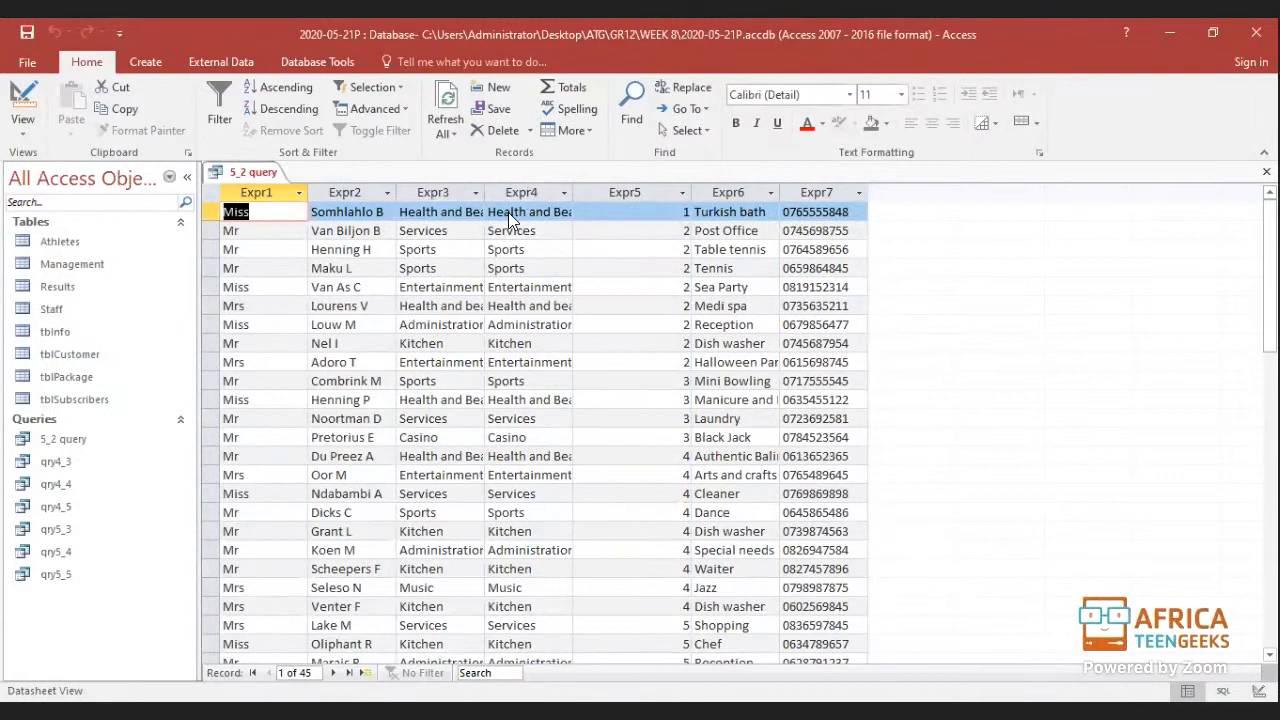
{"action": "key", "text": "ctrl+comma"}
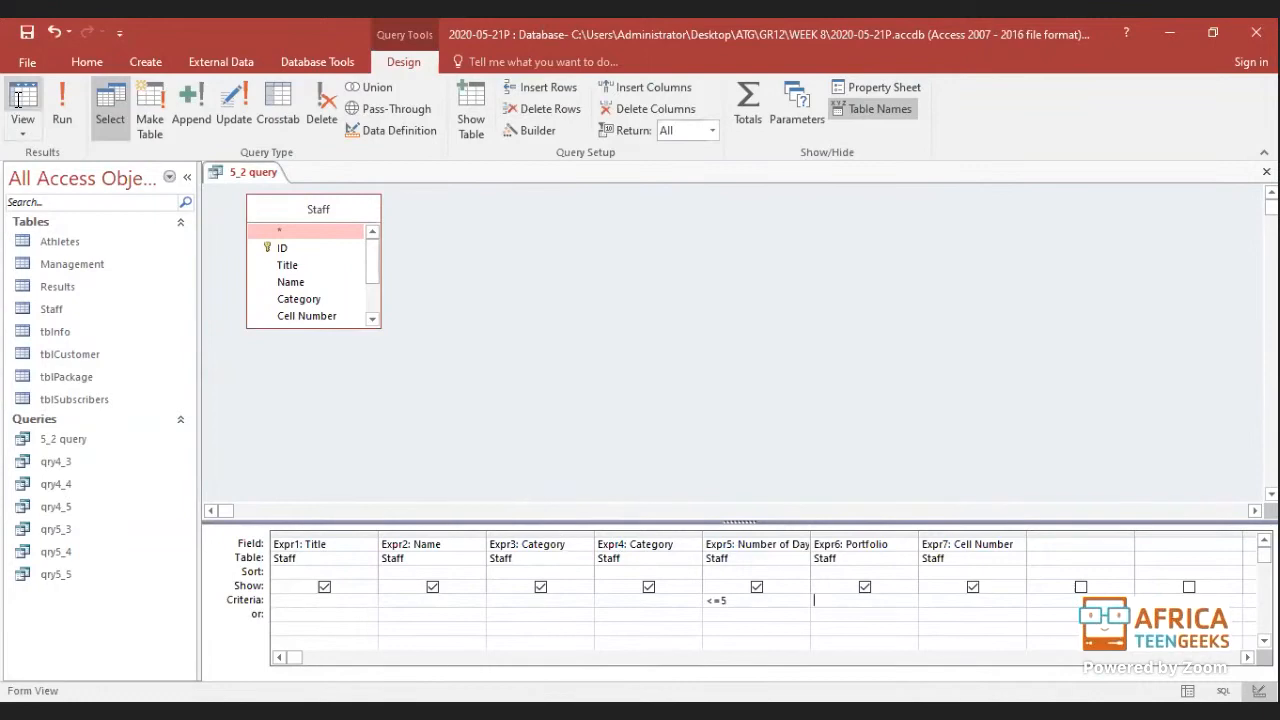
{"action": "key", "text": "ctrl+period"}
Step: Try the criterion waiter or cleaner in the Expr4 Category column and run the query
{"action": "left_click", "coordinate": [612, 599]}
{"action": "type", "text": "waiter"}
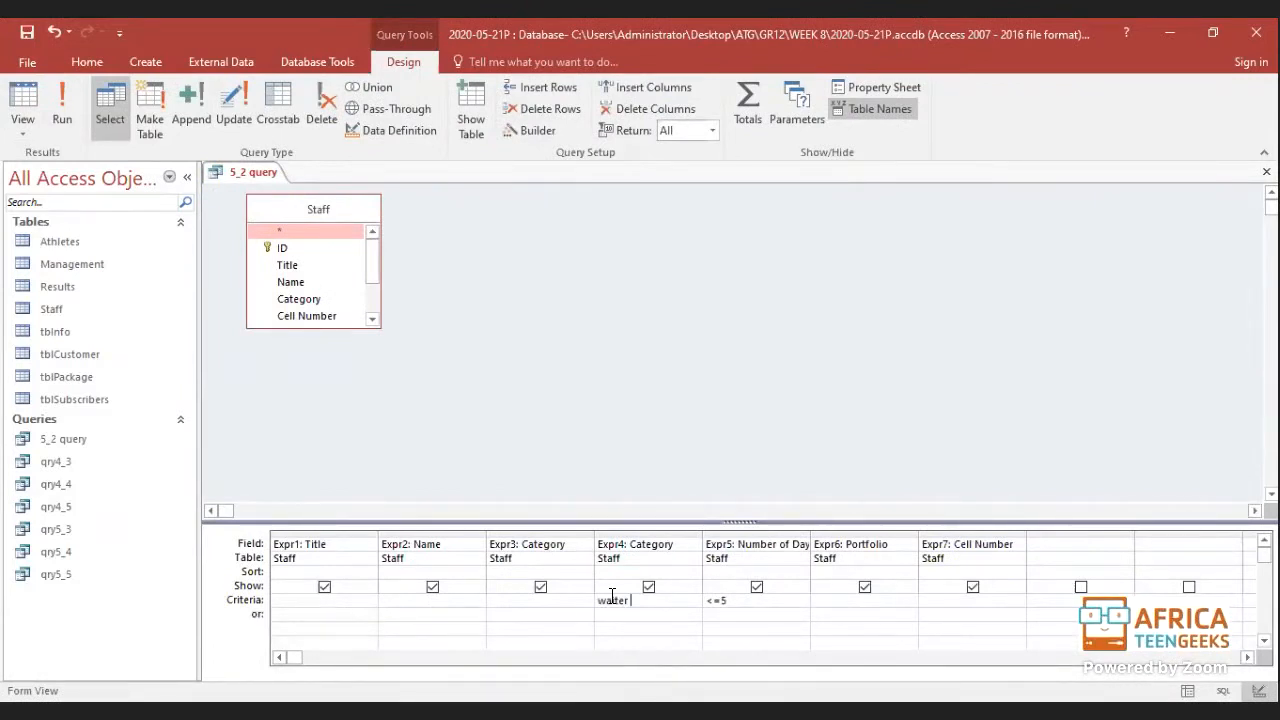
{"action": "type", "text": " or cleaner"}
{"action": "key", "text": "Down"}
{"action": "left_click", "coordinate": [24, 104]}
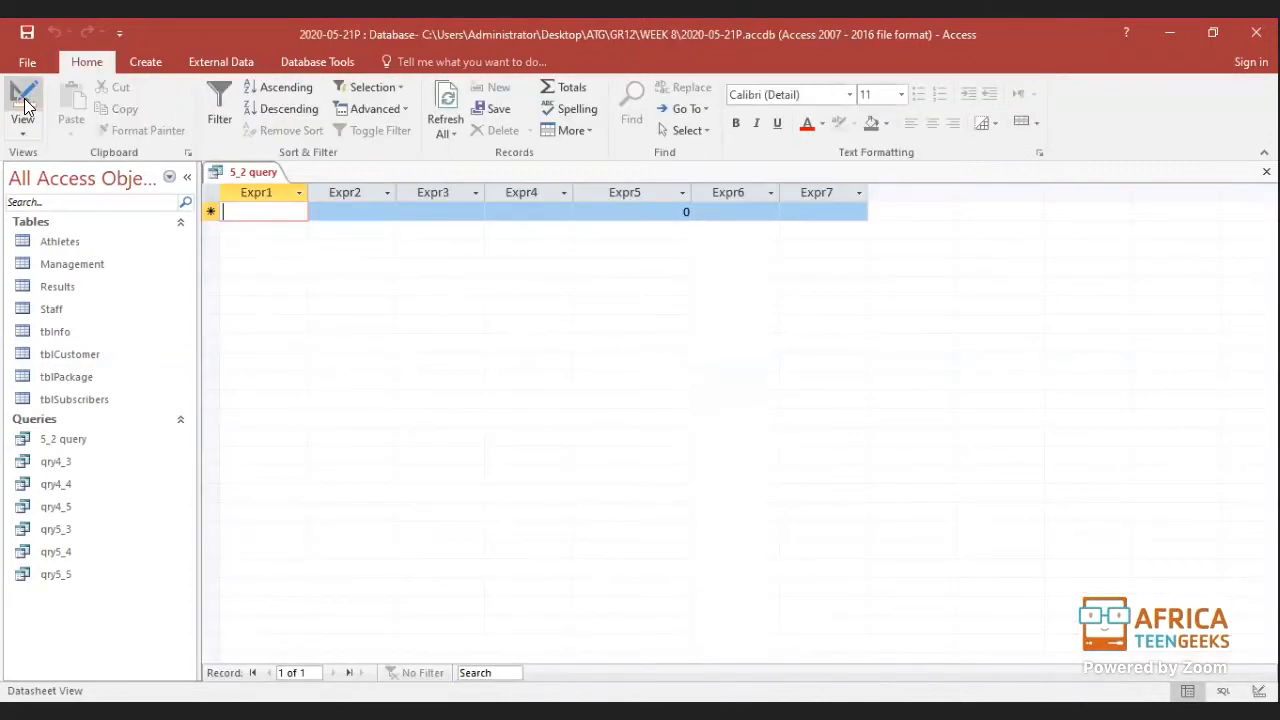
{"action": "left_click", "coordinate": [25, 100]}
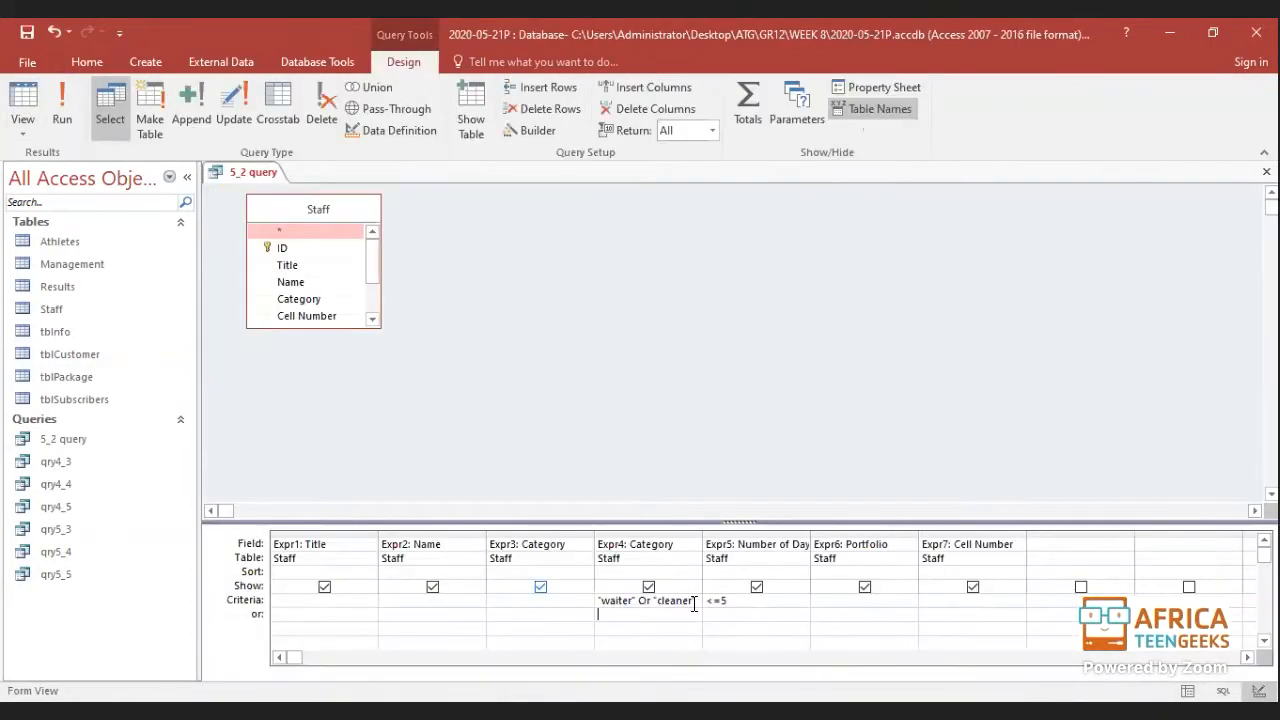
Step: Move the waiter or cleaner criterion from Expr4 Category to Expr3 Category and test the query
{"action": "left_click", "coordinate": [598, 601]}
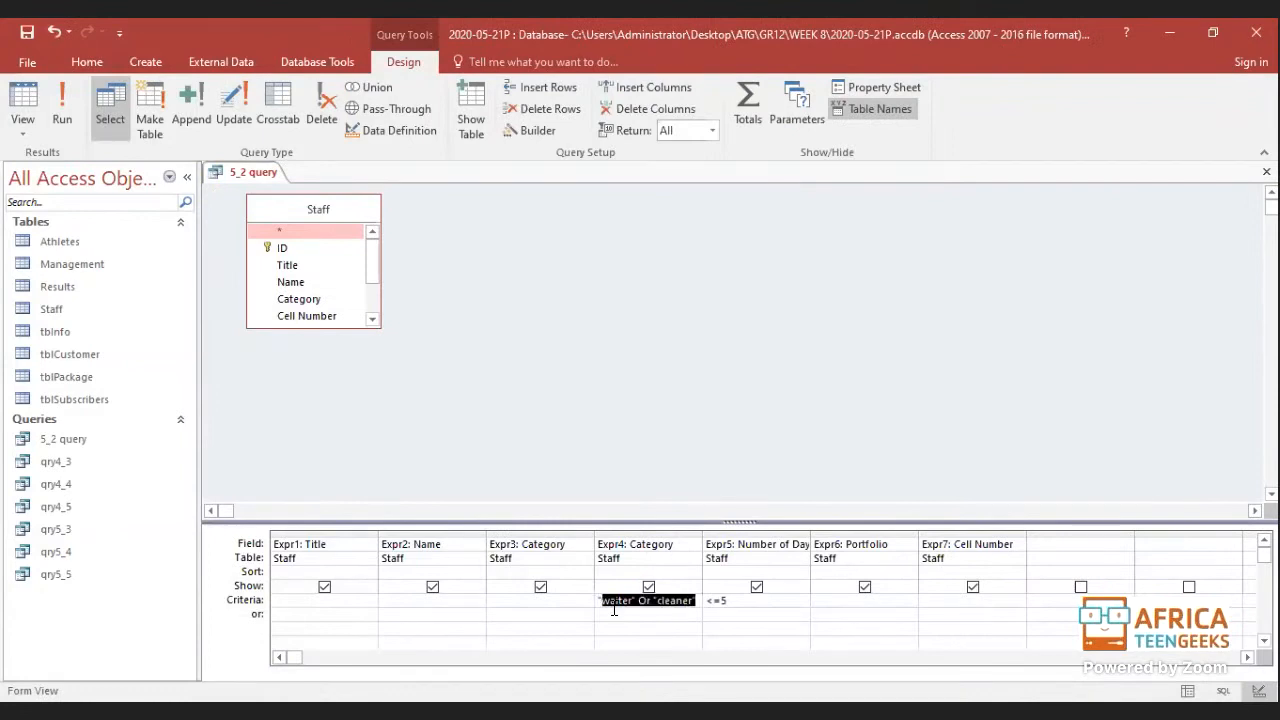
{"action": "key", "text": "ctrl+x"}
{"action": "left_click", "coordinate": [556, 598]}
{"action": "key", "text": "ctrl+v"}
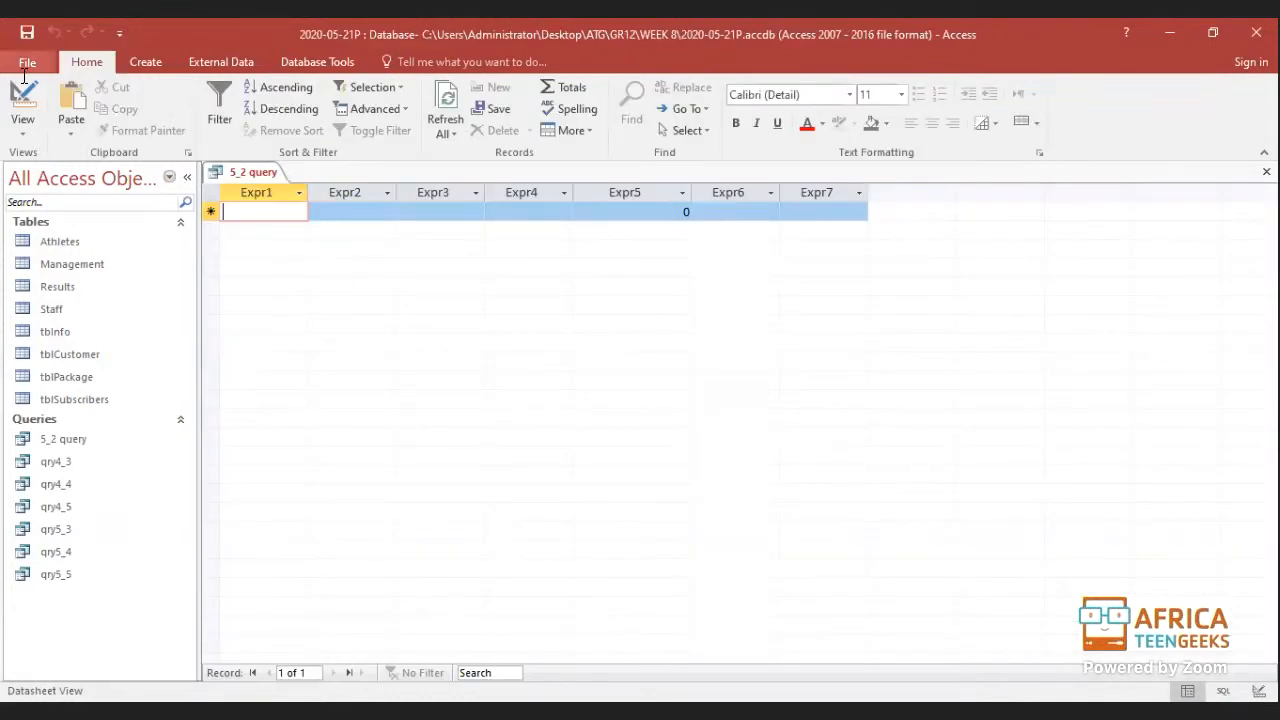
{"action": "left_click", "coordinate": [24, 92]}
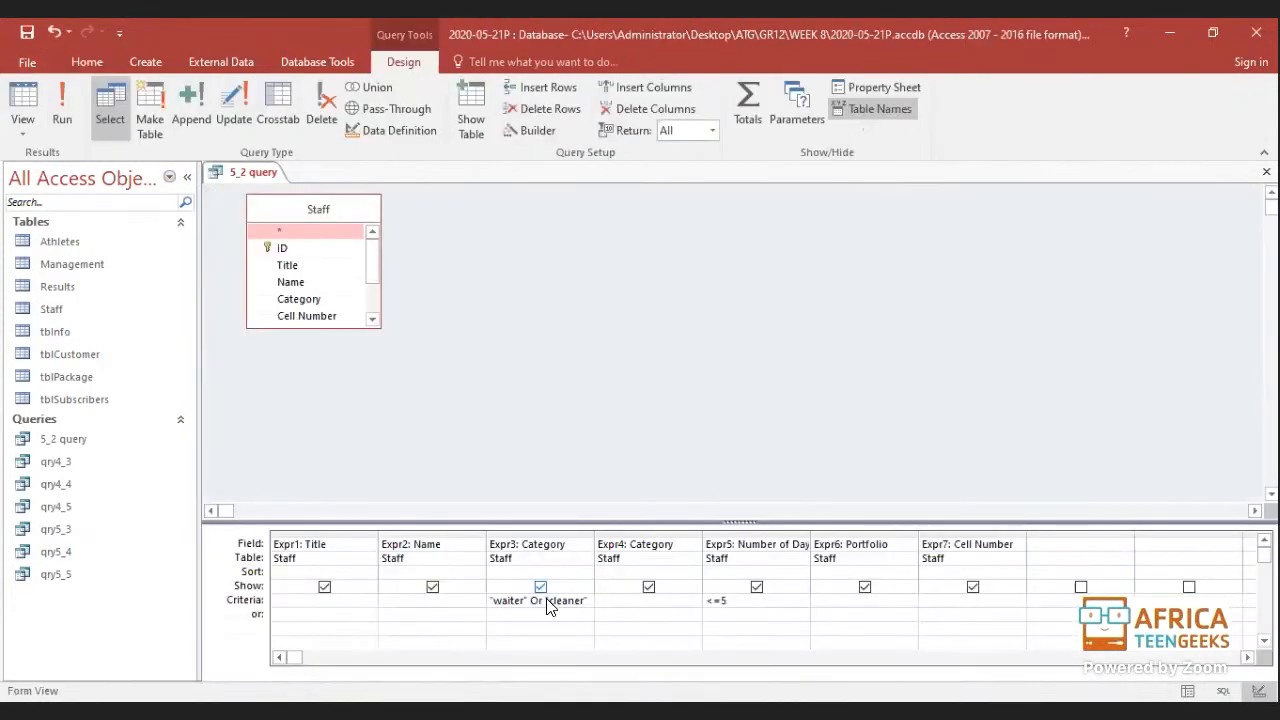
Step: Delete the waiter or cleaner criterion from the Expr3 Category column
{"action": "key", "text": "BackSpace"}
{"action": "key", "text": "BackSpace"}
{"action": "key", "text": "BackSpace"}
{"action": "key", "text": "BackSpace"}
{"action": "key", "text": "BackSpace"}
{"action": "key", "text": "BackSpace"}
{"action": "key", "text": "BackSpace"}
{"action": "key", "text": "BackSpace"}
{"action": "key", "text": "BackSpace"}
{"action": "key", "text": "BackSpace"}
{"action": "key", "text": "BackSpace"}
{"action": "key", "text": "BackSpace"}
Step: Examine the query's records to find which column holds the waiter and cleaner values
{"action": "left_click", "coordinate": [28, 105]}
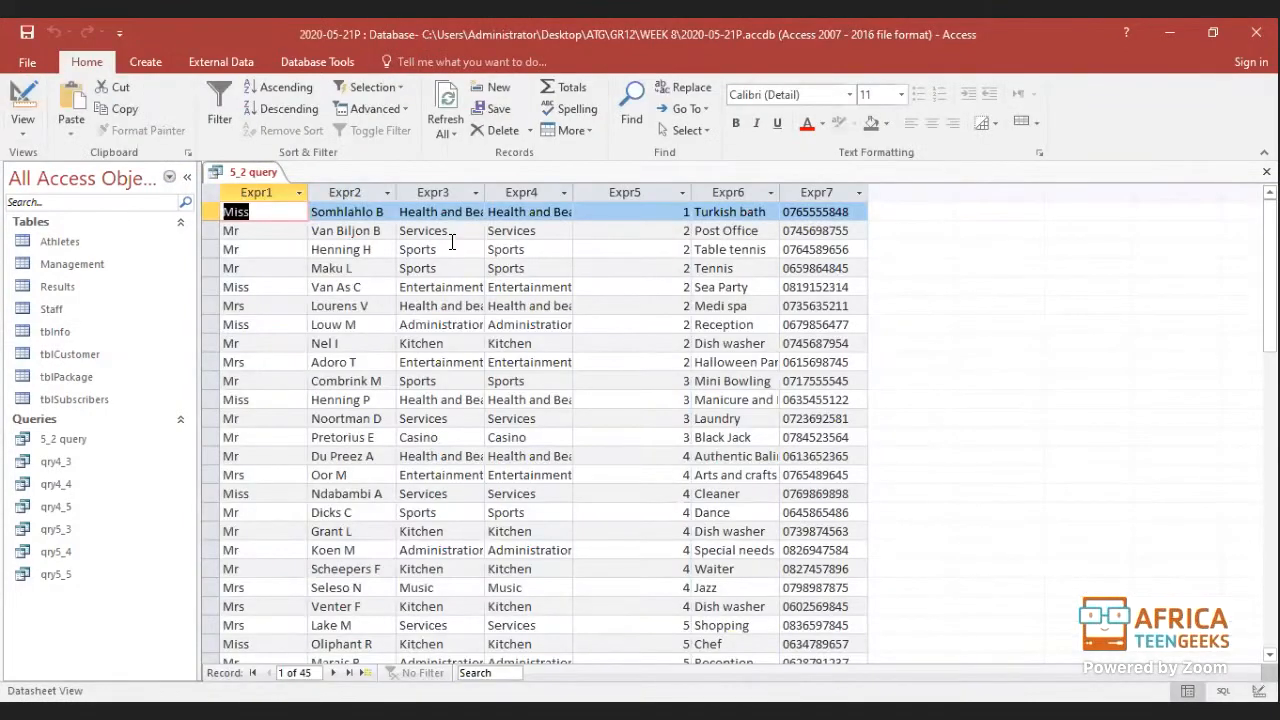
{"action": "scroll", "coordinate": [452, 307], "scroll_direction": "down", "scroll_amount": 3}
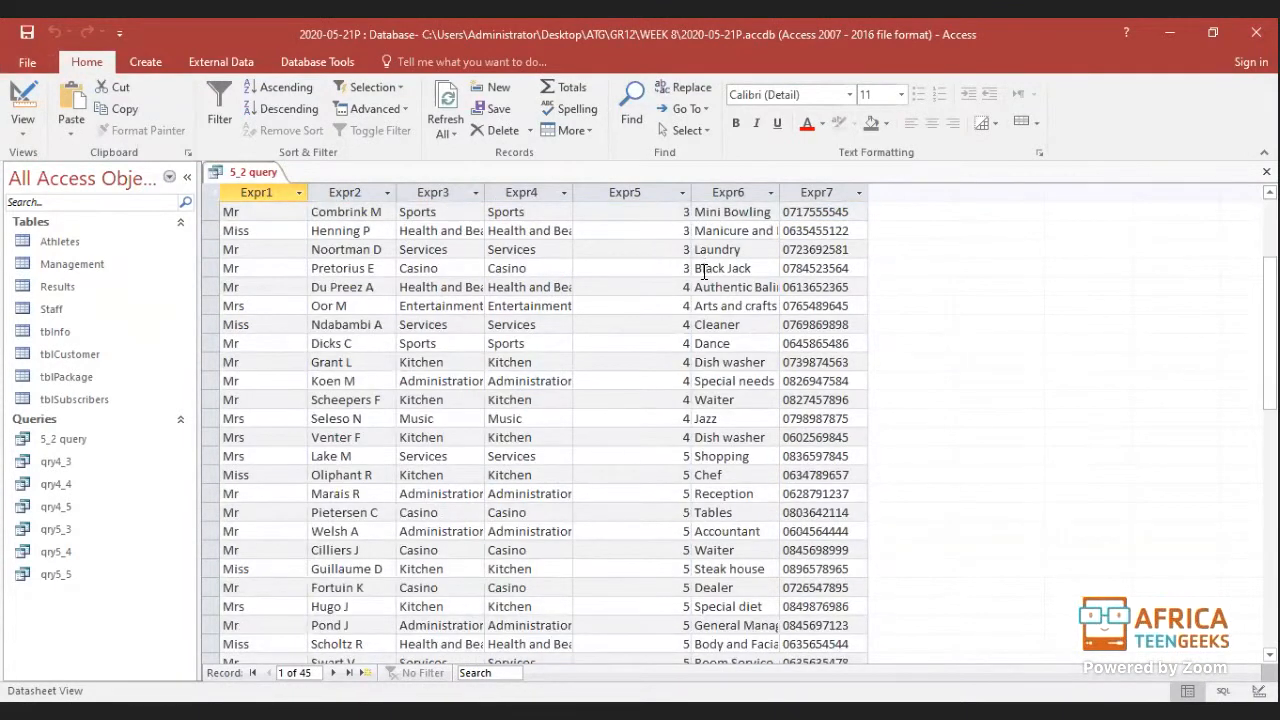
{"action": "scroll", "coordinate": [704, 272], "scroll_direction": "down", "scroll_amount": 4}
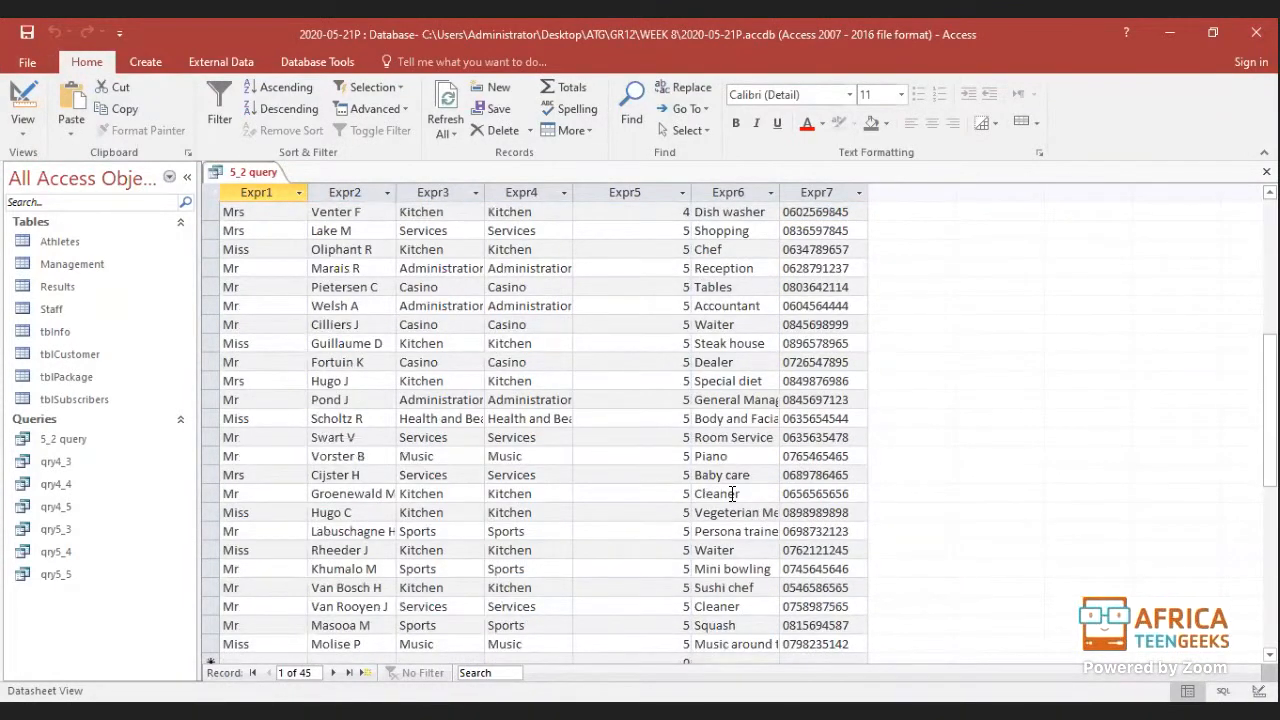
{"action": "scroll", "coordinate": [732, 494], "scroll_direction": "down", "scroll_amount": 2}
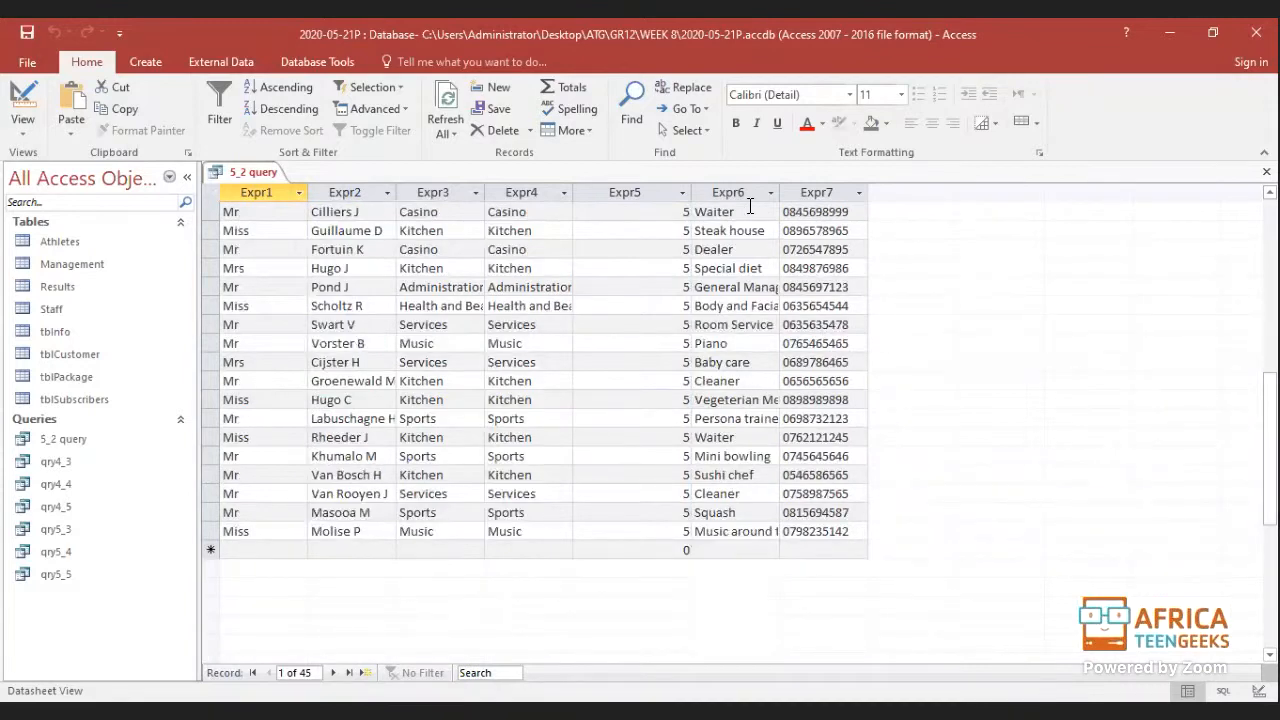
{"action": "scroll", "coordinate": [737, 225], "scroll_direction": "up", "scroll_amount": 5}
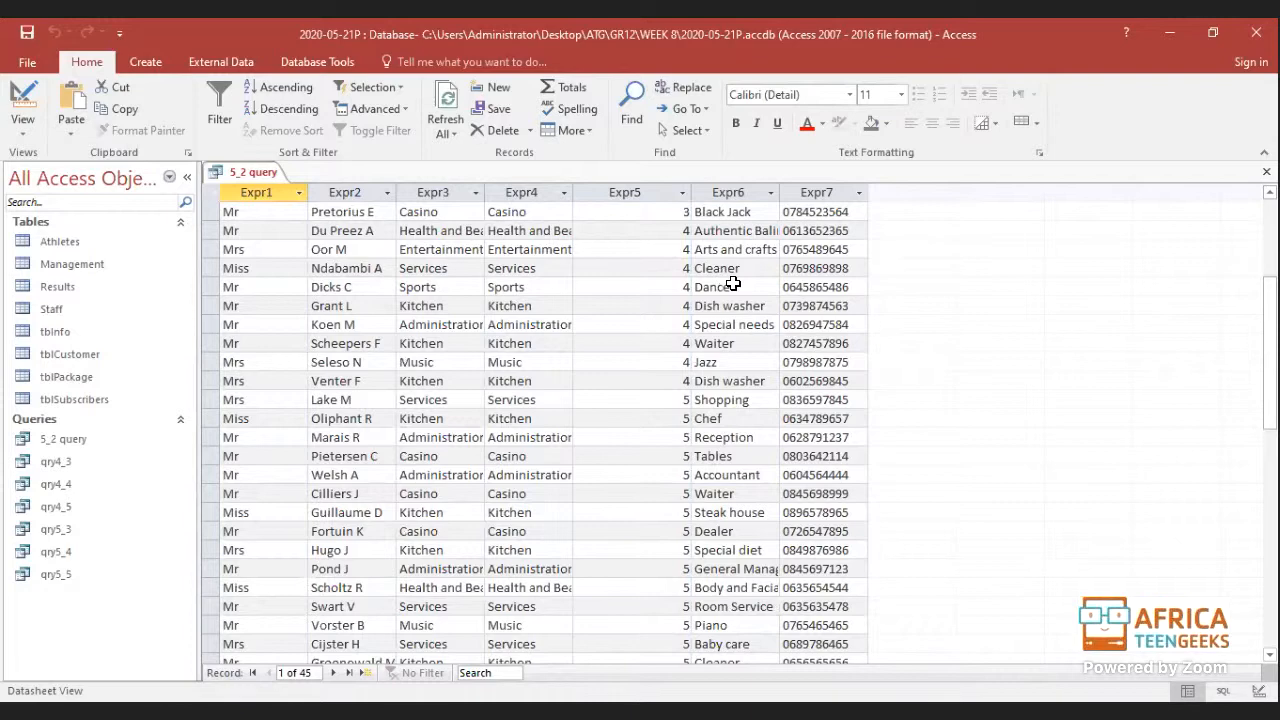
{"action": "scroll", "coordinate": [731, 277], "scroll_direction": "down", "scroll_amount": 1}
{"action": "scroll", "coordinate": [734, 458], "scroll_direction": "down", "scroll_amount": 2}
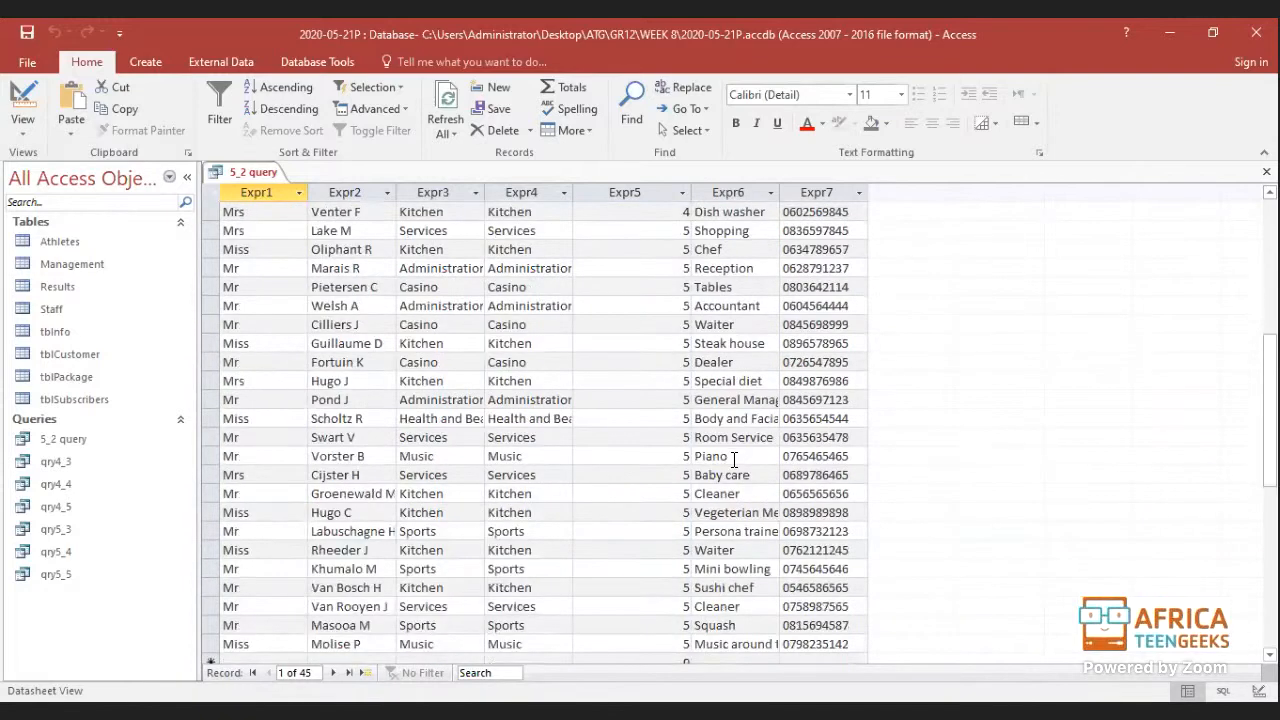
{"action": "scroll", "coordinate": [486, 456], "scroll_direction": "down", "scroll_amount": 2}
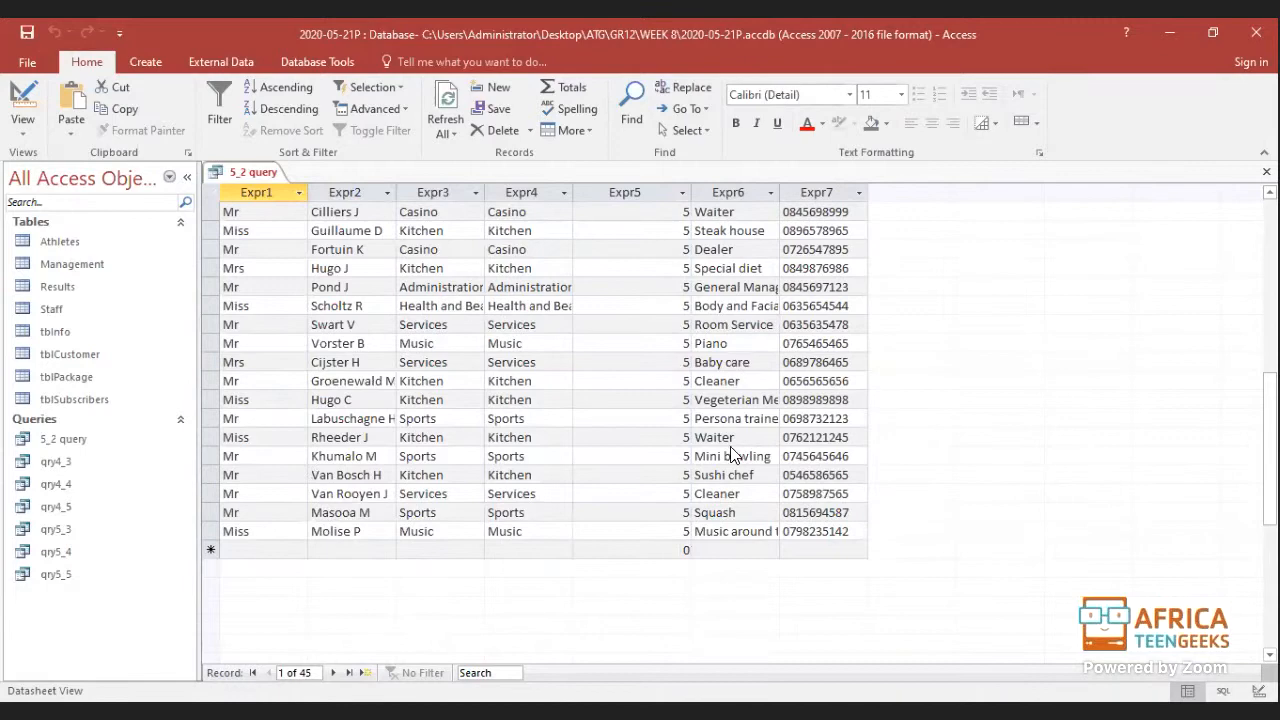
Step: Set the Expr6 Portfolio criterion to cleaner or waiter, run the query, and return to its design
{"action": "left_click", "coordinate": [21, 92]}
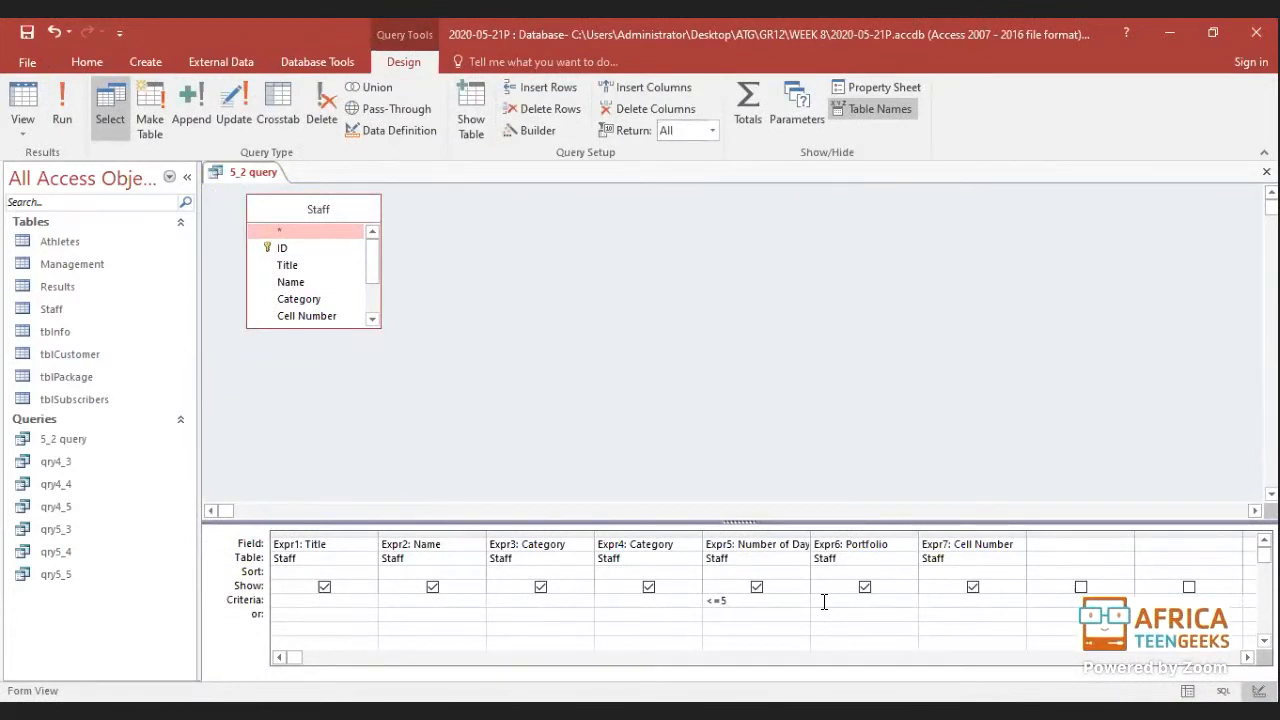
{"action": "type", "text": "cleaner or waiter"}
{"action": "left_click", "coordinate": [832, 613]}
{"action": "left_click", "coordinate": [77, 102]}
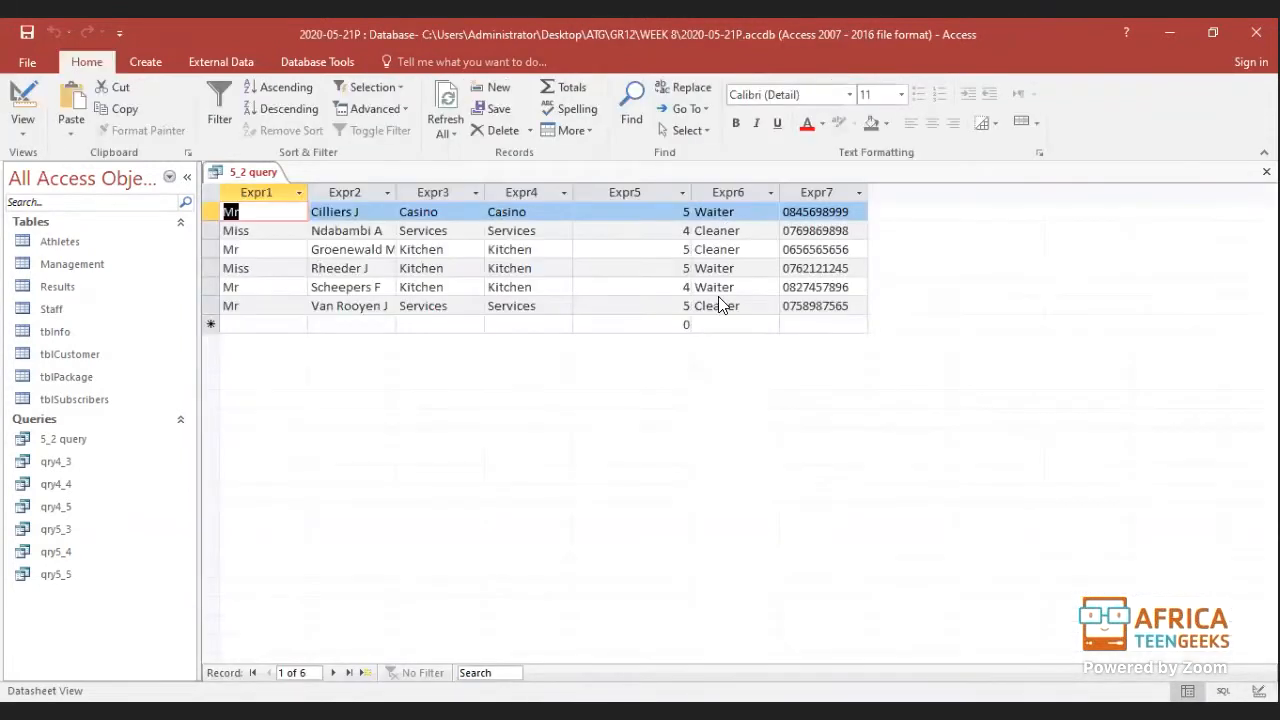
{"action": "left_click", "coordinate": [35, 105]}
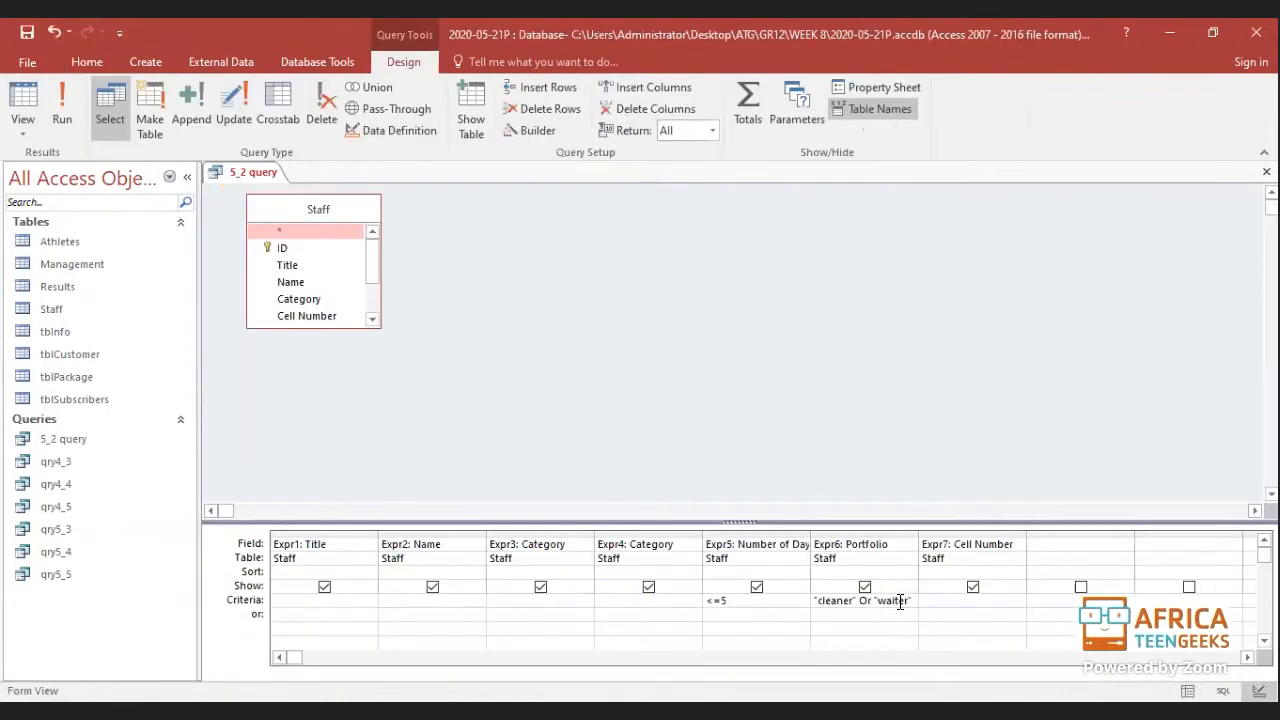
Step: Reduce the Expr6 Portfolio criterion to cleaner and add <=5 as the alternative criterion for Expr5 Number of Days
{"action": "left_click_drag", "start_coordinate": [912, 600], "coordinate": [858, 600]}
{"action": "key", "text": "Delete"}
{"action": "key", "text": "Tab"}
{"action": "left_click", "coordinate": [718, 614]}
{"action": "type", "text": "<M"}
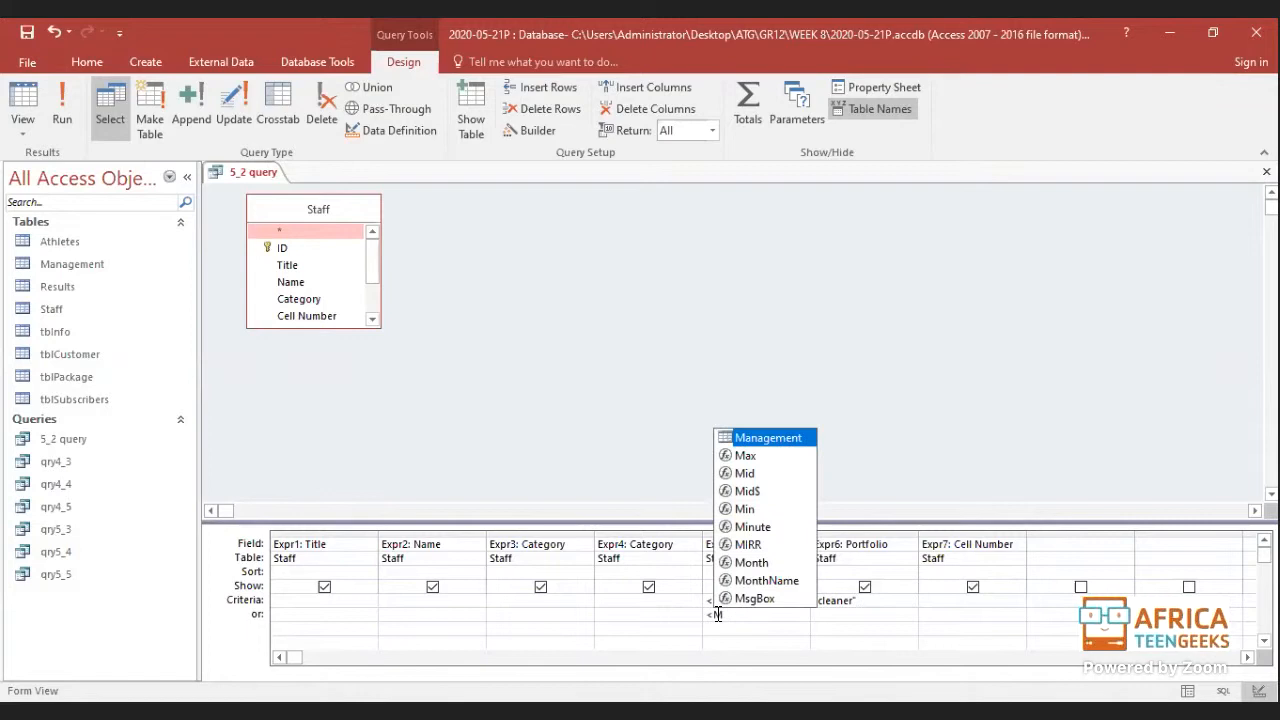
{"action": "key", "text": "BackSpace"}
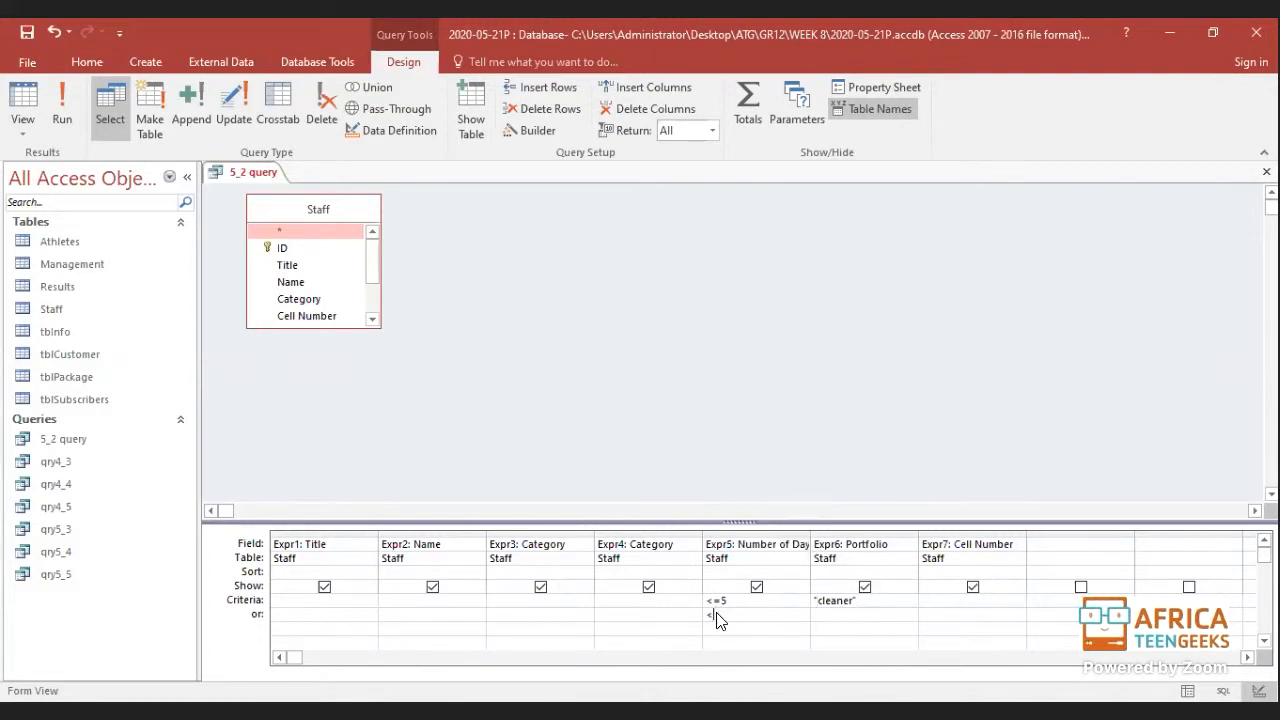
{"action": "type", "text": "=5"}
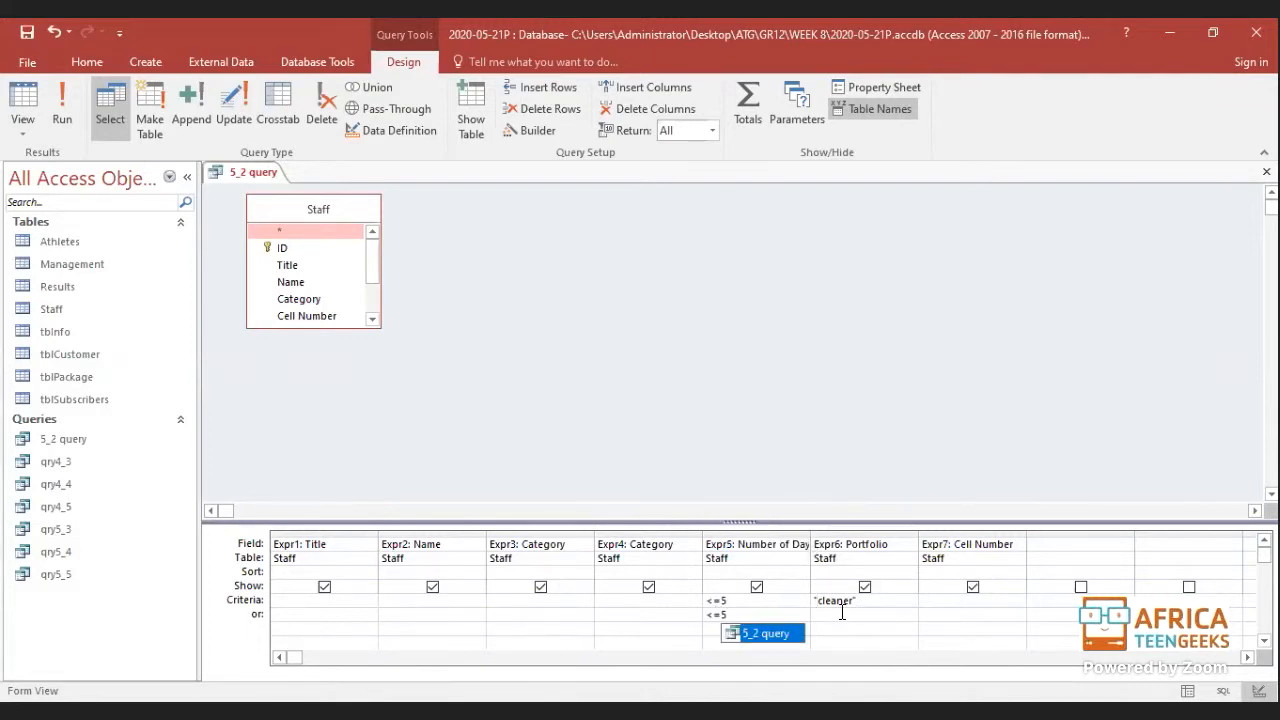
Step: Add waiter as the alternative Expr6 Portfolio criterion, run the query, and return to its design
{"action": "left_click", "coordinate": [842, 612]}
{"action": "type", "text": "waiter"}
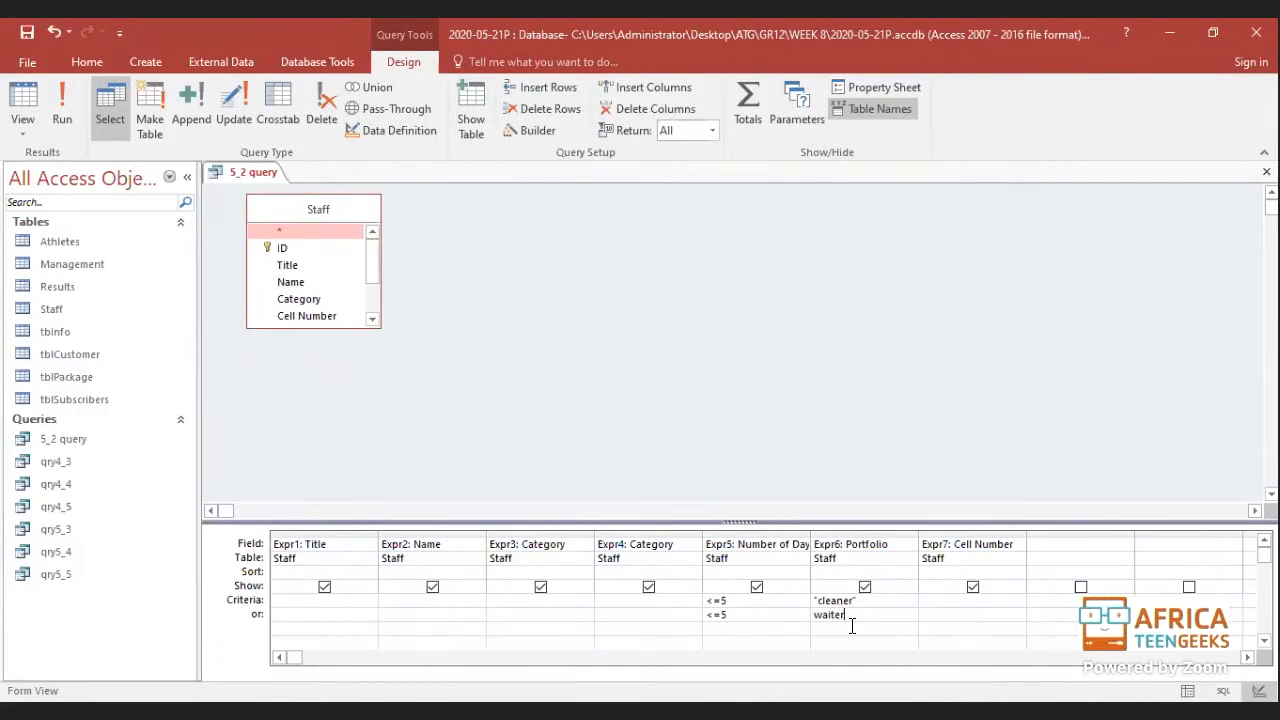
{"action": "left_click", "coordinate": [852, 627]}
{"action": "left_click", "coordinate": [862, 600]}
{"action": "left_click", "coordinate": [10, 92]}
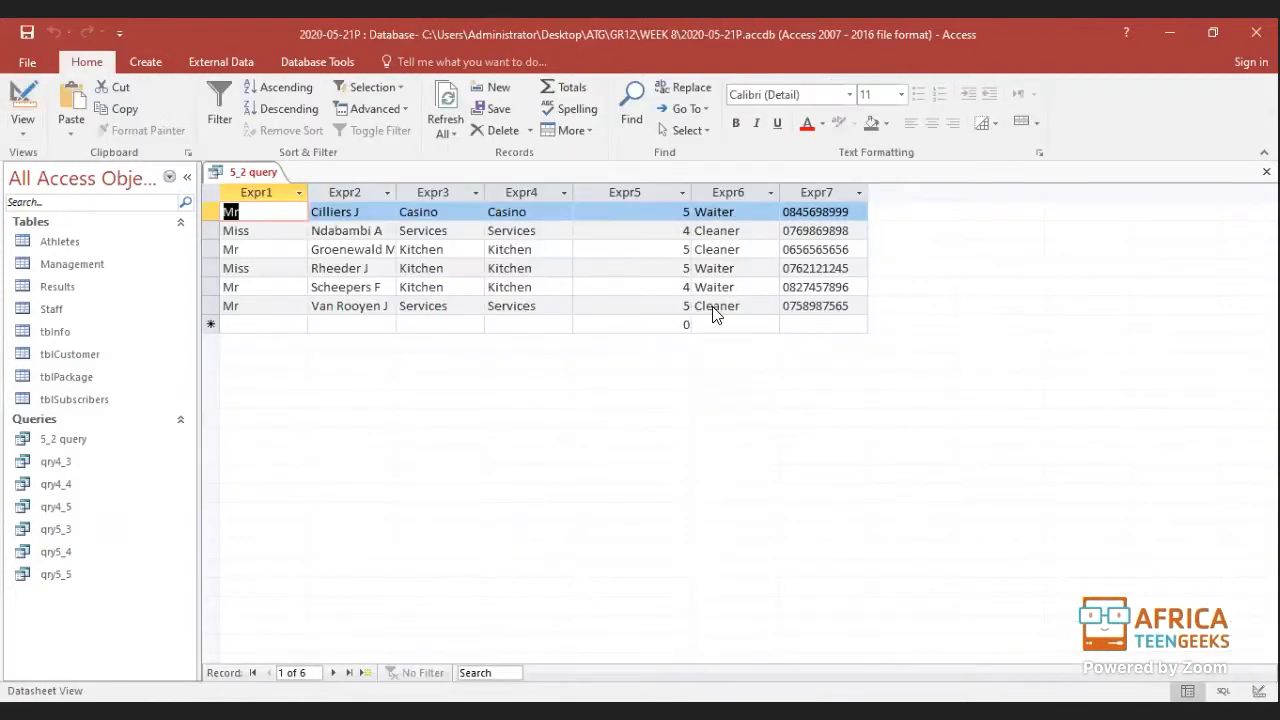
{"action": "left_click", "coordinate": [22, 100]}
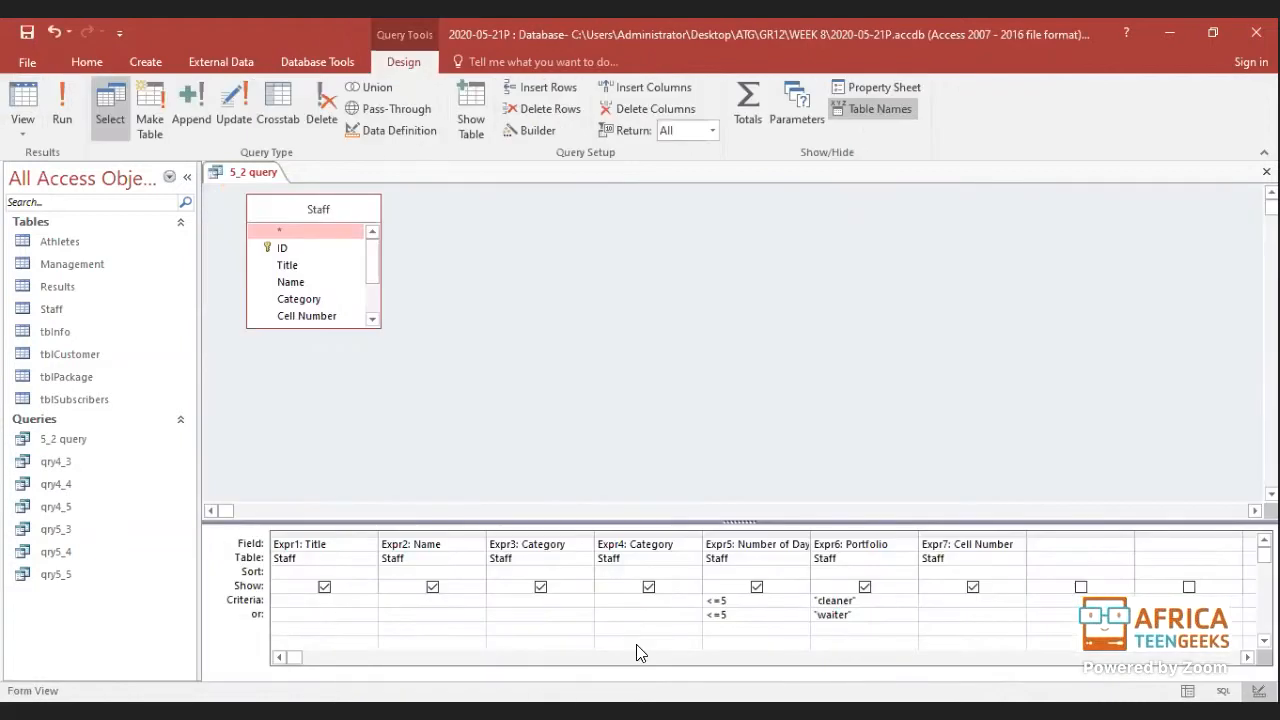
Step: Switch to the PowerPoint slide show and read the exam instructions for the 5_2 and qry5_3 queries
{"action": "left_click", "coordinate": [817, 601]}
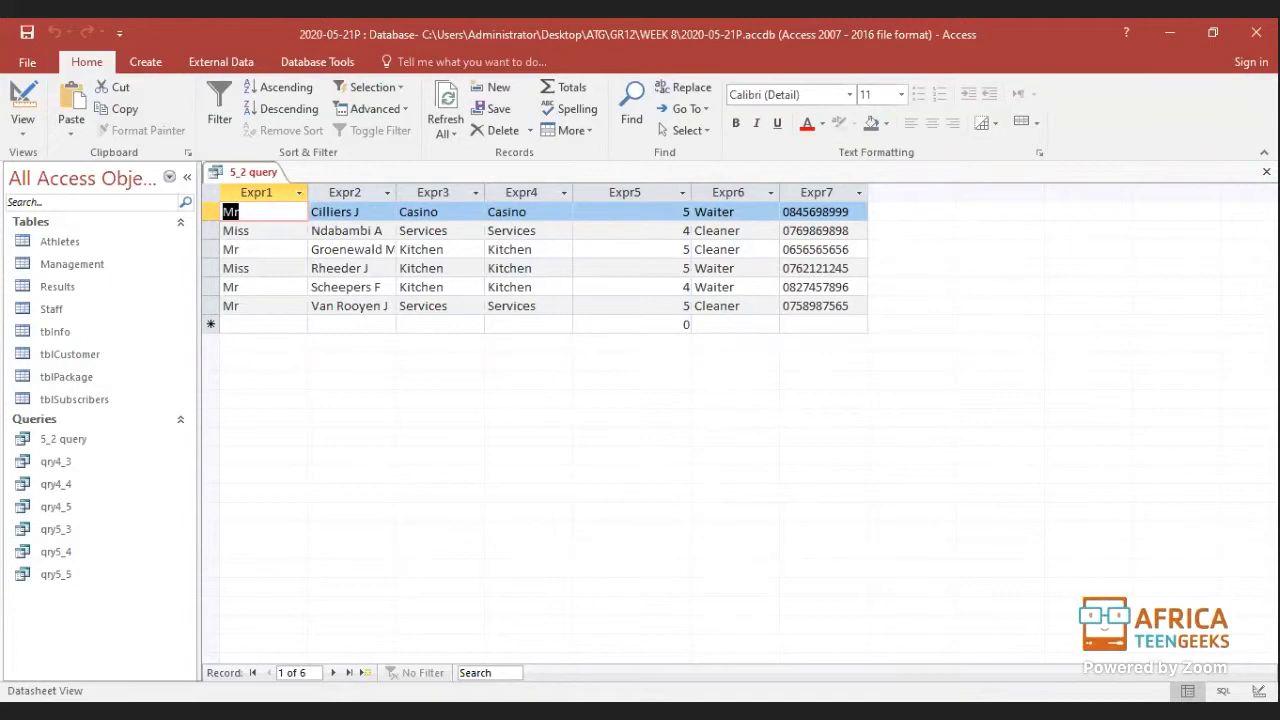
{"action": "key", "text": "alt+Tab"}
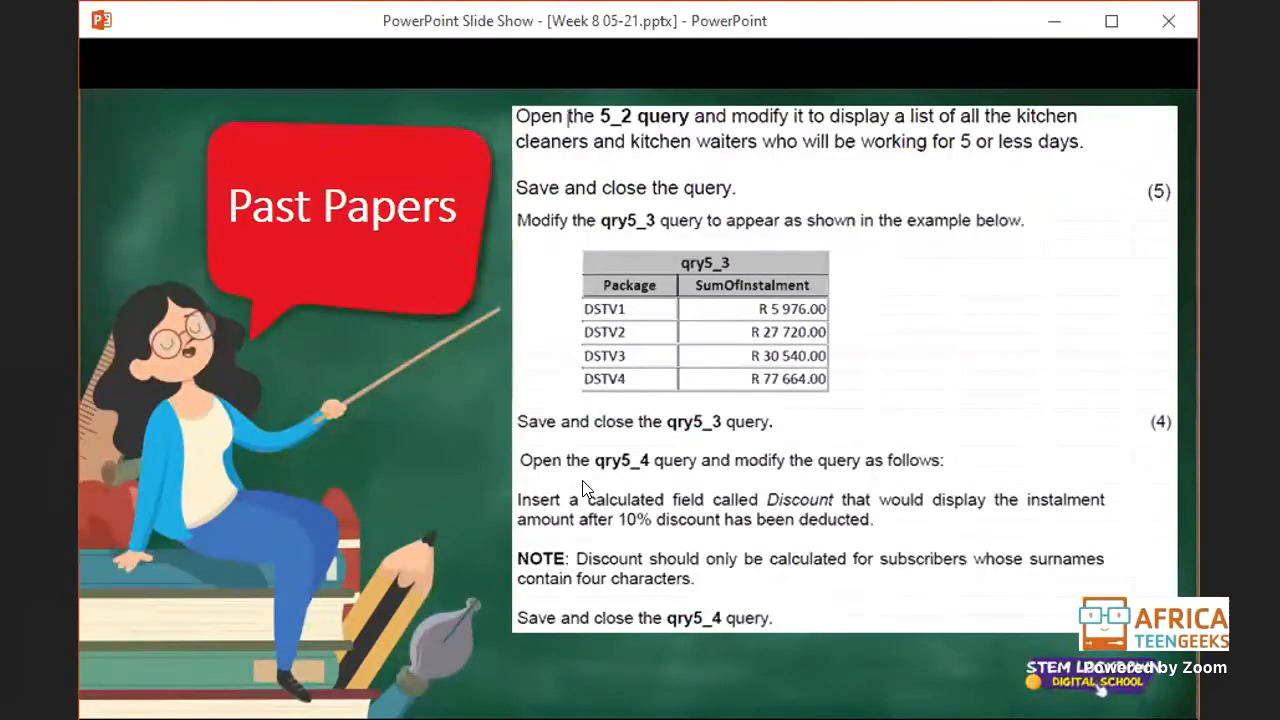
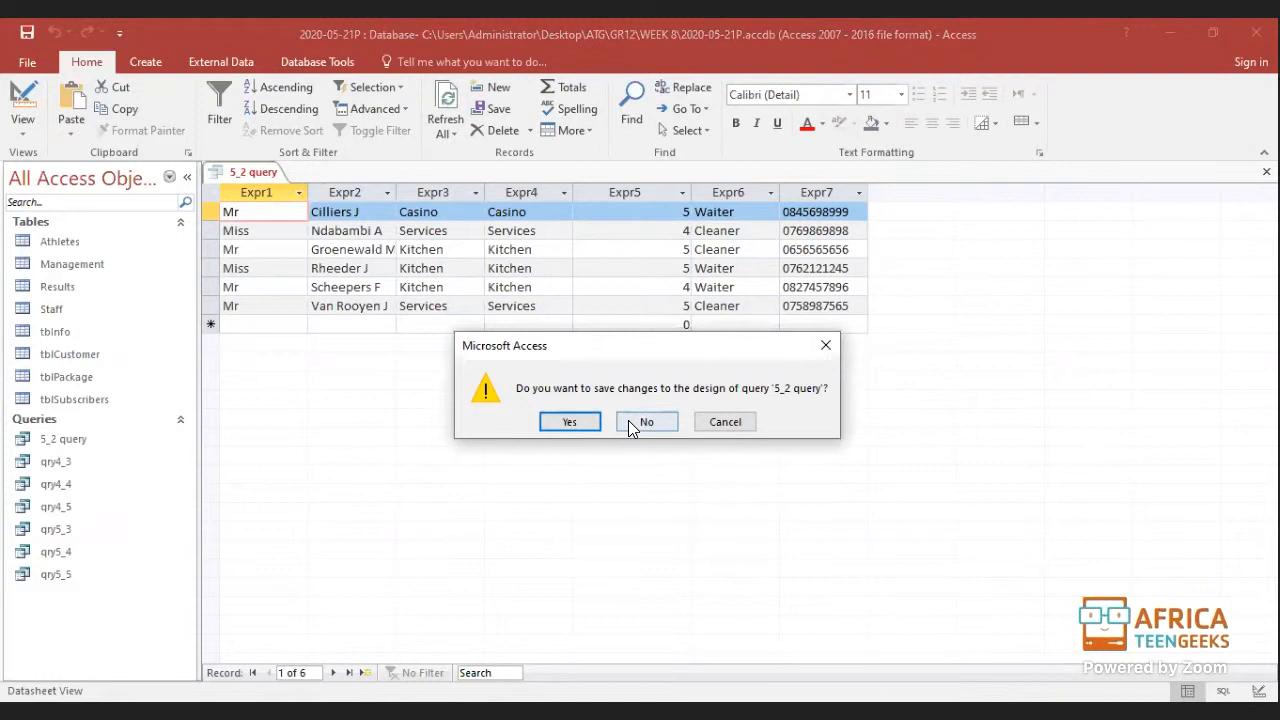
Step: Open the qry5_3 query, look through its package and instalment records, and switch to its design
{"action": "double_click", "coordinate": [62, 530]}
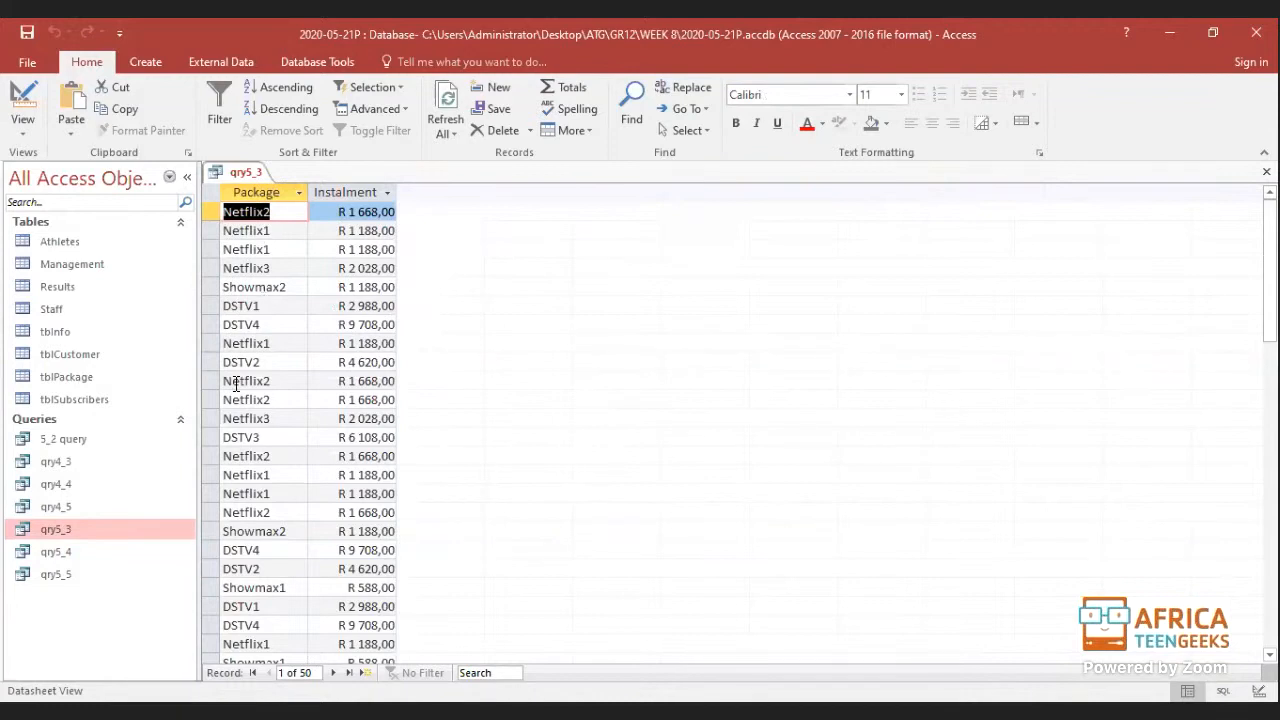
{"action": "scroll", "coordinate": [232, 531], "scroll_direction": "down", "scroll_amount": 1}
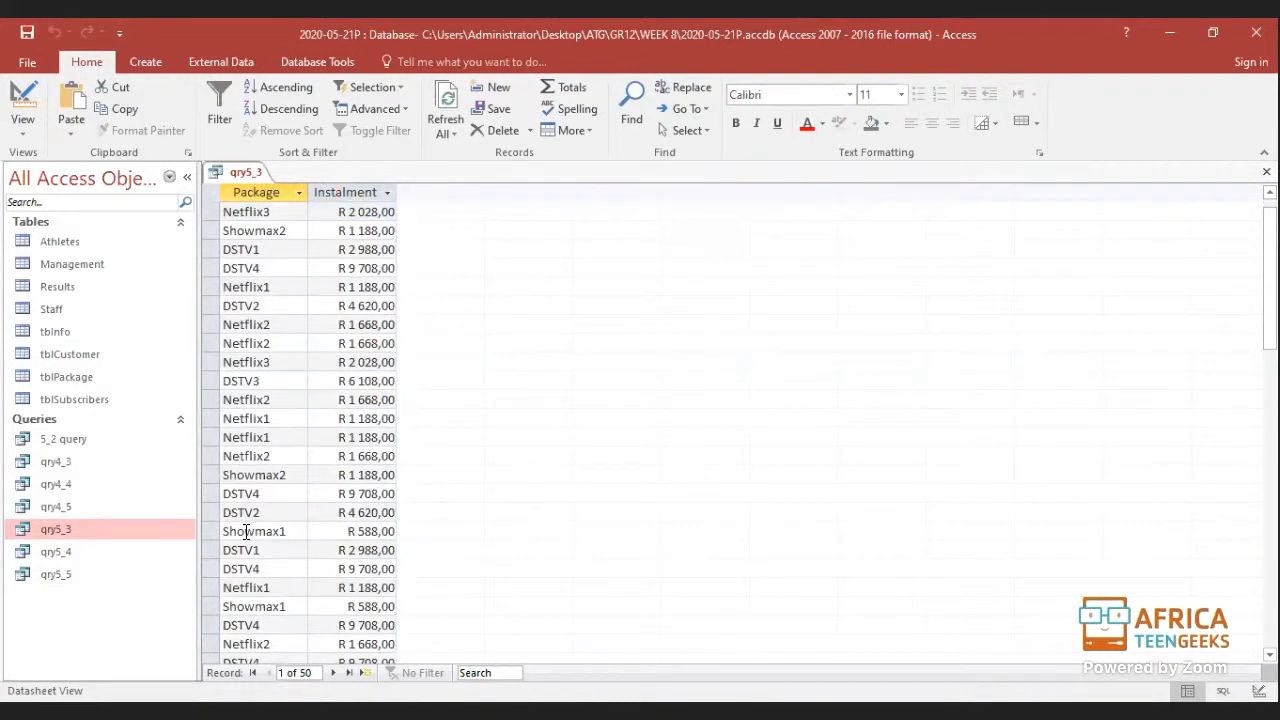
{"action": "scroll", "coordinate": [245, 552], "scroll_direction": "down", "scroll_amount": 8}
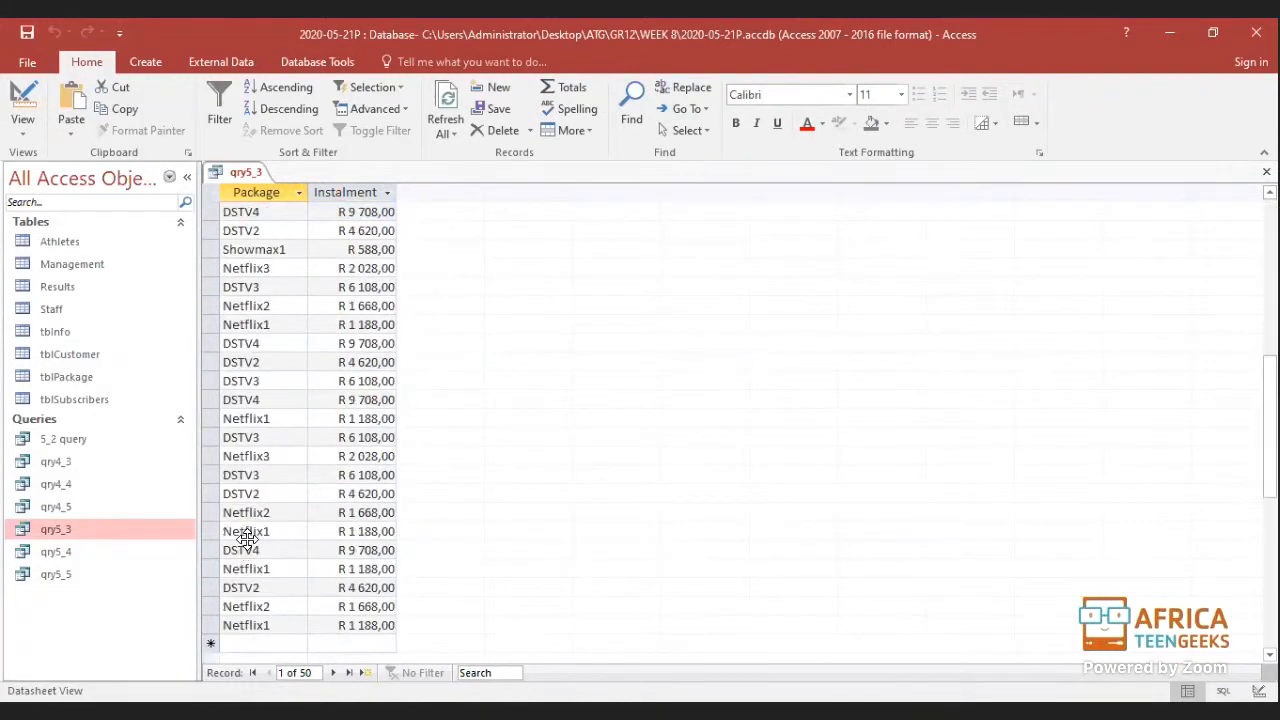
{"action": "scroll", "coordinate": [246, 538], "scroll_direction": "up", "scroll_amount": 3}
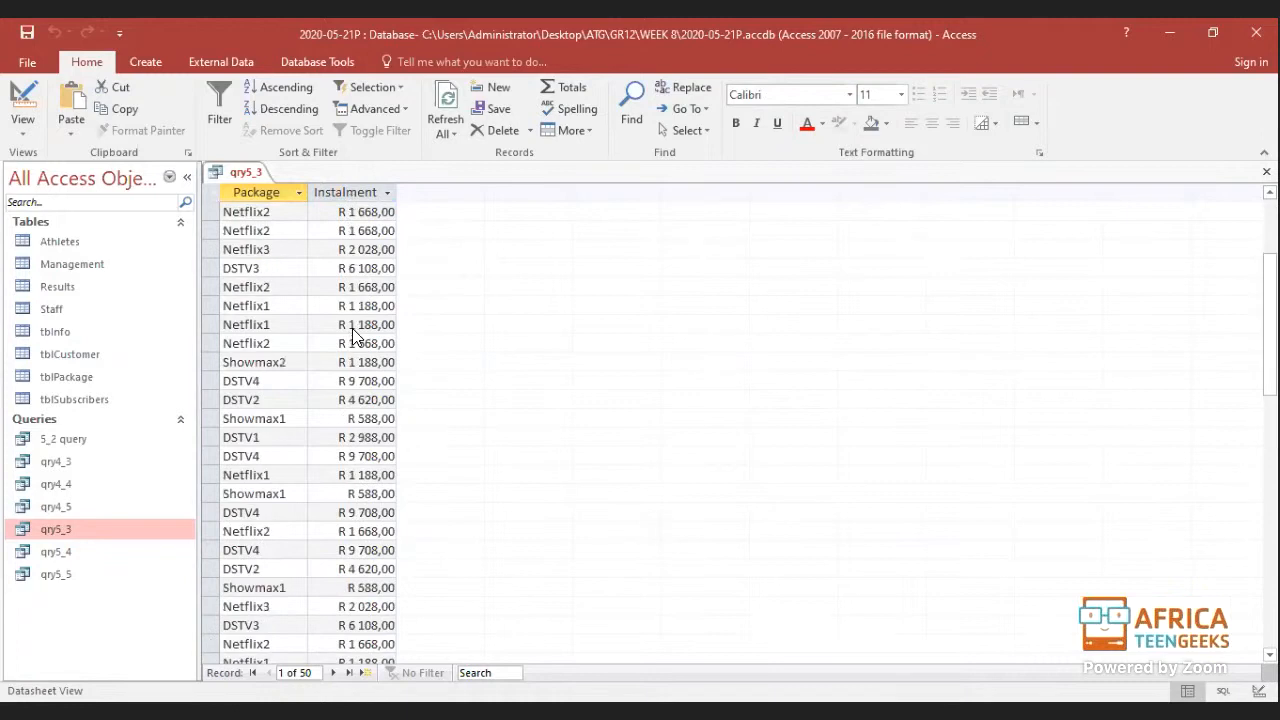
{"action": "left_click", "coordinate": [32, 107]}
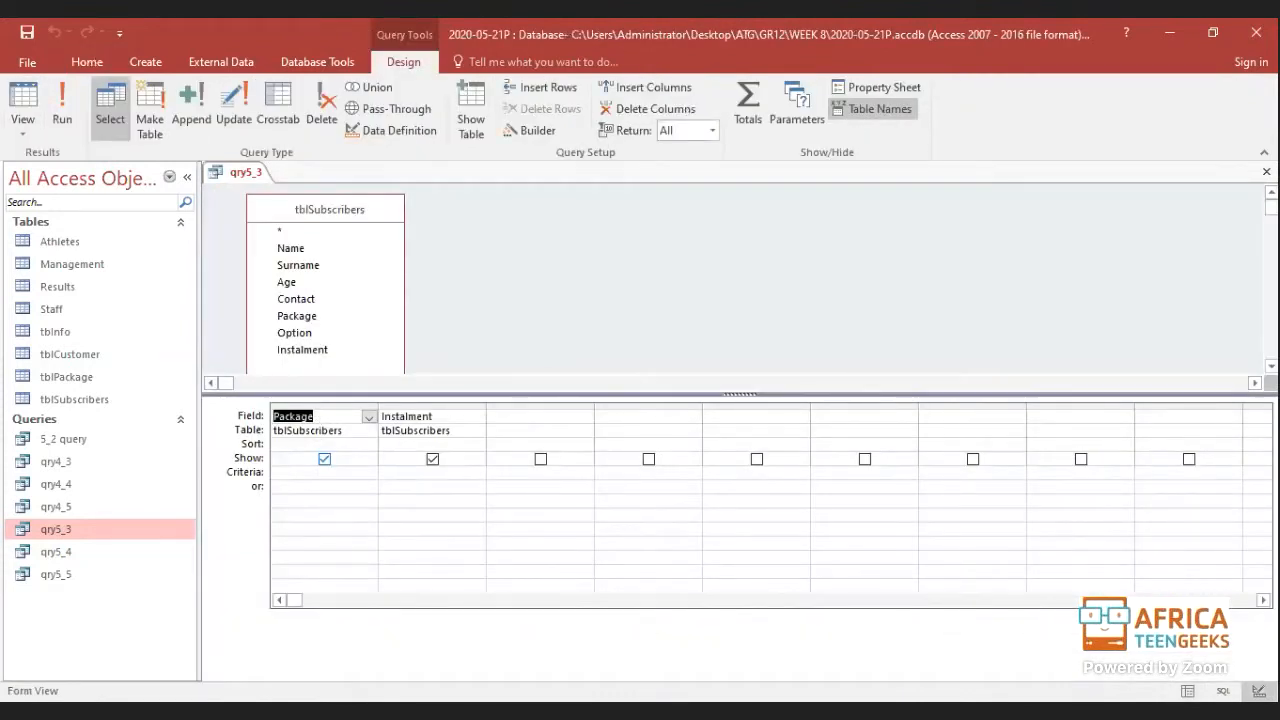
{"action": "left_click", "coordinate": [752, 106]}
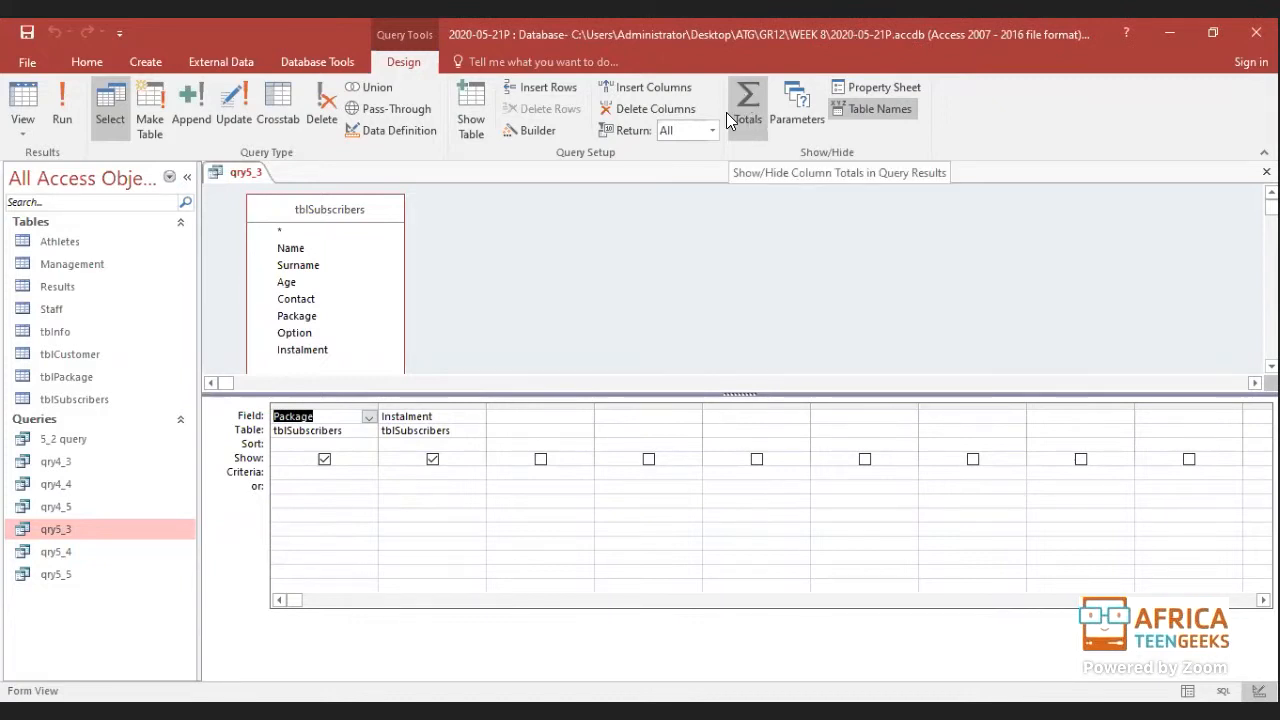
{"action": "left_click", "coordinate": [726, 112]}
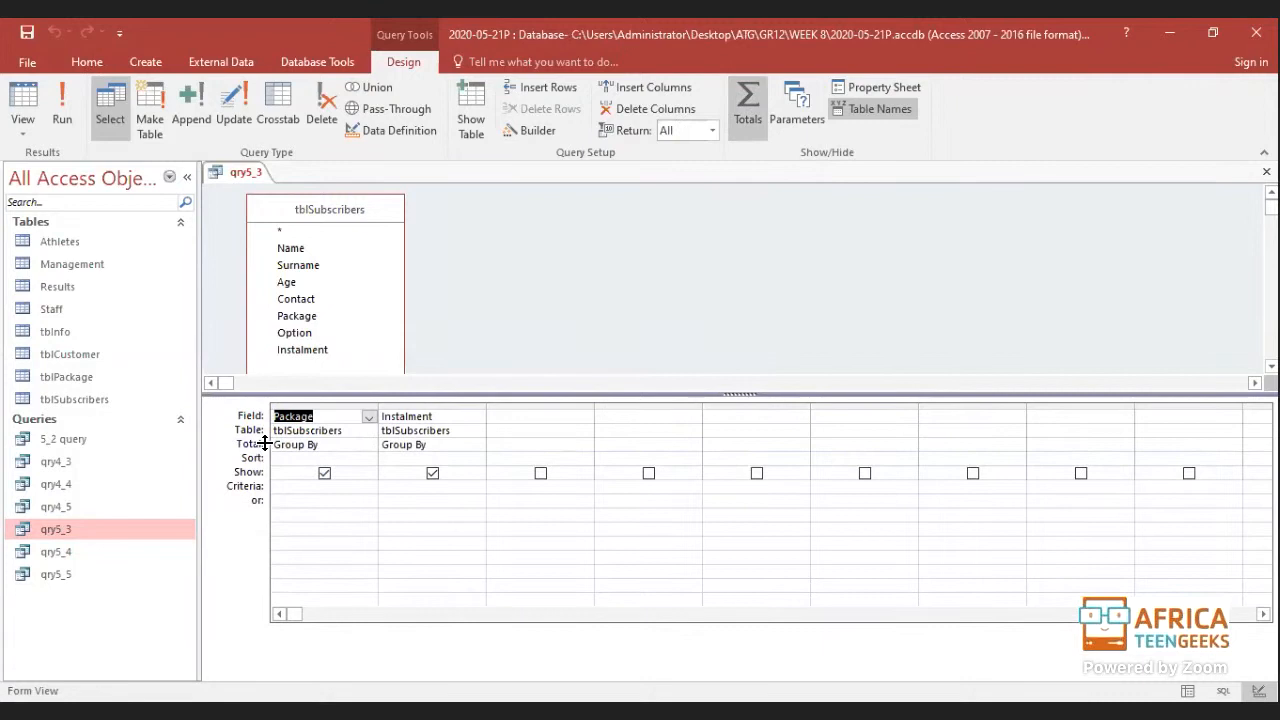
{"action": "left_click", "coordinate": [747, 108]}
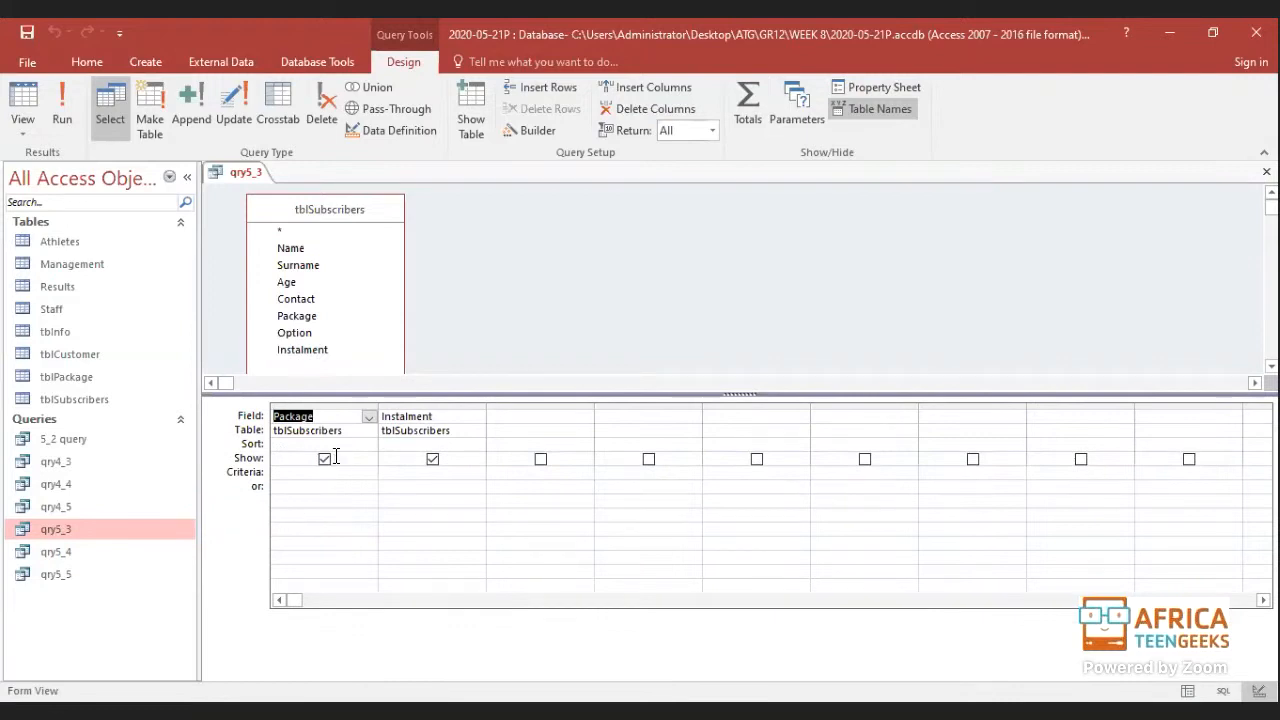
{"action": "left_click", "coordinate": [394, 485]}
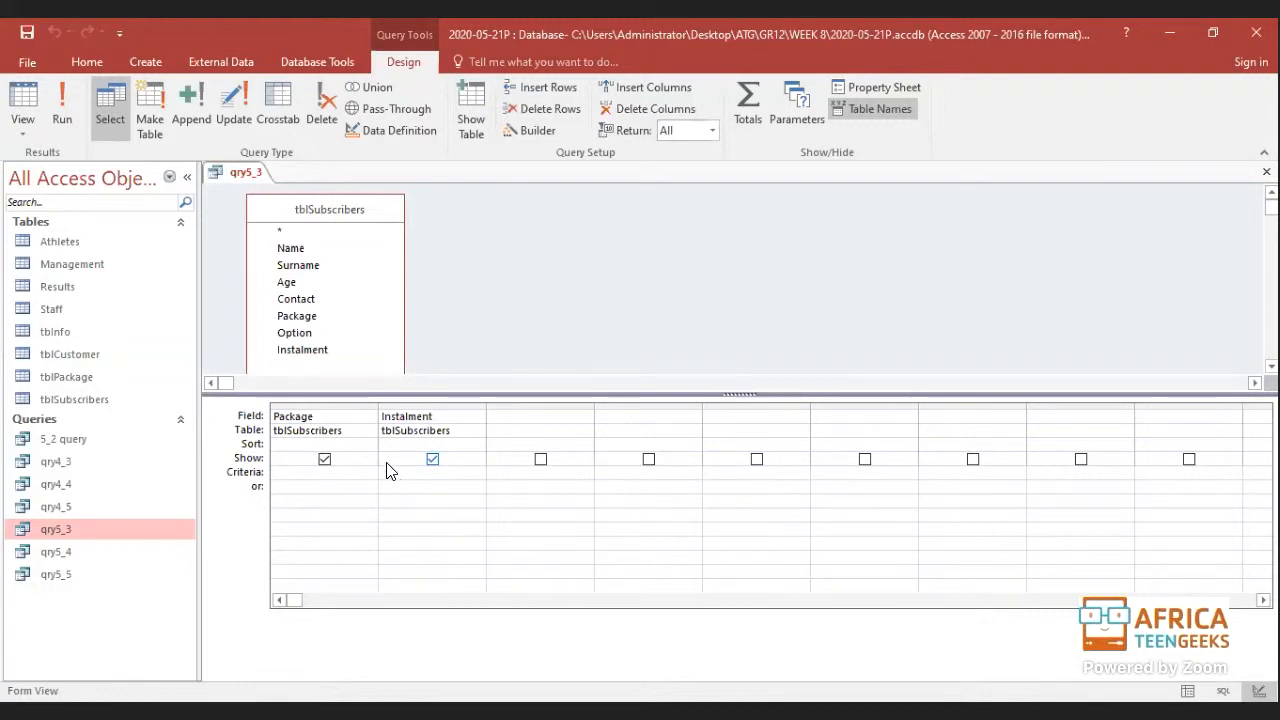
{"action": "left_click", "coordinate": [390, 472]}
Step: Enable totals in qry5_3, set the Instalment total to Sum, run the query, and return to its design
{"action": "left_click", "coordinate": [754, 98]}
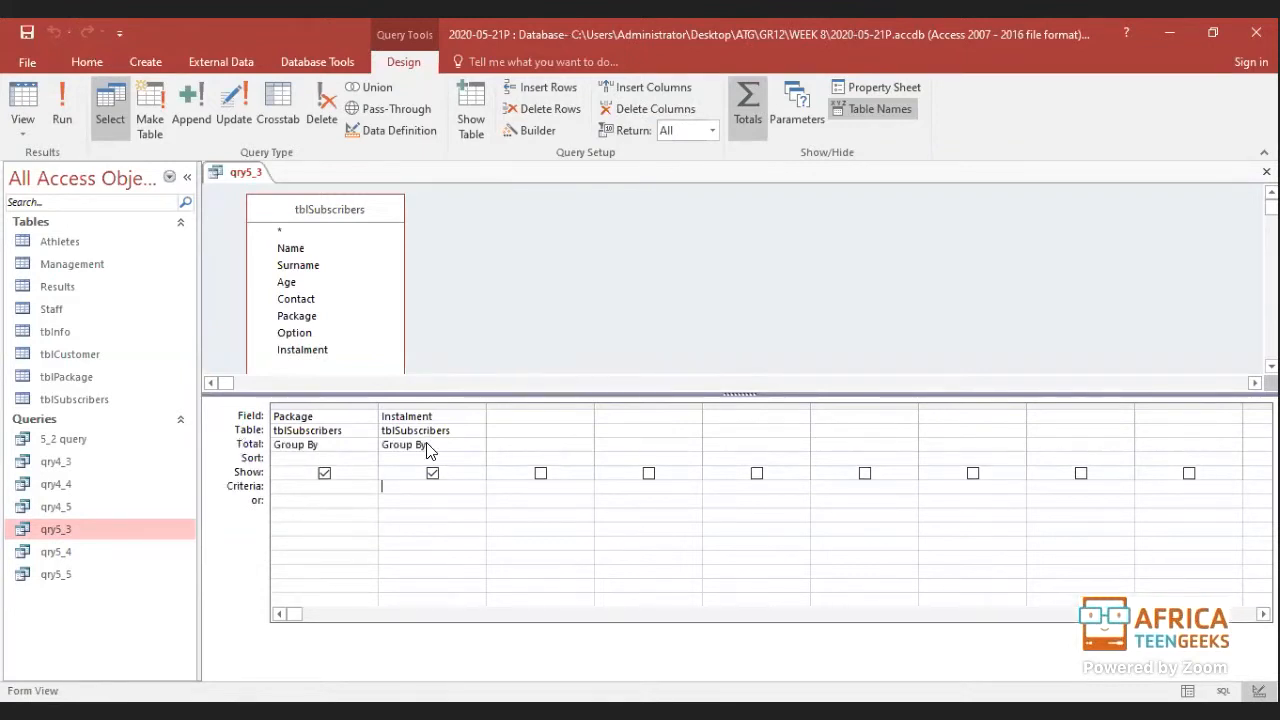
{"action": "left_click", "coordinate": [474, 445]}
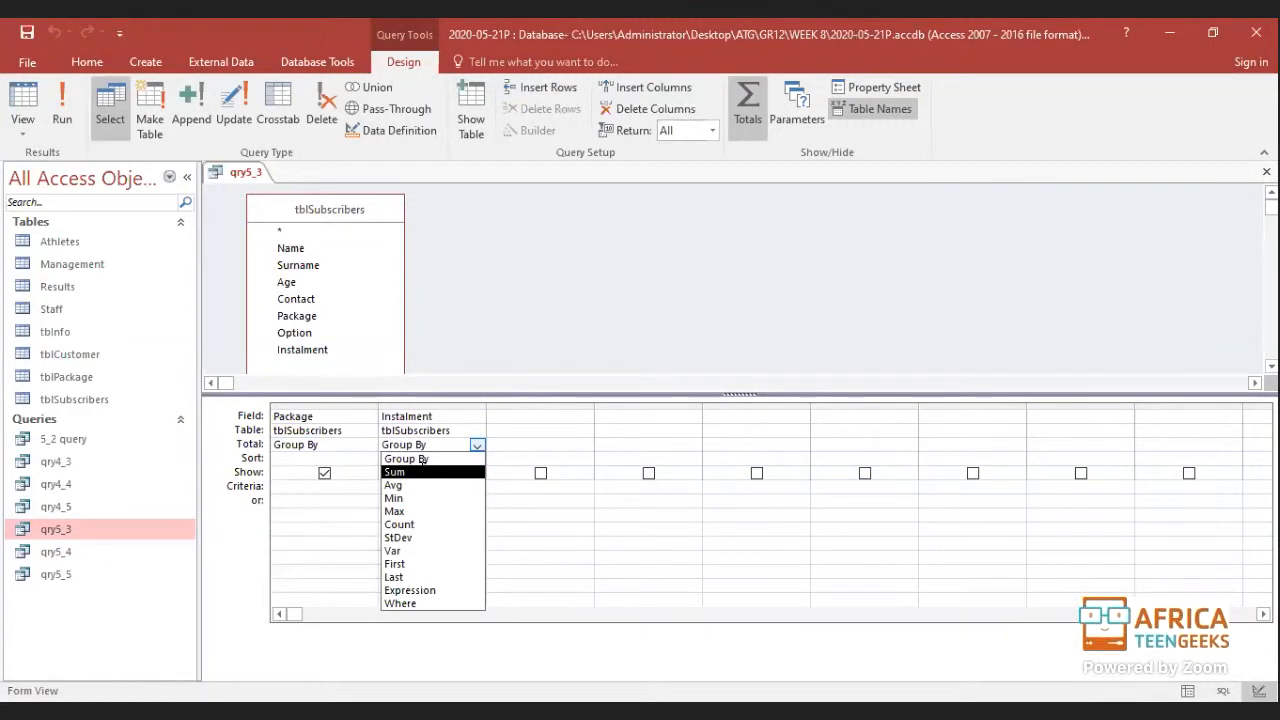
{"action": "left_click", "coordinate": [421, 473]}
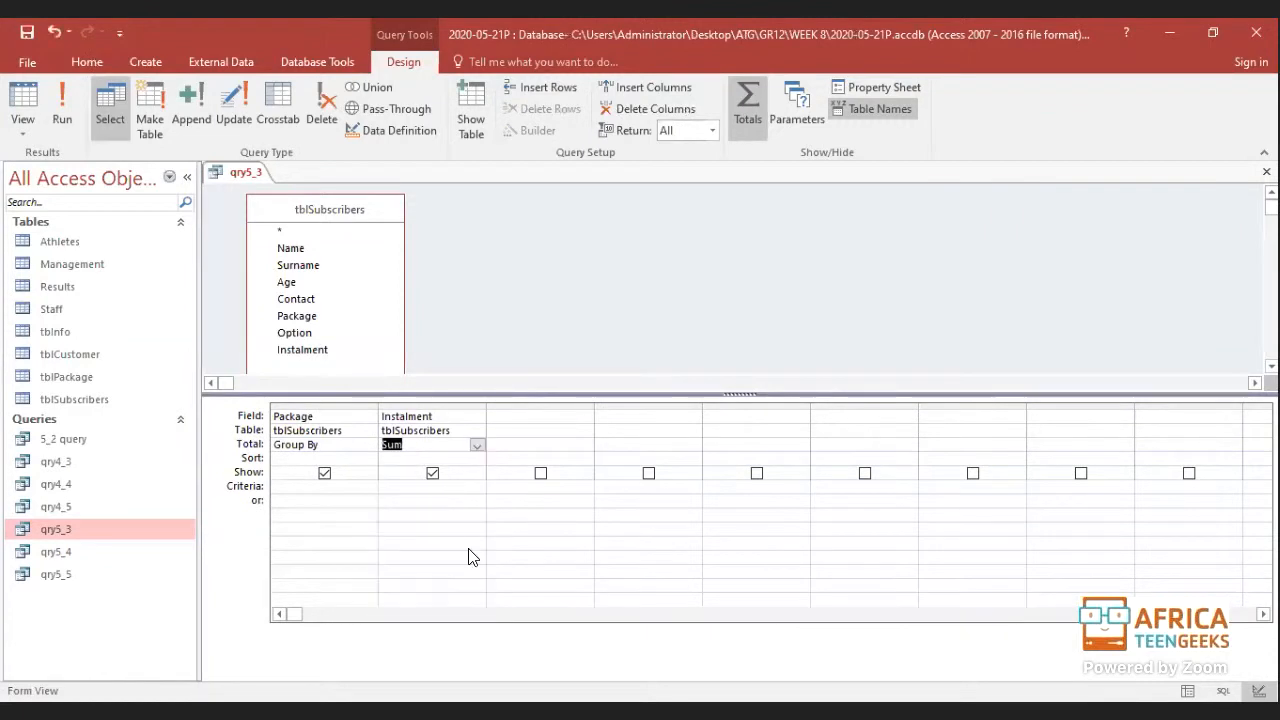
{"action": "left_click", "coordinate": [19, 101]}
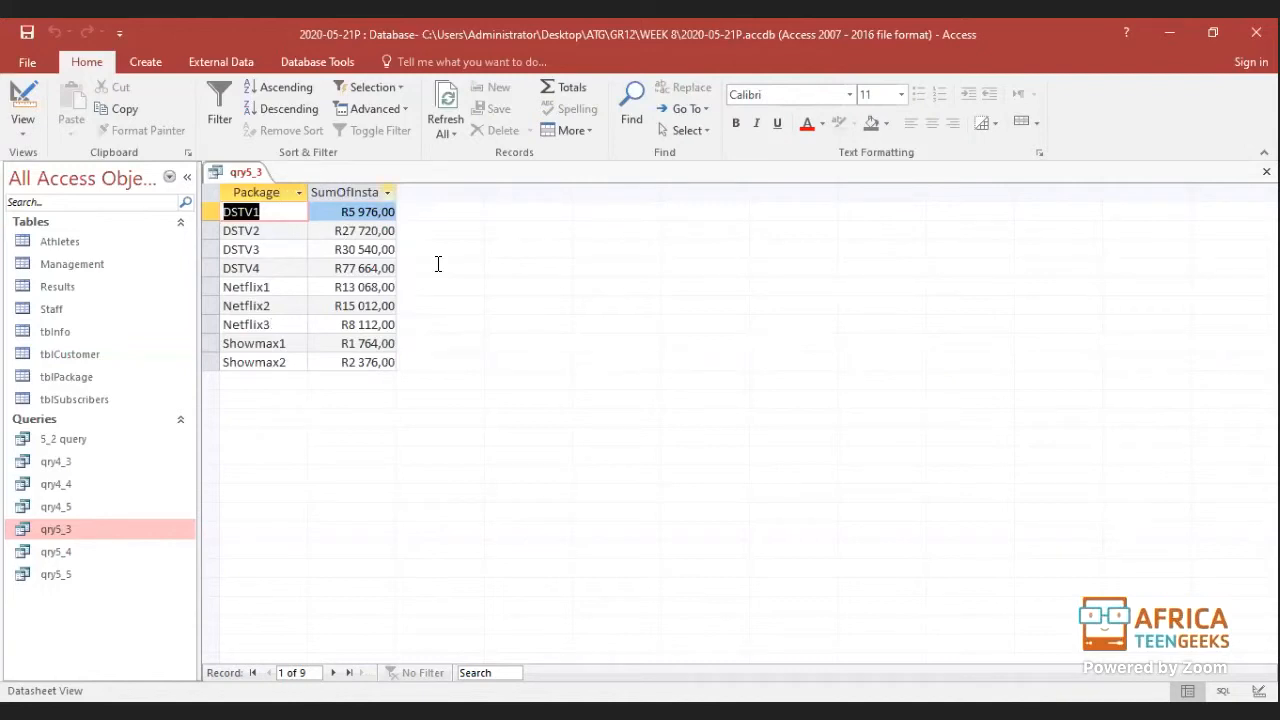
{"action": "left_click", "coordinate": [24, 104]}
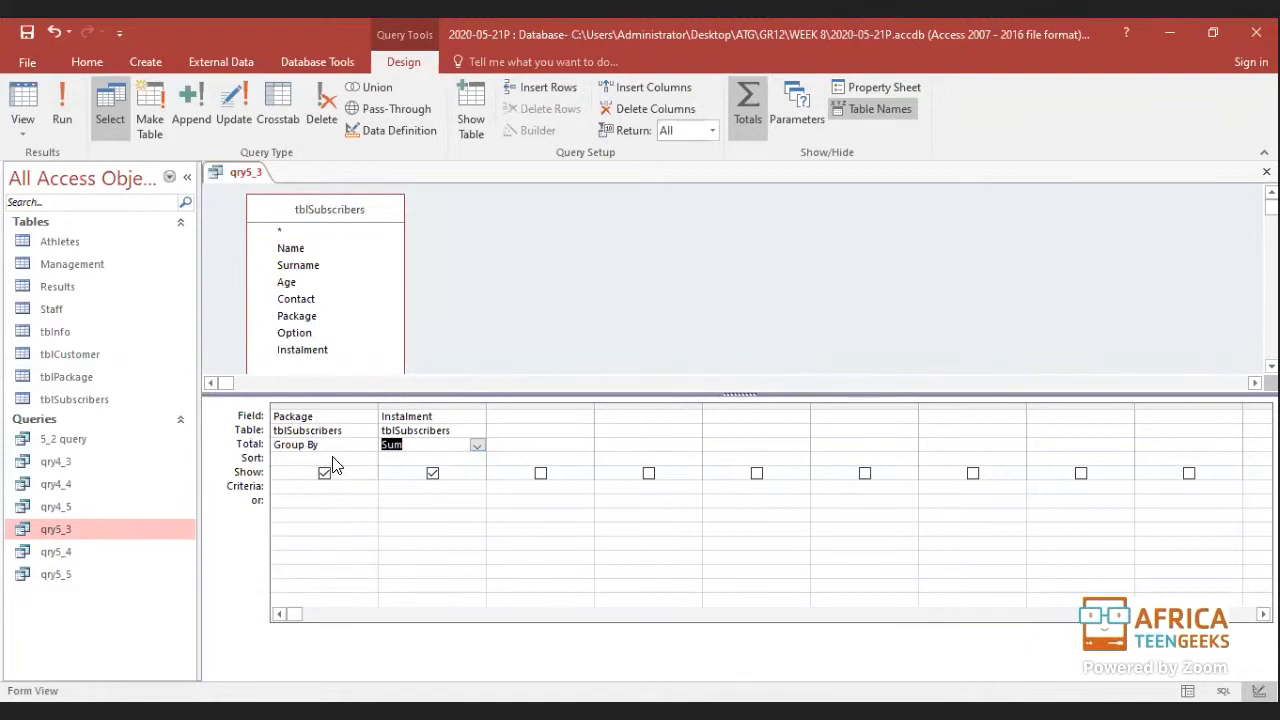
Step: Set the Package criterion to DSTV, run the query, and return to its design
{"action": "left_click", "coordinate": [284, 484]}
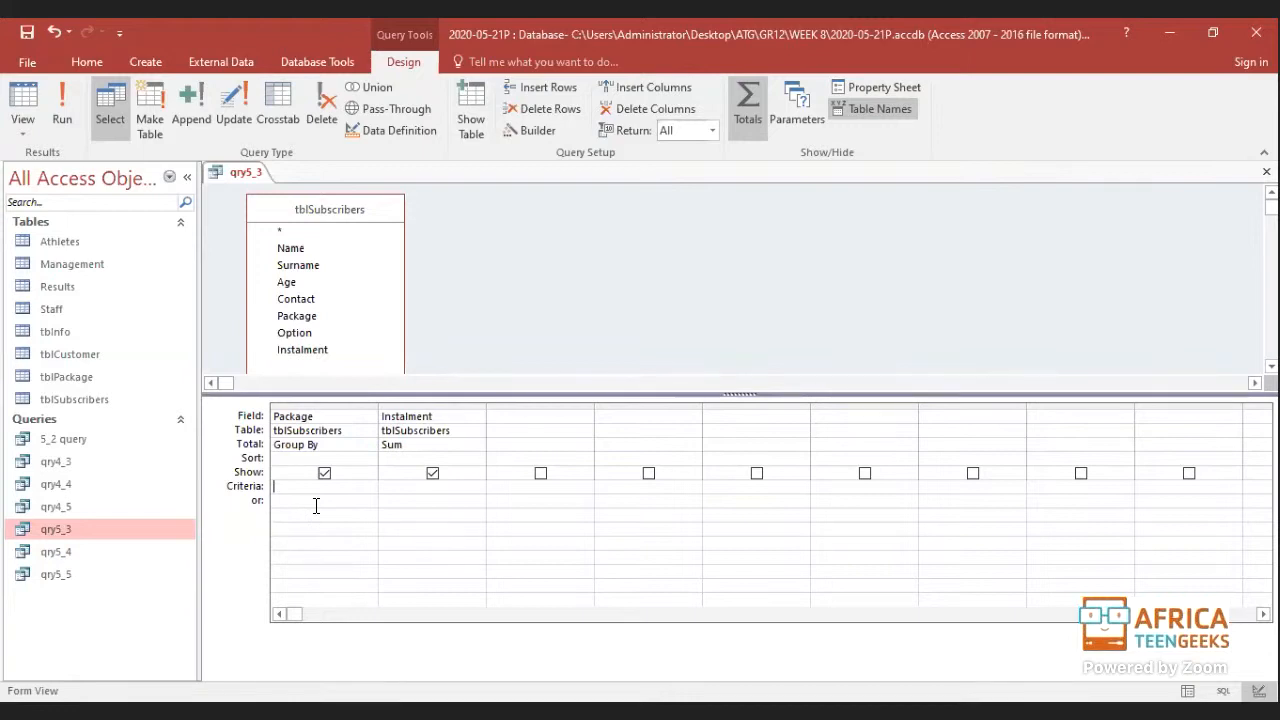
{"action": "type", "text": "DSTV"}
{"action": "left_click", "coordinate": [400, 418]}
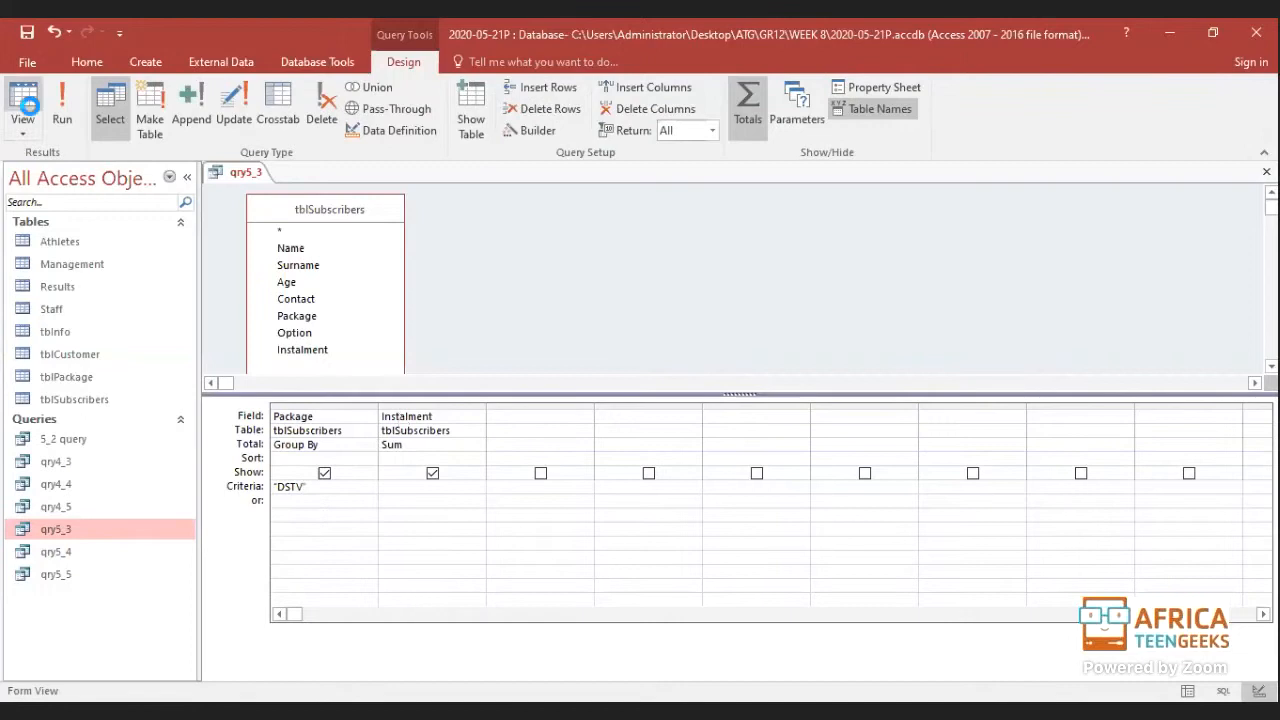
{"action": "left_click", "coordinate": [23, 104]}
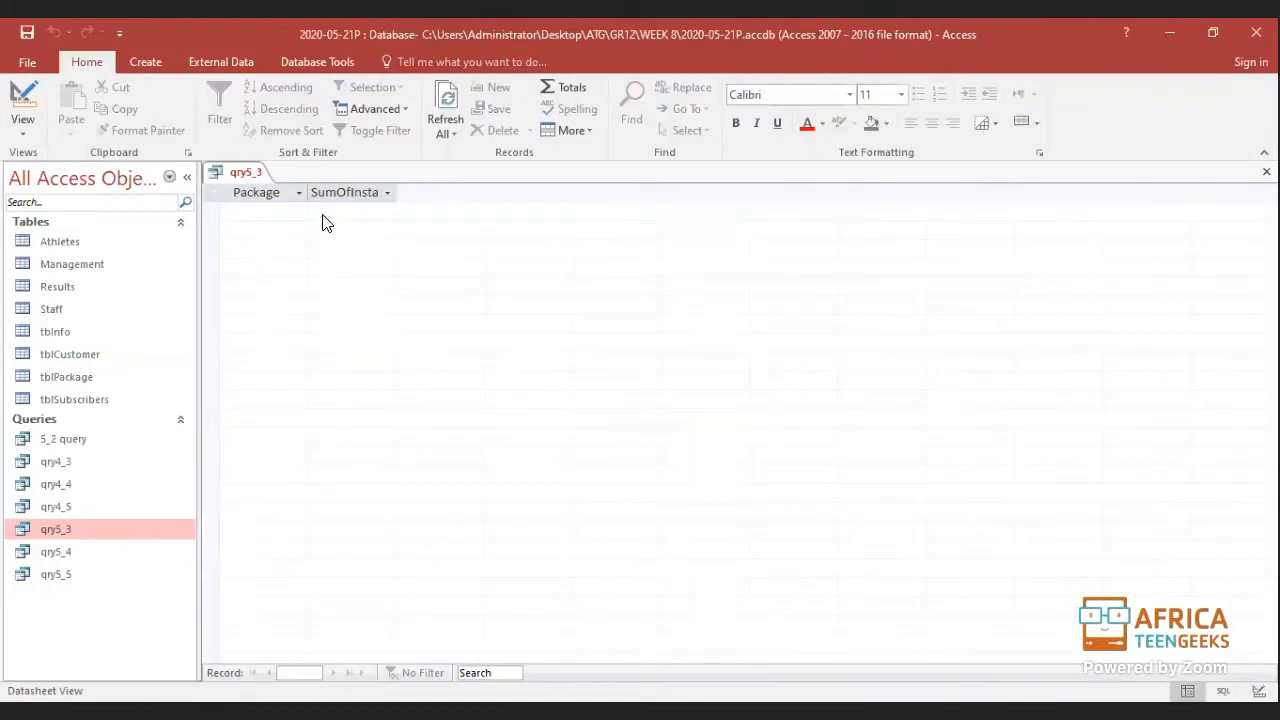
{"action": "left_click", "coordinate": [30, 100]}
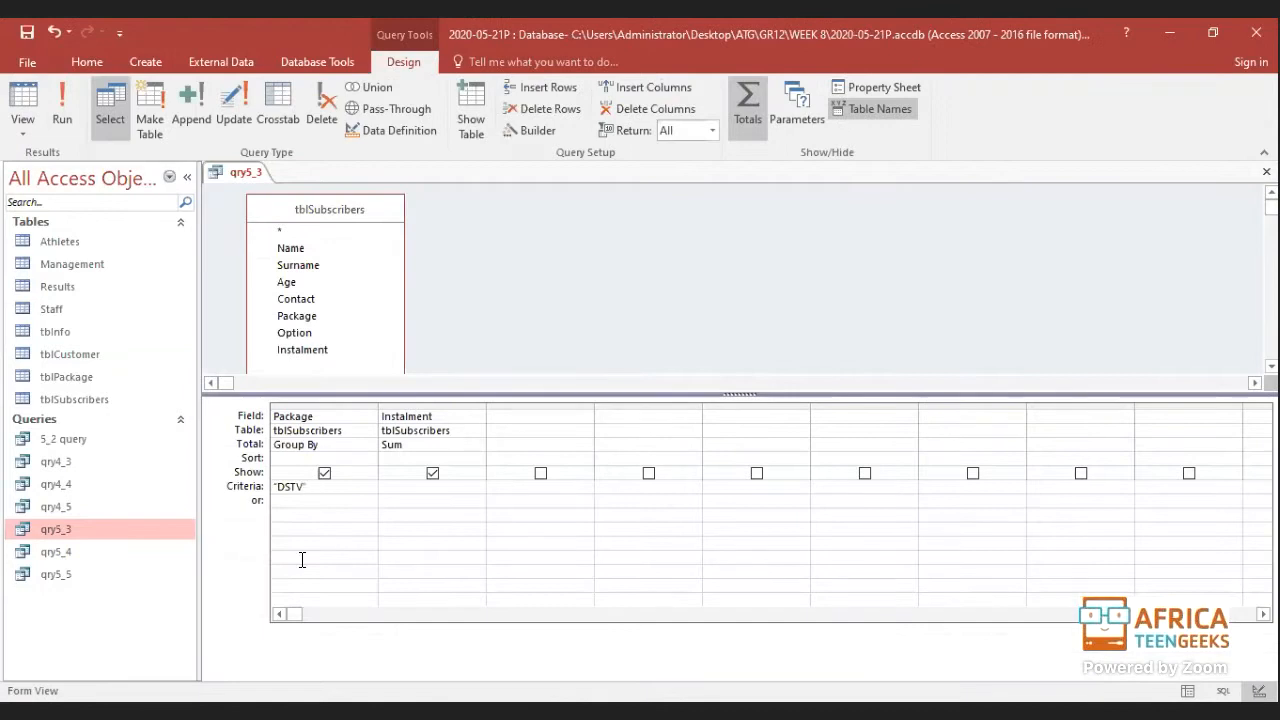
Step: Try DSTV1 as the Package criterion, run the query, and return to its design
{"action": "type", "text": "1"}
{"action": "left_click", "coordinate": [296, 506]}
{"action": "left_click", "coordinate": [62, 105]}
{"action": "left_click", "coordinate": [23, 98]}
Step: Change the Package criterion to the wildcard DSTV*, run the query, and return to its design
{"action": "key", "text": "BackSpace"}
{"action": "type", "text": "*"}
{"action": "left_click", "coordinate": [24, 100]}
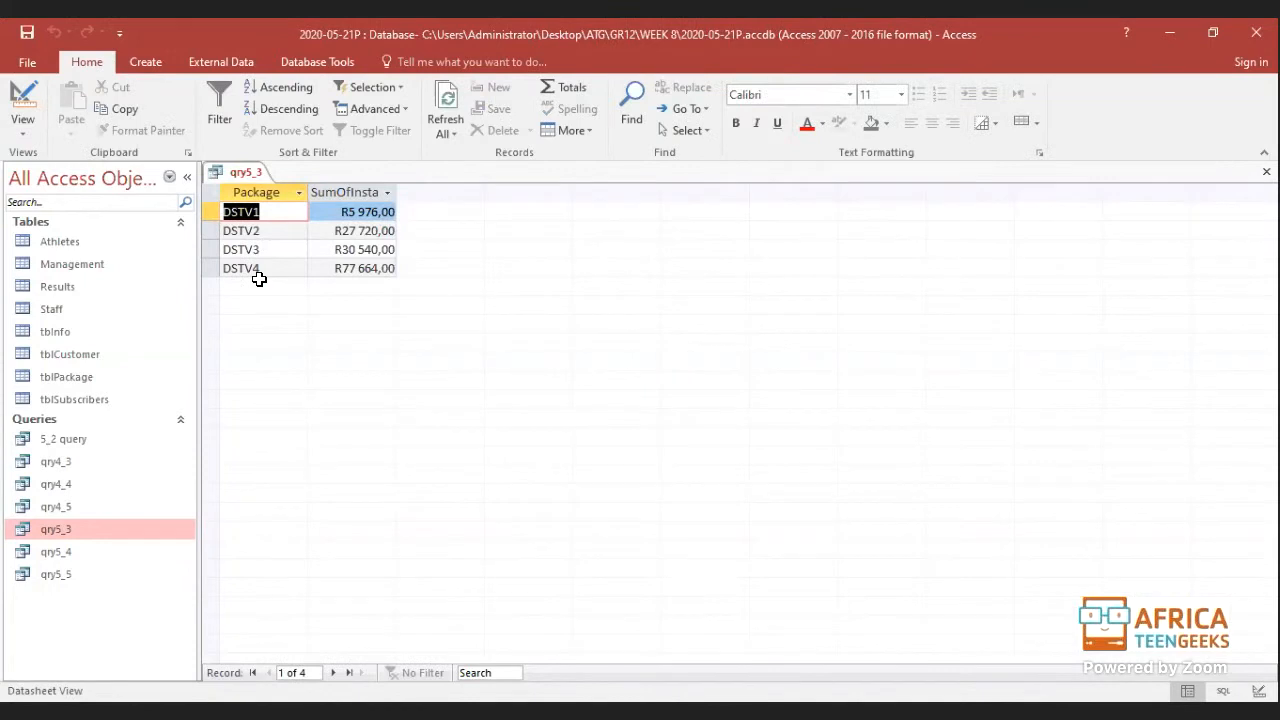
{"action": "left_click", "coordinate": [21, 104]}
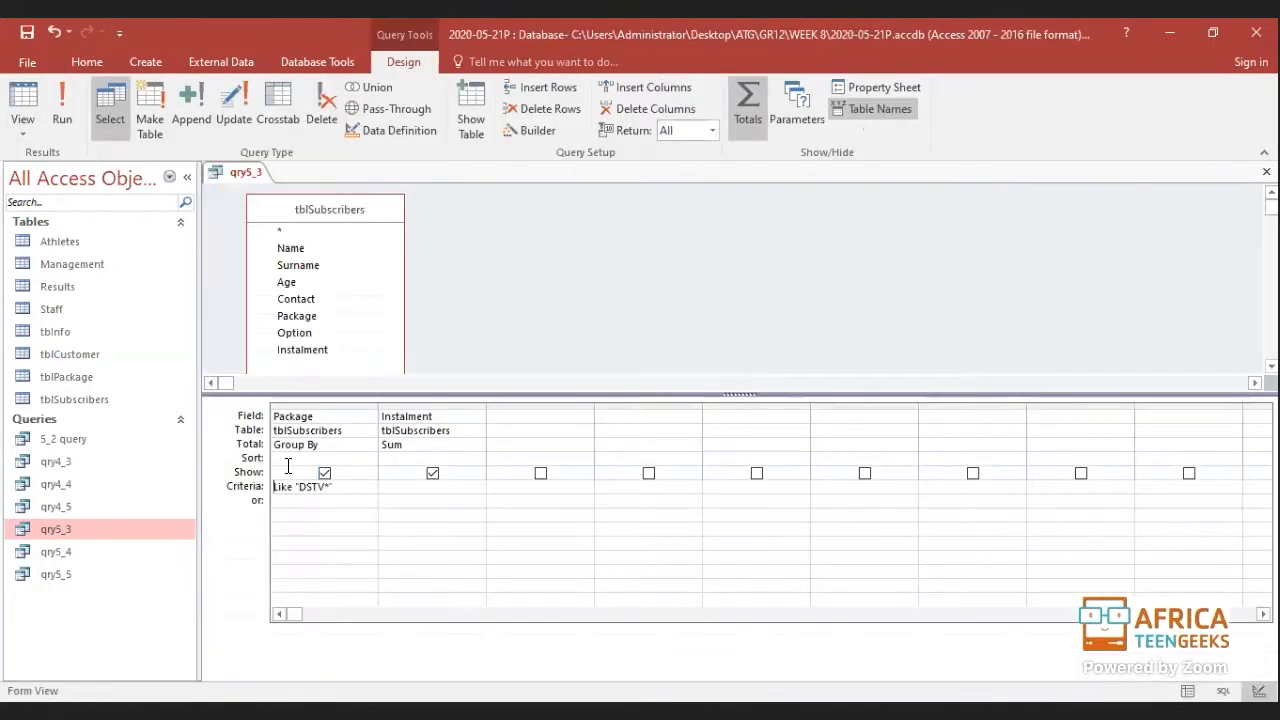
Step: Check the DSTV* wildcard criterion in the Package column against the records the query returns
{"action": "left_click", "coordinate": [21, 106]}
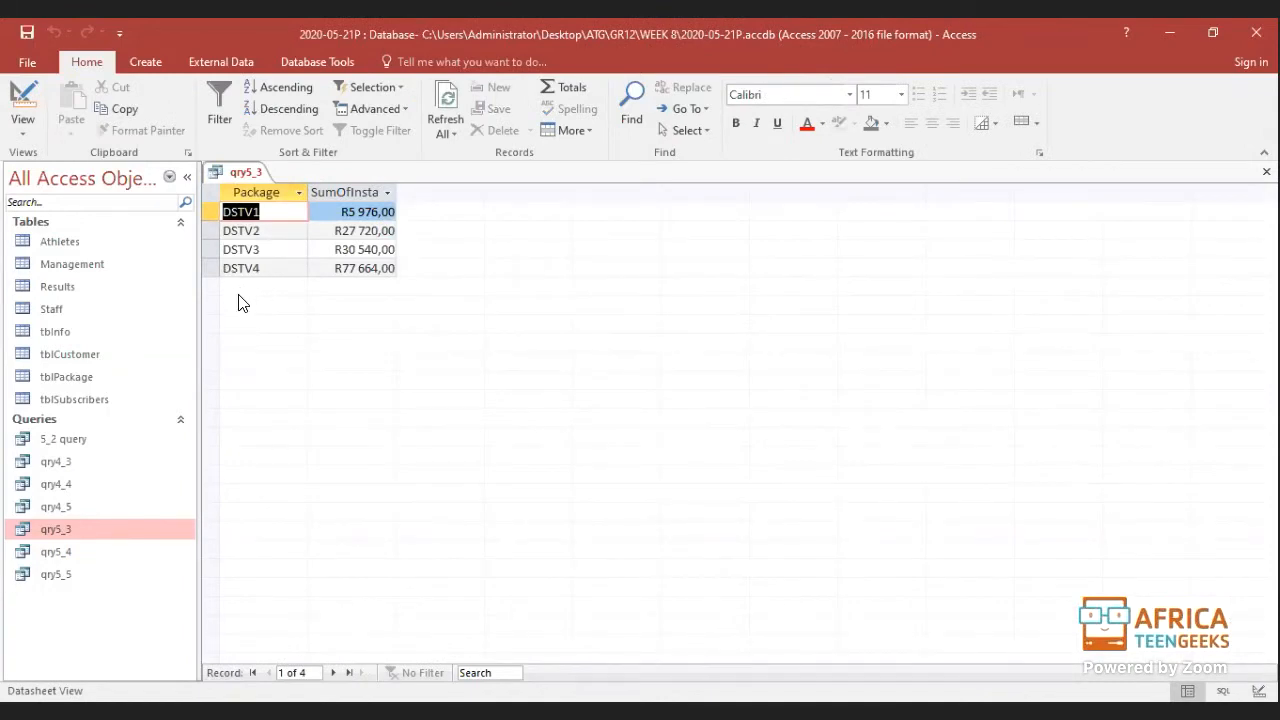
{"action": "left_click", "coordinate": [22, 102]}
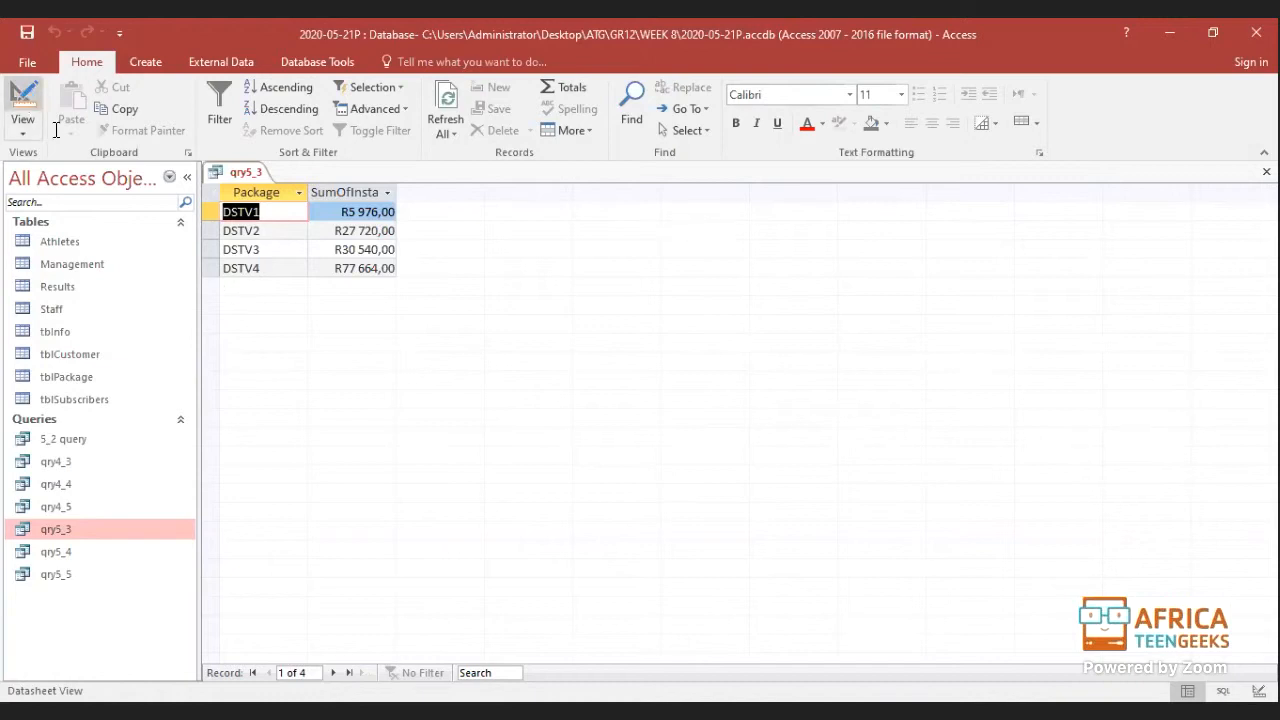
{"action": "left_click", "coordinate": [286, 503]}
{"action": "left_click", "coordinate": [303, 518]}
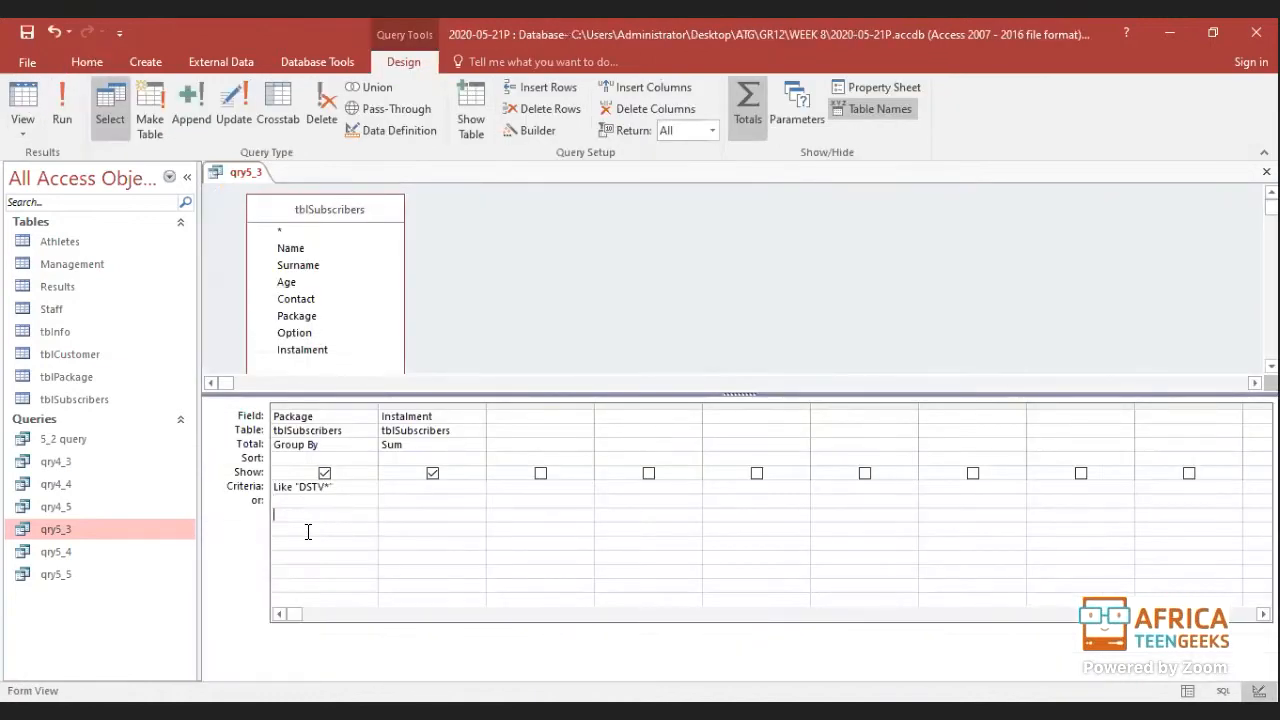
{"action": "left_click", "coordinate": [308, 531]}
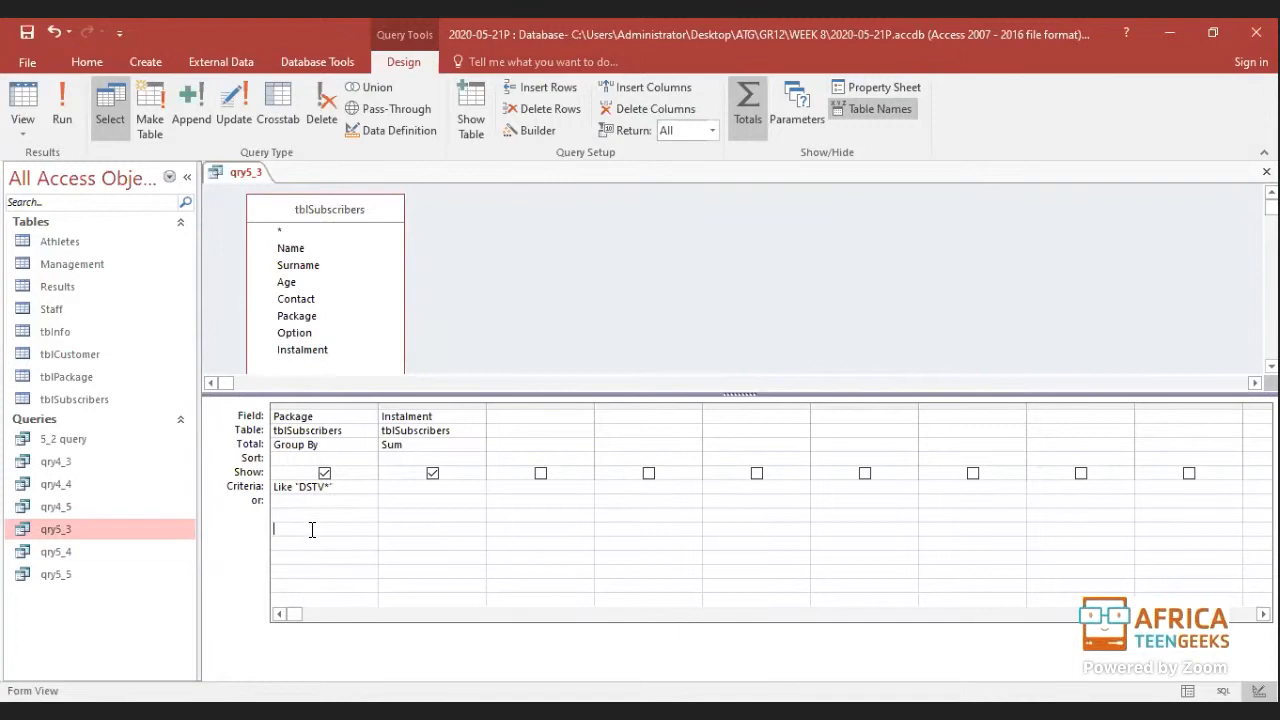
{"action": "left_click_drag", "start_coordinate": [333, 486], "coordinate": [294, 486]}
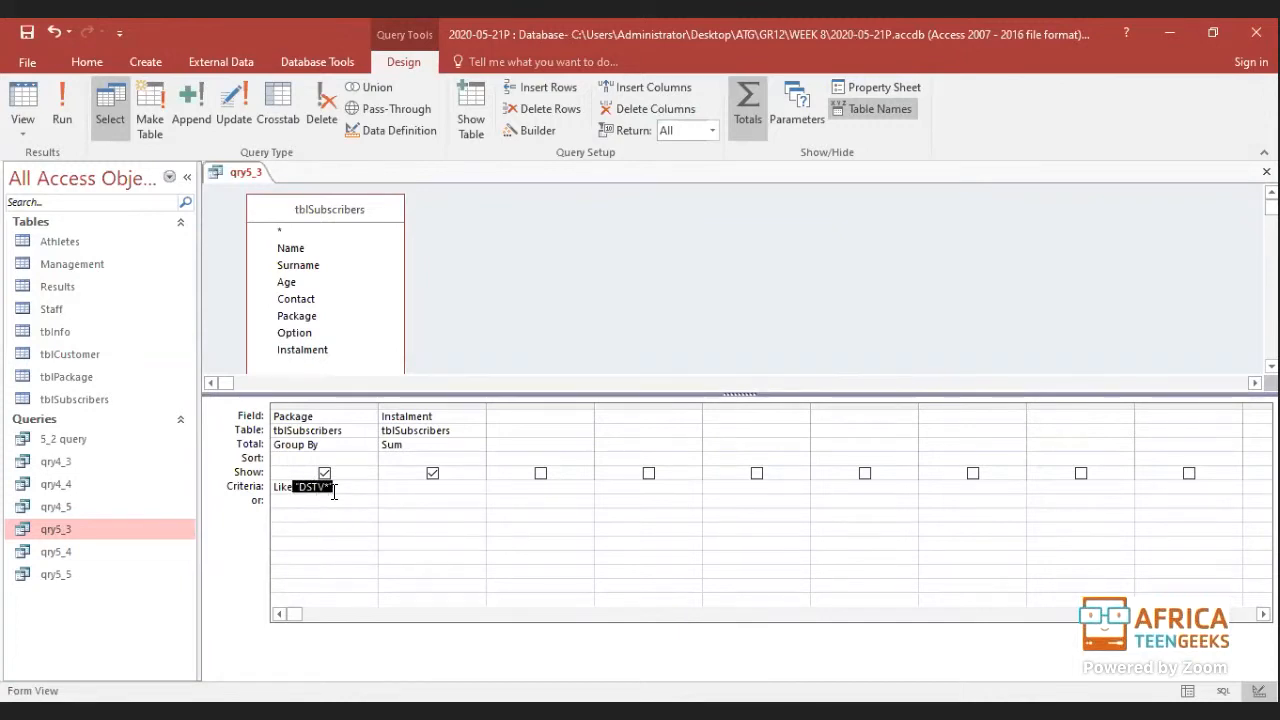
{"action": "left_click", "coordinate": [336, 487]}
{"action": "left_click", "coordinate": [22, 110]}
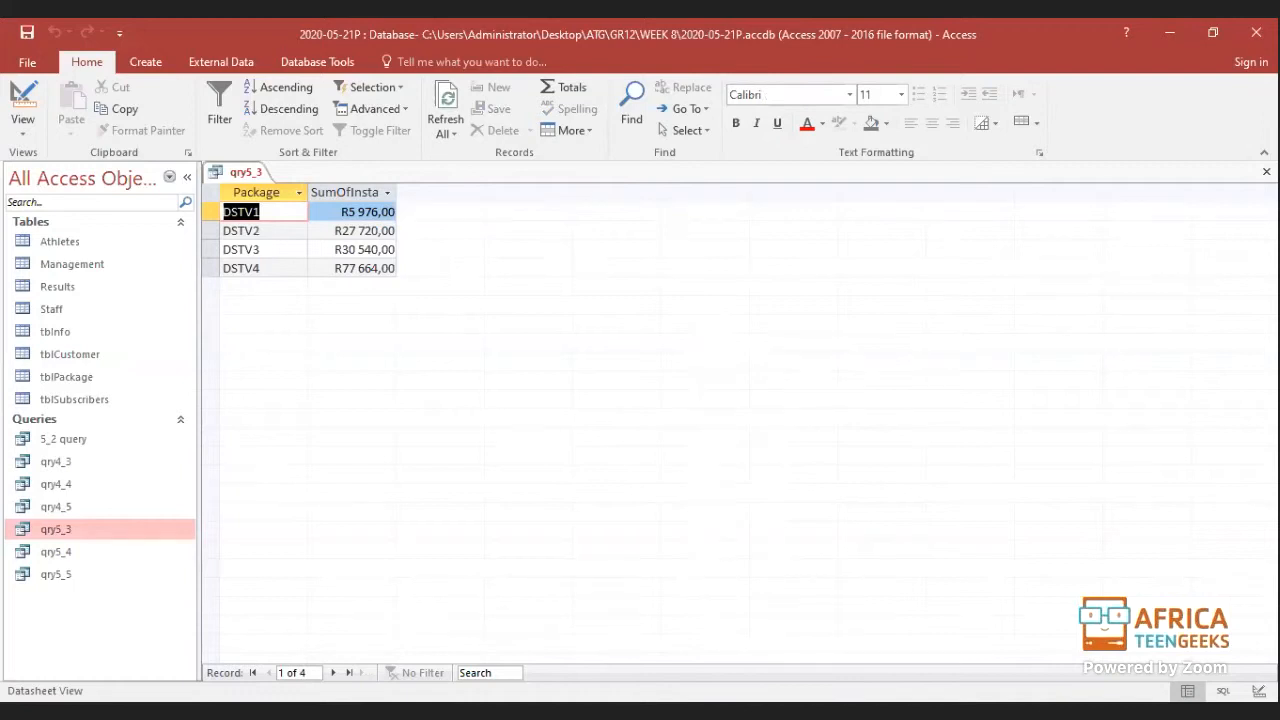
Step: Read the qry5_3 and qry5_4 tasks on the past paper slide, return to the database, and check the reopened qry5_3 query before closing it
{"action": "key", "text": "alt+Tab"}
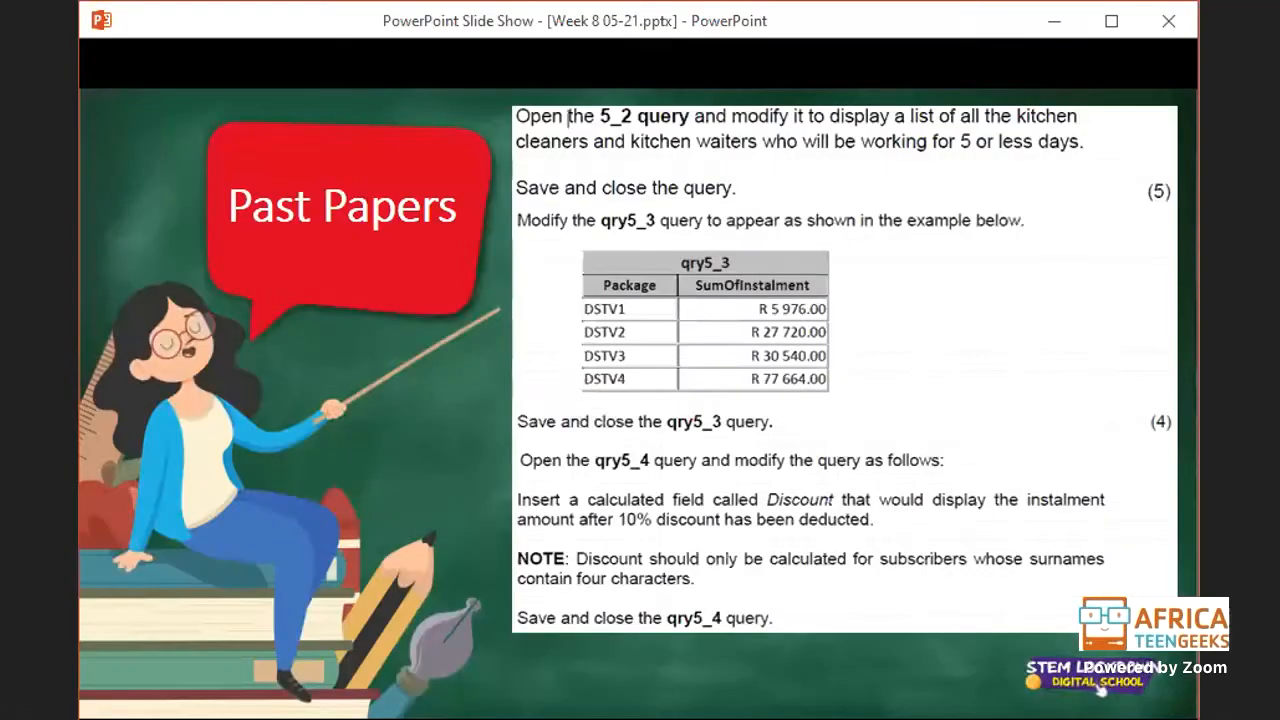
{"action": "key", "text": "alt+Tab"}
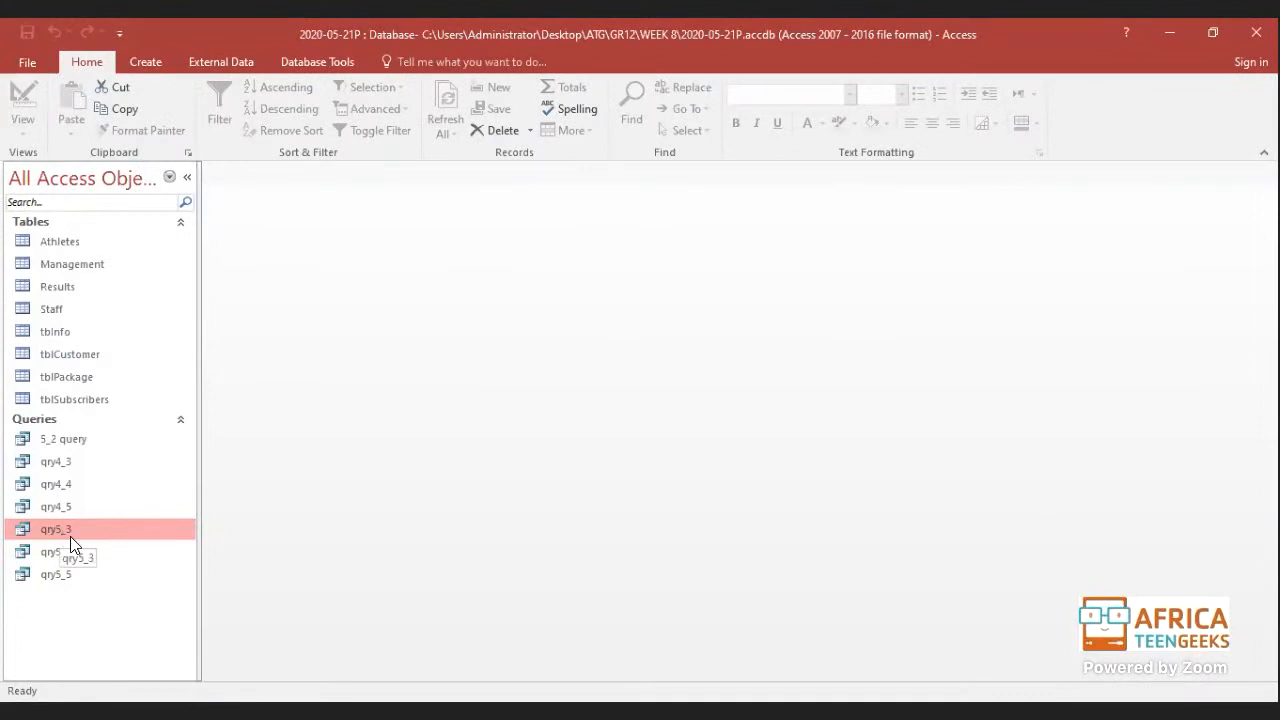
{"action": "double_click", "coordinate": [128, 521]}
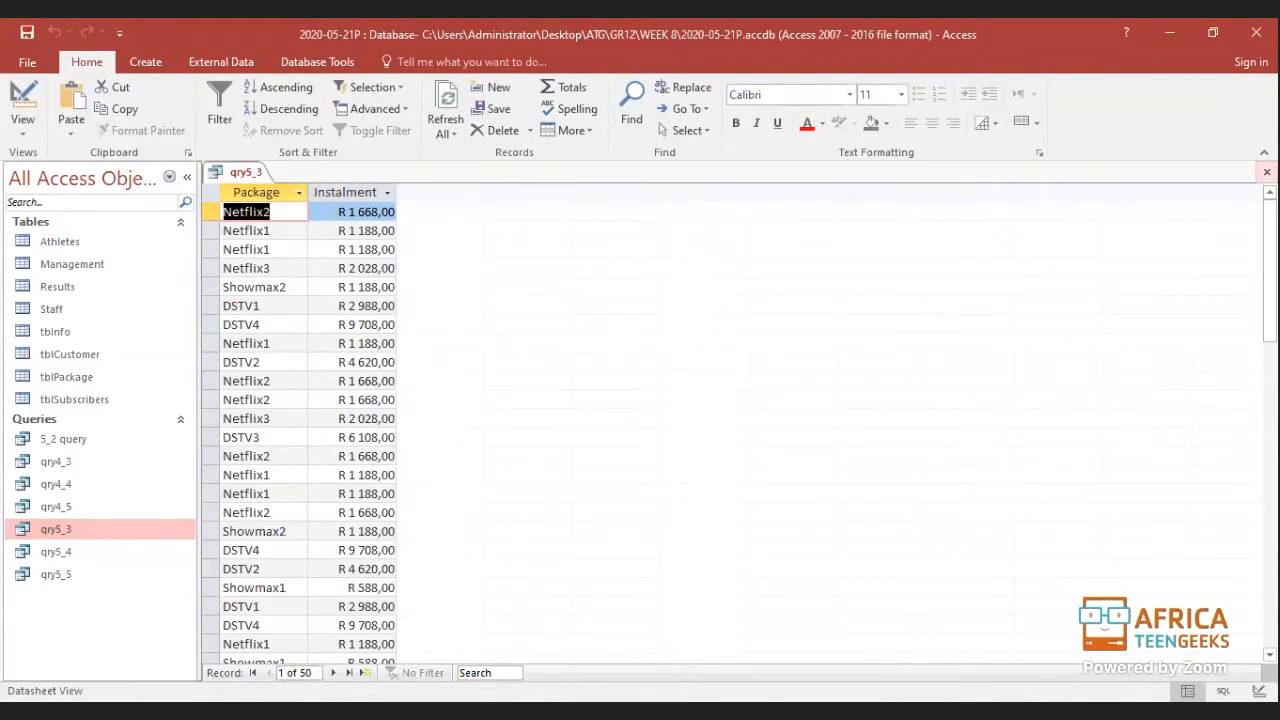
{"action": "left_click", "coordinate": [1267, 172]}
Step: Open the qry5_4 query and switch to its design
{"action": "left_click", "coordinate": [49, 553]}
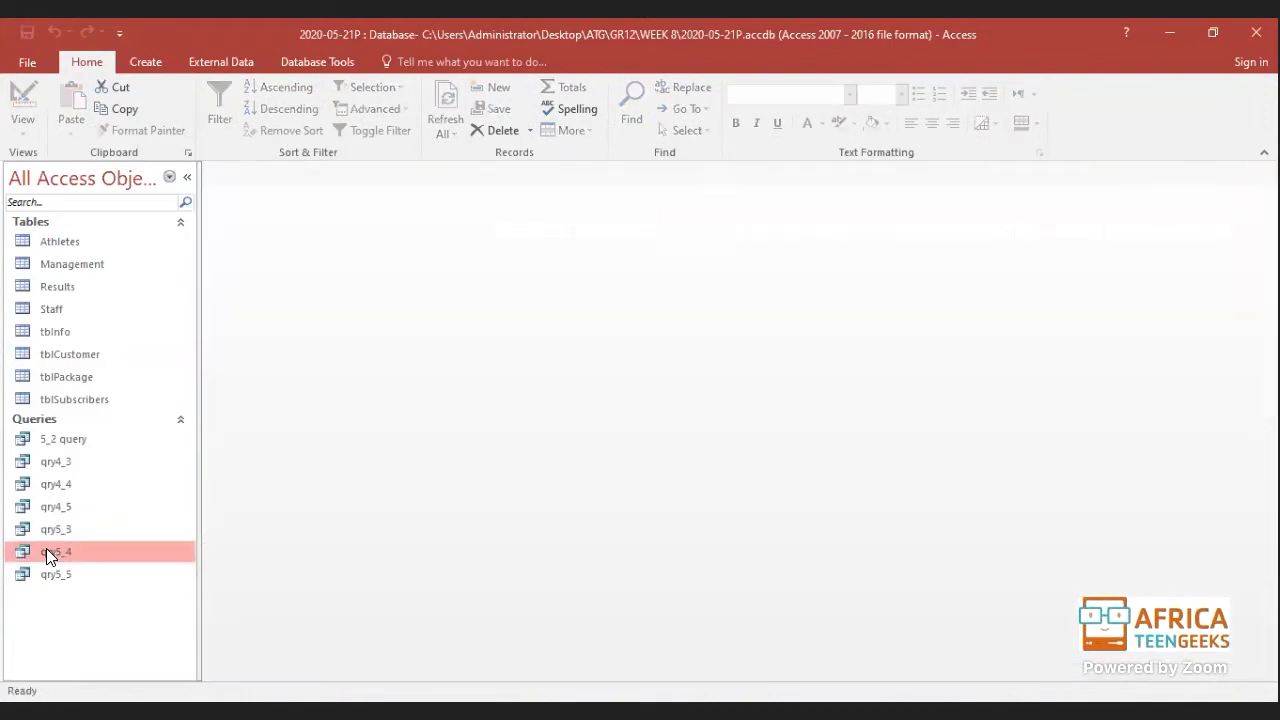
{"action": "double_click", "coordinate": [49, 553]}
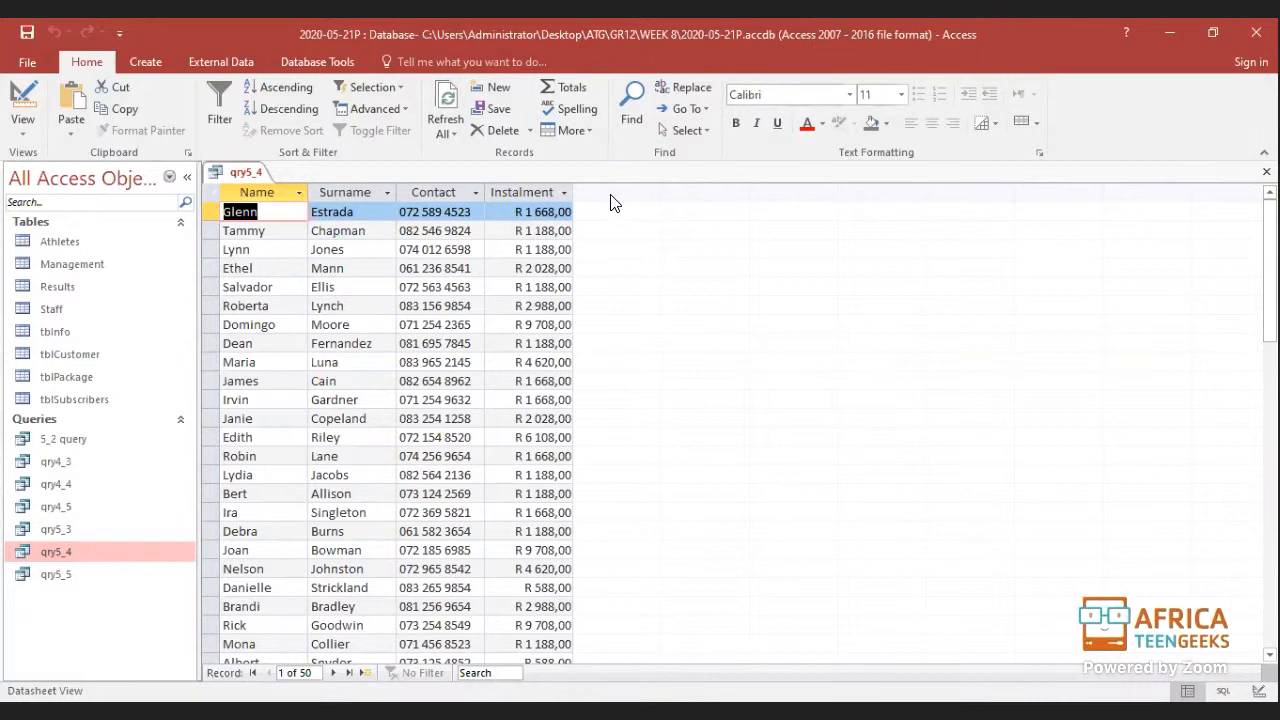
{"action": "left_click", "coordinate": [30, 128]}
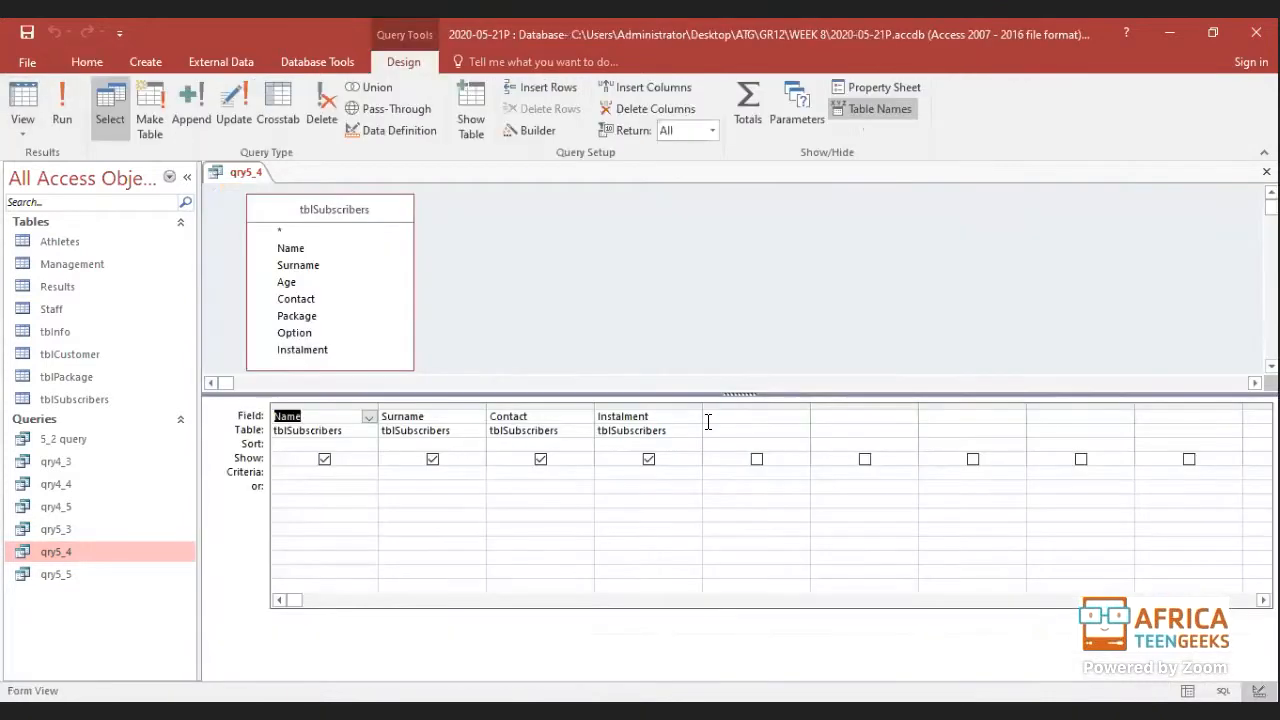
Step: Try adding Discount as a field after Instalment, run the query, and cancel the parameter request
{"action": "left_click", "coordinate": [718, 414]}
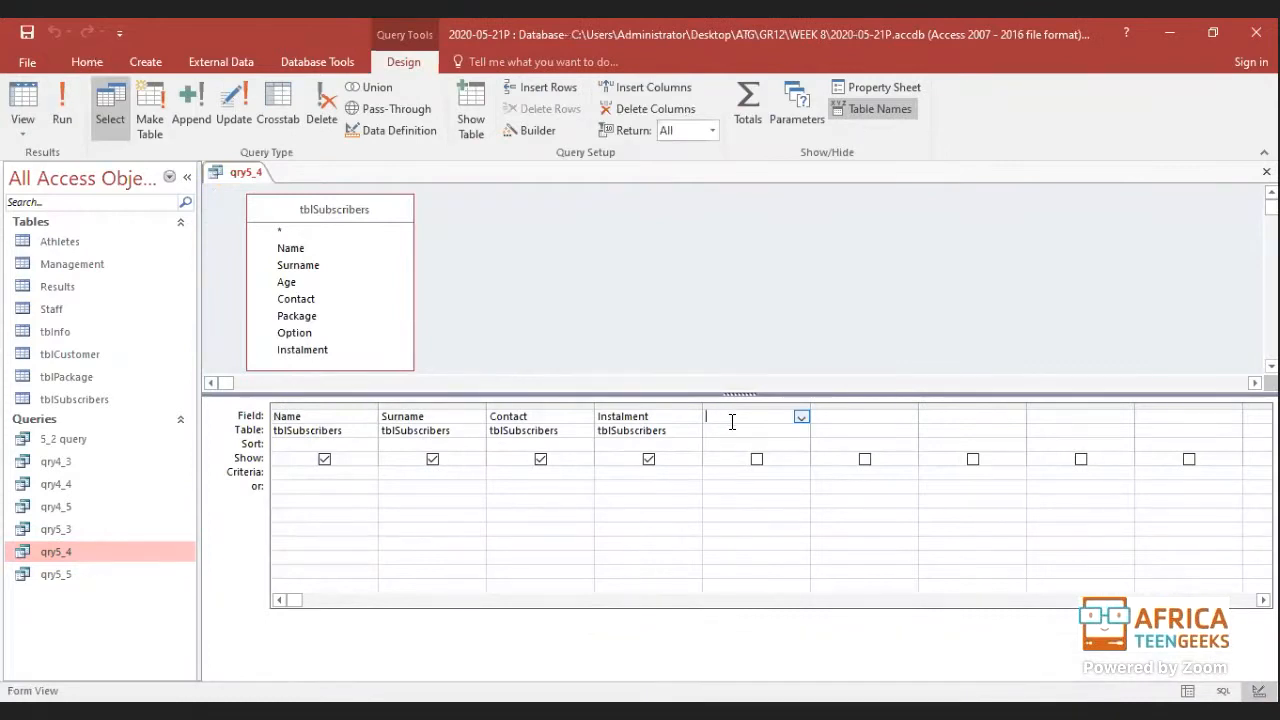
{"action": "type", "text": "Discount"}
{"action": "left_click", "coordinate": [771, 497]}
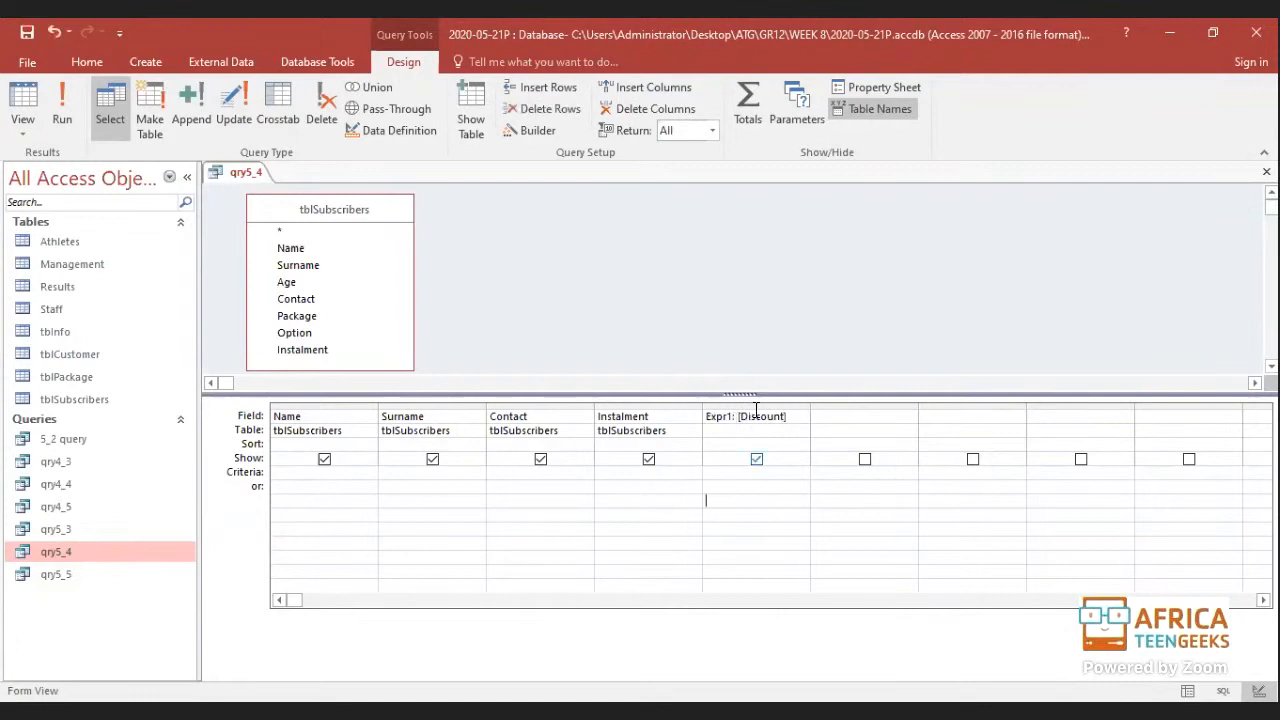
{"action": "left_click", "coordinate": [36, 101]}
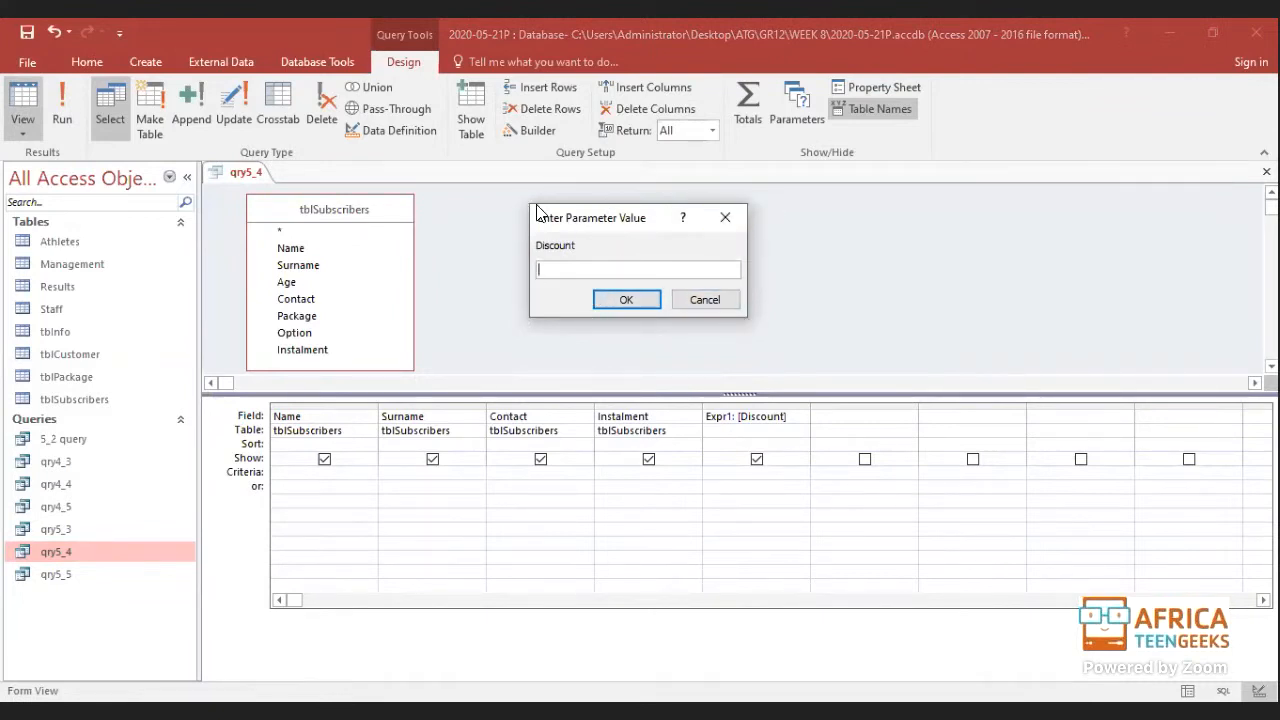
{"action": "left_click", "coordinate": [695, 300]}
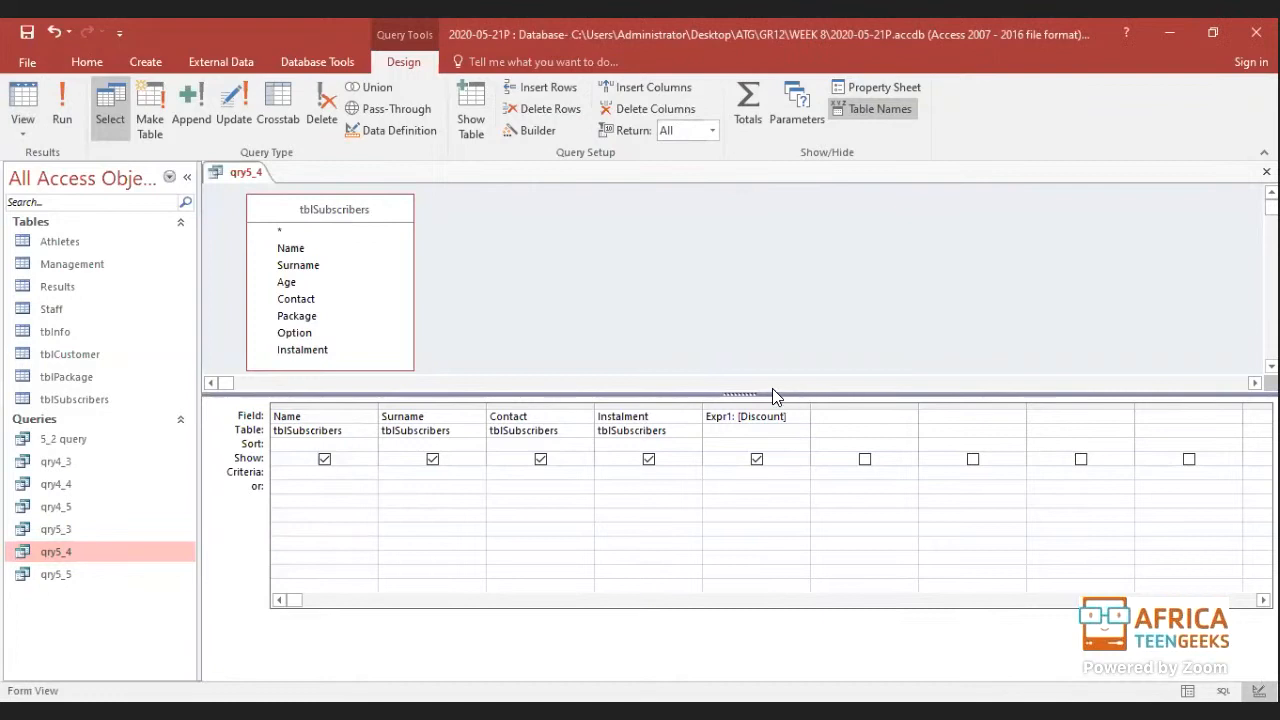
Step: Change the field reference in the Expr1 column from Discount to Name, keeping the square brackets
{"action": "left_click_drag", "start_coordinate": [789, 418], "coordinate": [737, 418]}
{"action": "left_click", "coordinate": [831, 415]}
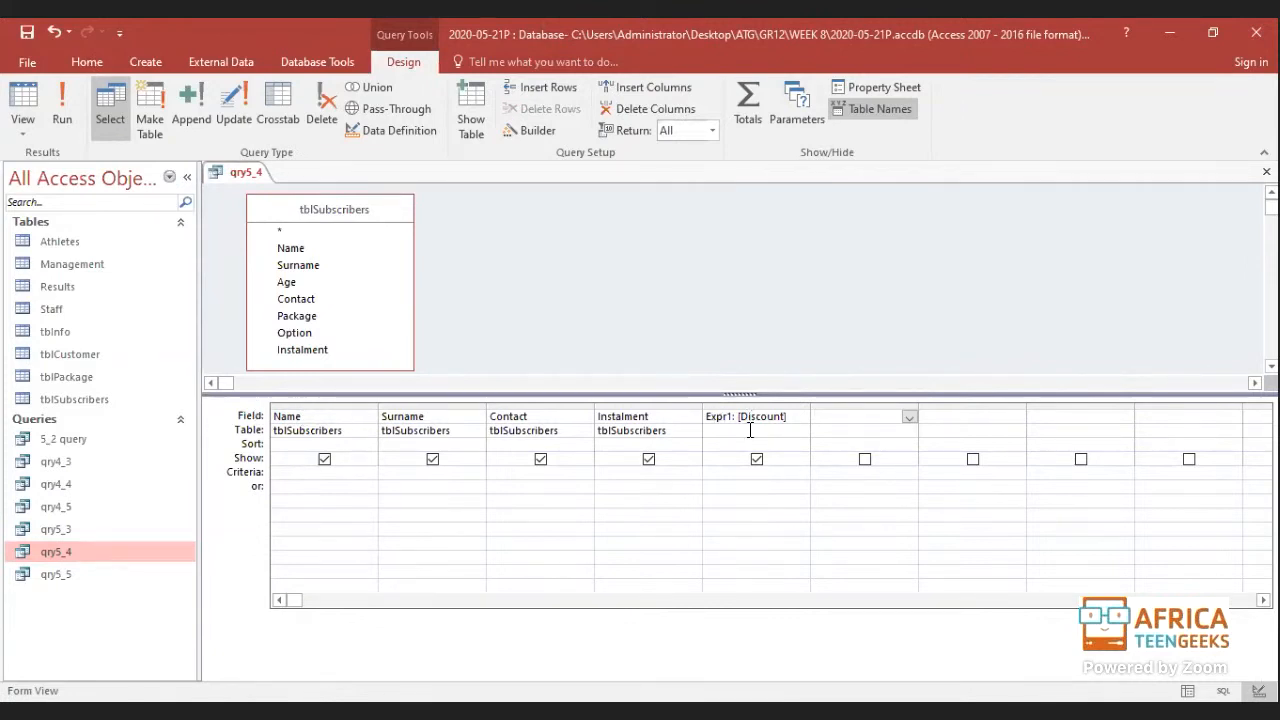
{"action": "left_click", "coordinate": [785, 418]}
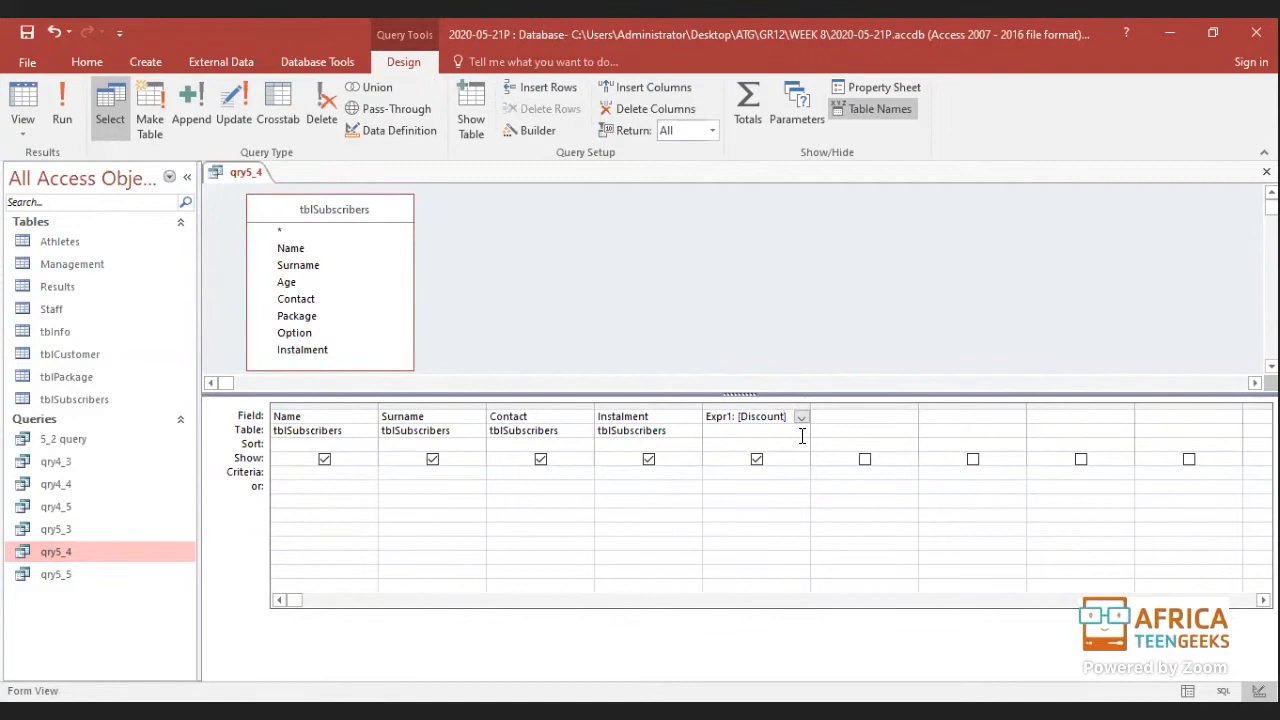
{"action": "key", "text": "BackSpace"}
{"action": "key", "text": "BackSpace"}
{"action": "key", "text": "BackSpace"}
{"action": "key", "text": "BackSpace"}
{"action": "key", "text": "BackSpace"}
{"action": "key", "text": "BackSpace"}
{"action": "key", "text": "BackSpace"}
{"action": "type", "text": "Name]"}
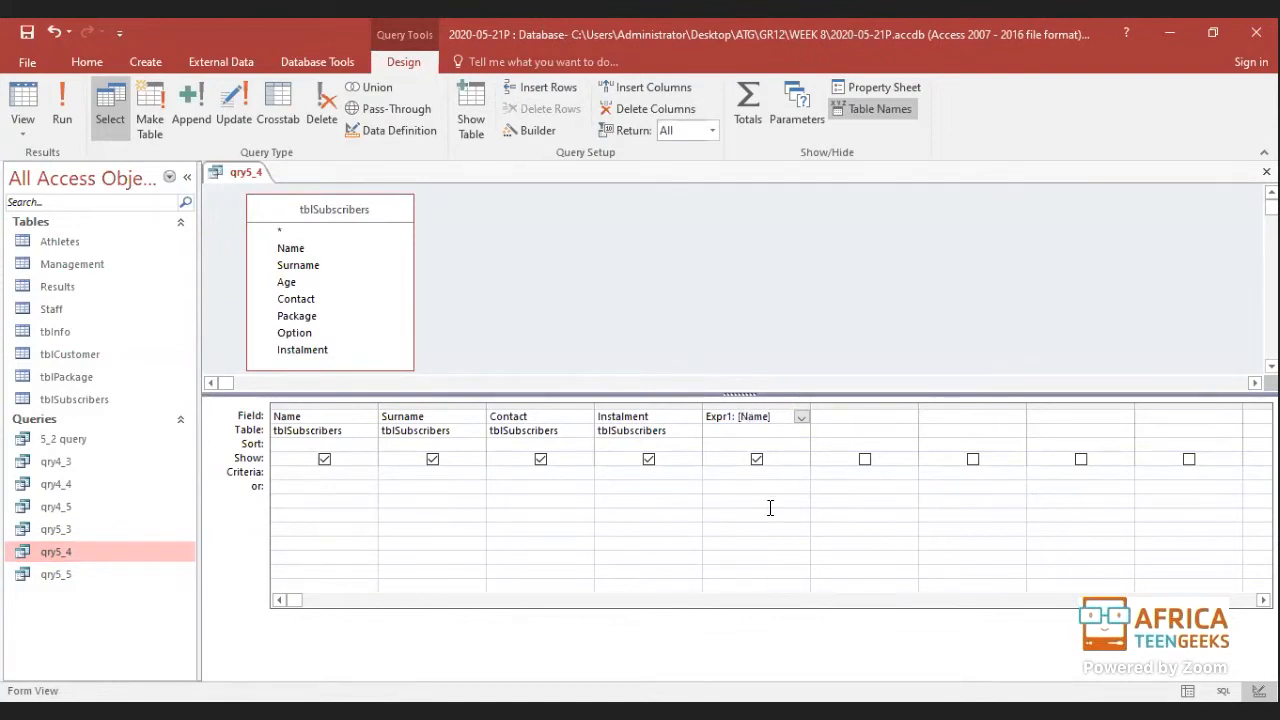
{"action": "left_click", "coordinate": [769, 507]}
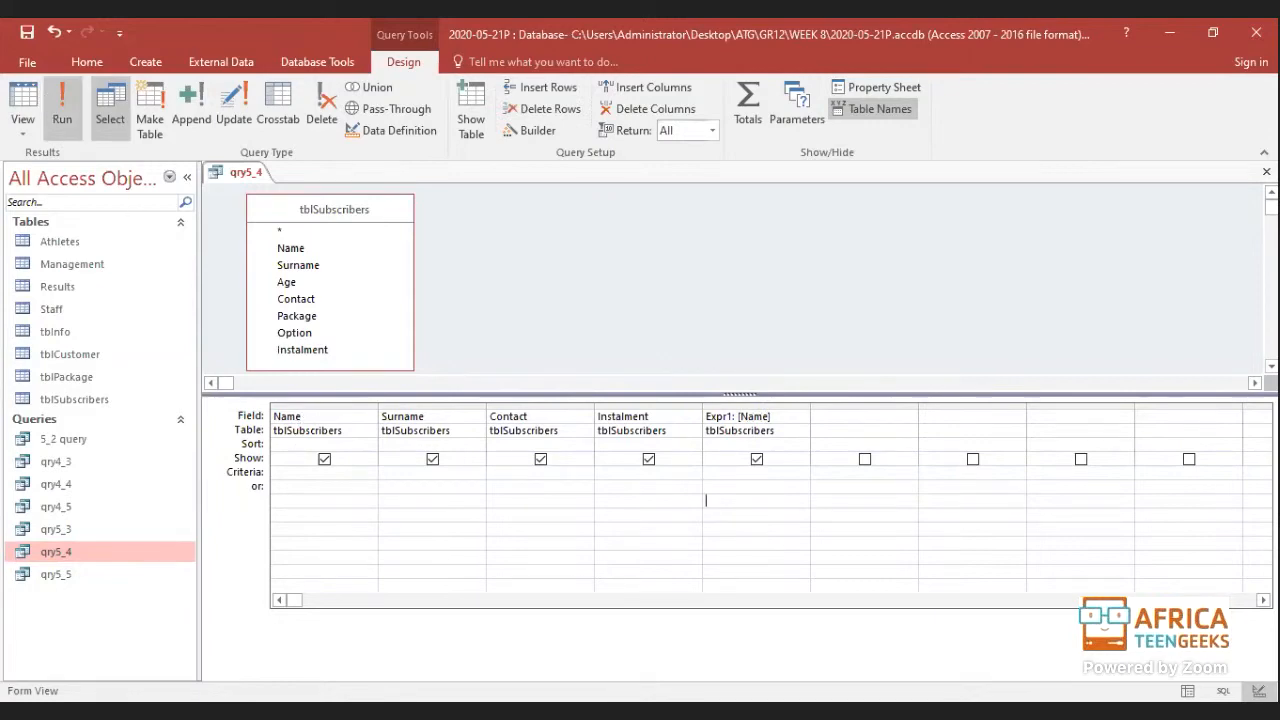
Step: Run qry5_4, compare the Expr1 column with the Name column, and return to its design
{"action": "left_click", "coordinate": [24, 100]}
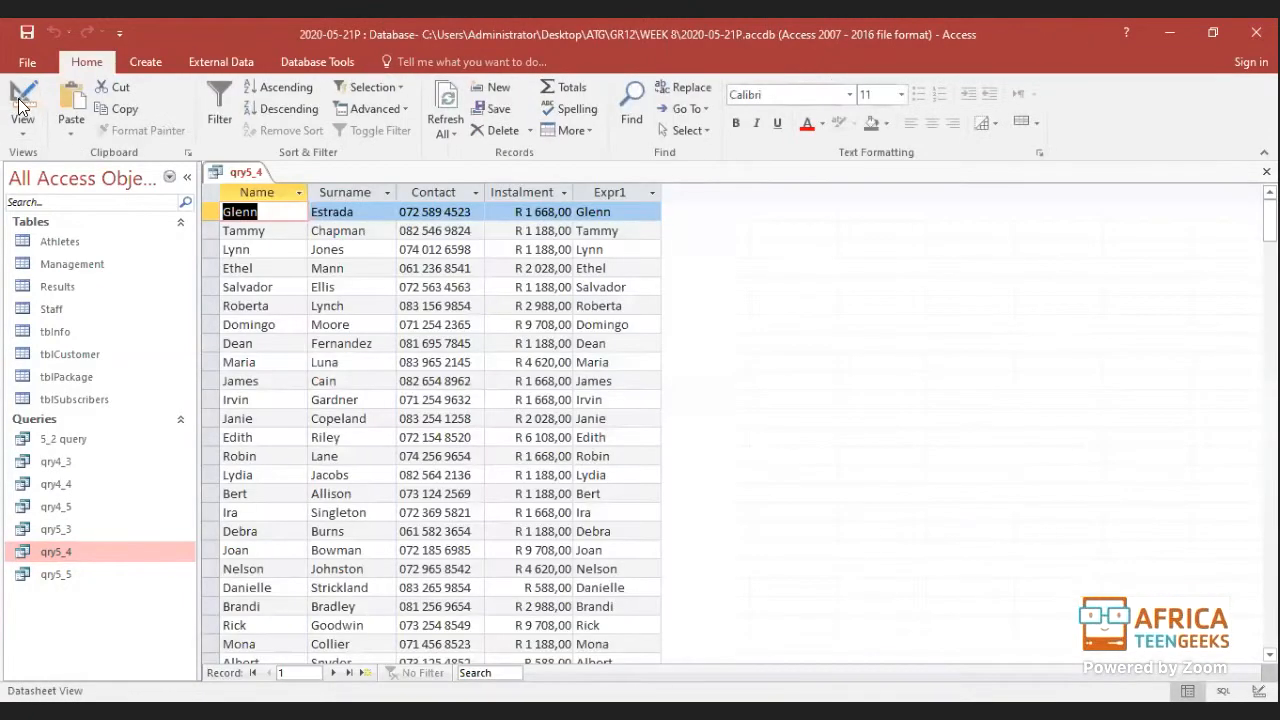
{"action": "left_click", "coordinate": [22, 132]}
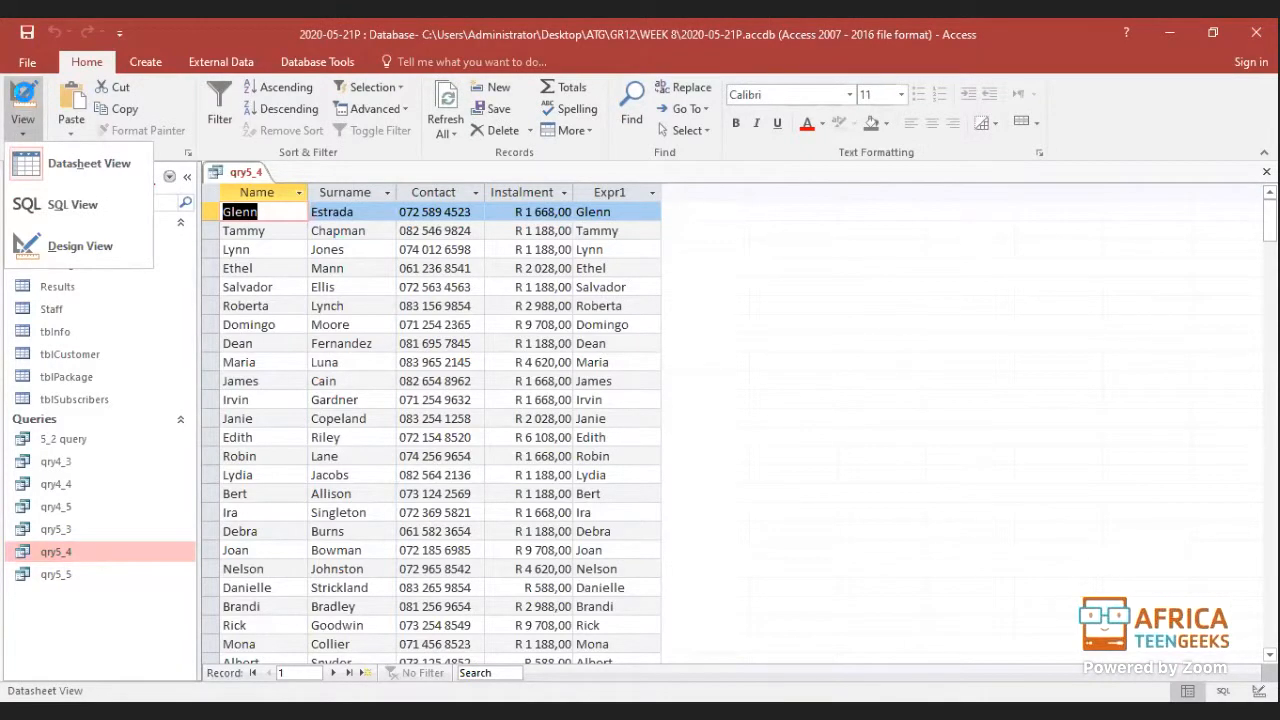
{"action": "left_click", "coordinate": [24, 97]}
{"action": "left_click", "coordinate": [614, 212]}
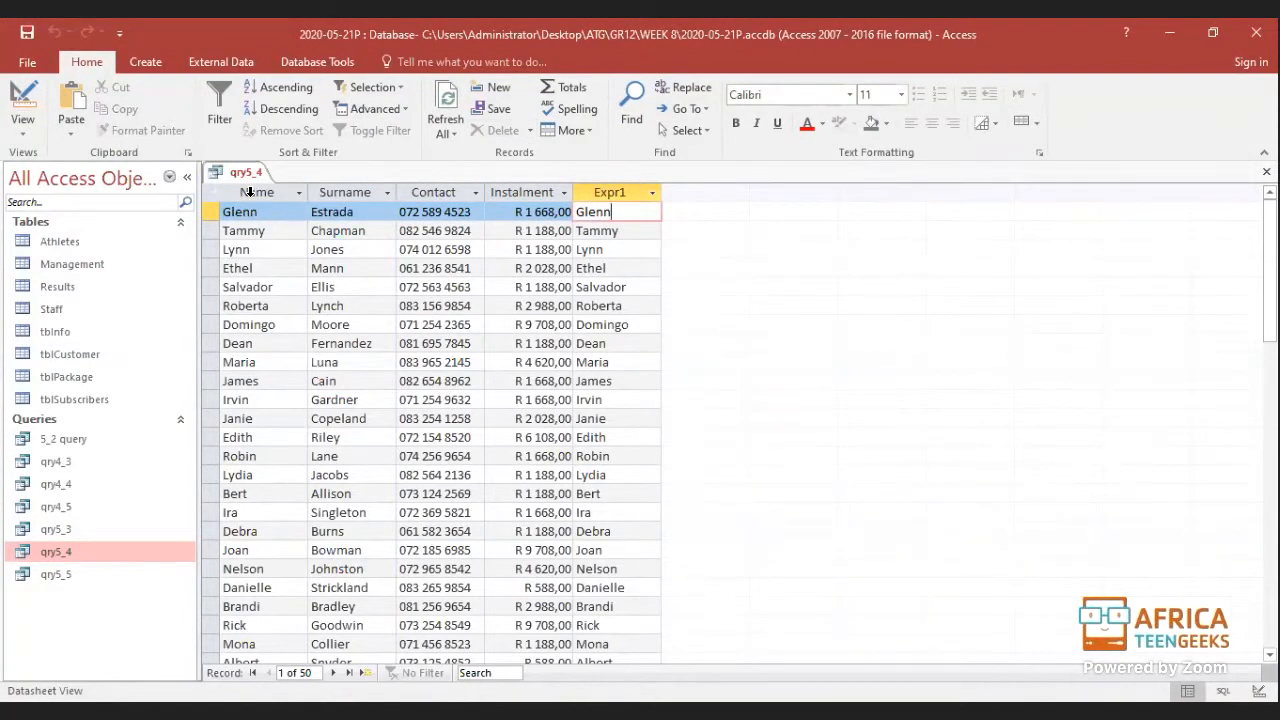
{"action": "left_click", "coordinate": [24, 130]}
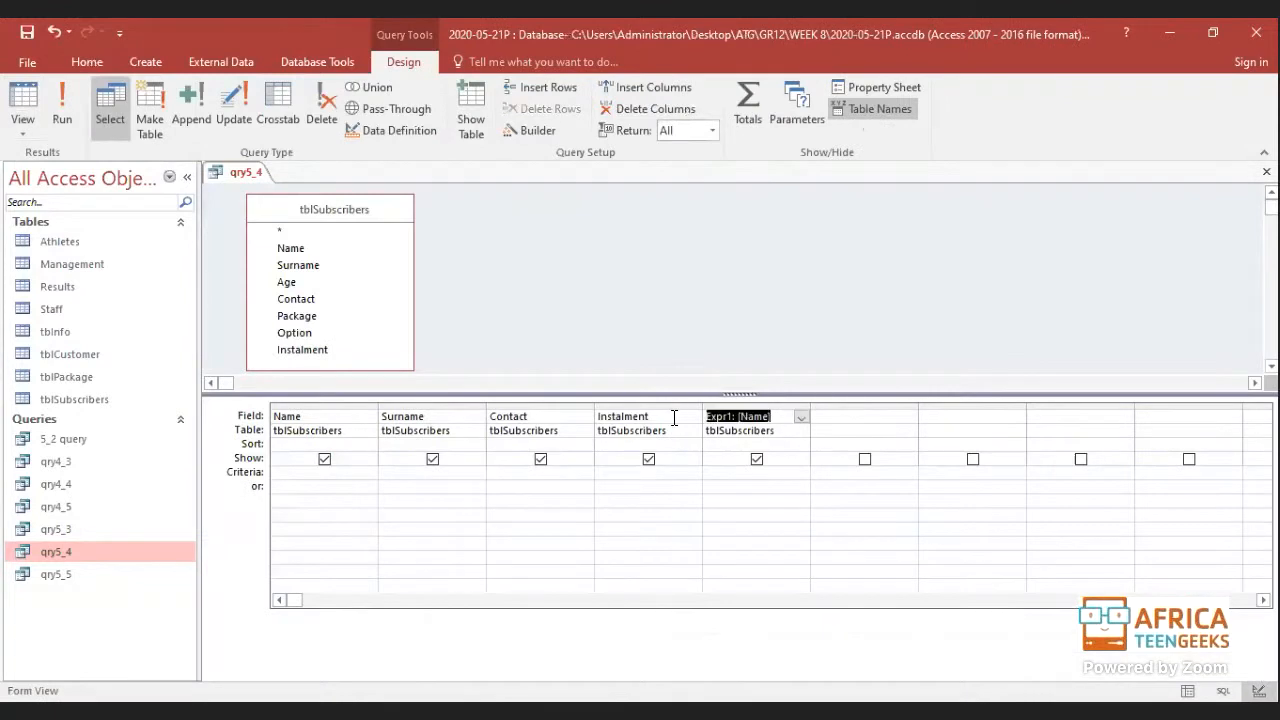
Step: Replace the Expr1 field entry with the name Discount: alone and try to run the query
{"action": "key", "text": "Delete"}
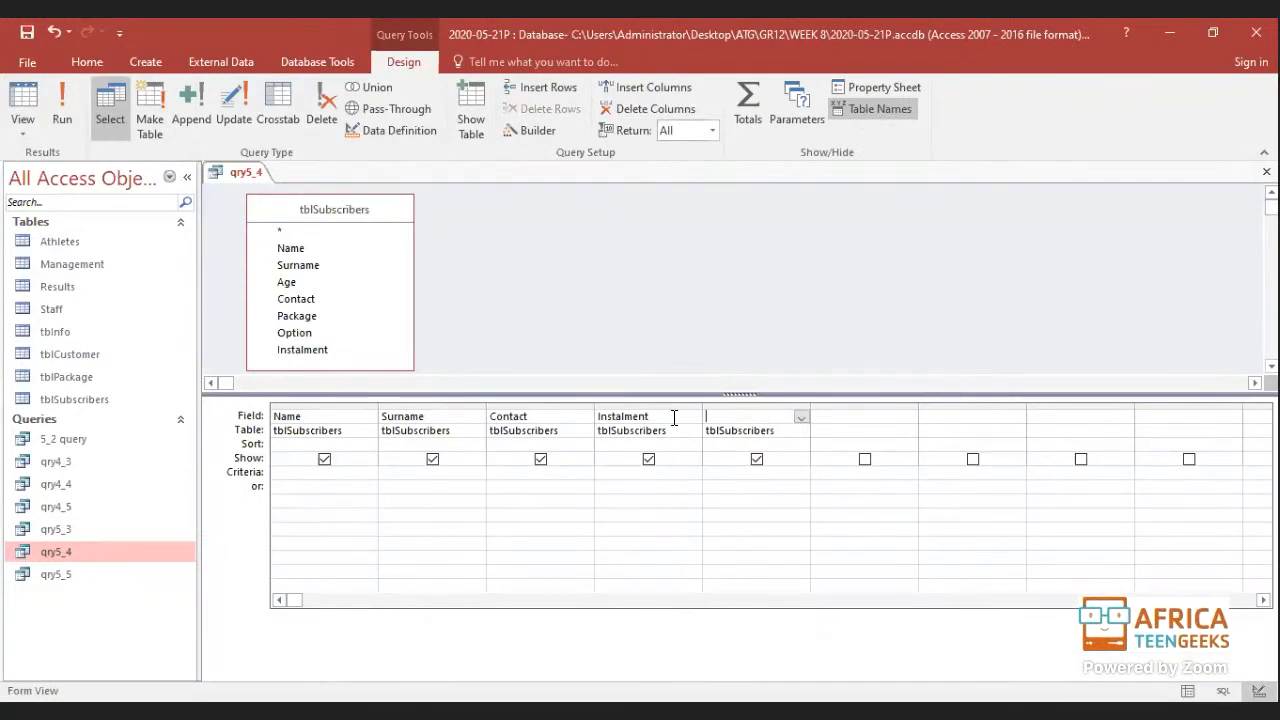
{"action": "type", "text": "Discount:"}
{"action": "left_click", "coordinate": [22, 98]}
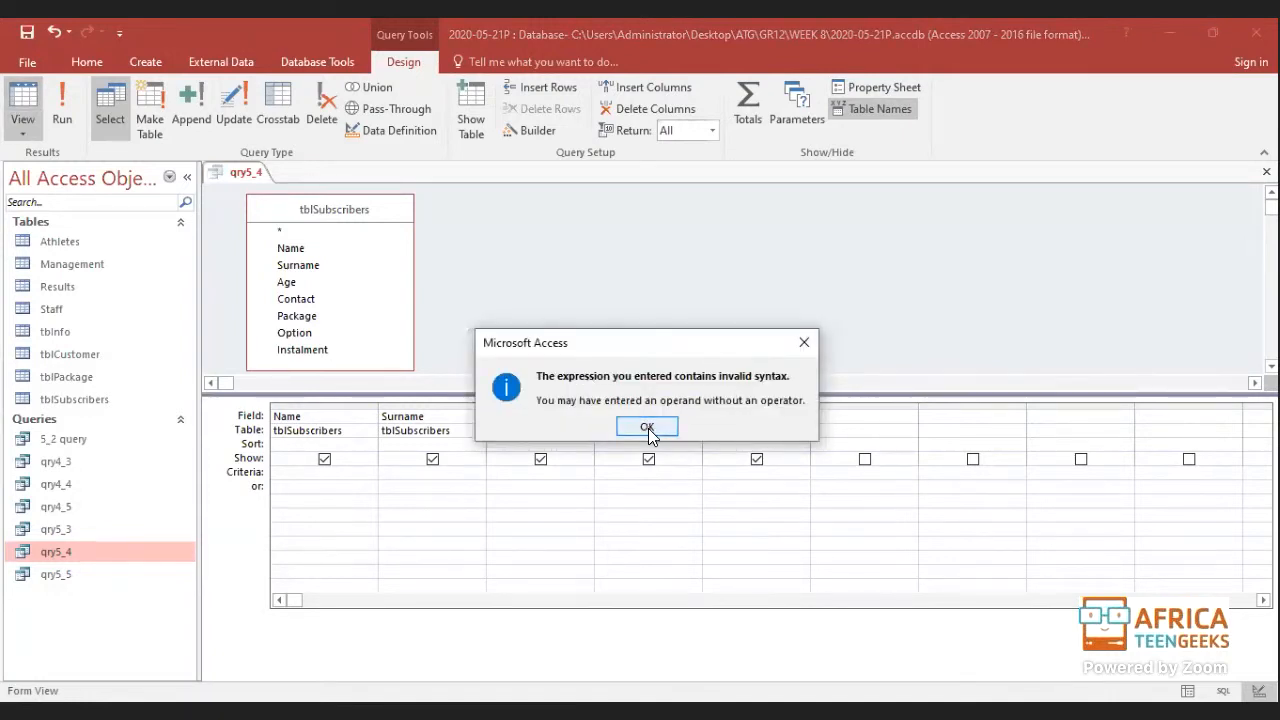
{"action": "left_click", "coordinate": [648, 428]}
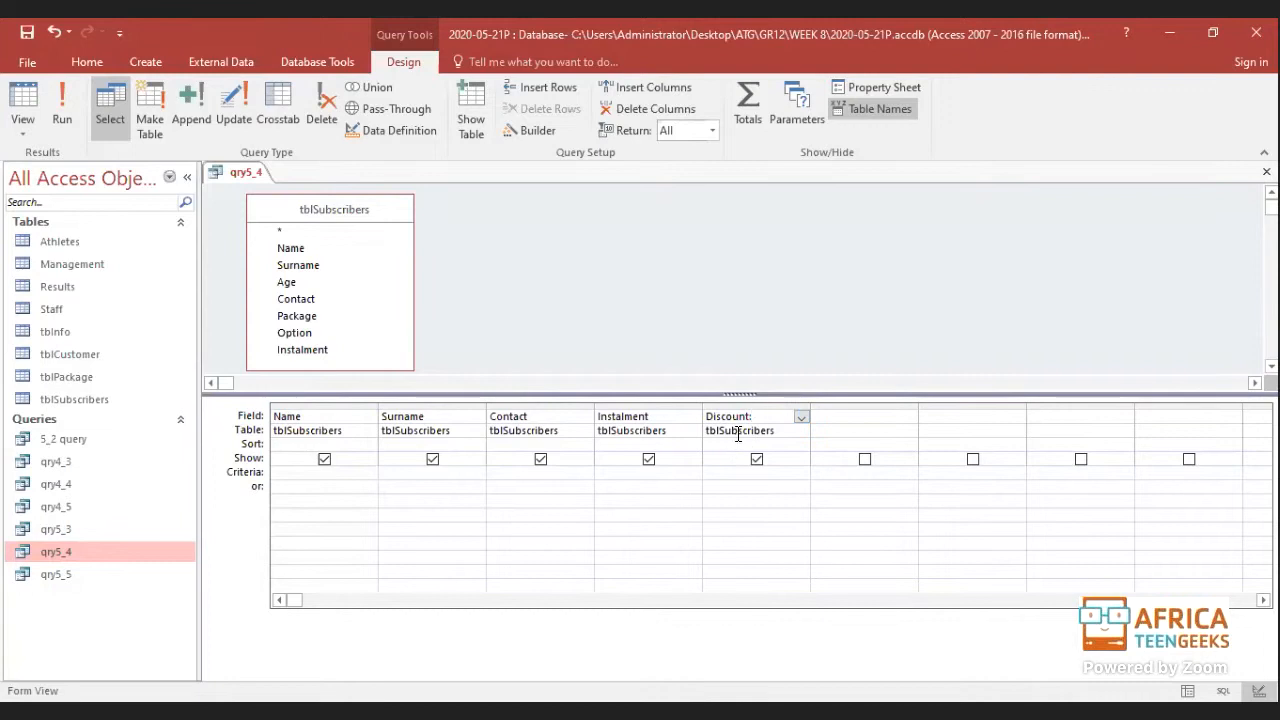
{"action": "left_click", "coordinate": [22, 100]}
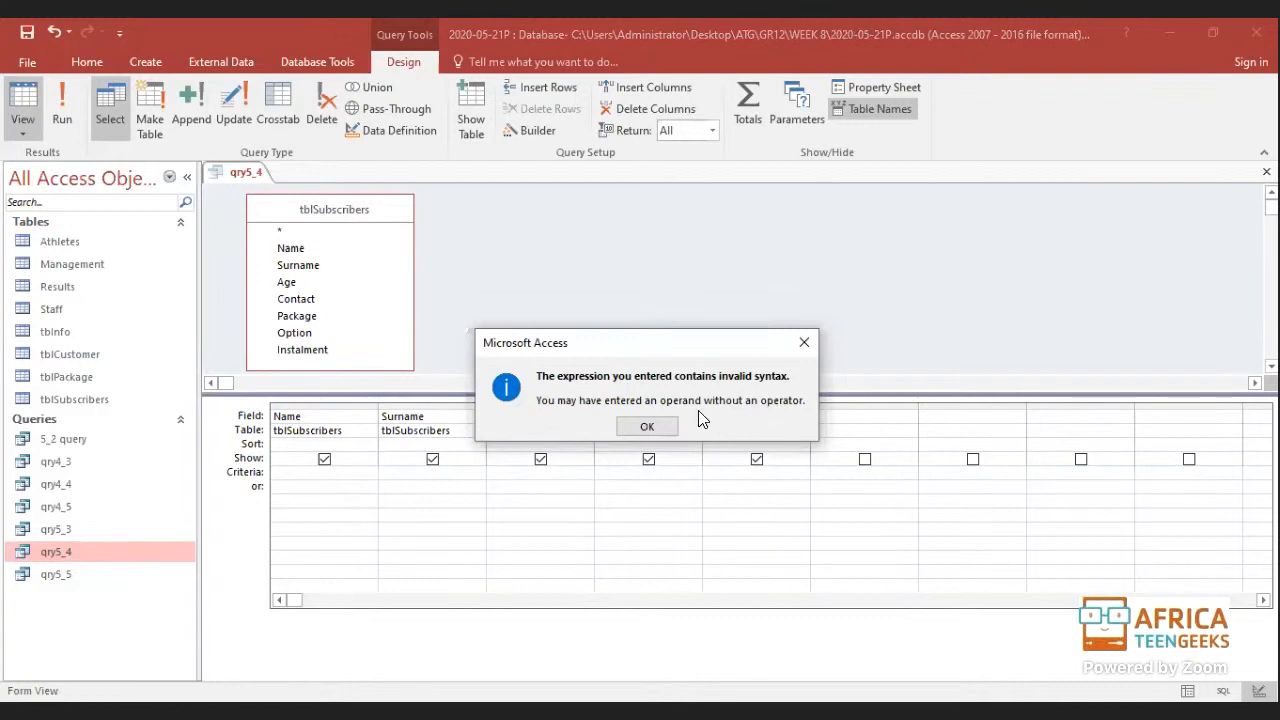
{"action": "left_click", "coordinate": [648, 426]}
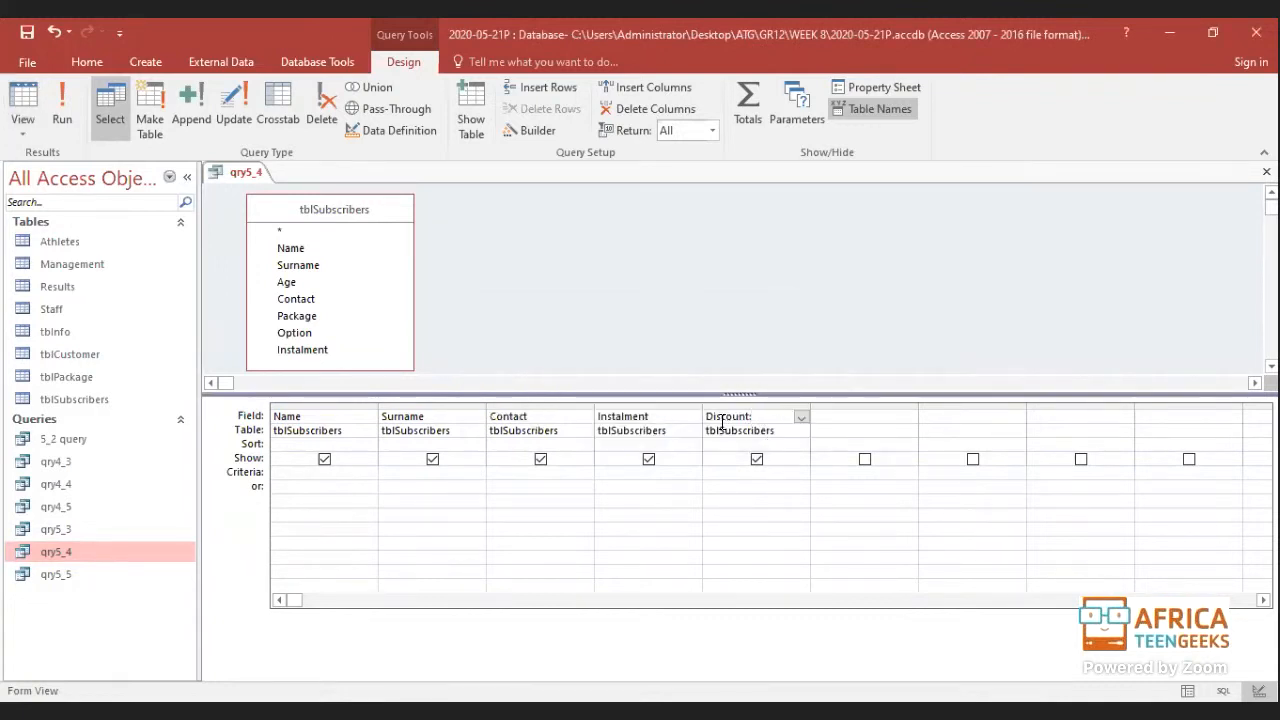
Step: Widen the Discount column, complete its expression as Discount: [Instalment], run the query, and return to its design
{"action": "left_click_drag", "start_coordinate": [810, 408], "coordinate": [994, 420]}
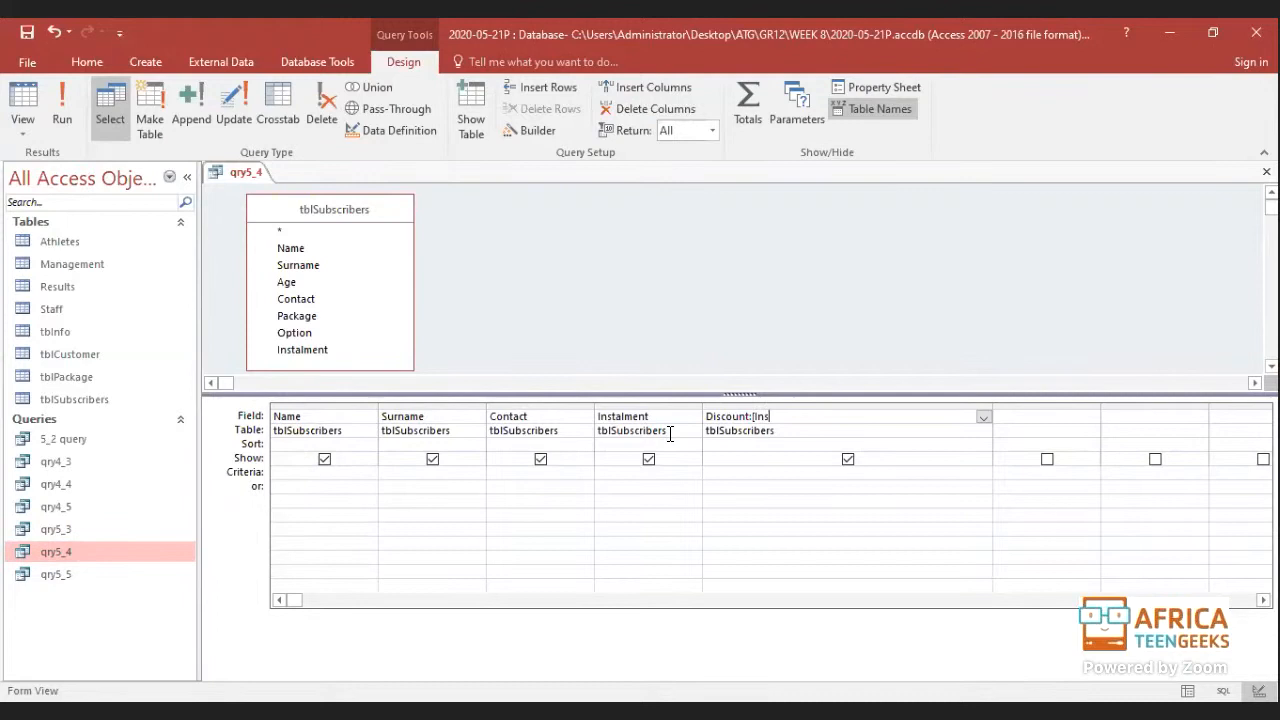
{"action": "type", "text": "stalment"}
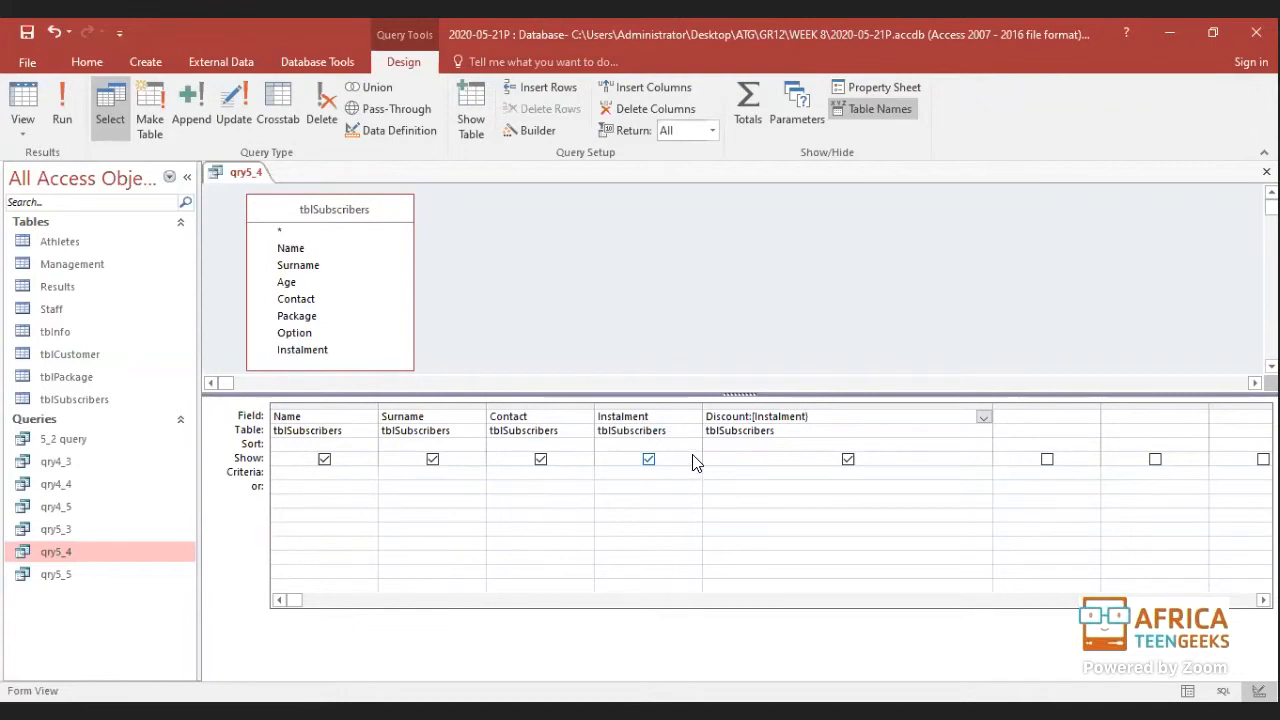
{"action": "left_click", "coordinate": [766, 498]}
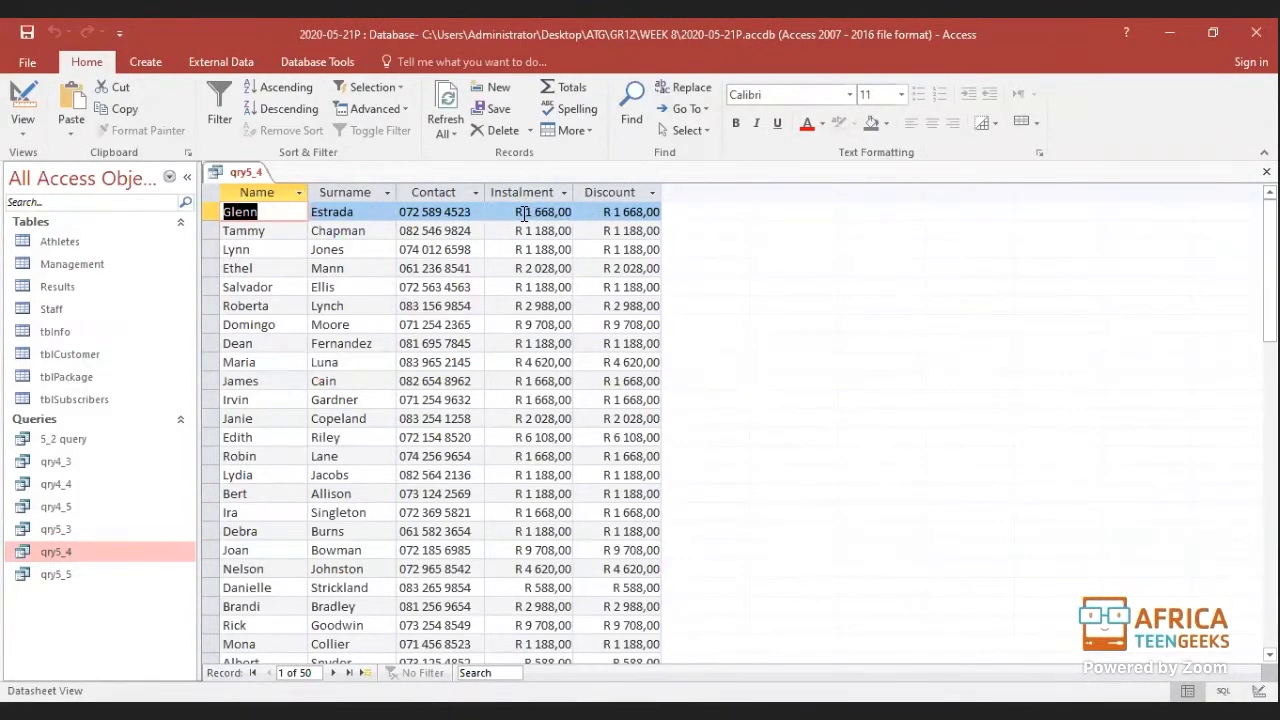
{"action": "left_click", "coordinate": [22, 100]}
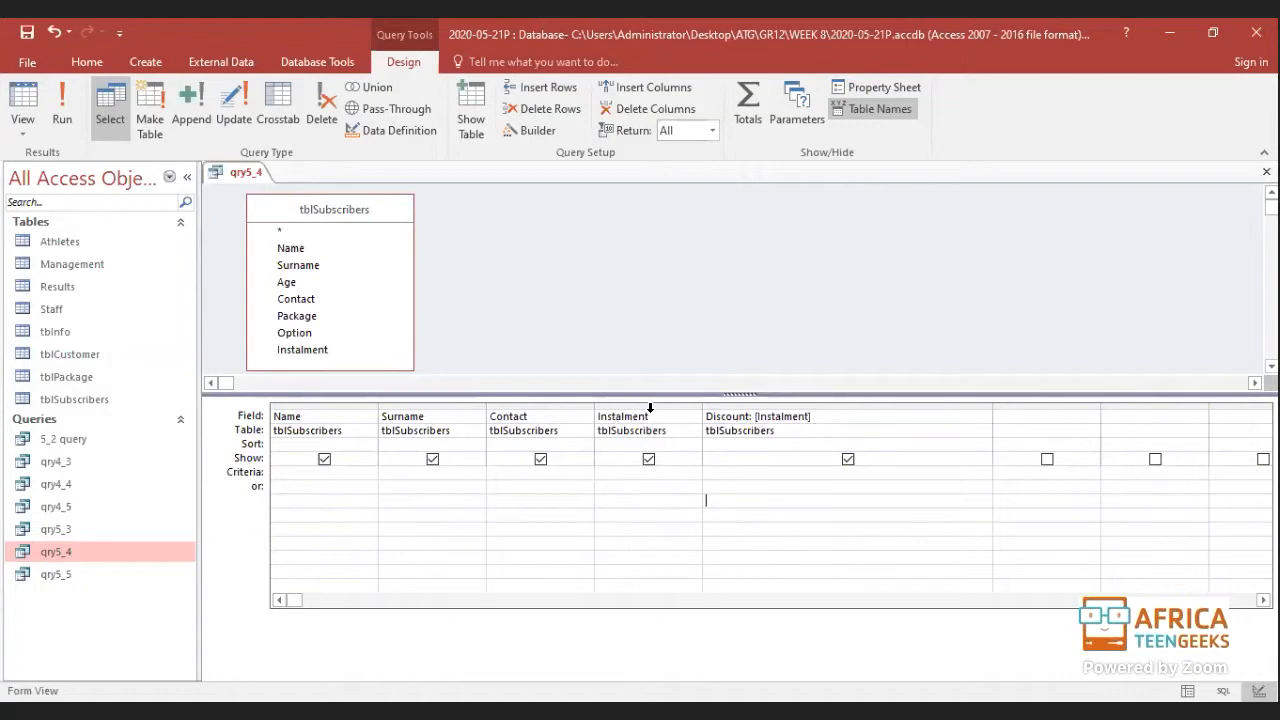
Step: Try multiplying [Instalment] by 10% in the Discount expression and run the query
{"action": "left_click", "coordinate": [818, 416]}
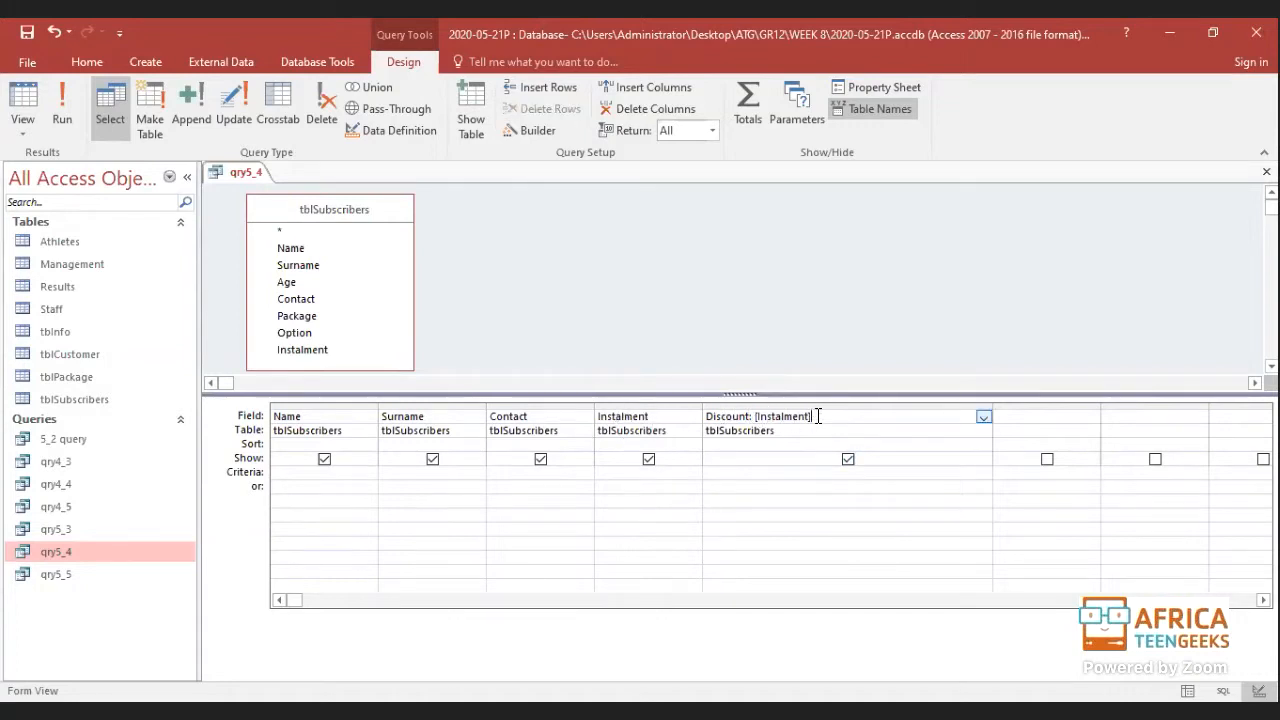
{"action": "type", "text": "*10%"}
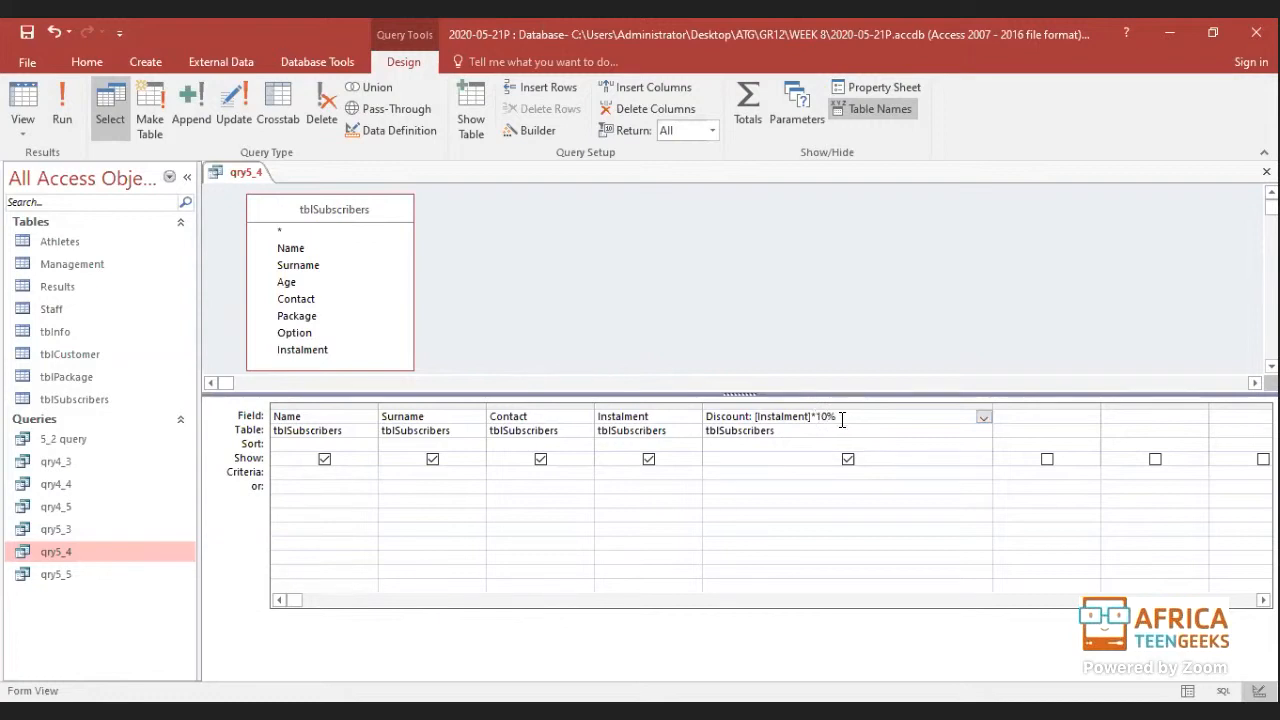
{"action": "left_click", "coordinate": [20, 102]}
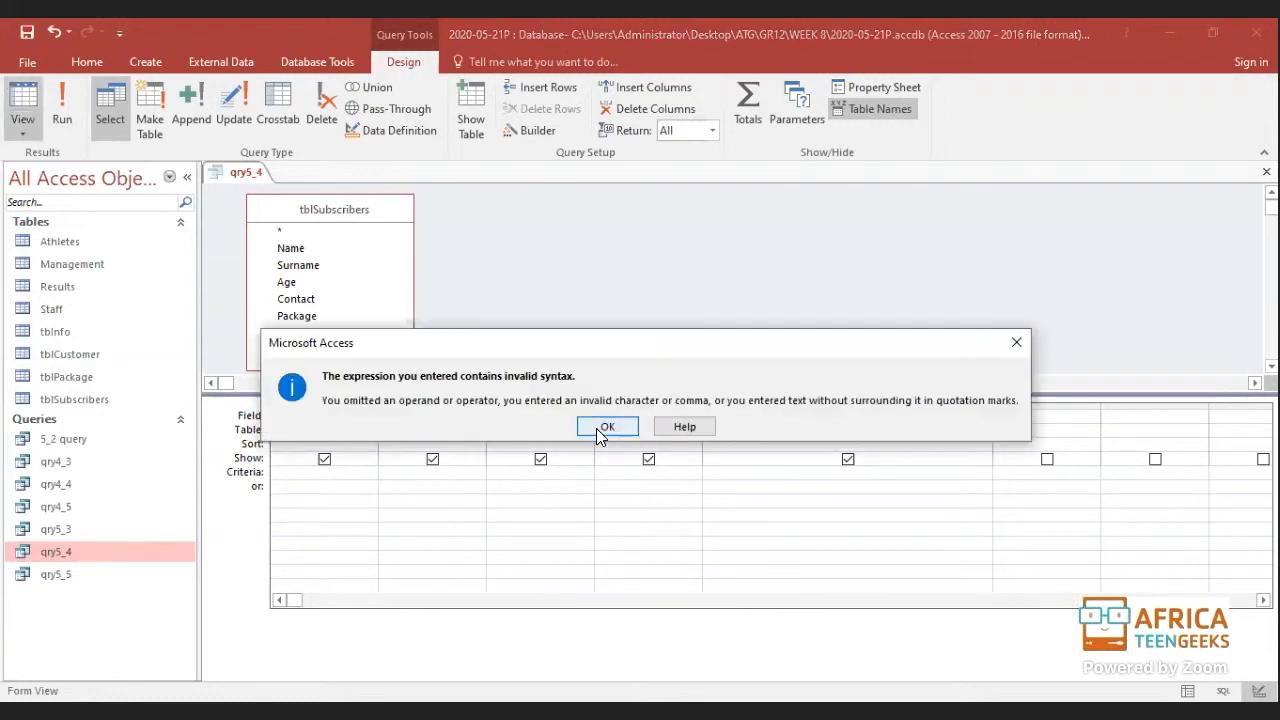
{"action": "left_click", "coordinate": [598, 427]}
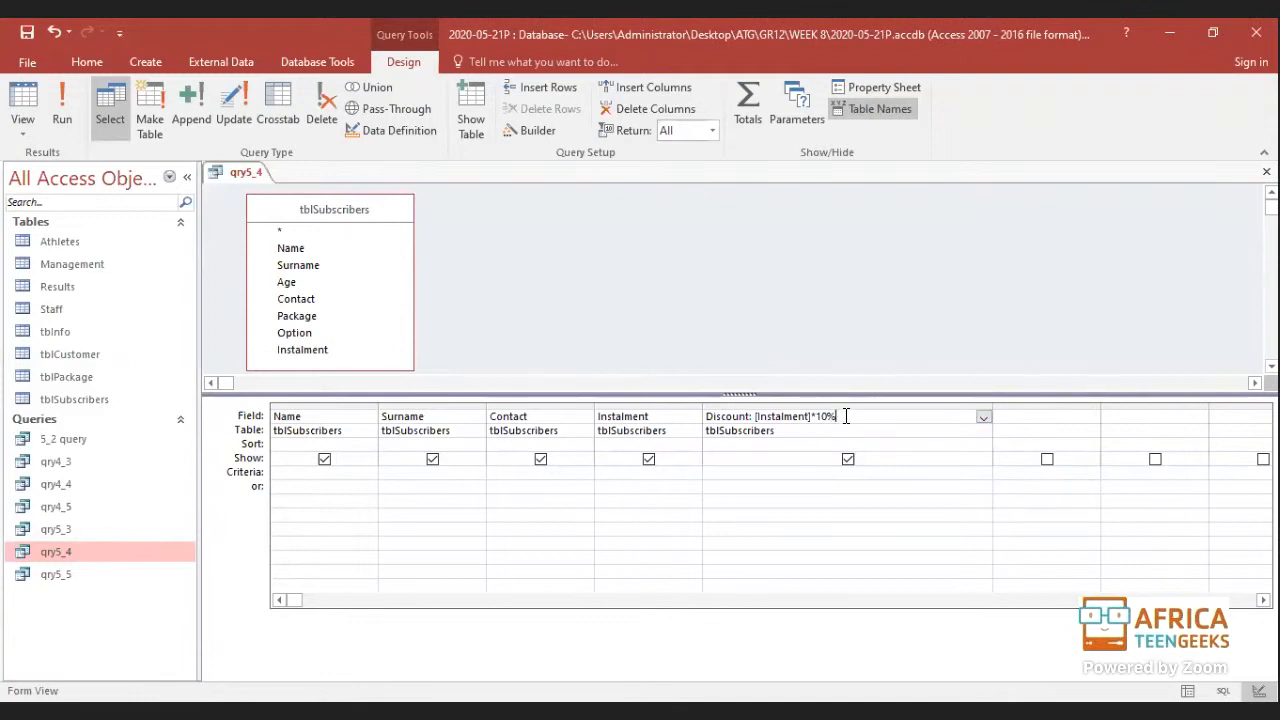
Step: Try 0.1 as the multiplier in the Discount expression, correct it to 0,1, run the query, and return to its design
{"action": "left_click_drag", "start_coordinate": [835, 417], "coordinate": [819, 414]}
{"action": "key", "text": "BackSpace"}
{"action": "type", "text": "0.1"}
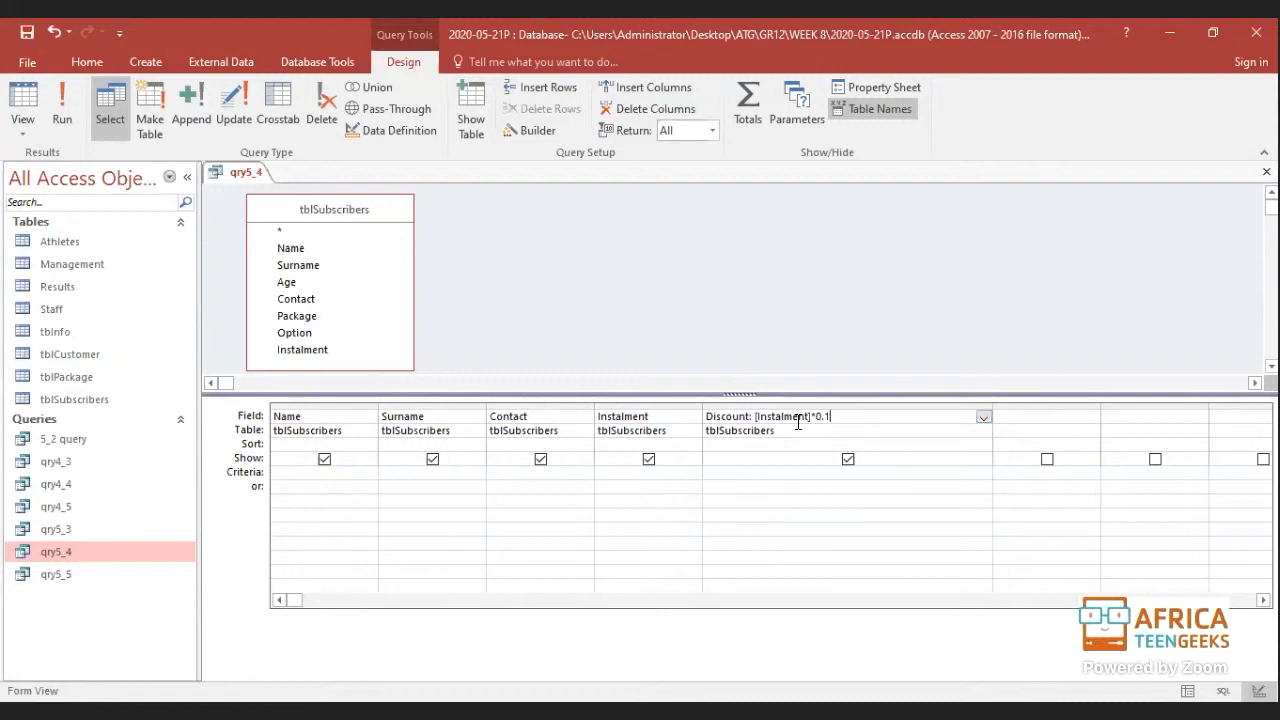
{"action": "left_click", "coordinate": [22, 100]}
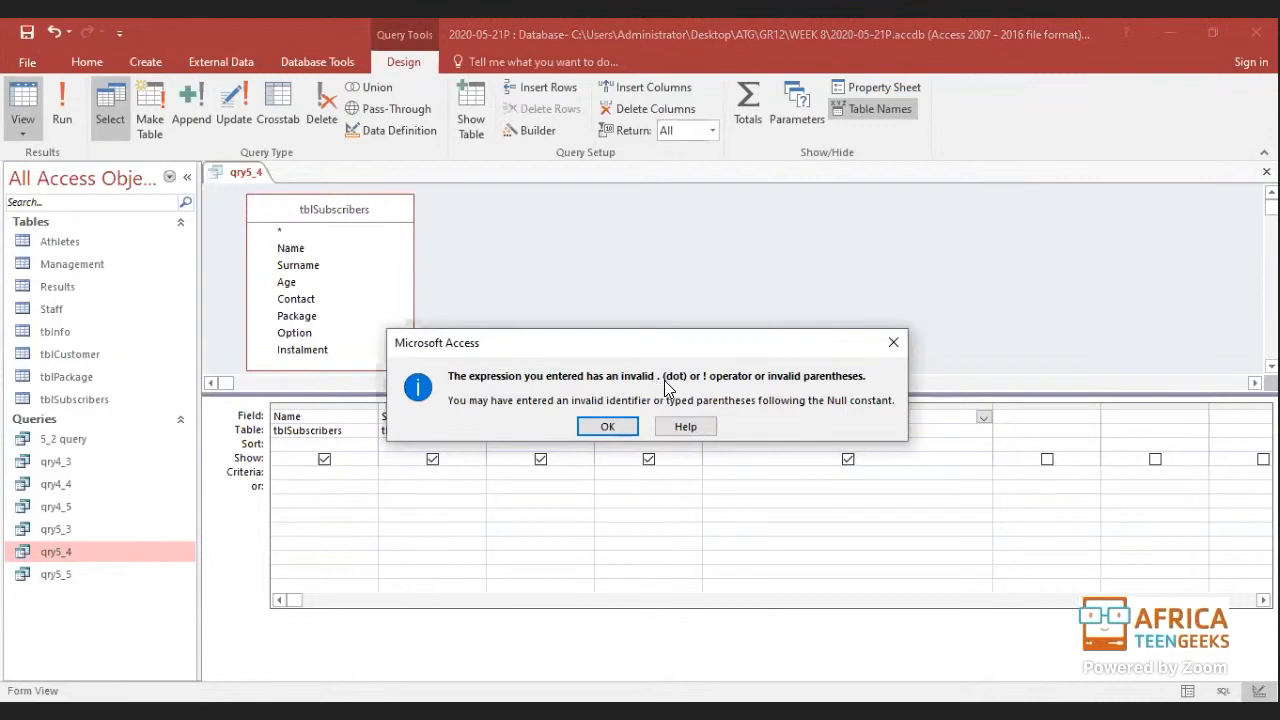
{"action": "left_click", "coordinate": [894, 344]}
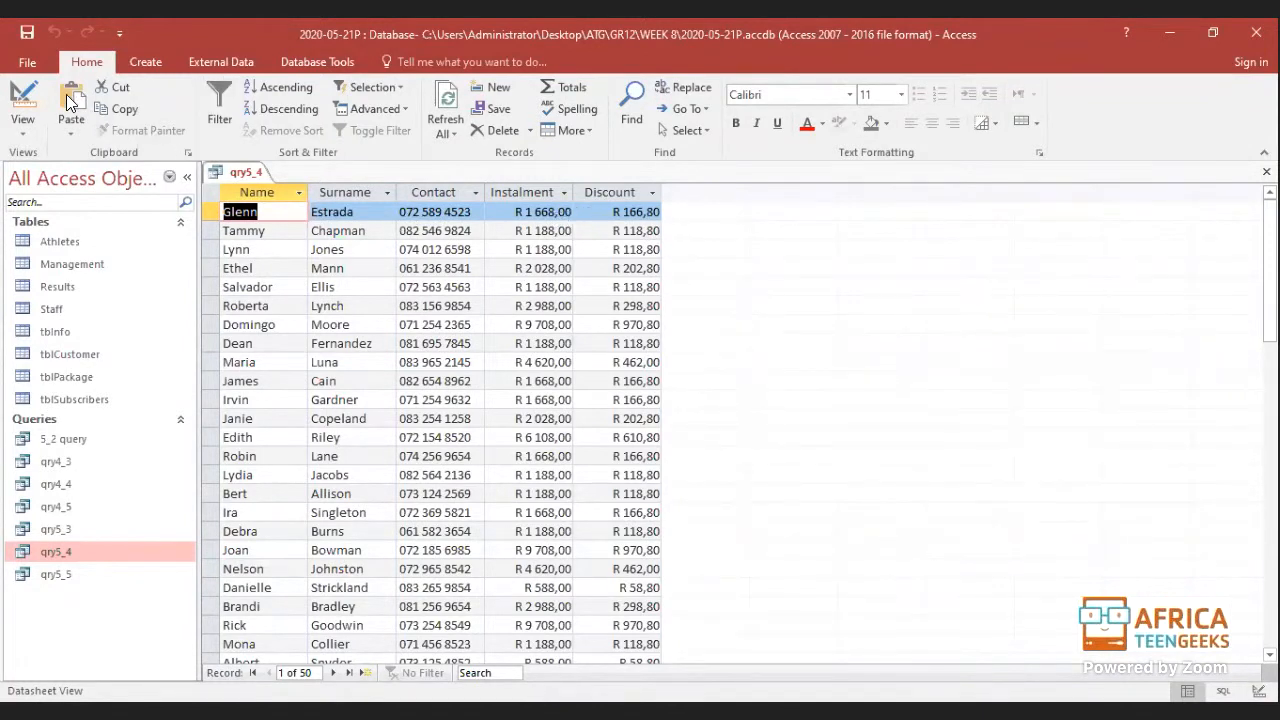
{"action": "left_click", "coordinate": [22, 105]}
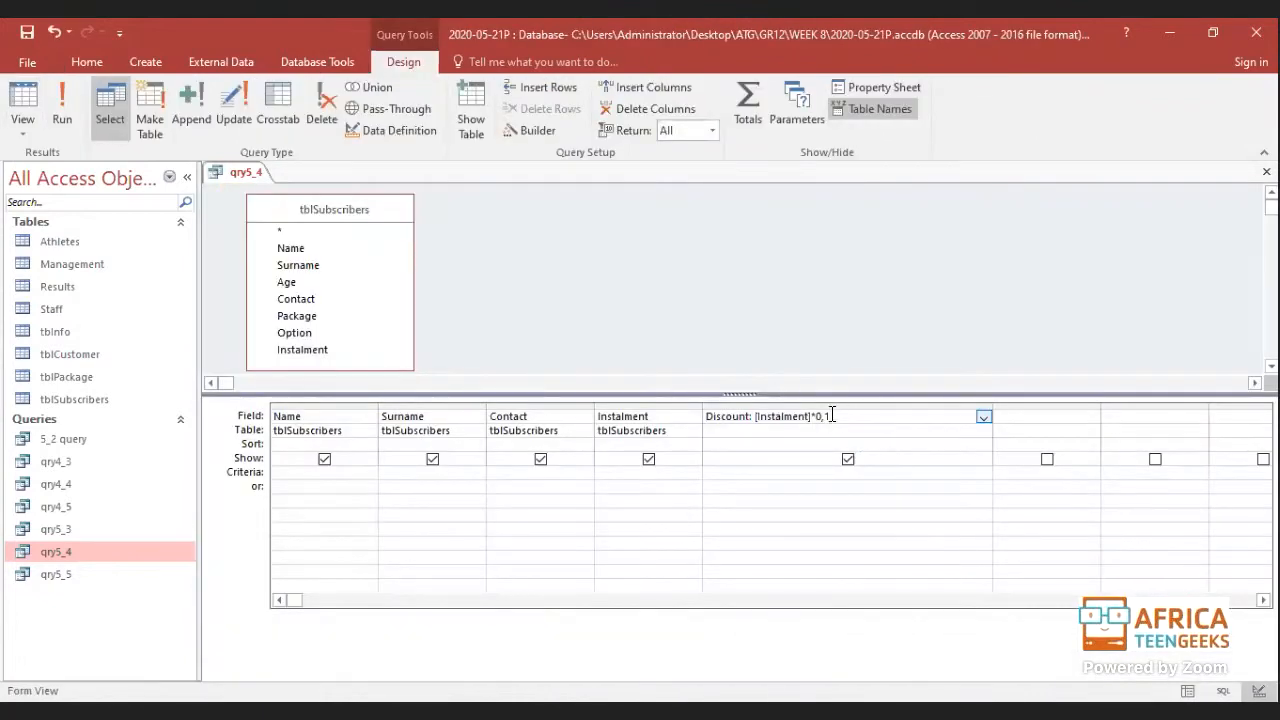
Step: Extend the Discount expression so it subtracts the 10% from the instalment: [Instalment]-[Instalment]*0,1
{"action": "left_click_drag", "start_coordinate": [832, 414], "coordinate": [754, 415]}
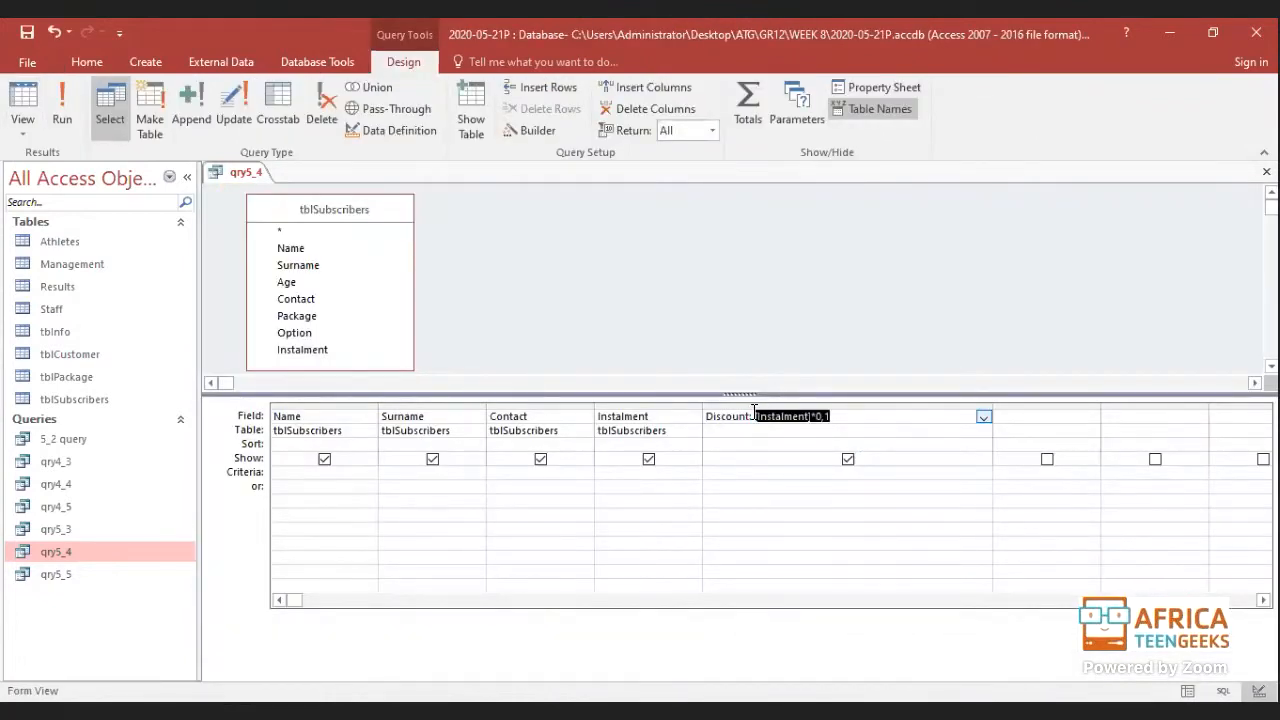
{"action": "left_click", "coordinate": [850, 416]}
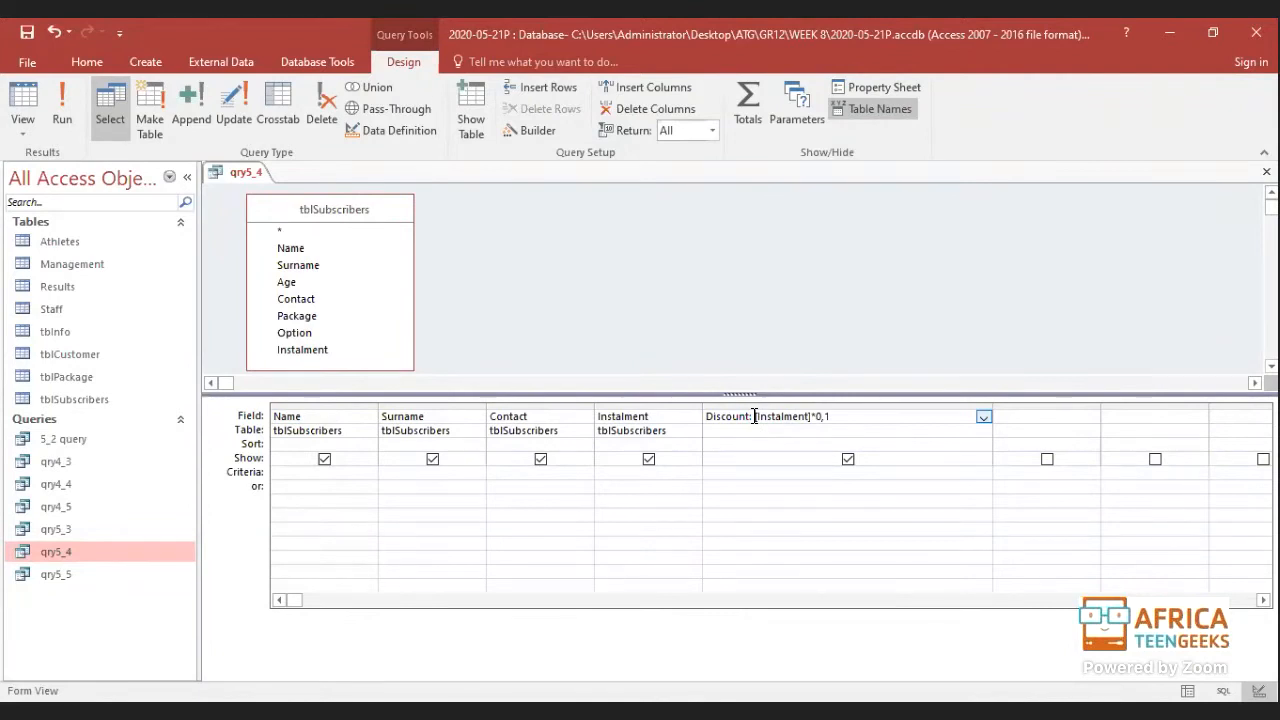
{"action": "type", "text": "("}
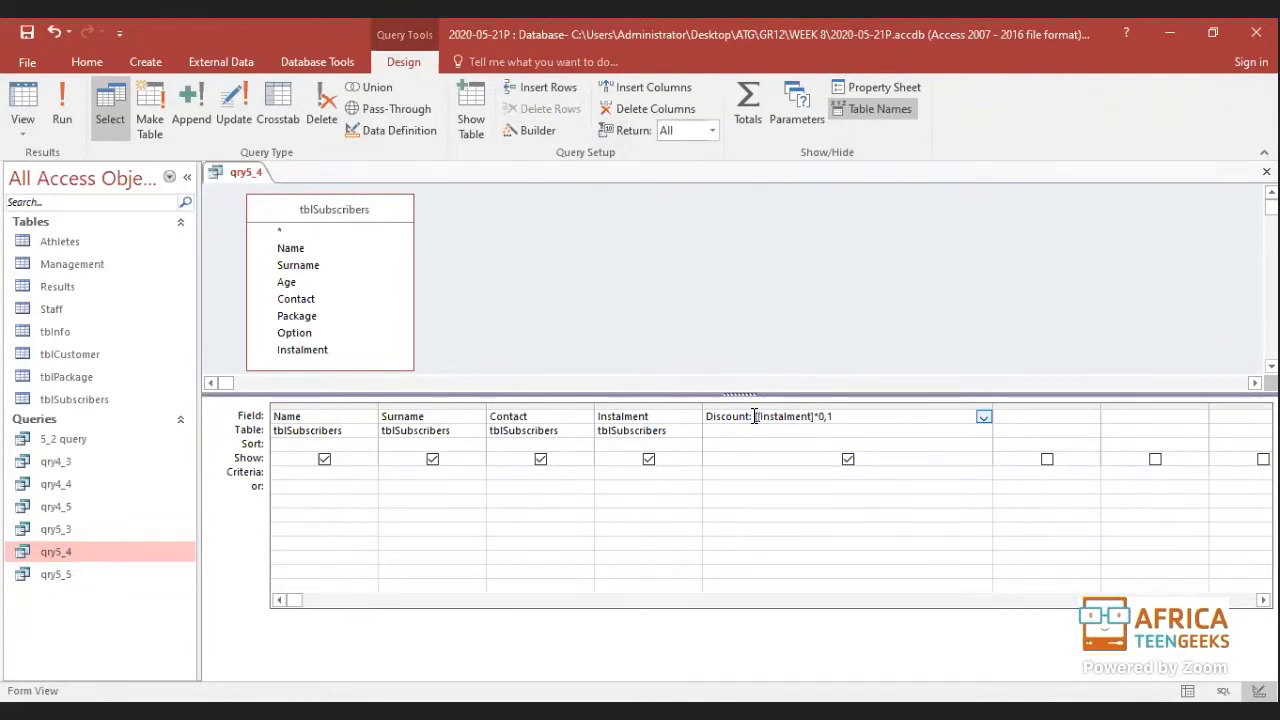
{"action": "type", "text": "Instalment]-[Instalment"}
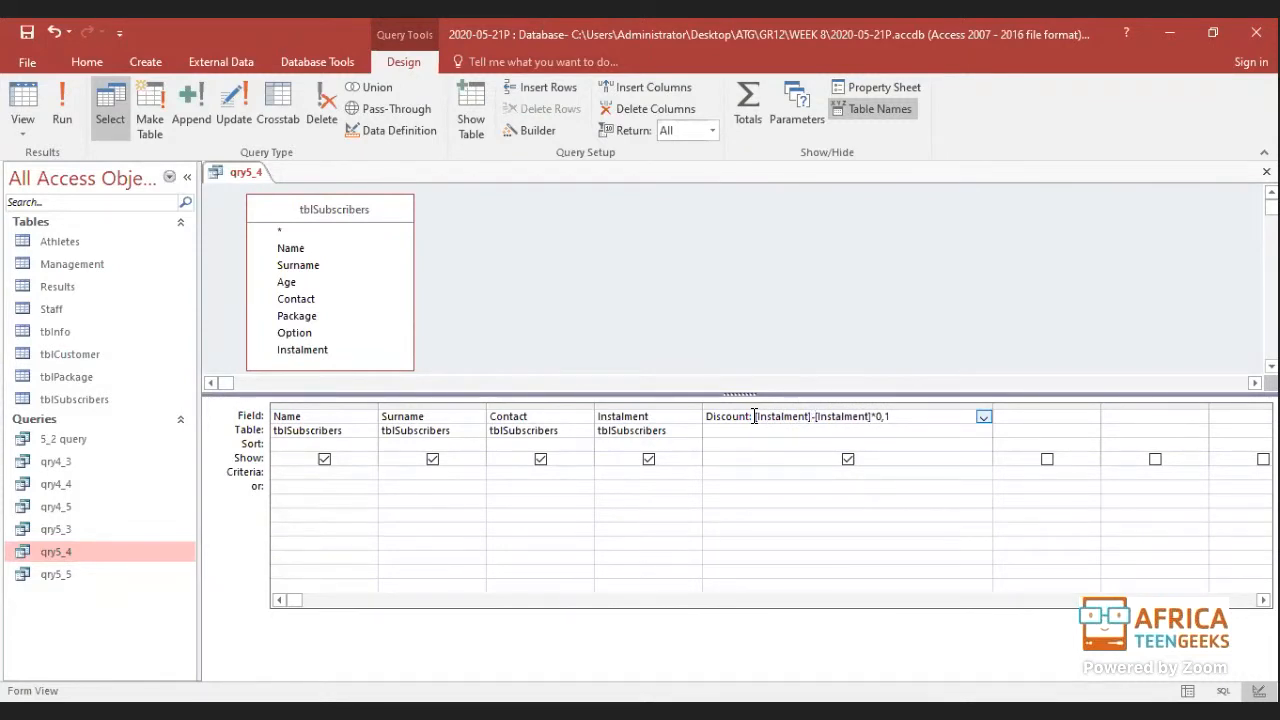
Step: Enclose the [Instalment]*0,1 part of the Discount expression in parentheses, giving [Instalment]-([Instalment]*0,1)
{"action": "type", "text": "("}
{"action": "left_click", "coordinate": [908, 417]}
{"action": "type", "text": ")"}
{"action": "left_click", "coordinate": [797, 503]}
{"action": "left_click_drag", "start_coordinate": [816, 418], "coordinate": [906, 420]}
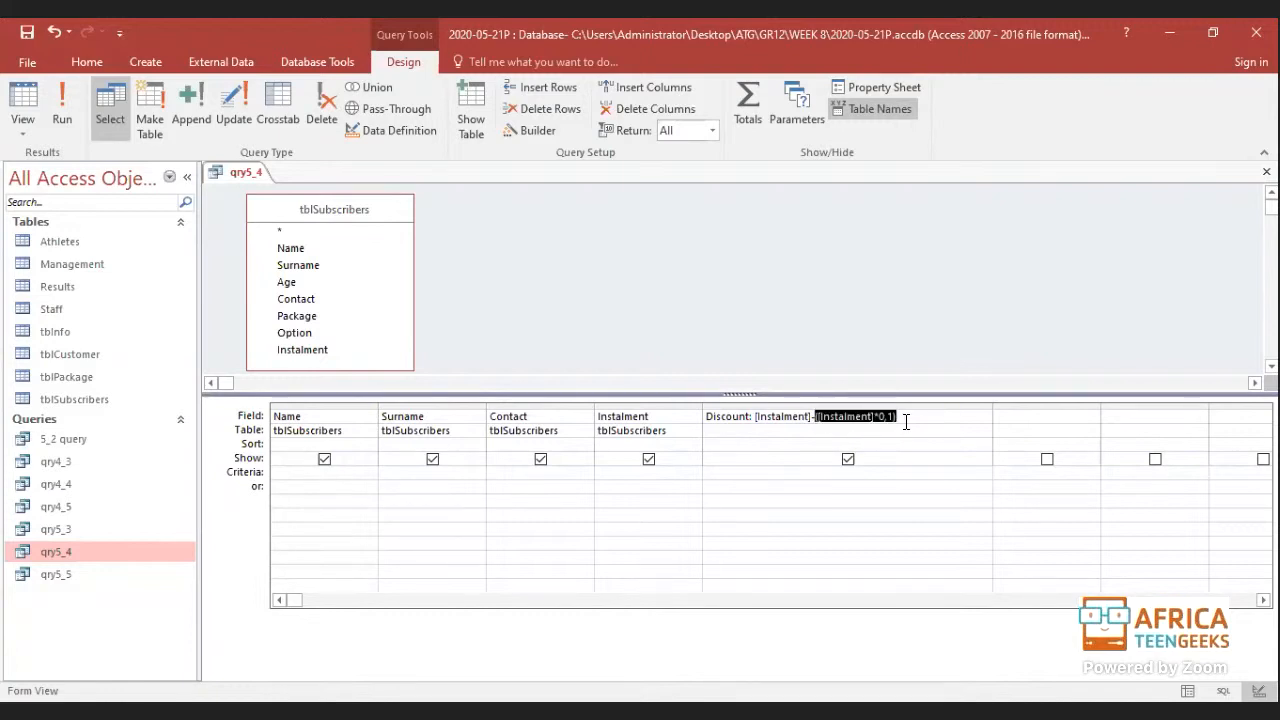
{"action": "left_click", "coordinate": [793, 494]}
Step: Run qry5_4 to check its Discount column, return to its design, and switch to the PowerPoint slide with the question
{"action": "left_click", "coordinate": [22, 103]}
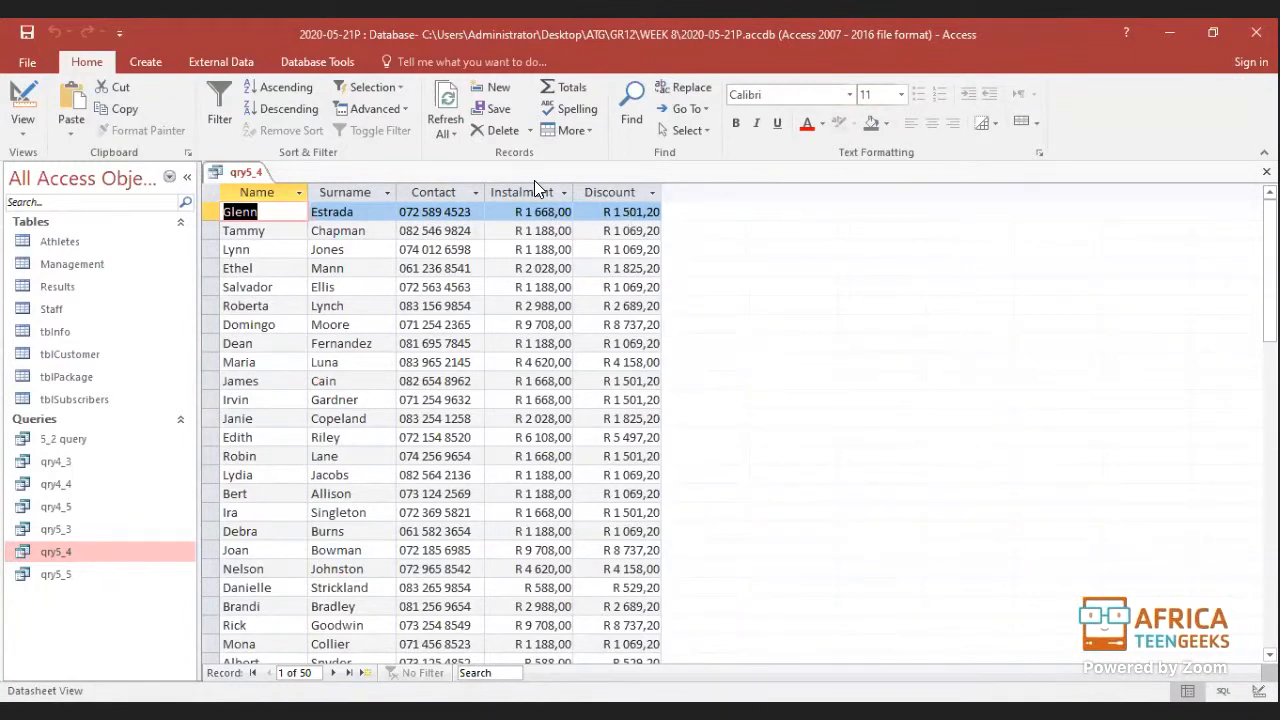
{"action": "left_click", "coordinate": [20, 100]}
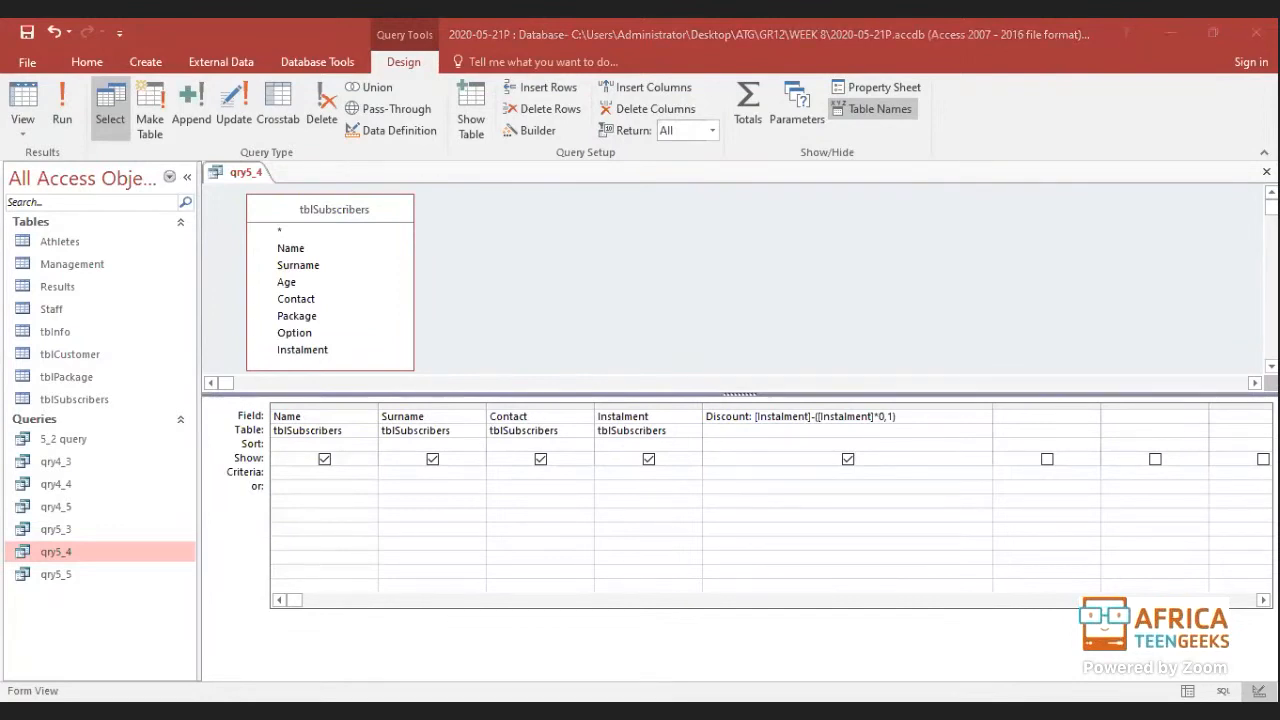
{"action": "key", "text": "alt+Tab"}
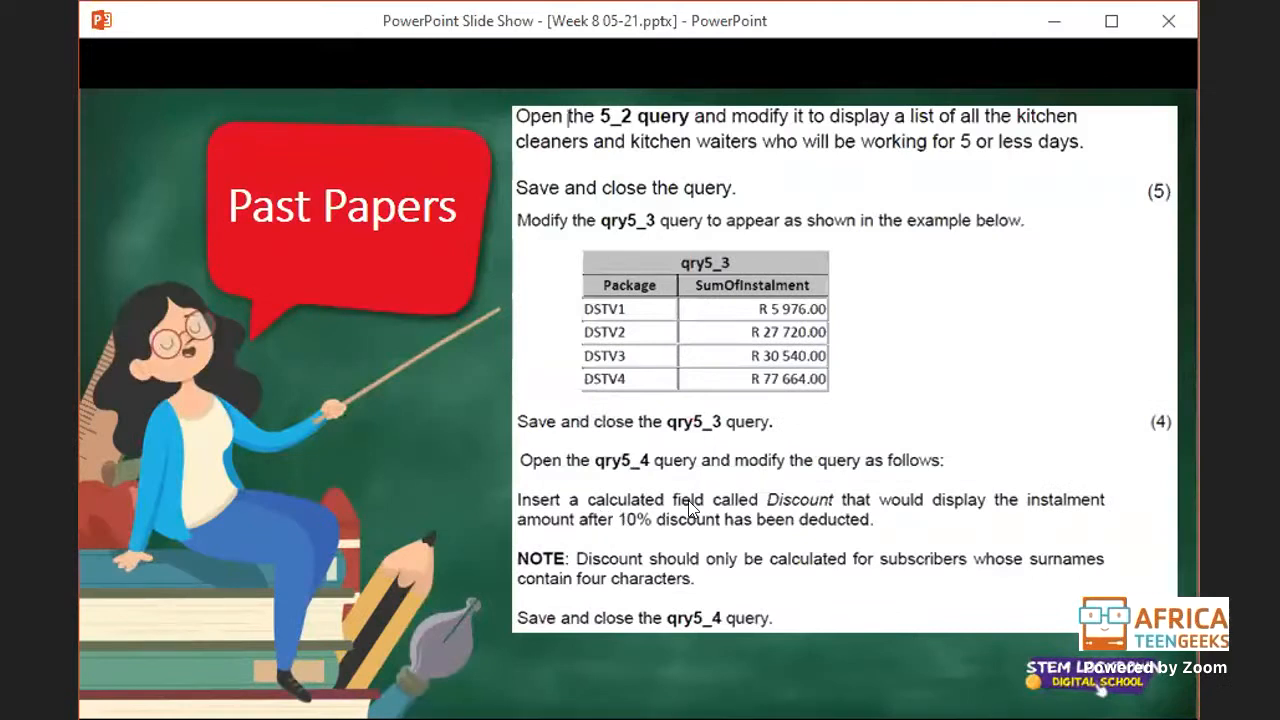
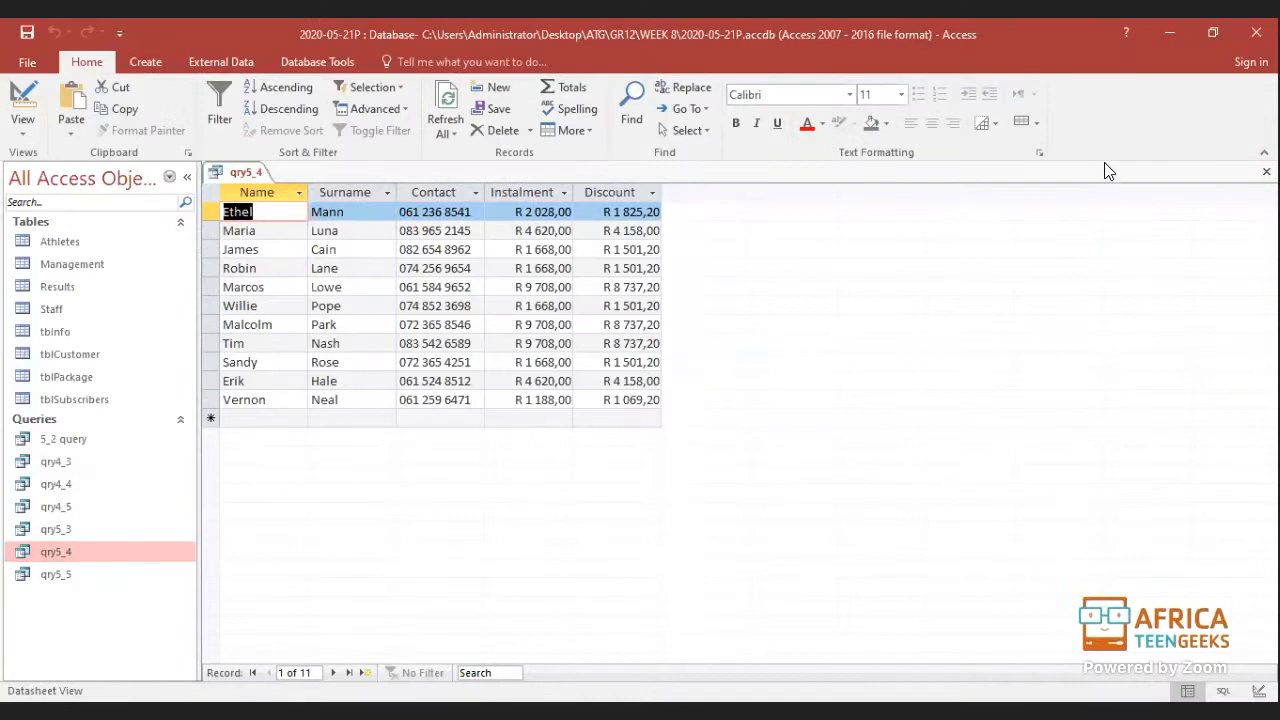
Step: Close qry5_4 without saving its design changes
{"action": "left_click", "coordinate": [1267, 172]}
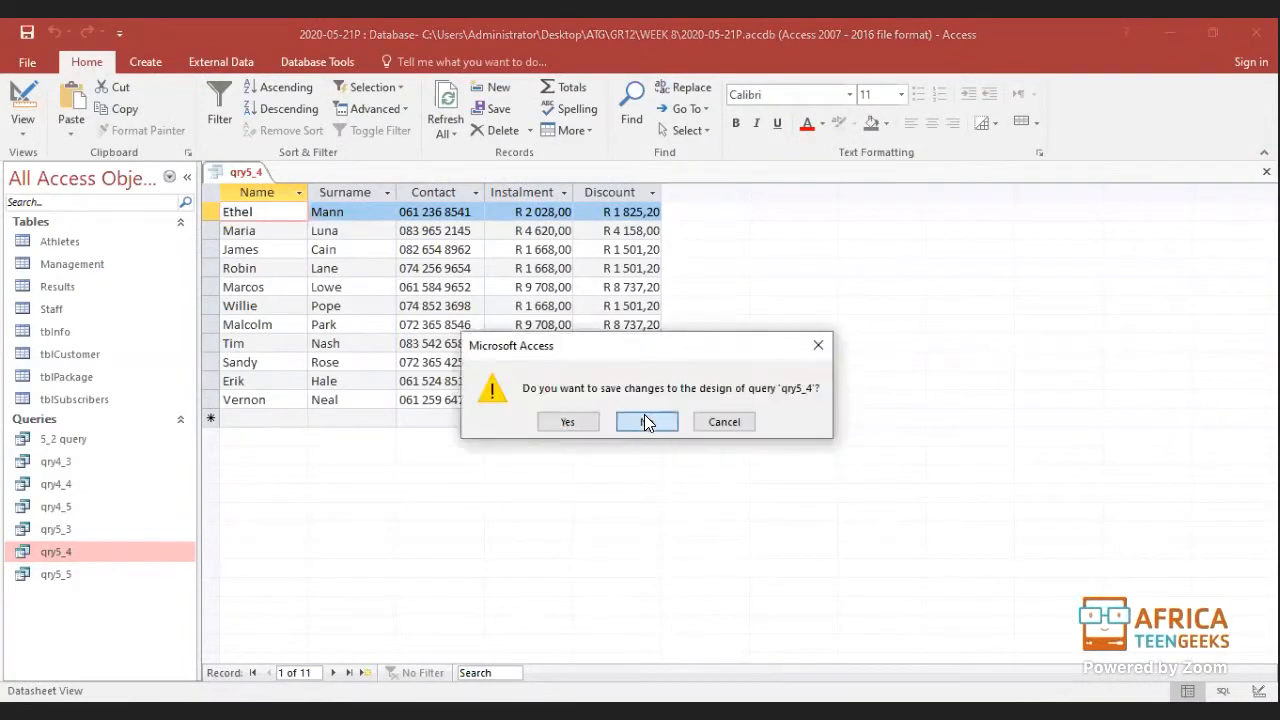
{"action": "left_click", "coordinate": [646, 422]}
Step: Look through the results of qry5_3, qry5_4, qry5_5 and qry4_5, and close all four queries
{"action": "double_click", "coordinate": [63, 528]}
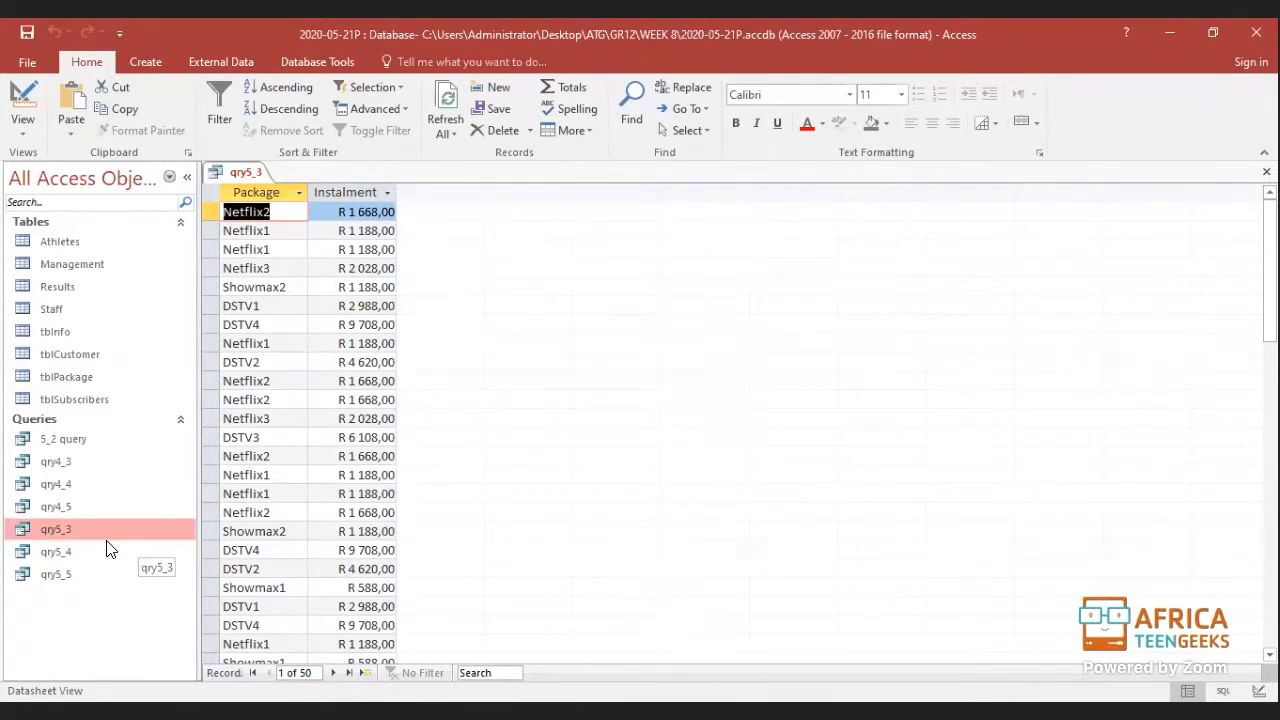
{"action": "double_click", "coordinate": [72, 551]}
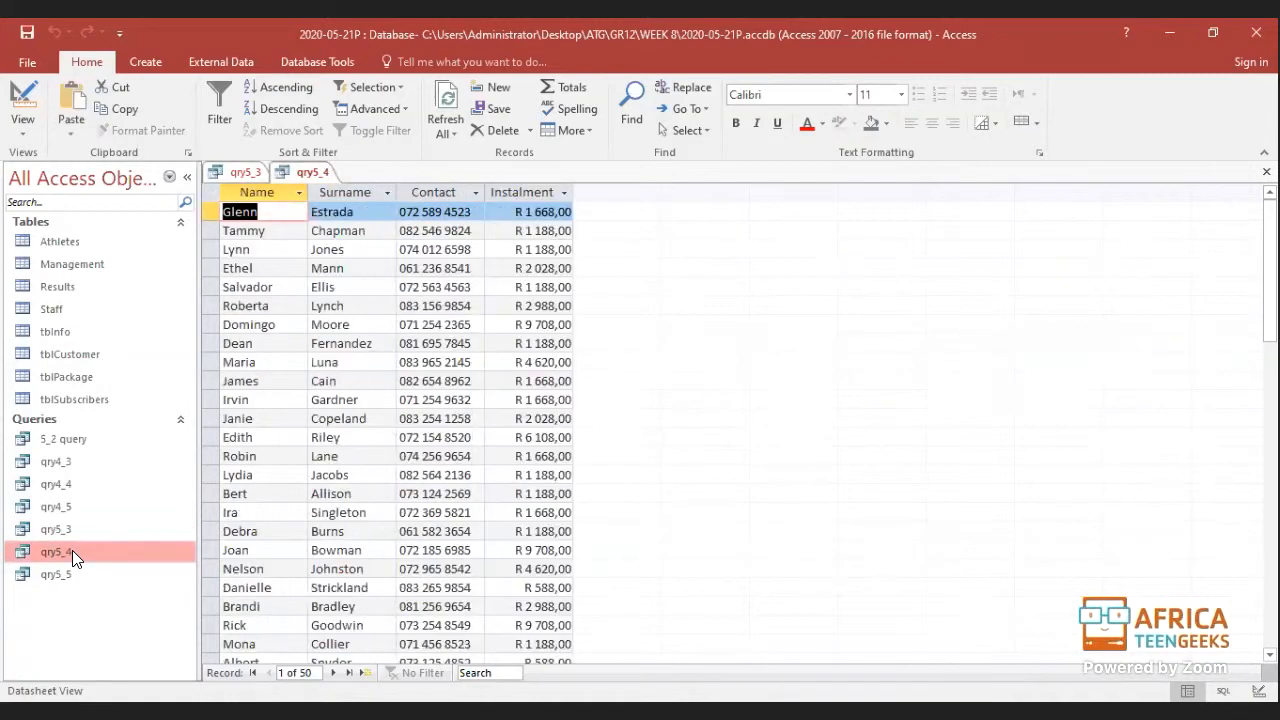
{"action": "double_click", "coordinate": [68, 570]}
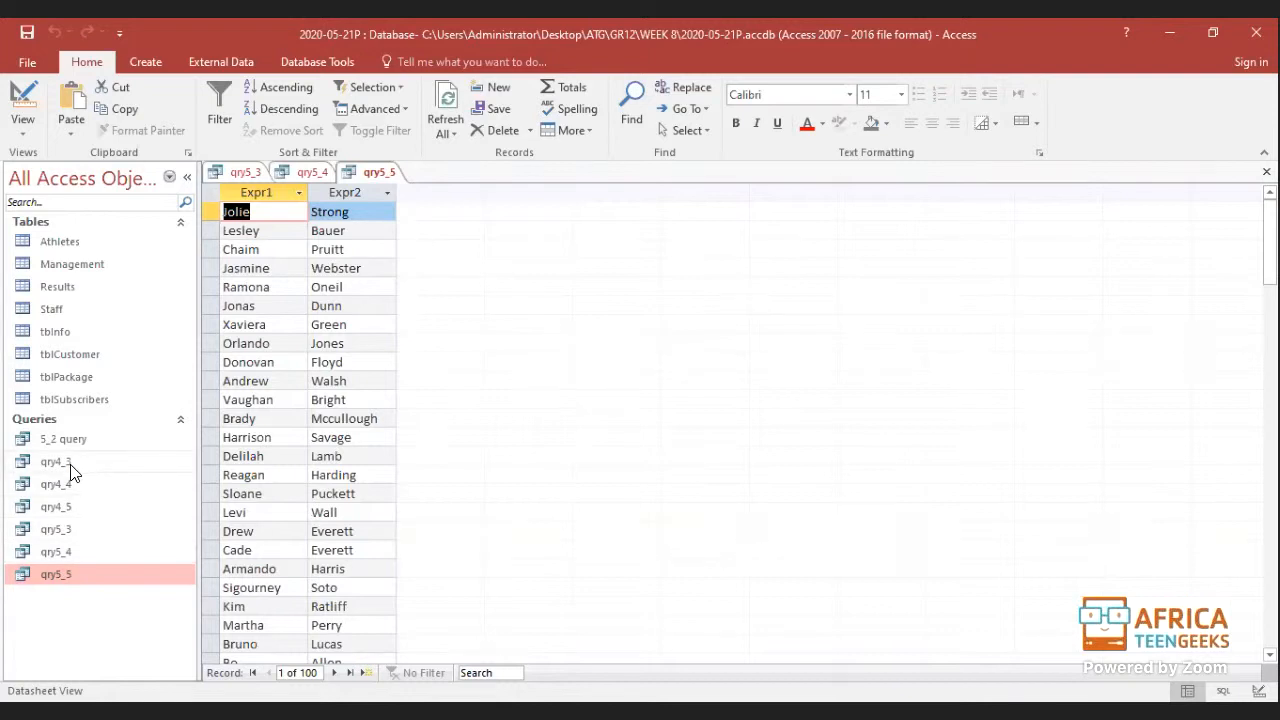
{"action": "double_click", "coordinate": [70, 506]}
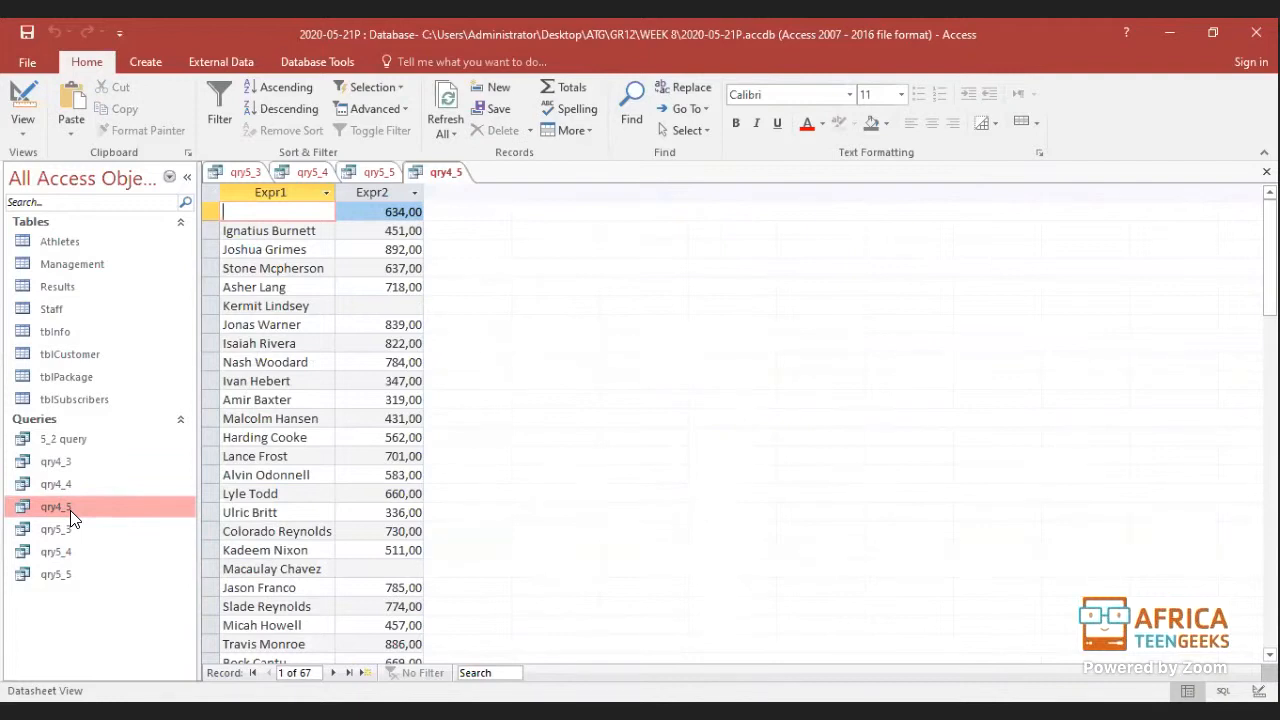
{"action": "left_click", "coordinate": [1266, 172]}
{"action": "left_click", "coordinate": [1266, 172]}
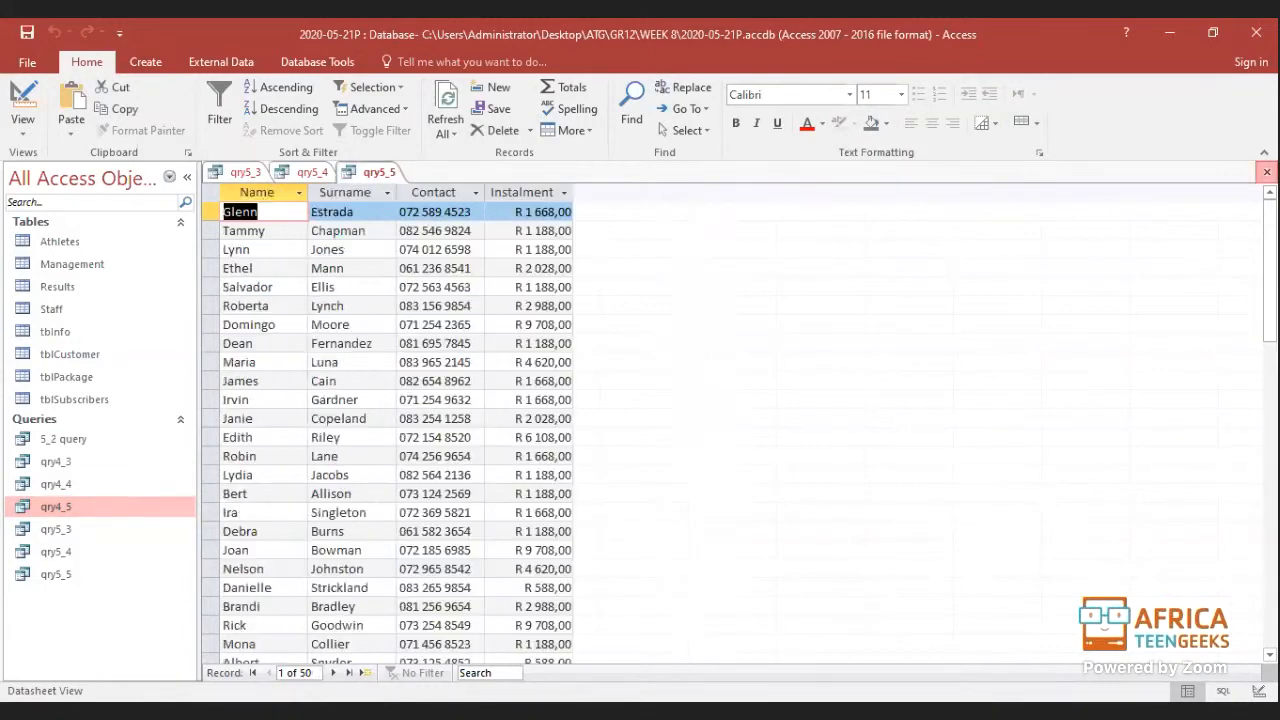
{"action": "left_click", "coordinate": [1266, 172]}
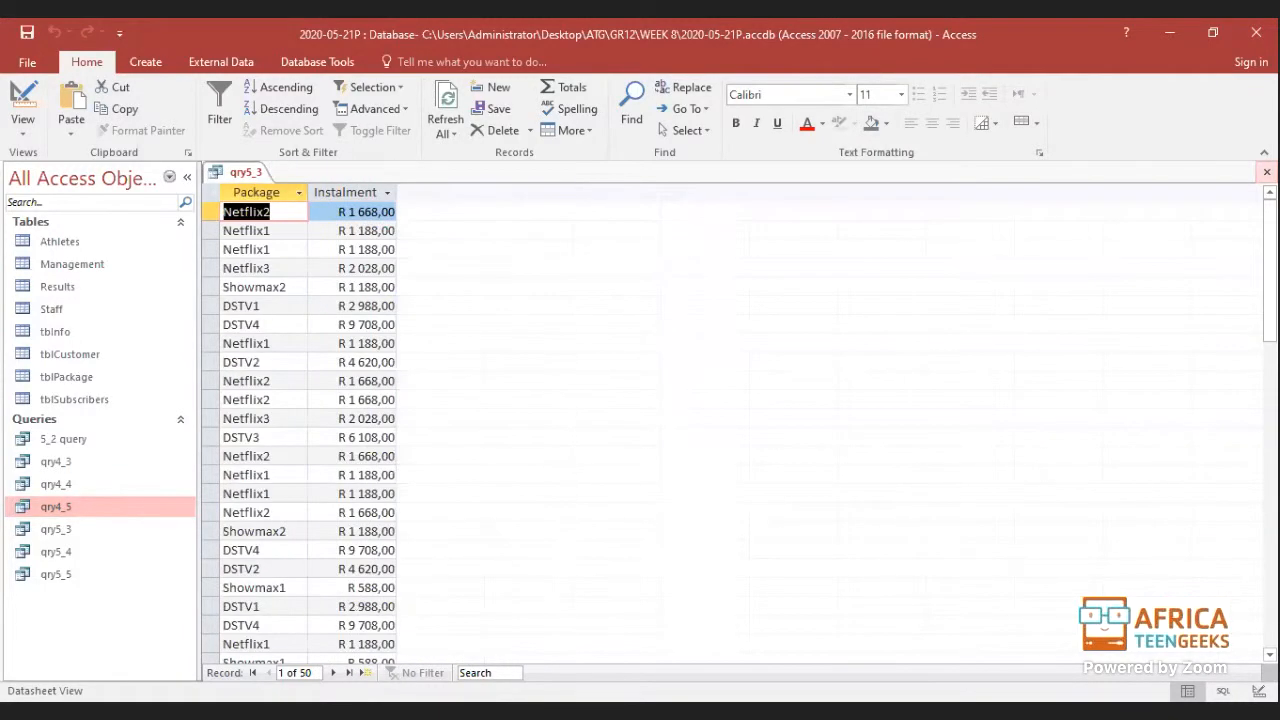
{"action": "left_click", "coordinate": [1266, 172]}
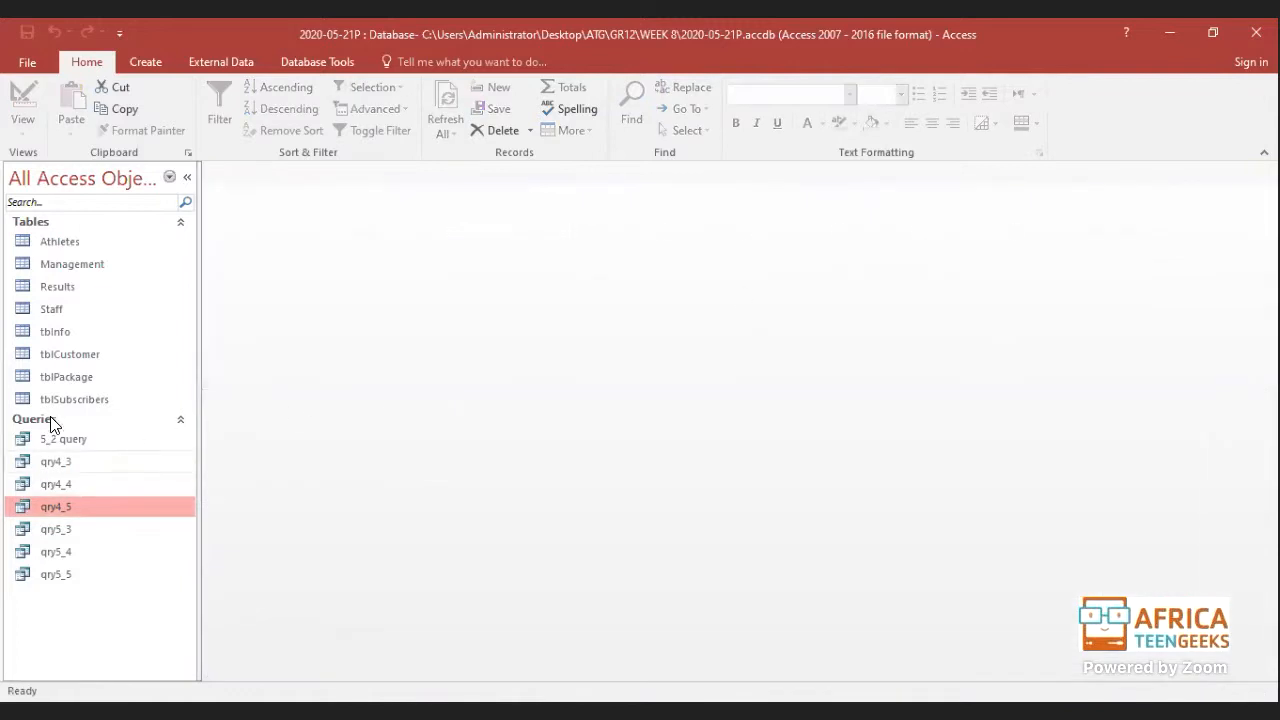
Step: Start a Simple Query Wizard query on the tbInfo table and include its Name, Surname and Hotel fields
{"action": "left_click", "coordinate": [64, 333]}
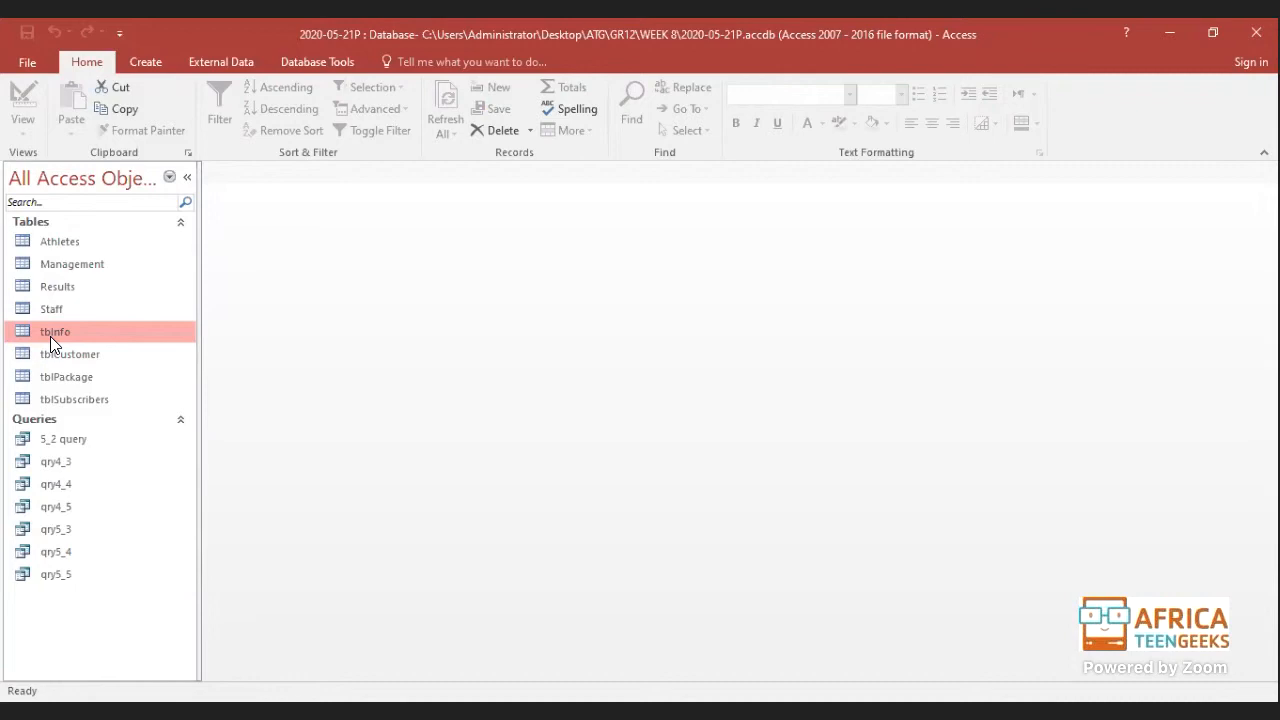
{"action": "left_click", "coordinate": [141, 62]}
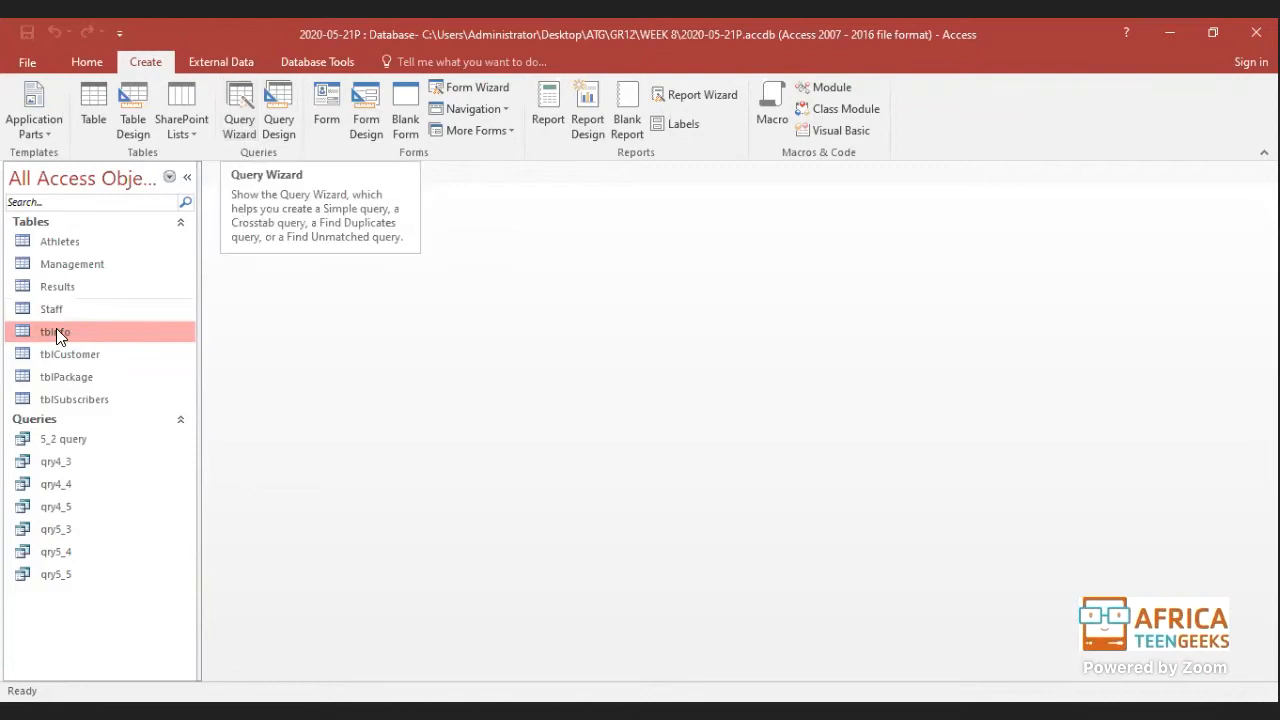
{"action": "left_click", "coordinate": [244, 101]}
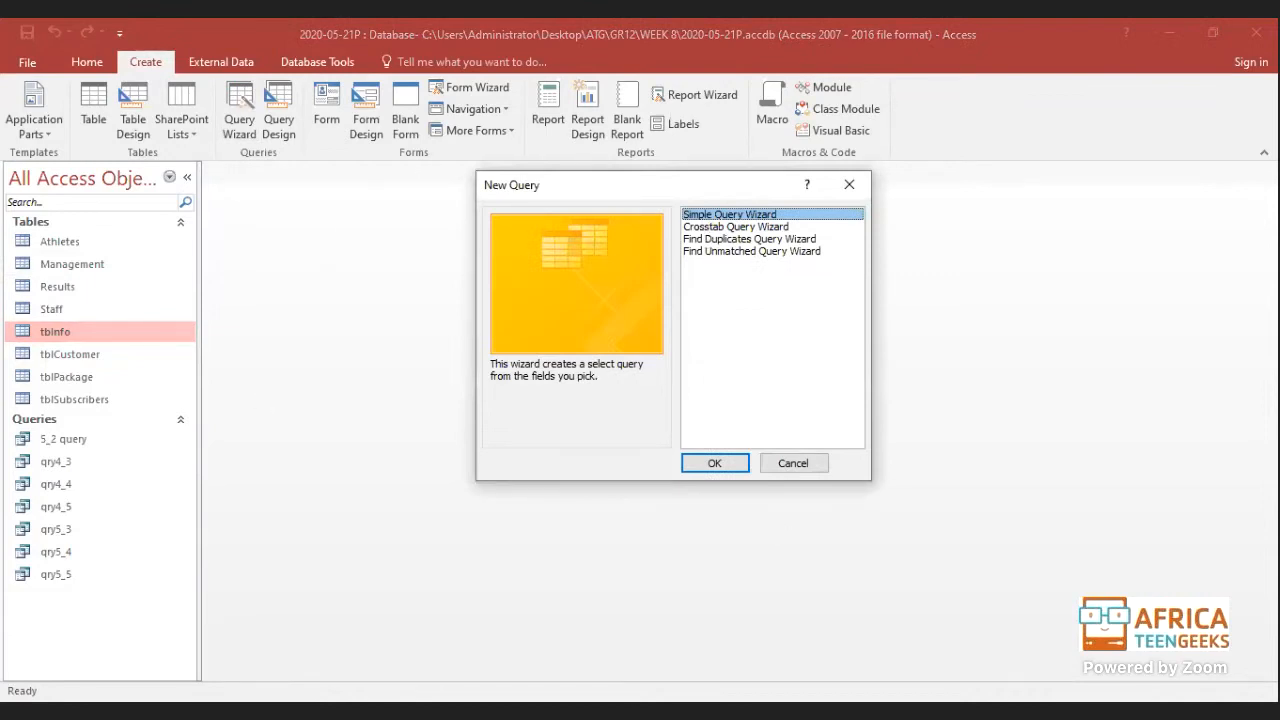
{"action": "left_click", "coordinate": [714, 464]}
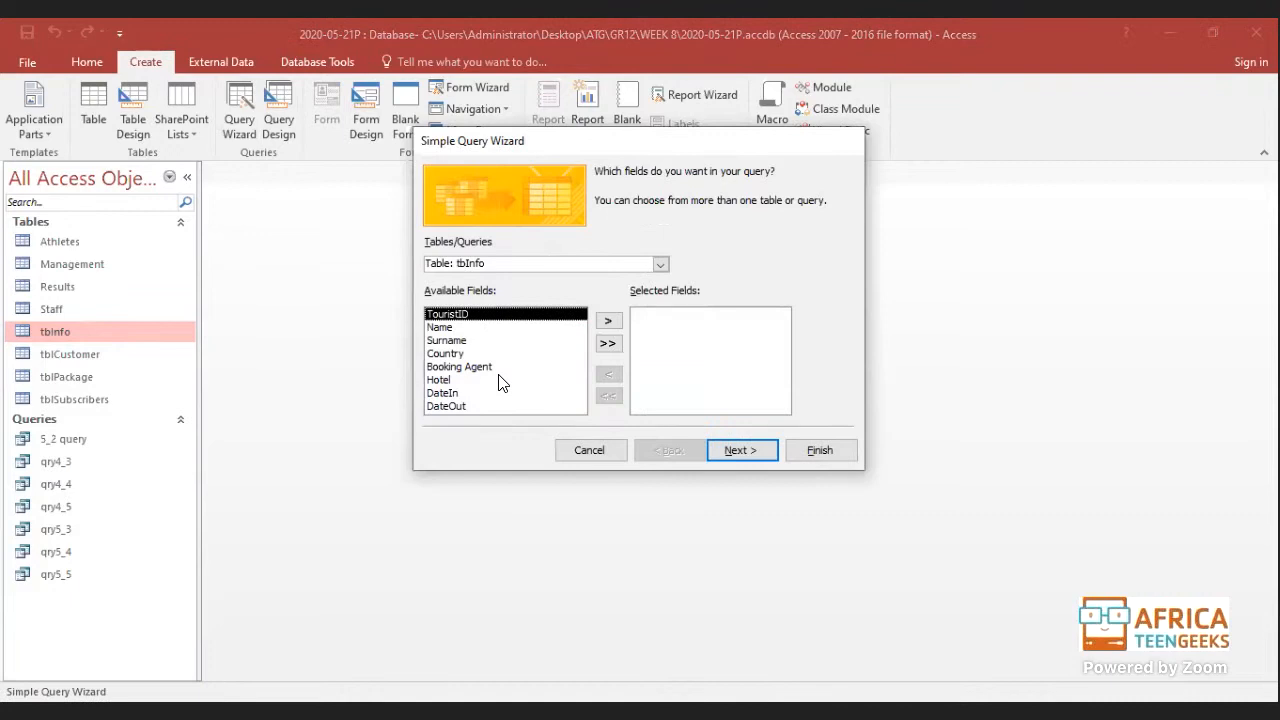
{"action": "left_click", "coordinate": [457, 327]}
{"action": "left_click", "coordinate": [607, 322]}
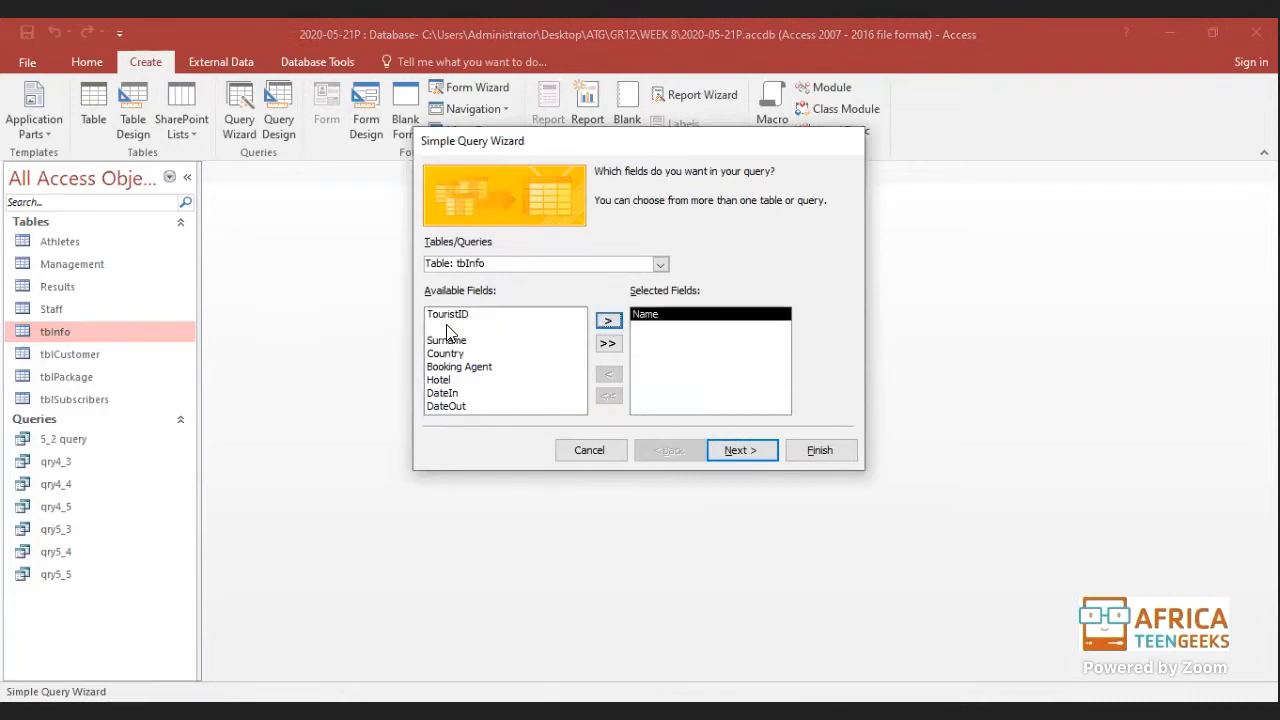
{"action": "left_click", "coordinate": [612, 322]}
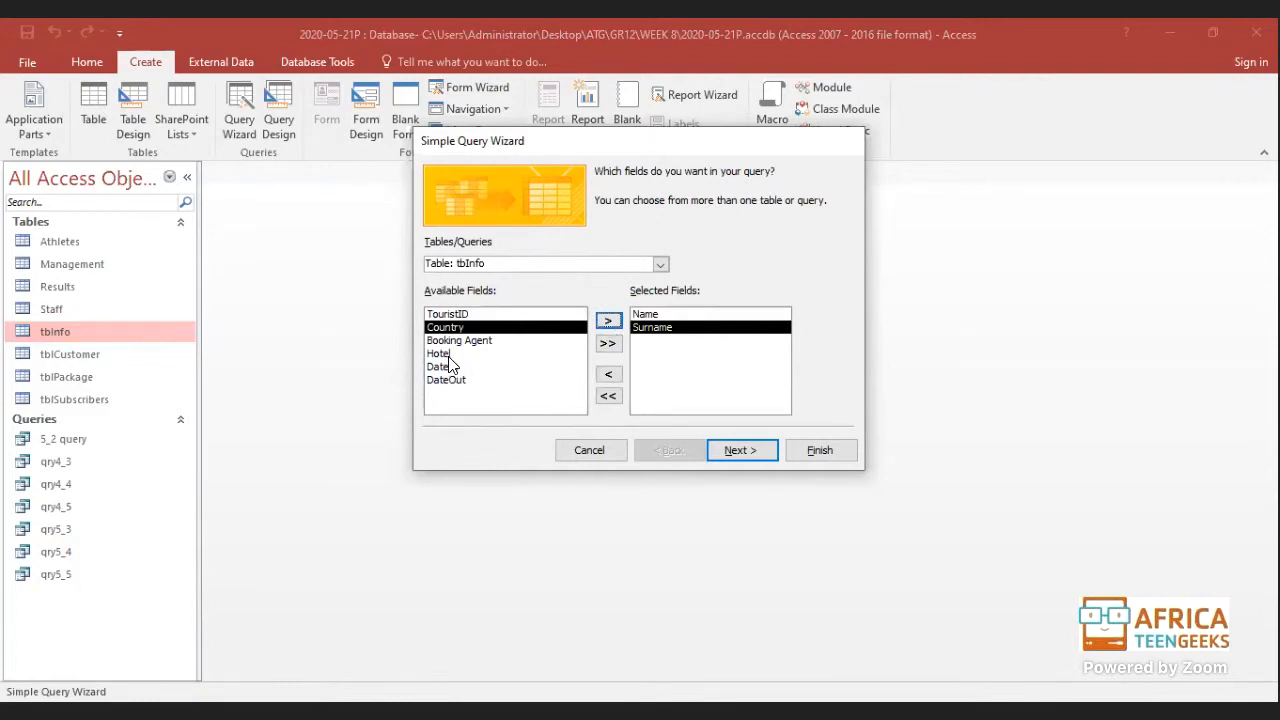
{"action": "left_click", "coordinate": [452, 354]}
{"action": "left_click", "coordinate": [609, 321]}
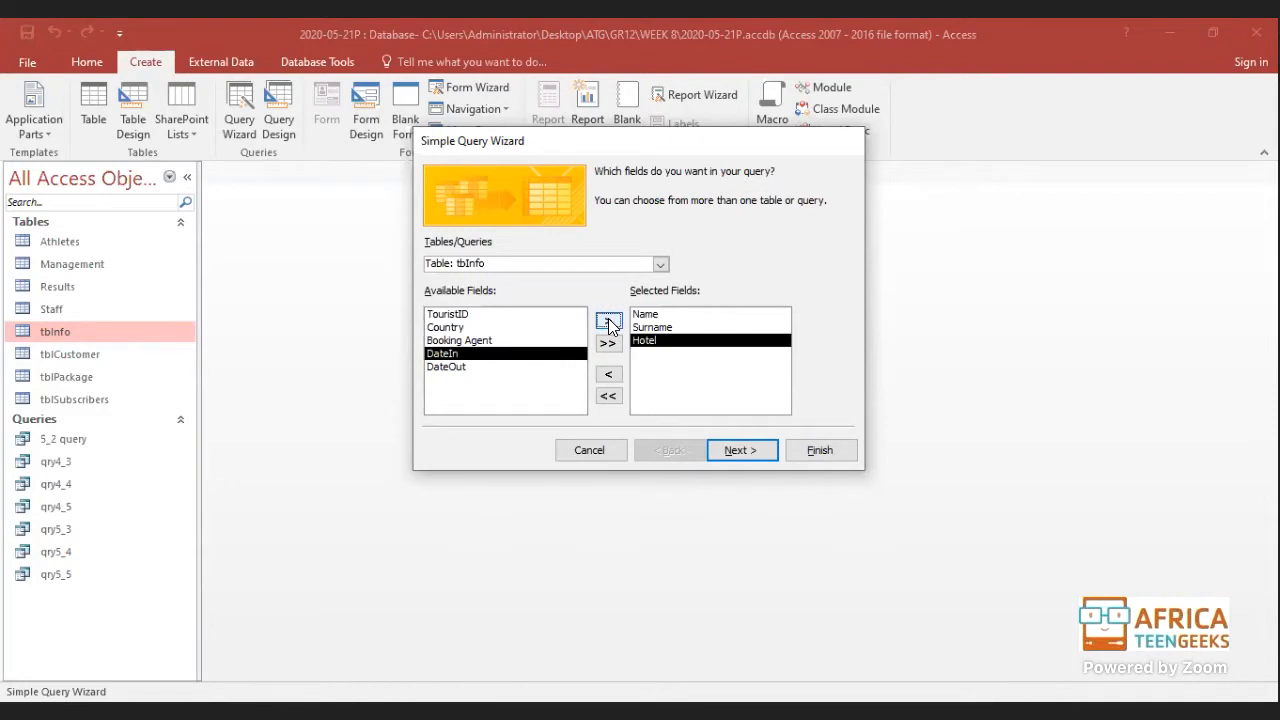
{"action": "left_click", "coordinate": [458, 328]}
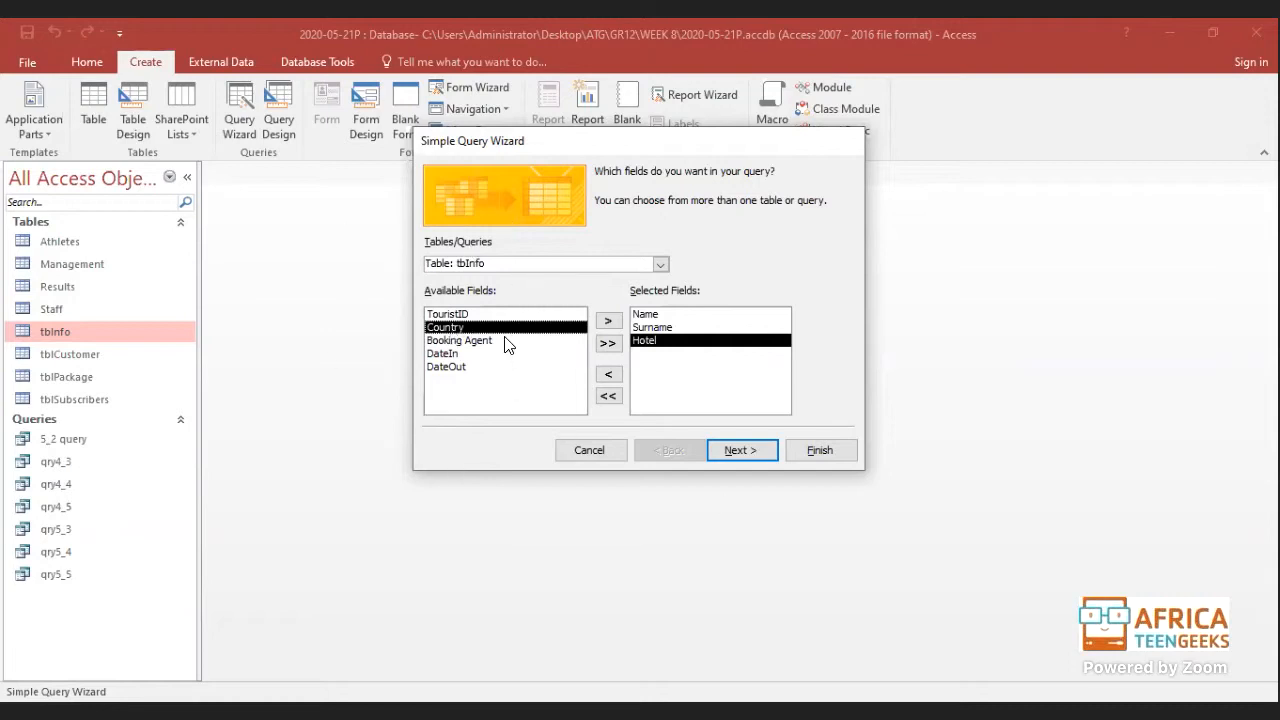
Step: Title the new query gry5_3a and finish the wizard so that it opens with its data
{"action": "left_click", "coordinate": [756, 451]}
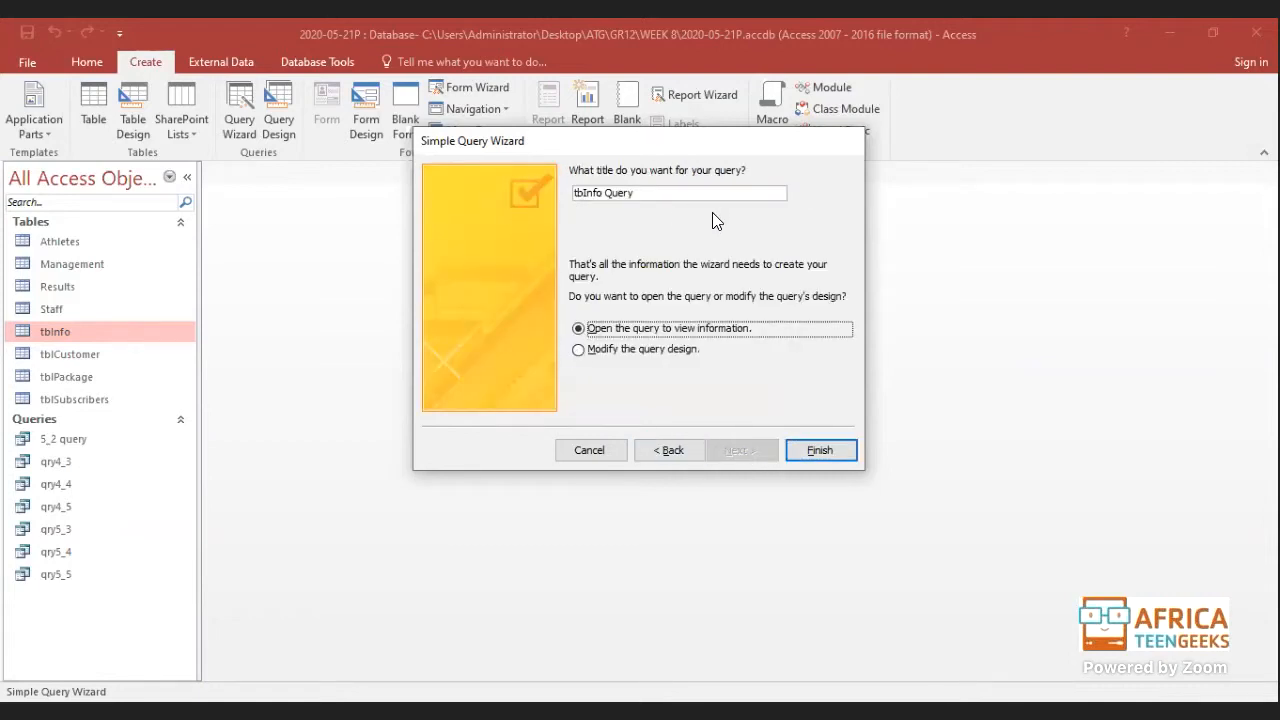
{"action": "left_click_drag", "start_coordinate": [646, 193], "coordinate": [543, 195]}
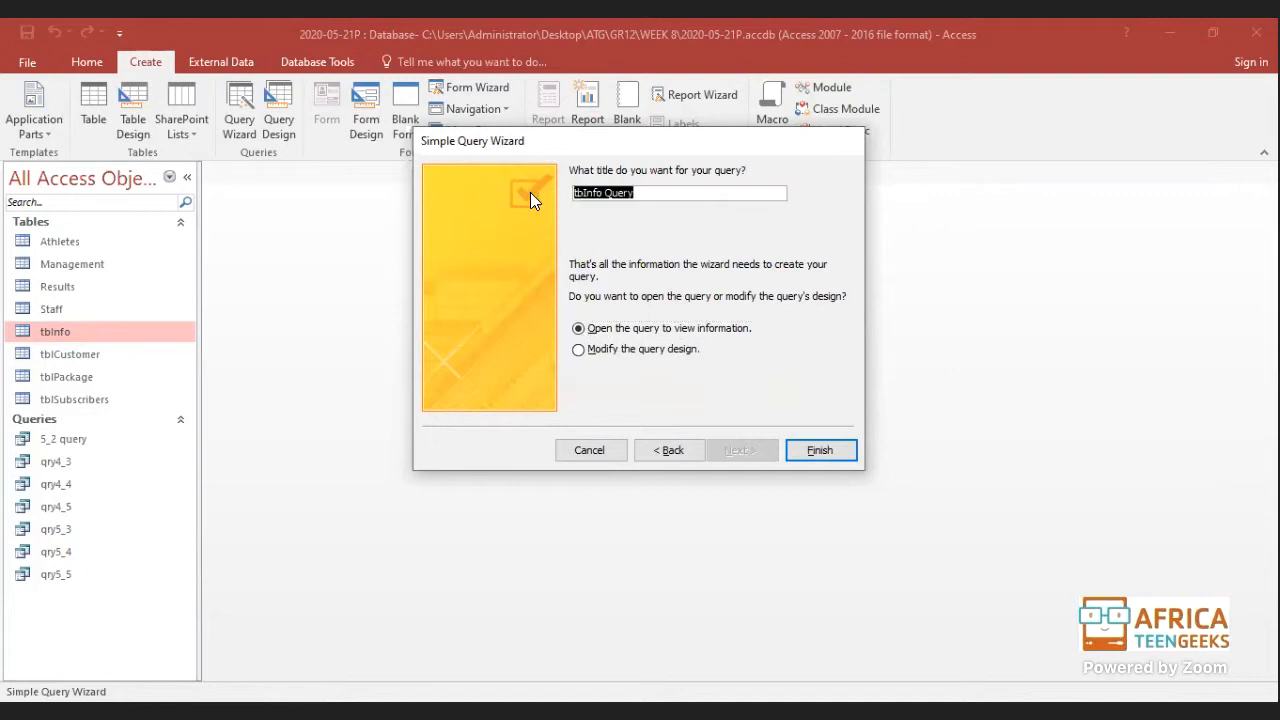
{"action": "type", "text": "gr"}
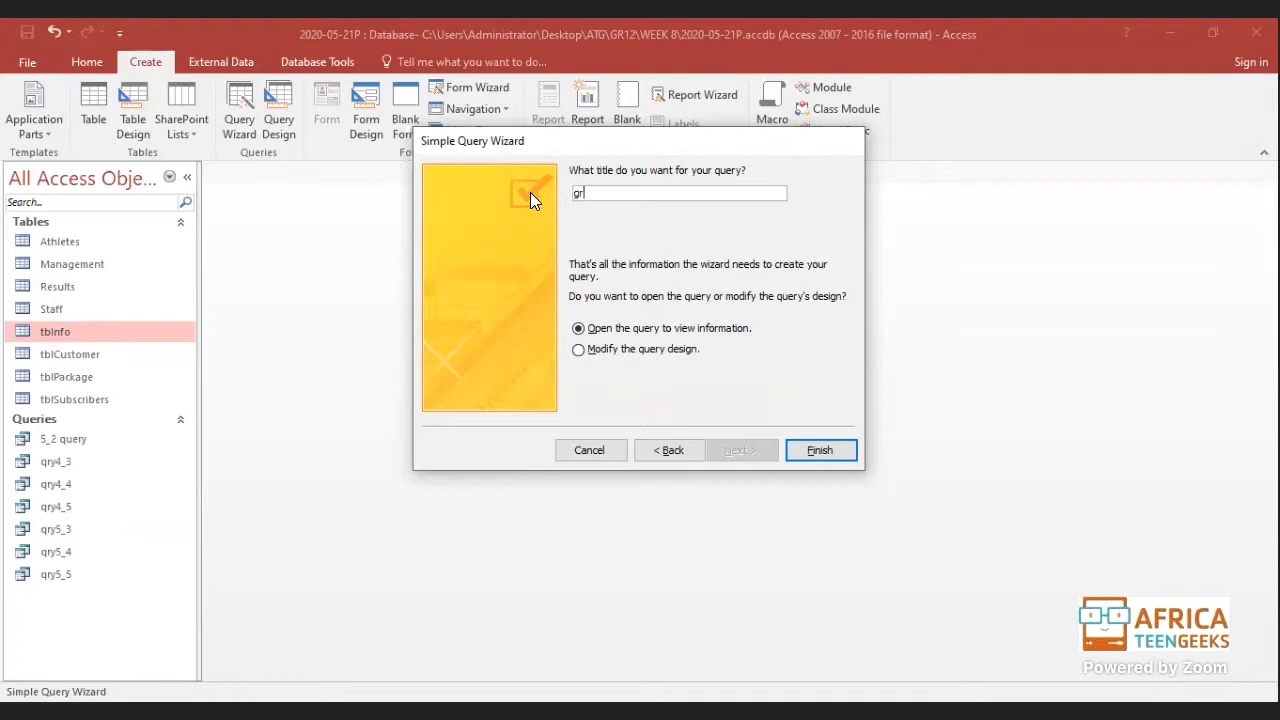
{"action": "type", "text": "y5_3a"}
{"action": "left_click", "coordinate": [820, 450]}
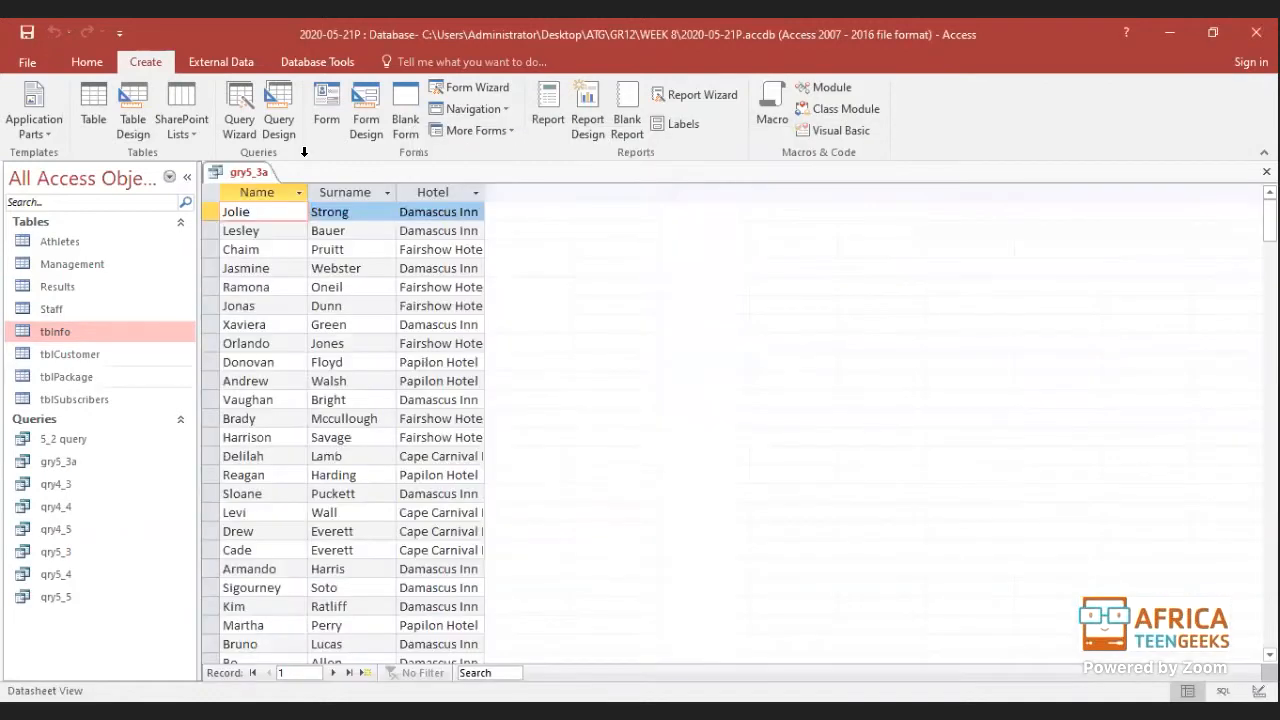
Step: Switch gry5_3a to Design View and add the Country field after Hotel
{"action": "left_click", "coordinate": [94, 64]}
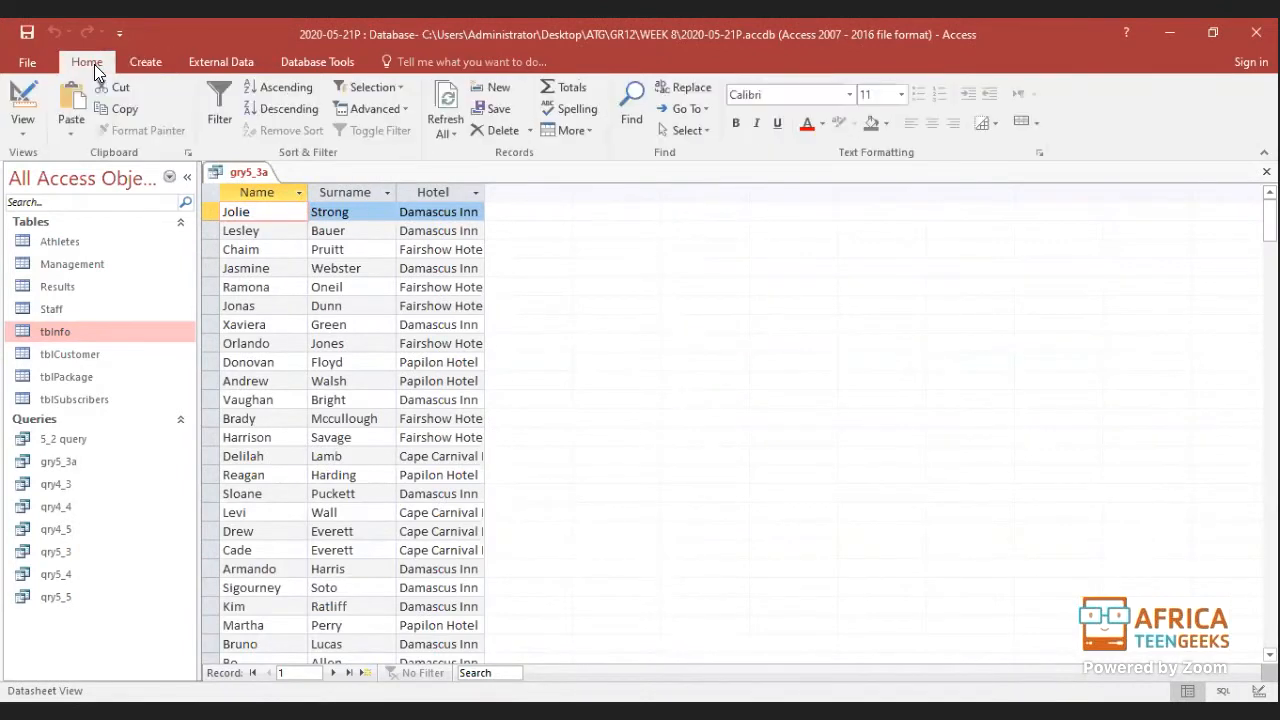
{"action": "left_click", "coordinate": [17, 140]}
{"action": "left_click", "coordinate": [62, 246]}
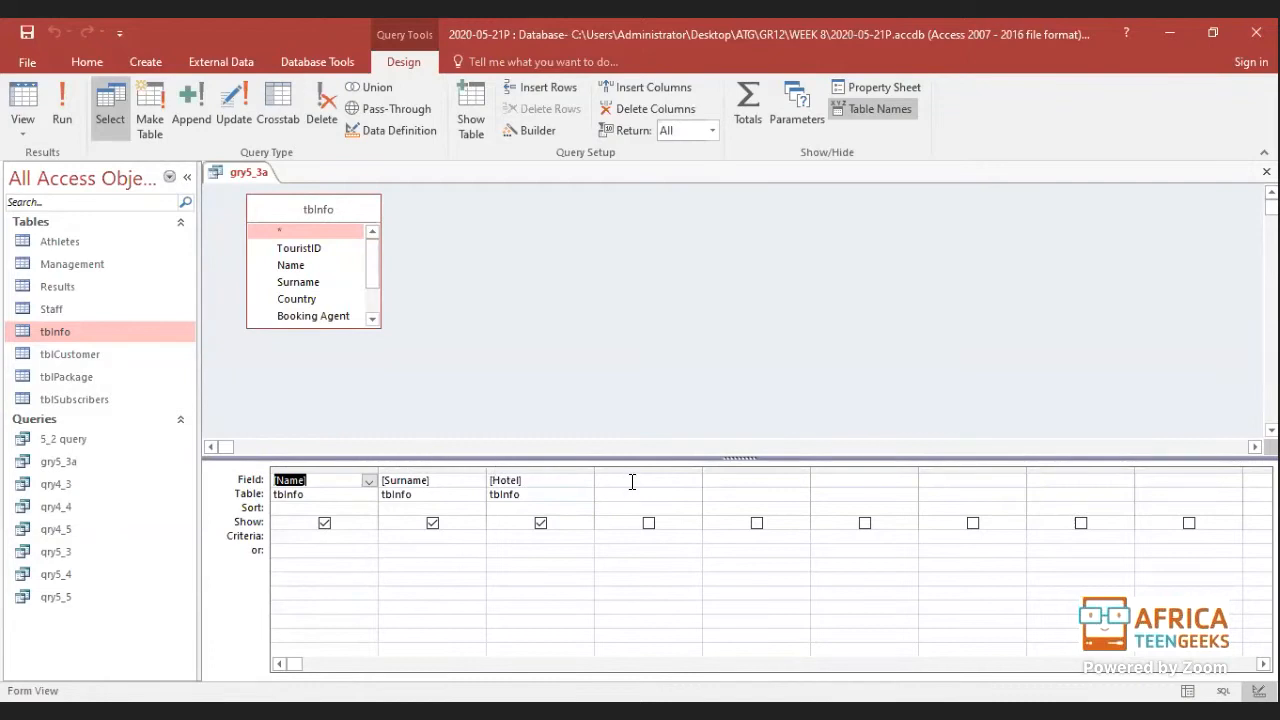
{"action": "left_click", "coordinate": [630, 486]}
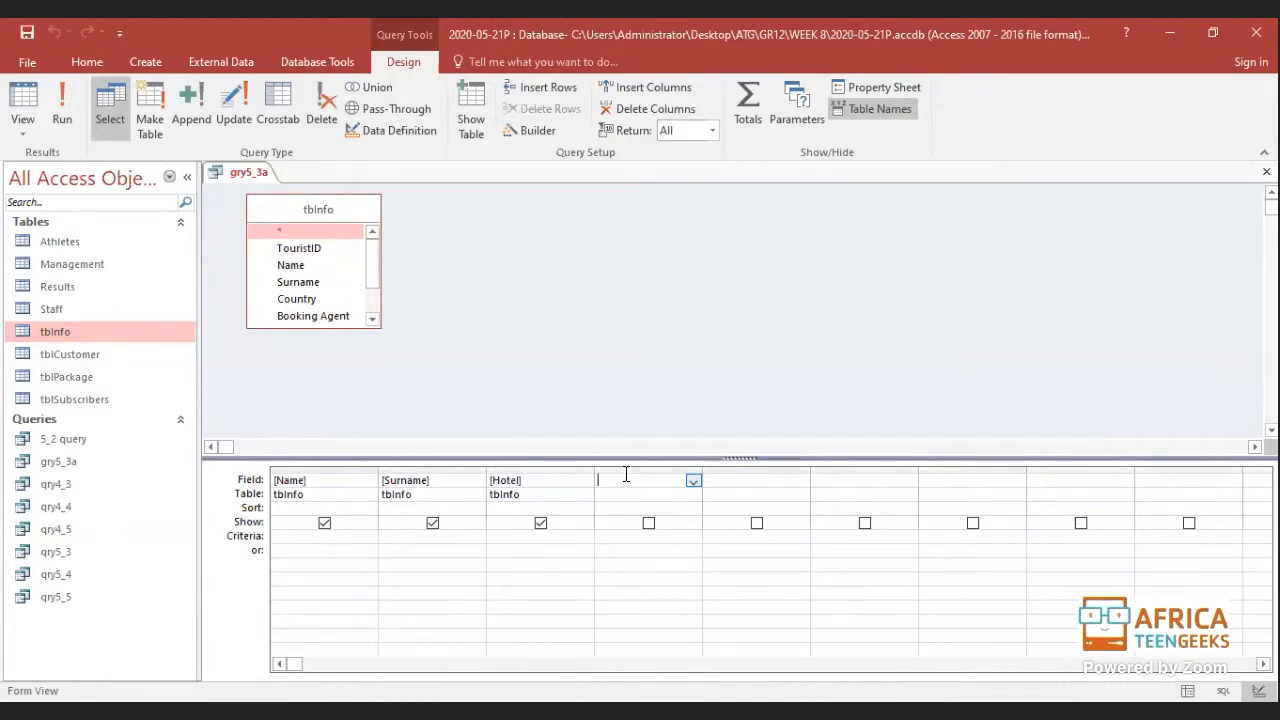
{"action": "left_click", "coordinate": [693, 481]}
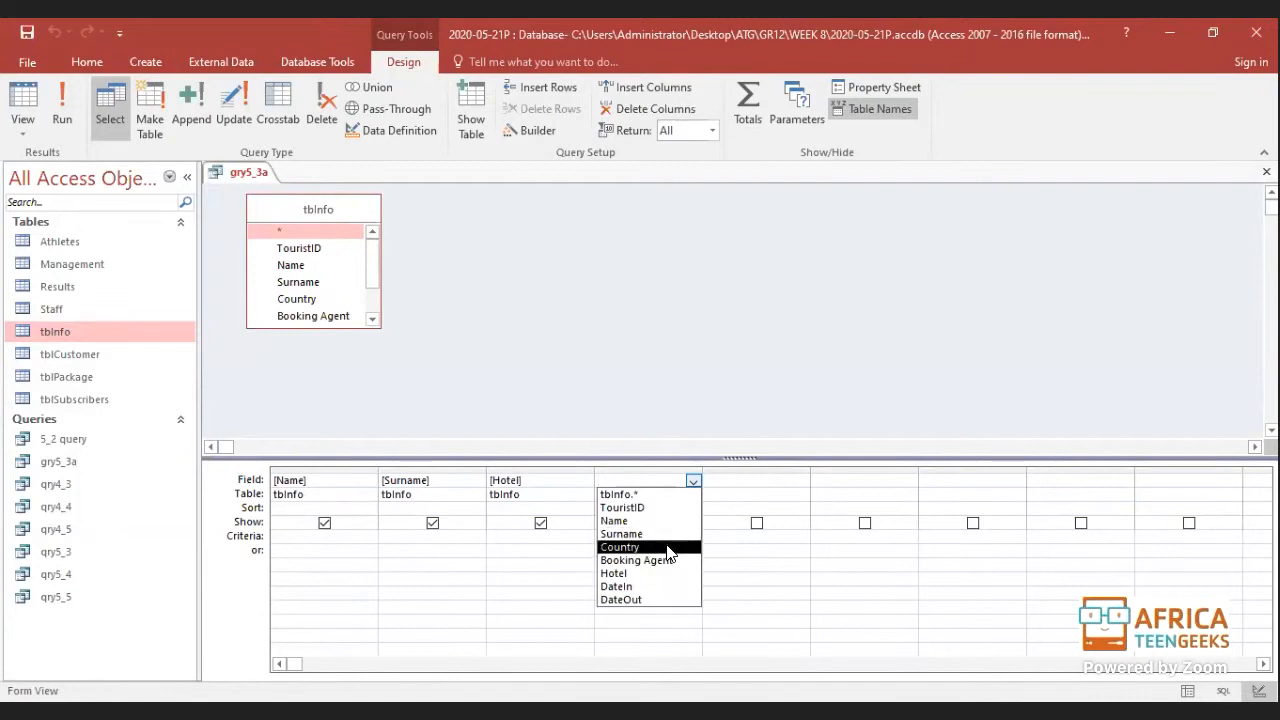
{"action": "key", "text": "Return"}
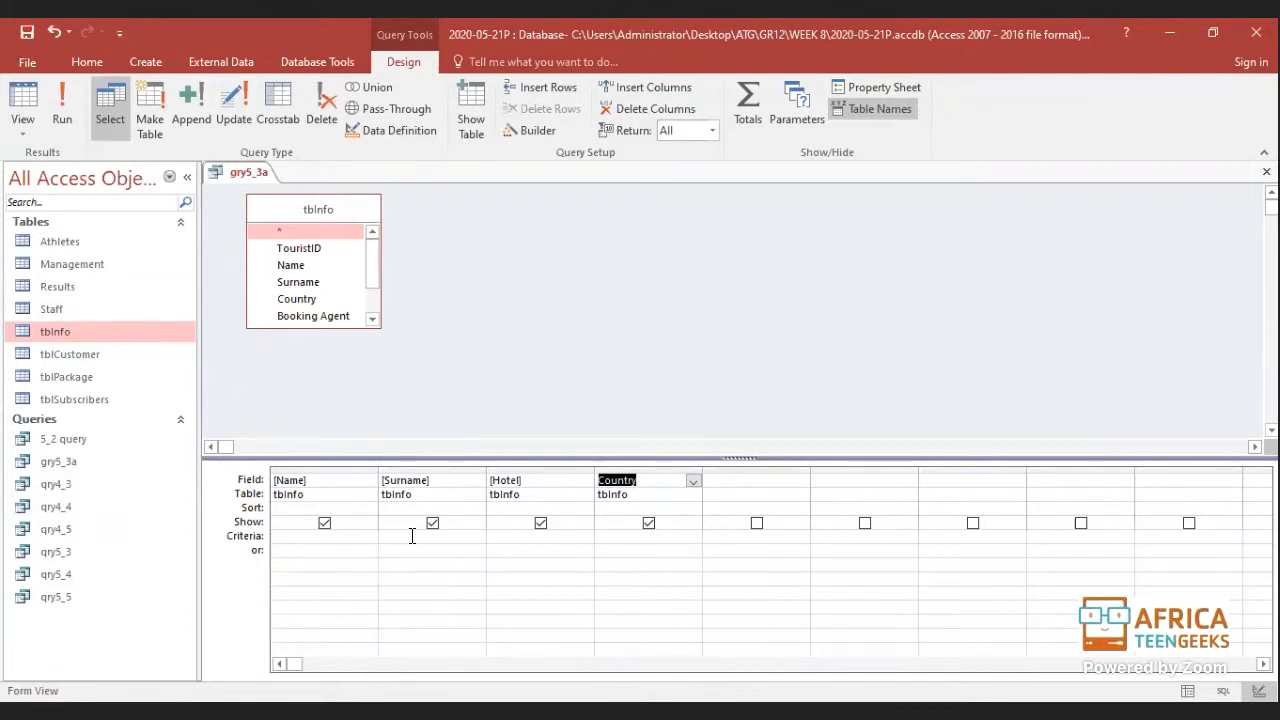
{"action": "left_click", "coordinate": [631, 540]}
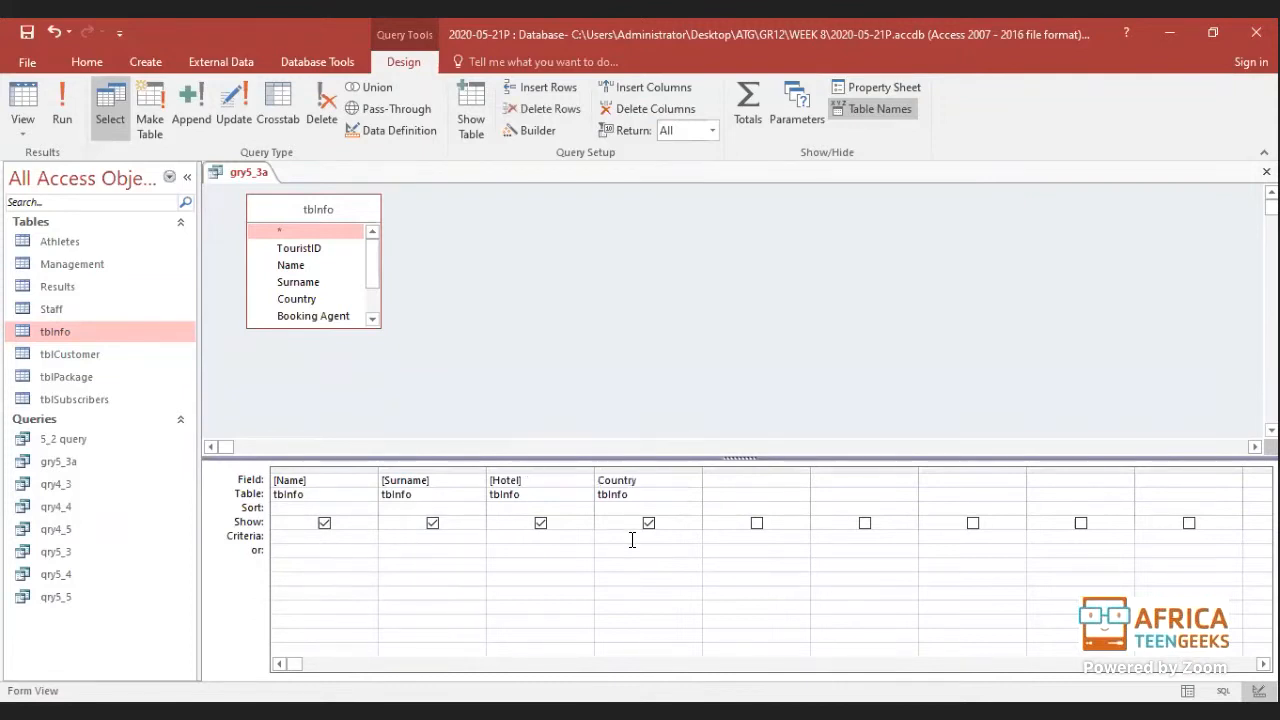
Step: Set the Country criterion of gry5_3a to Austria and show the query's results
{"action": "type", "text": "Austria"}
{"action": "left_click", "coordinate": [628, 564]}
{"action": "left_click", "coordinate": [24, 97]}
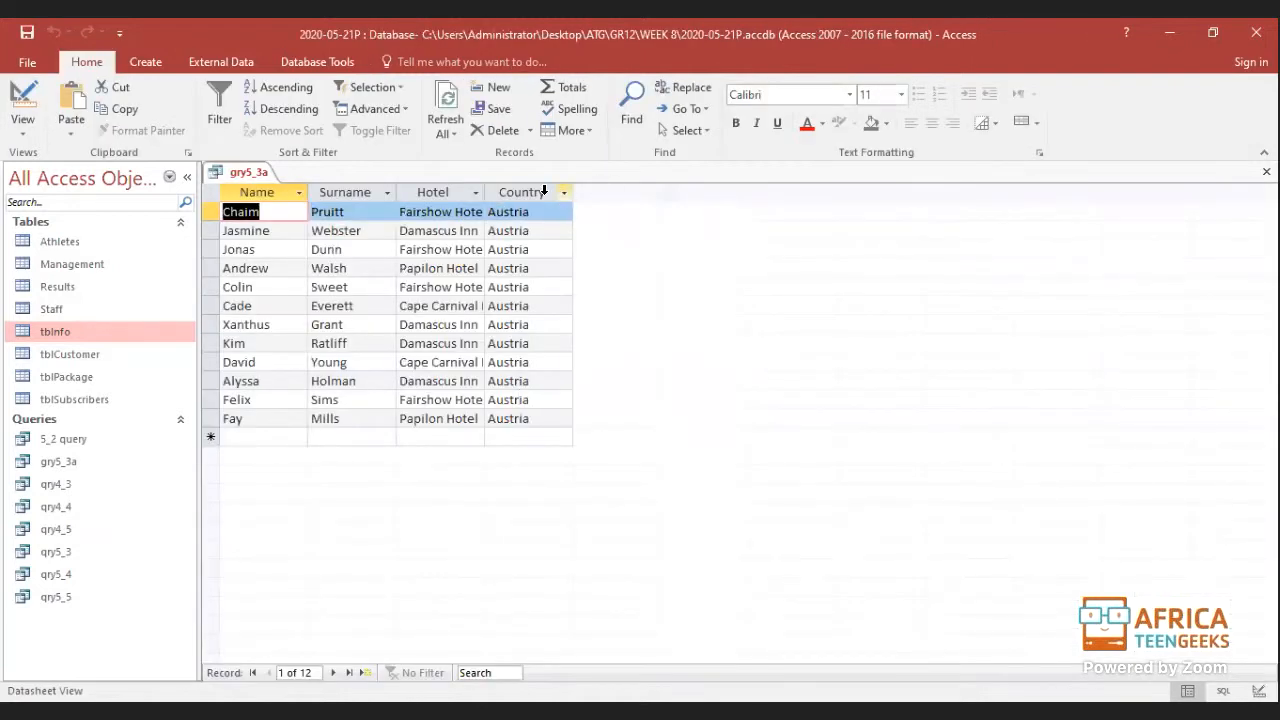
Step: Extend the Country criterion to "Austria" Or "India" in Design View and show the results again
{"action": "left_click", "coordinate": [30, 88]}
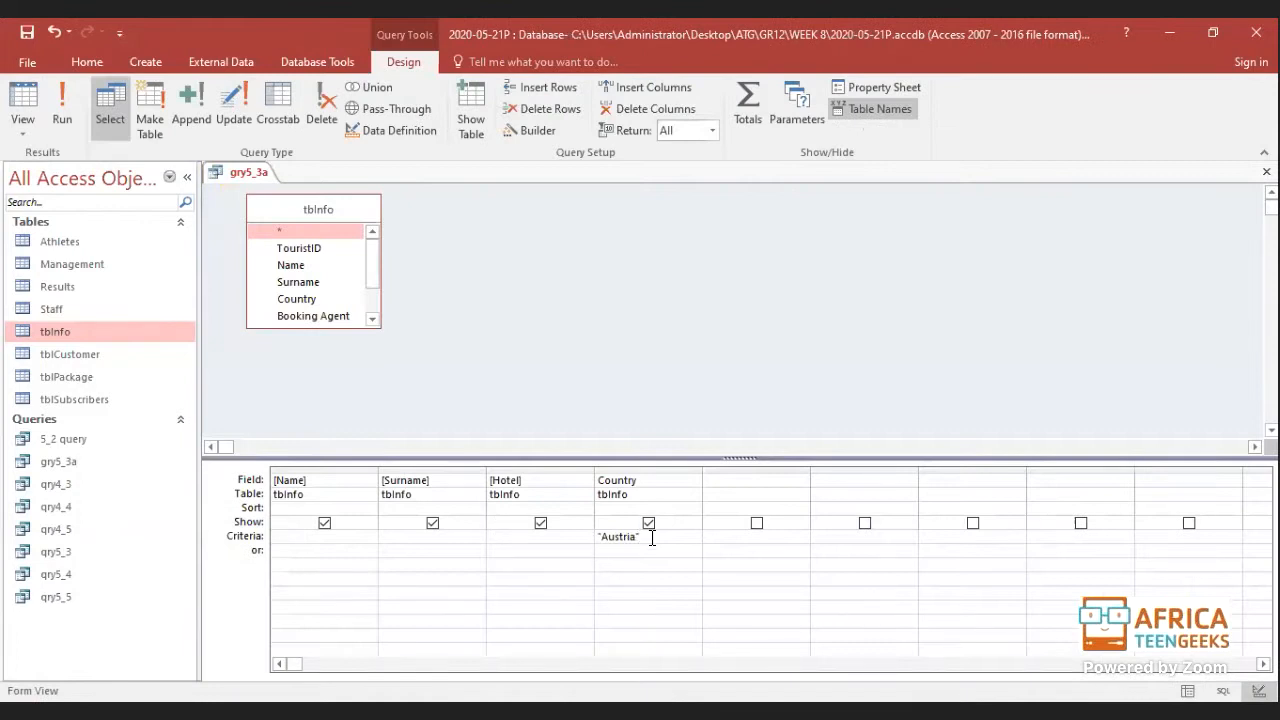
{"action": "type", "text": "or"}
{"action": "type", "text": "India"}
{"action": "left_click", "coordinate": [646, 606]}
{"action": "left_click_drag", "start_coordinate": [641, 537], "coordinate": [684, 538]}
{"action": "left_click", "coordinate": [588, 536]}
{"action": "left_click", "coordinate": [632, 556]}
{"action": "left_click", "coordinate": [22, 100]}
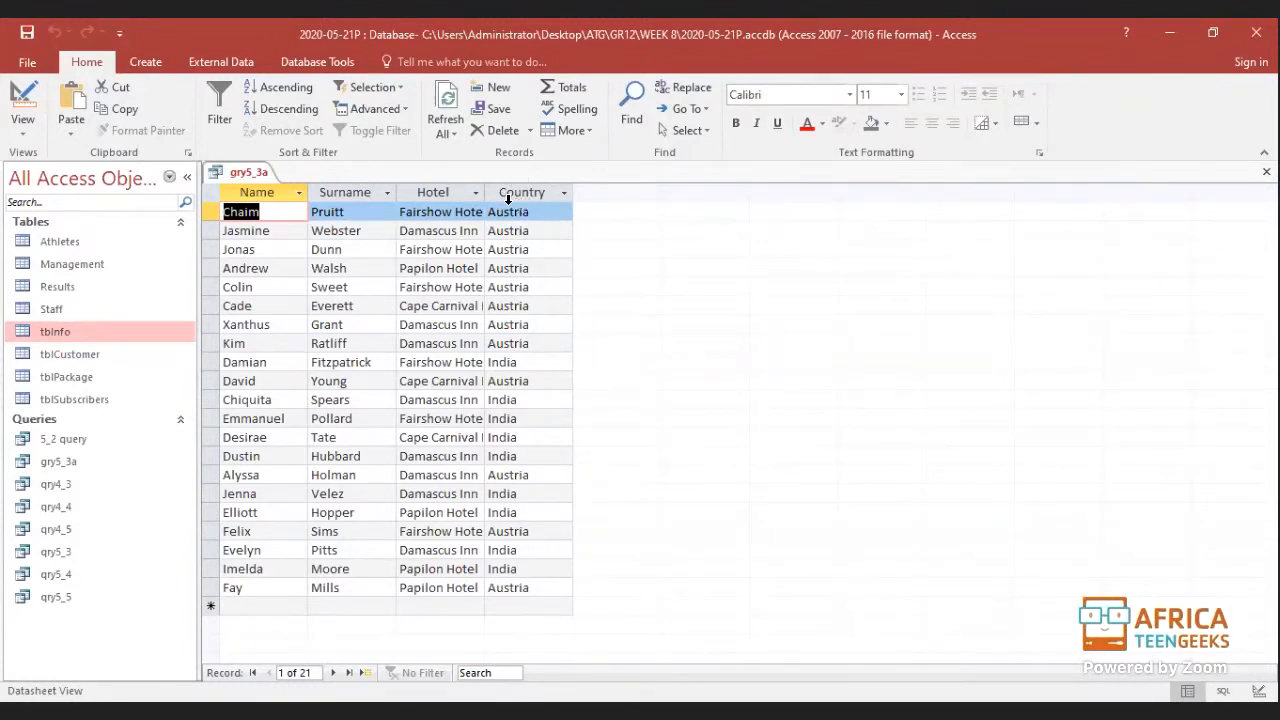
Step: Hide the Country field from the query output and fit the Hotel column to its contents in the datasheet
{"action": "left_click", "coordinate": [22, 95]}
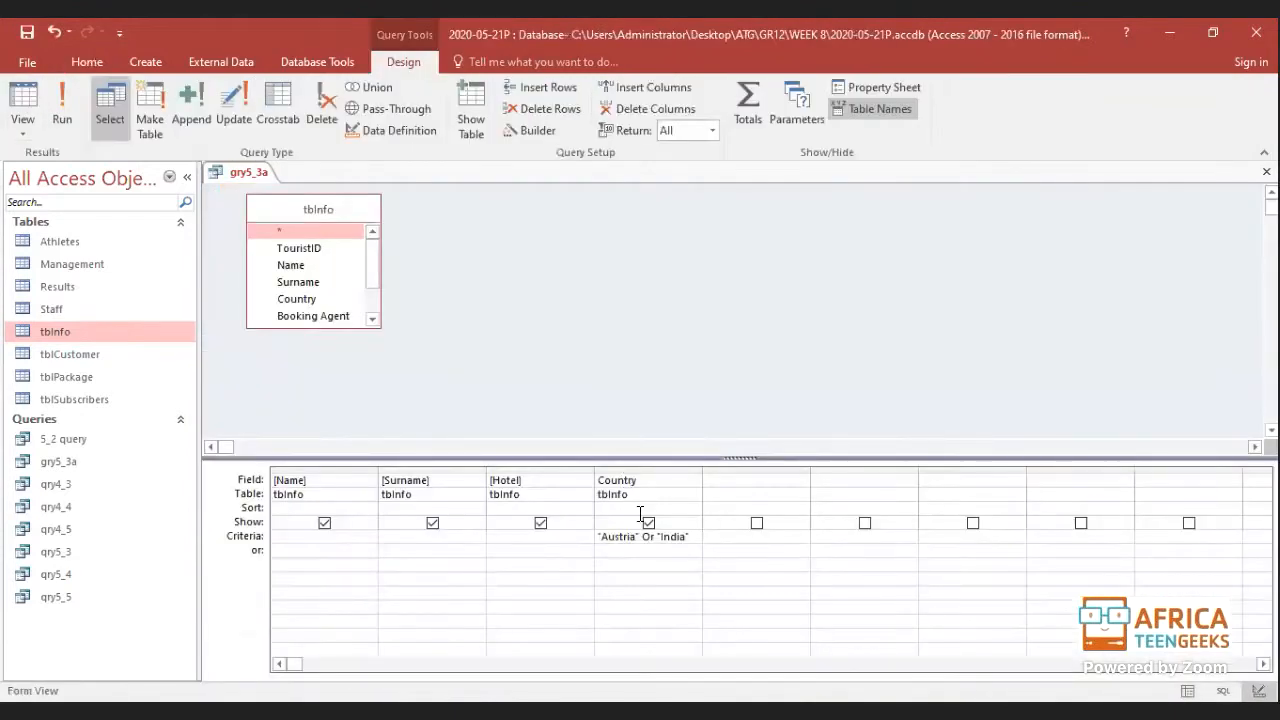
{"action": "left_click", "coordinate": [648, 523]}
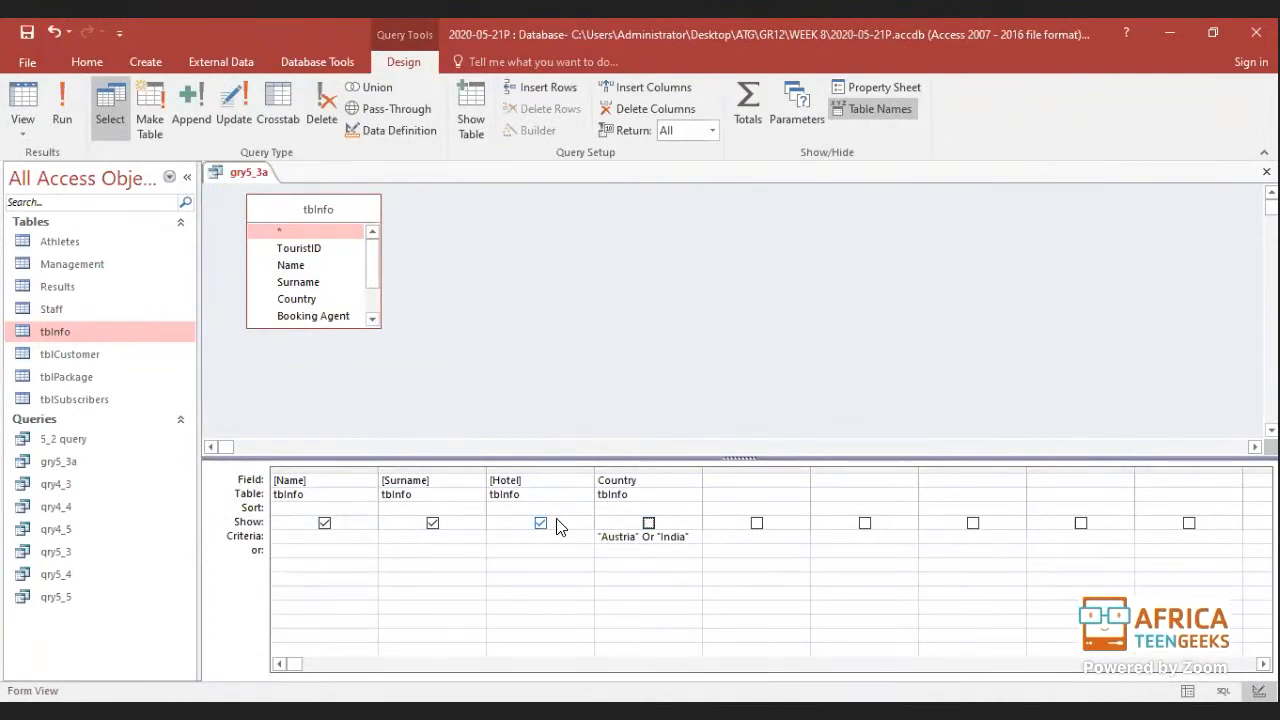
{"action": "left_click", "coordinate": [650, 591]}
{"action": "left_click", "coordinate": [22, 100]}
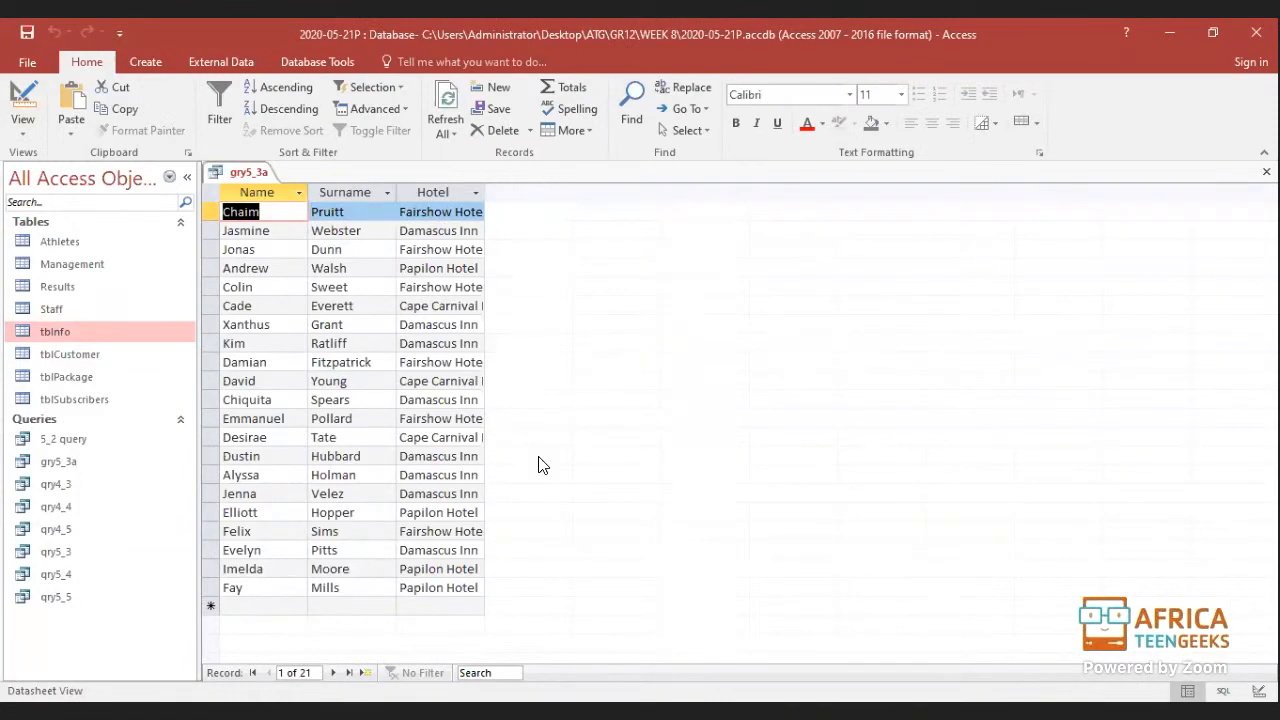
{"action": "double_click", "coordinate": [485, 192]}
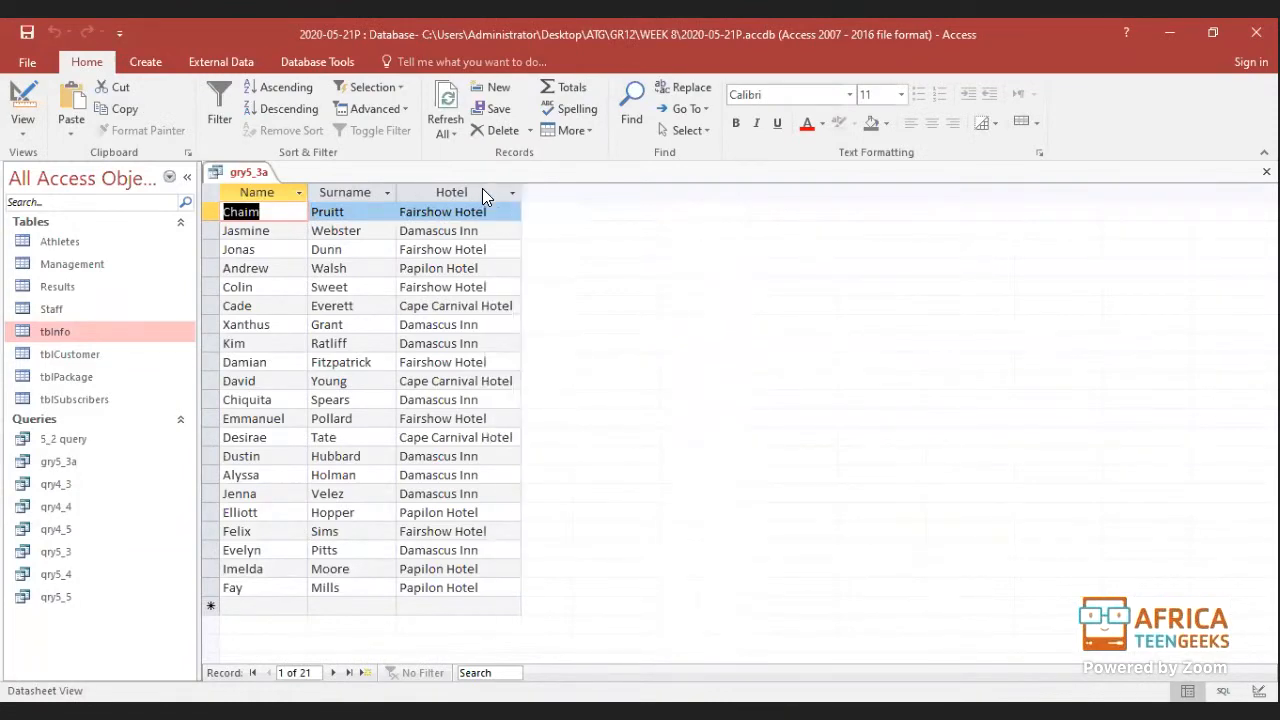
Step: Sort the Surname field in ascending order, and close gry5_3a after viewing its results
{"action": "left_click", "coordinate": [22, 95]}
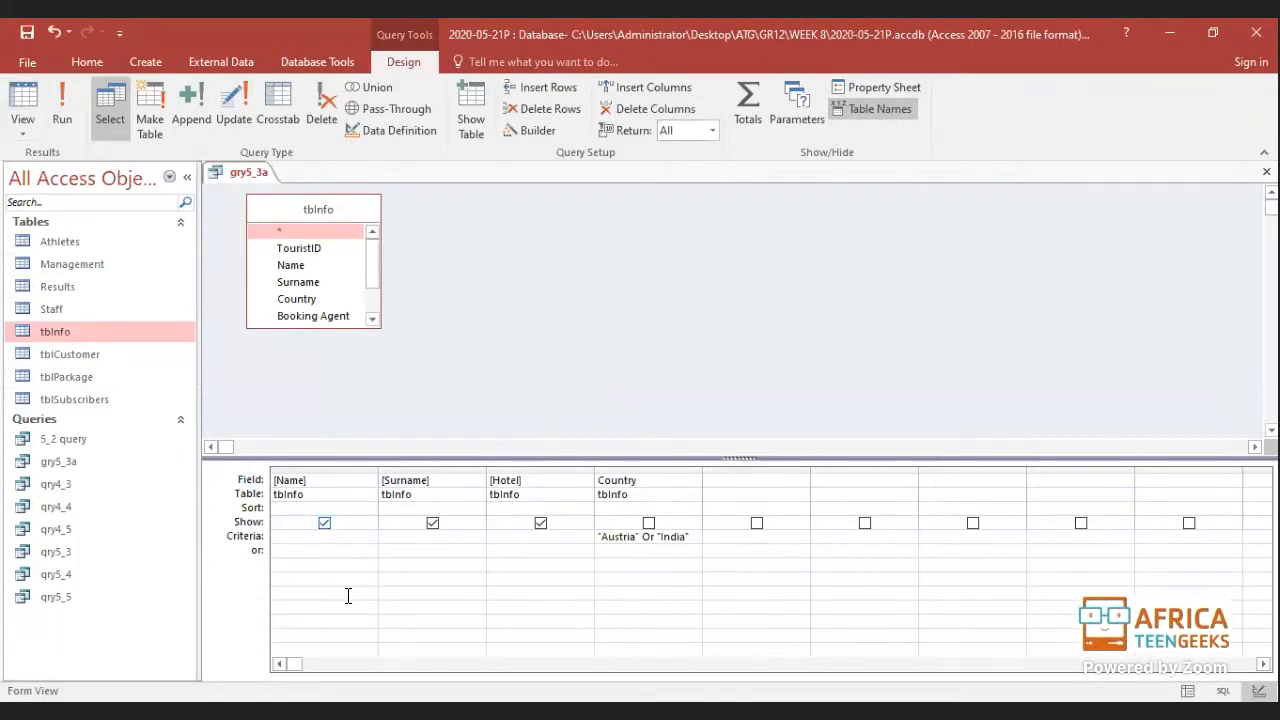
{"action": "left_click", "coordinate": [477, 509]}
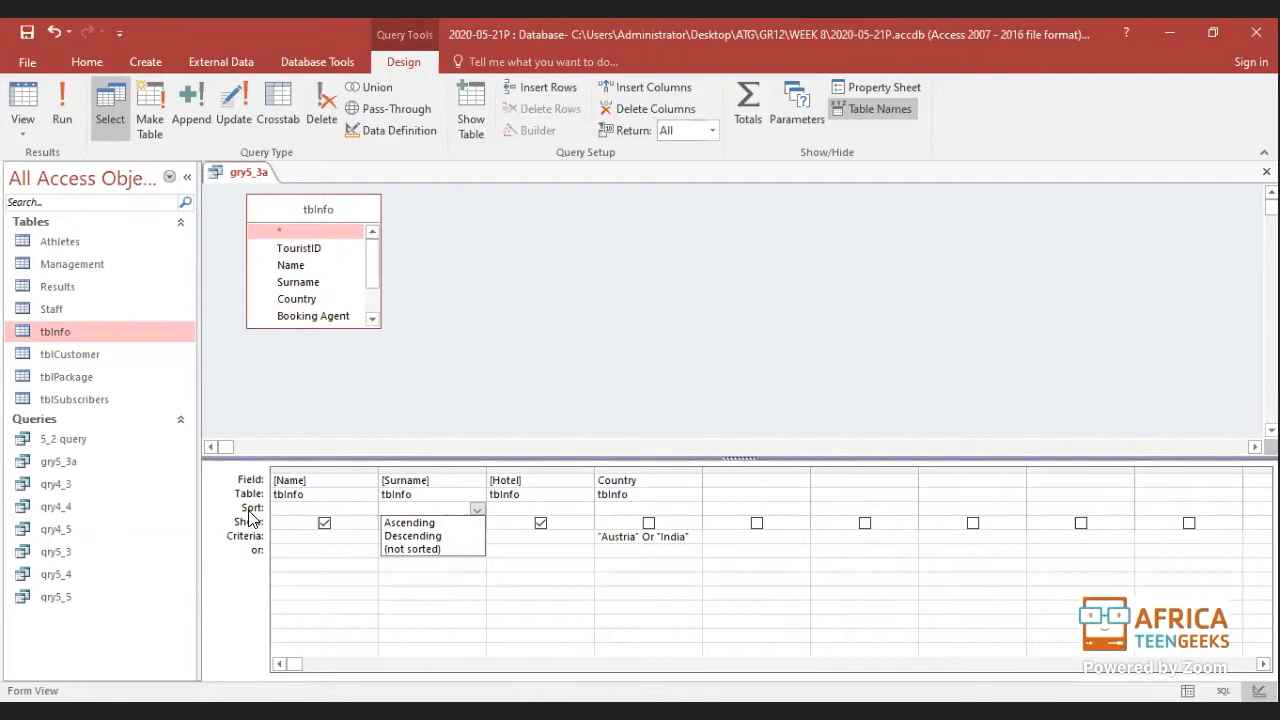
{"action": "left_click", "coordinate": [398, 523]}
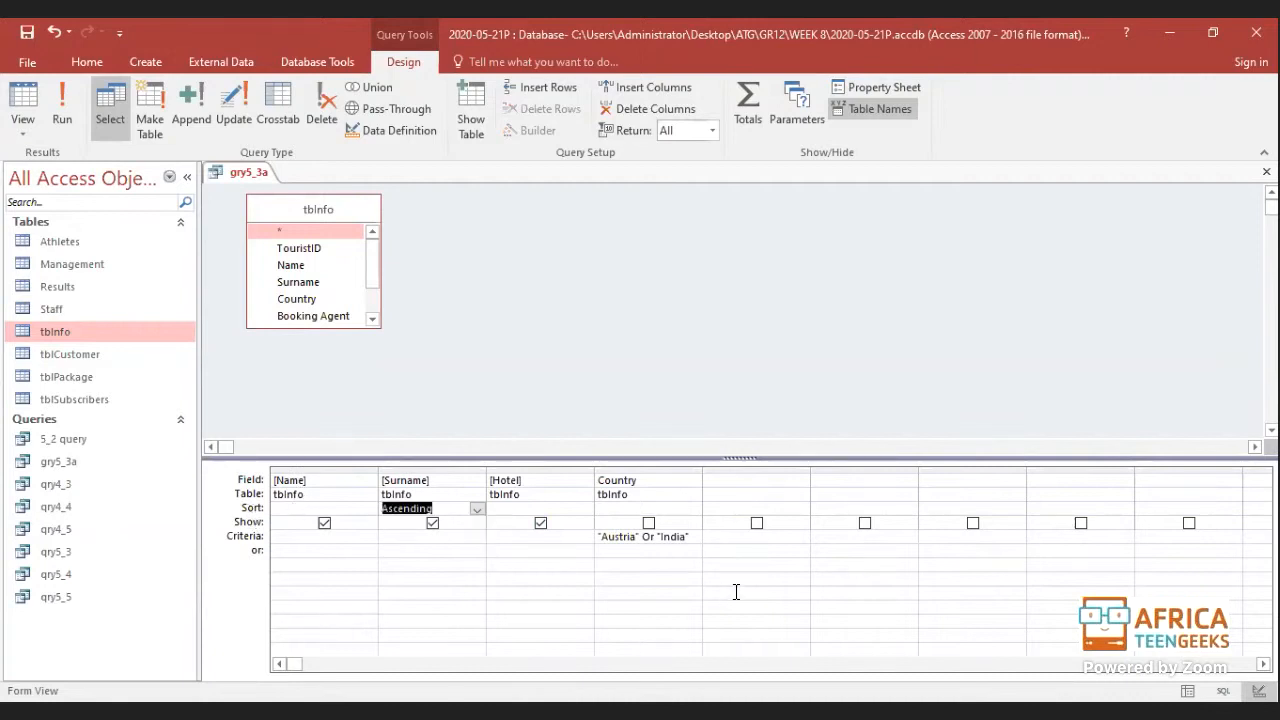
{"action": "left_click", "coordinate": [732, 592]}
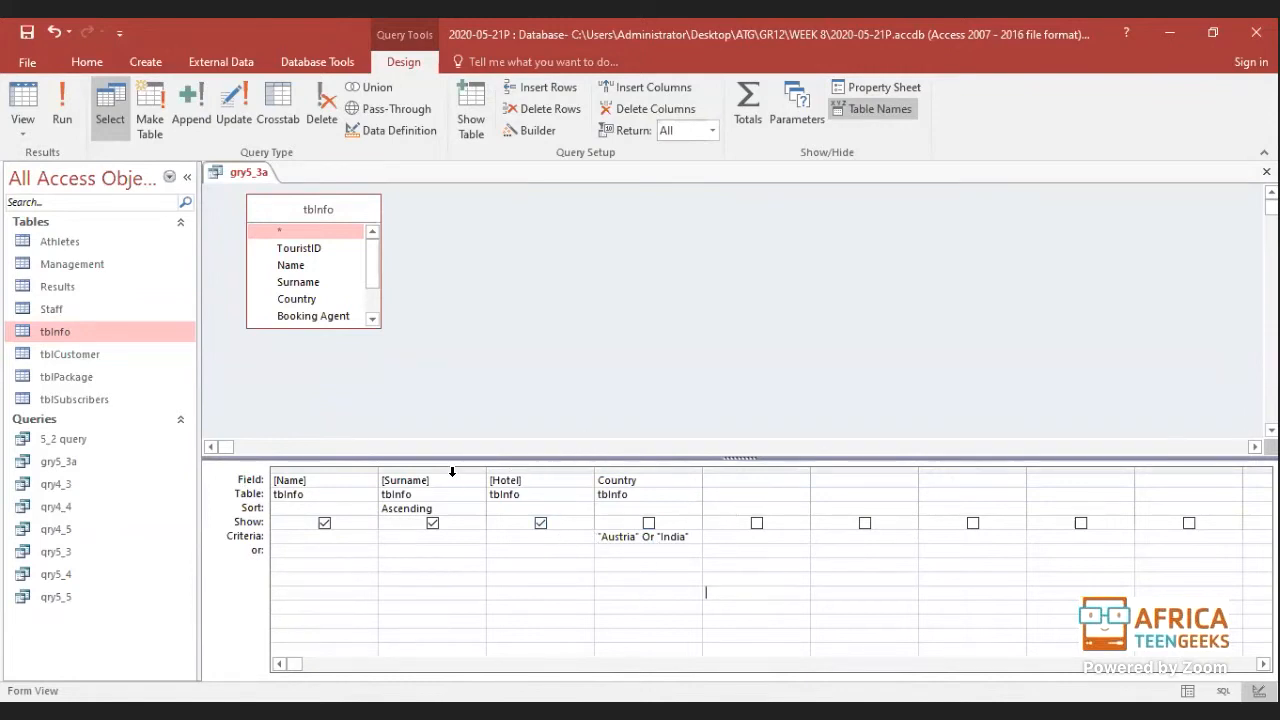
{"action": "left_click", "coordinate": [22, 100]}
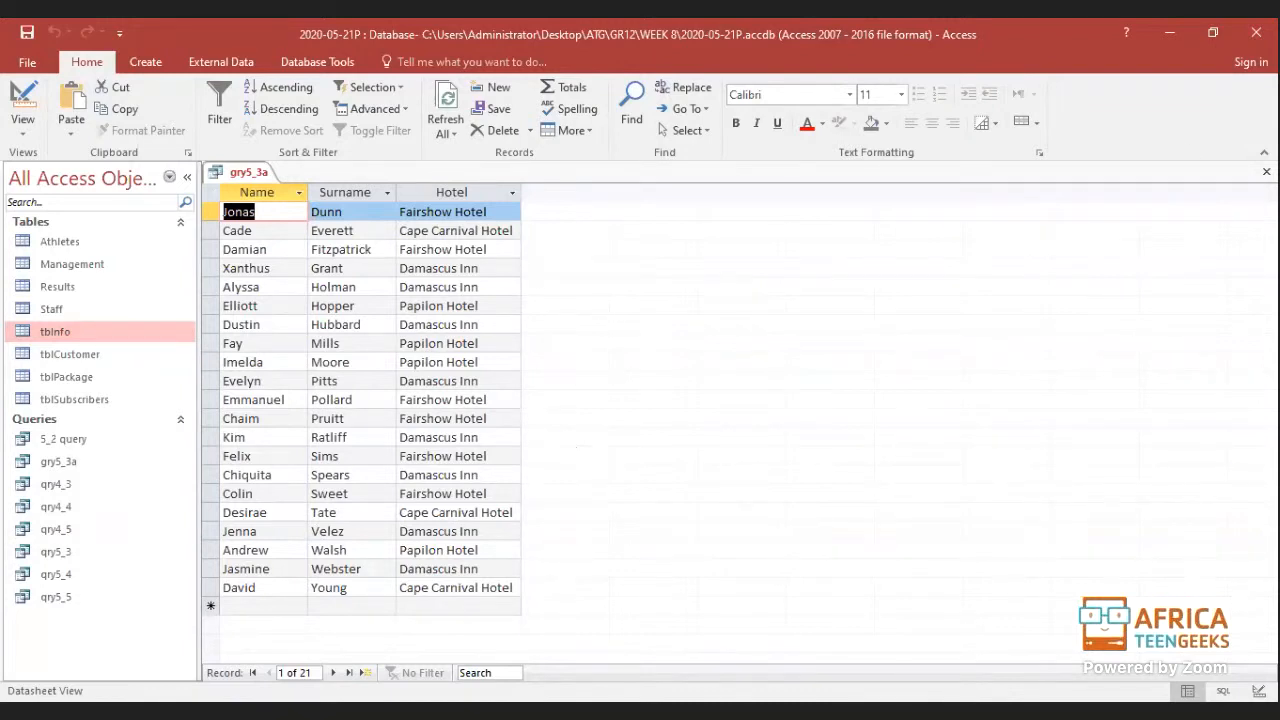
{"action": "left_click", "coordinate": [1266, 172]}
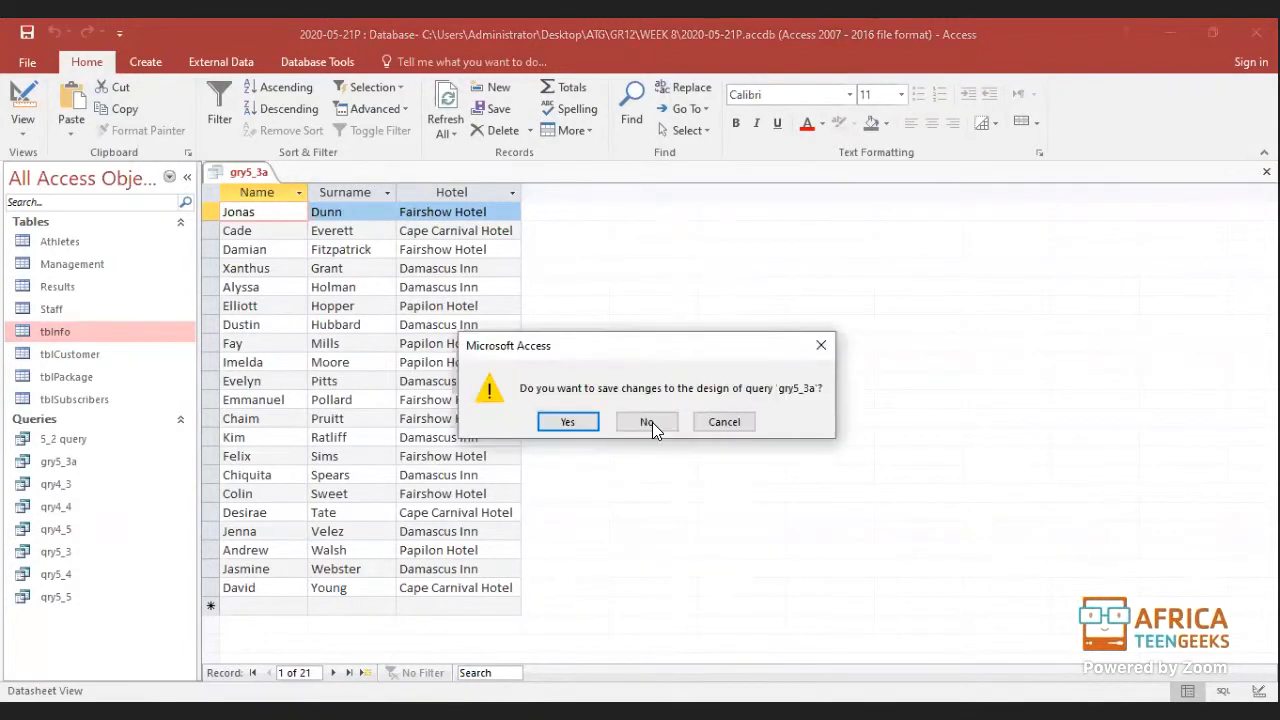
Step: Open the query qry5_5 in Design View
{"action": "double_click", "coordinate": [68, 598]}
{"action": "left_click", "coordinate": [21, 97]}
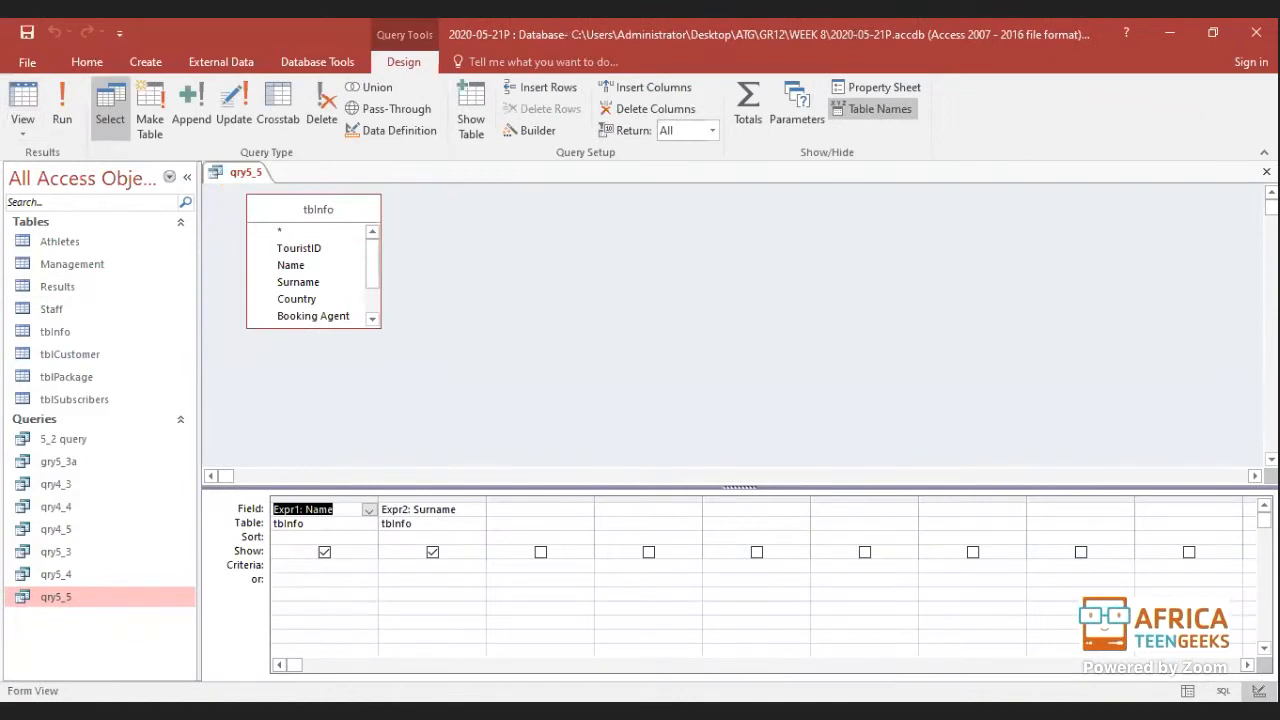
{"action": "key", "text": "alt+Tab"}
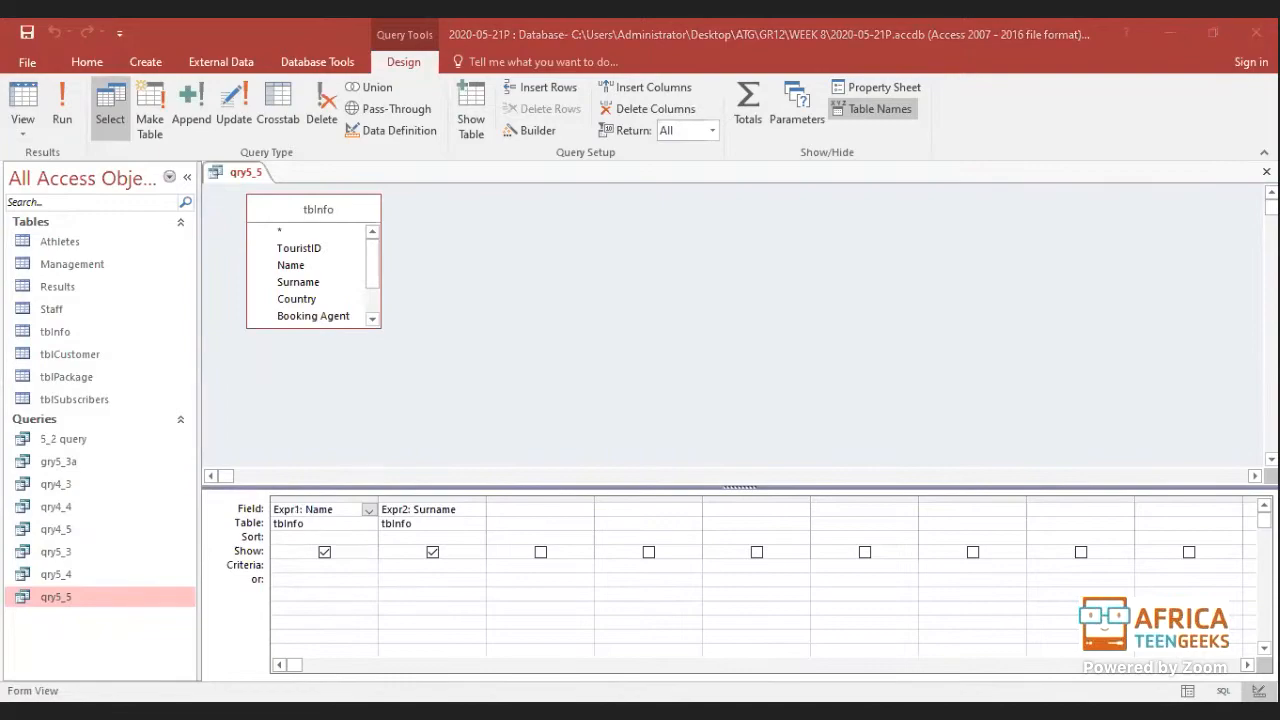
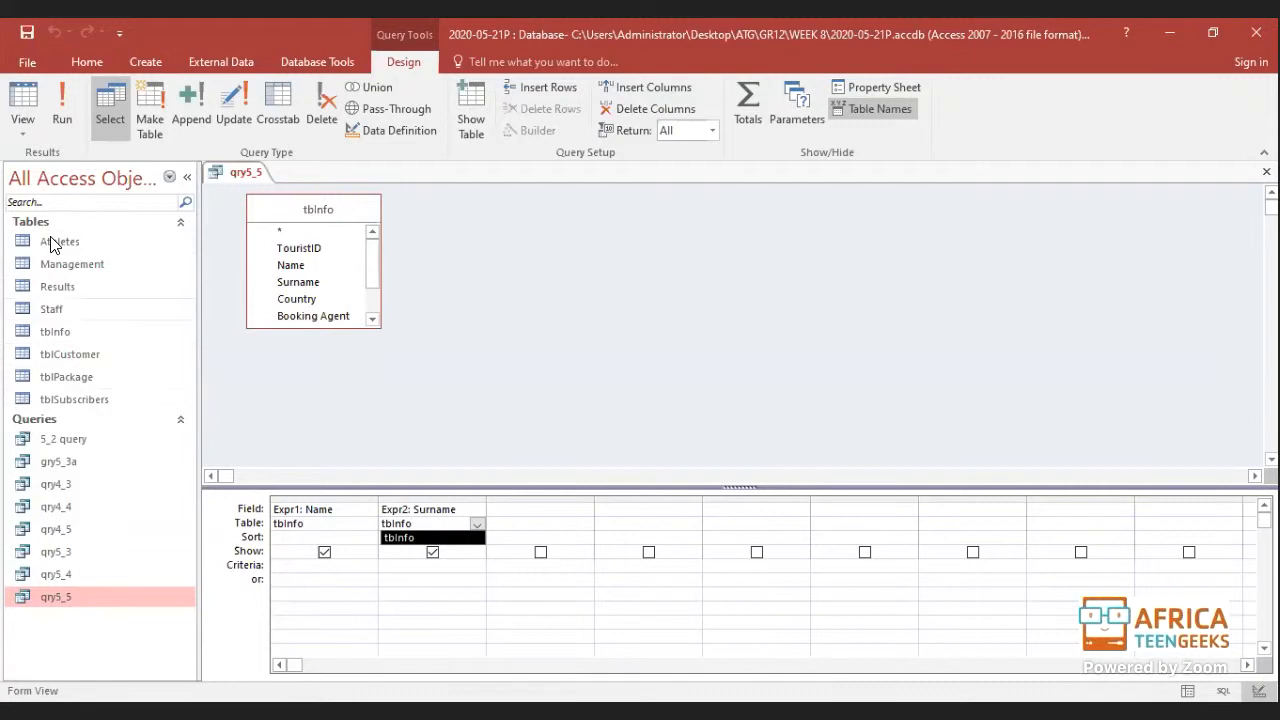
{"action": "left_click", "coordinate": [290, 566]}
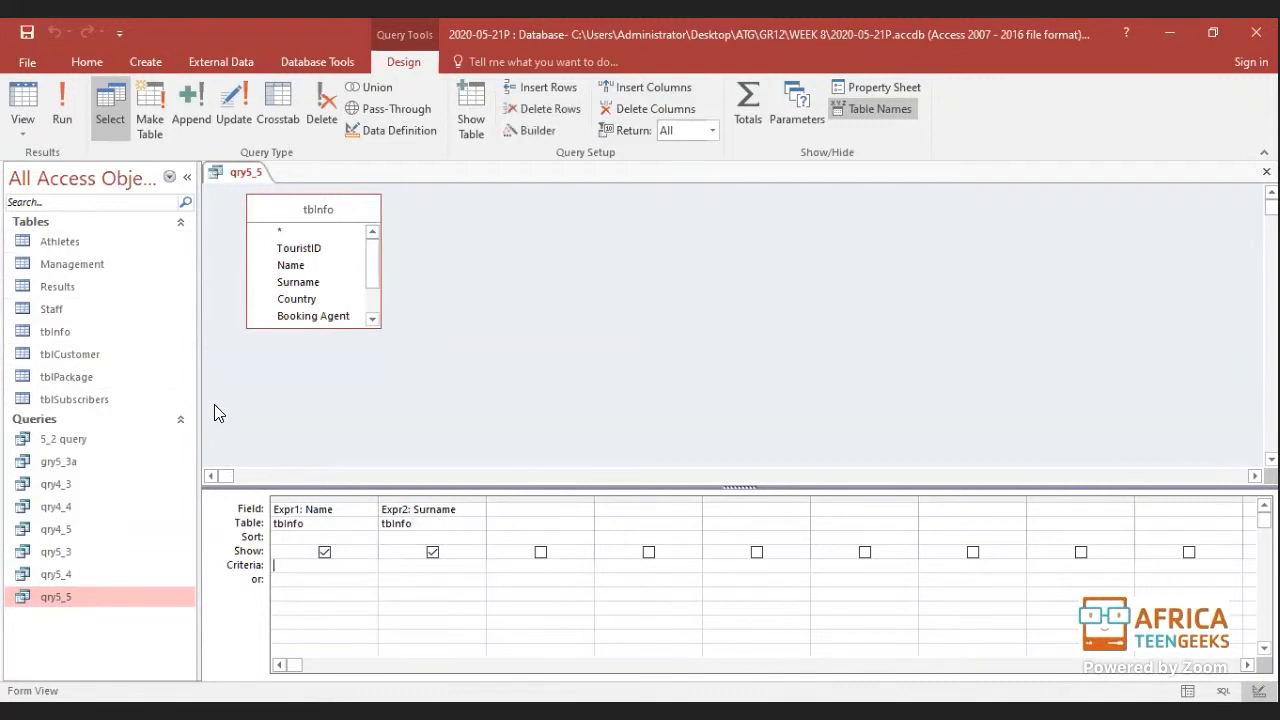
{"action": "left_click", "coordinate": [532, 510]}
{"action": "type", "text": "Total"}
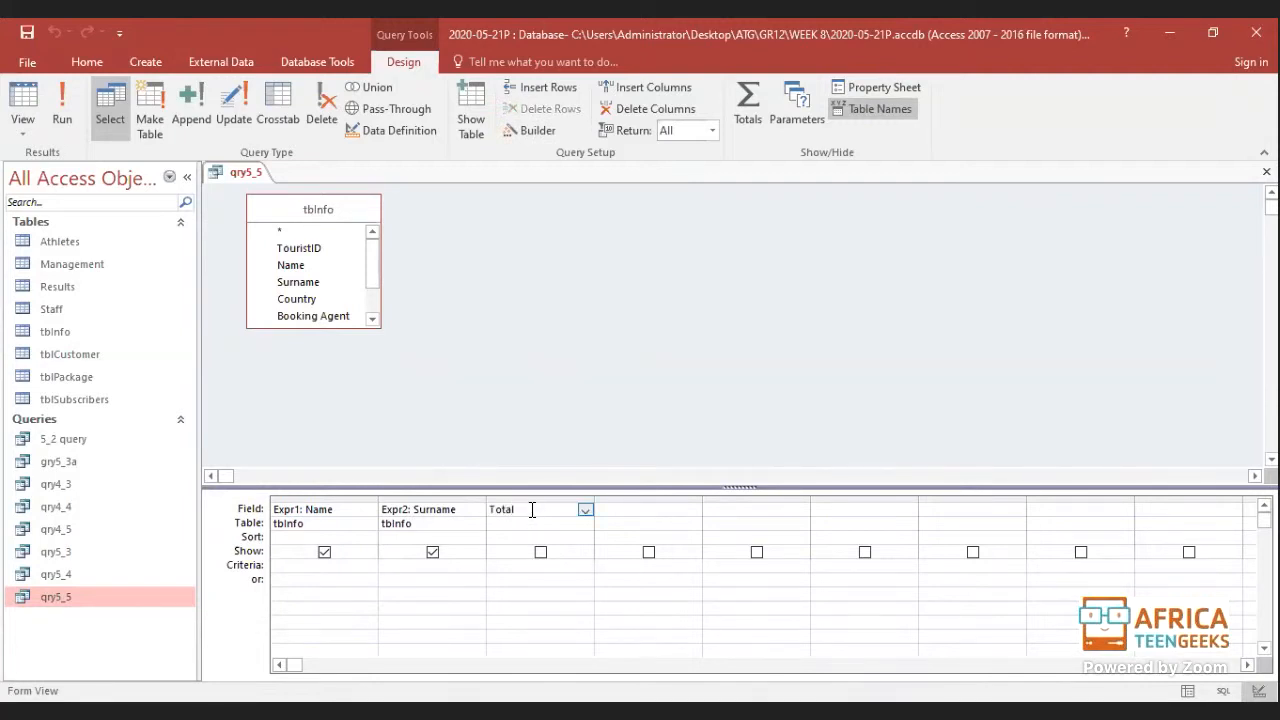
{"action": "type", "text": "Cost:"}
{"action": "left_click_drag", "start_coordinate": [770, 490], "coordinate": [769, 490]}
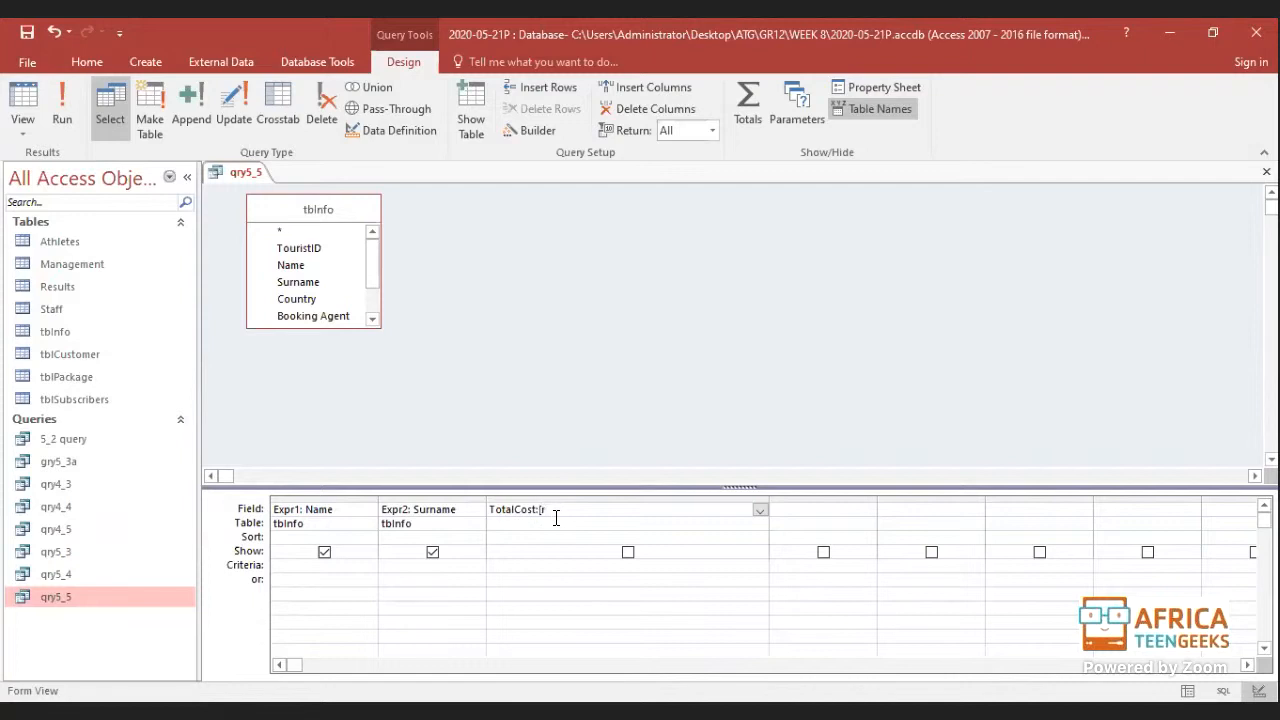
{"action": "type", "text": "room"}
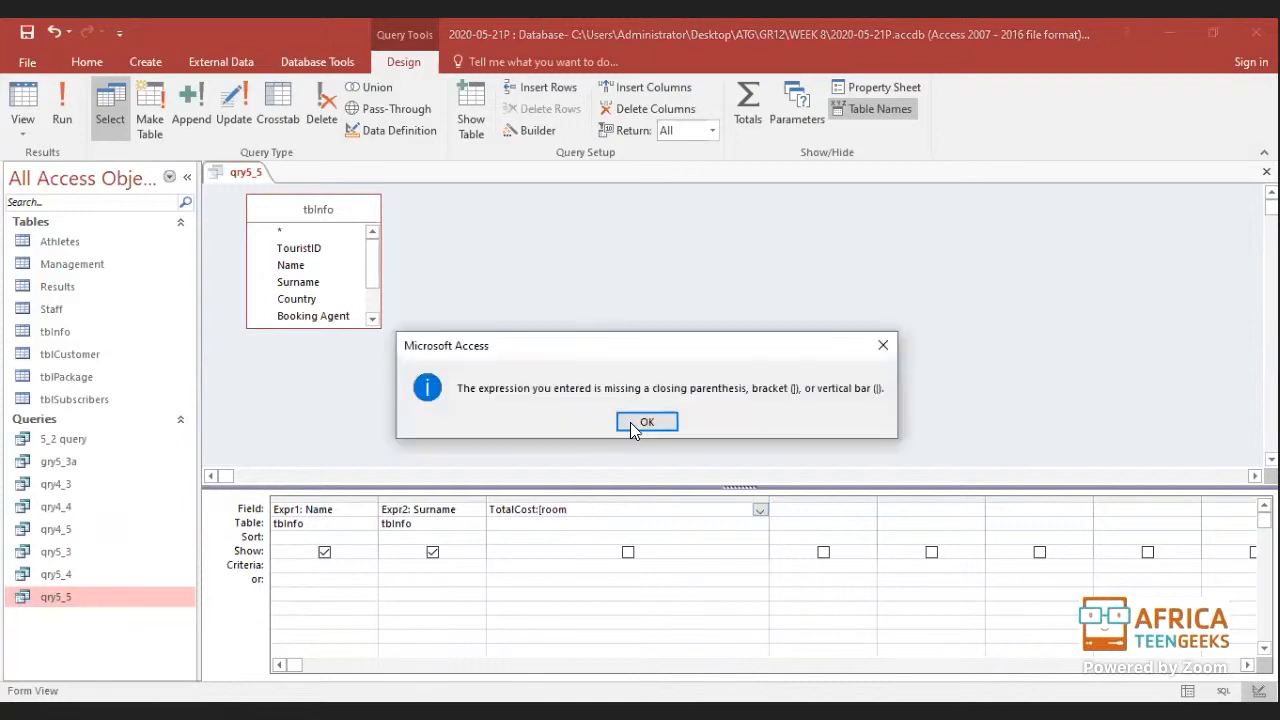
{"action": "left_click", "coordinate": [630, 422]}
{"action": "key", "text": "BackSpace"}
{"action": "key", "text": "BackSpace"}
{"action": "key", "text": "BackSpace"}
{"action": "key", "text": "BackSpace"}
{"action": "key", "text": "BackSpace"}
{"action": "key", "text": "BackSpace"}
{"action": "key", "text": "BackSpace"}
{"action": "key", "text": "BackSpace"}
{"action": "key", "text": "BackSpace"}
{"action": "key", "text": "BackSpace"}
{"action": "key", "text": "BackSpace"}
{"action": "key", "text": "BackSpace"}
{"action": "key", "text": "BackSpace"}
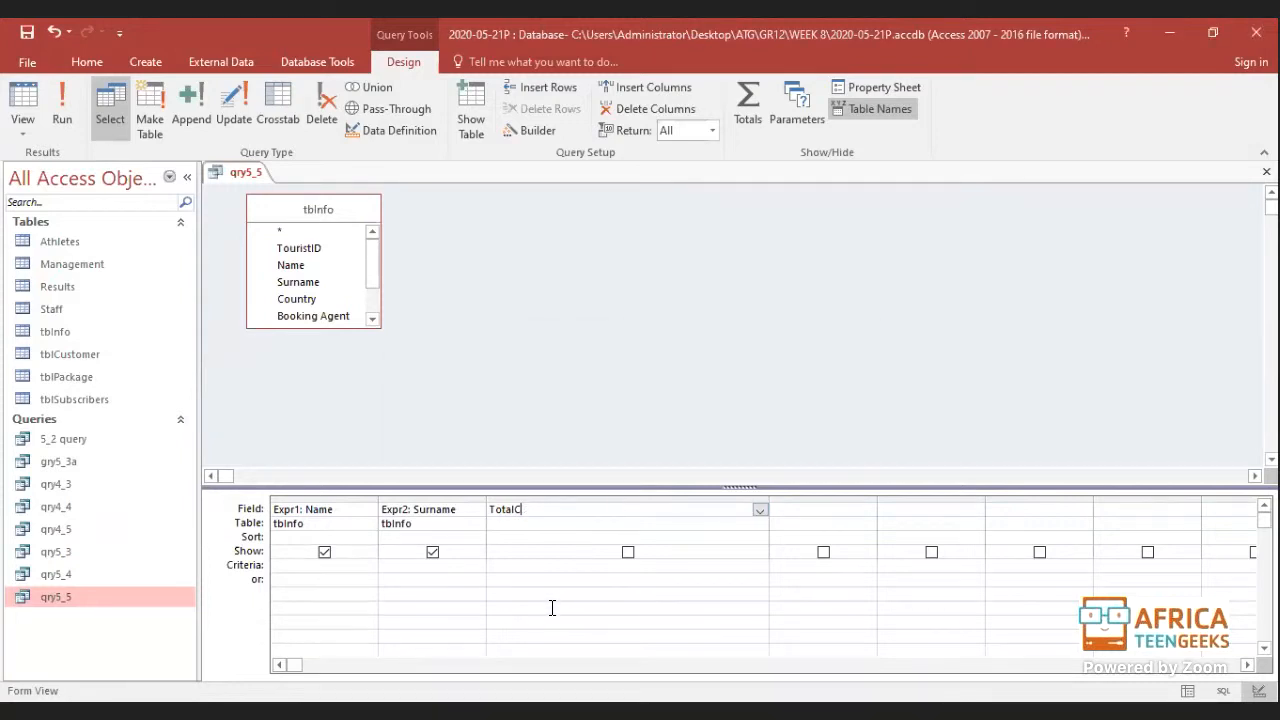
{"action": "key", "text": "BackSpace"}
{"action": "key", "text": "BackSpace"}
Step: Enlarge the tbInfo field list to show all its fields, and preview the qry5_5 results before returning to Design View
{"action": "left_click_drag", "start_coordinate": [300, 327], "coordinate": [302, 434]}
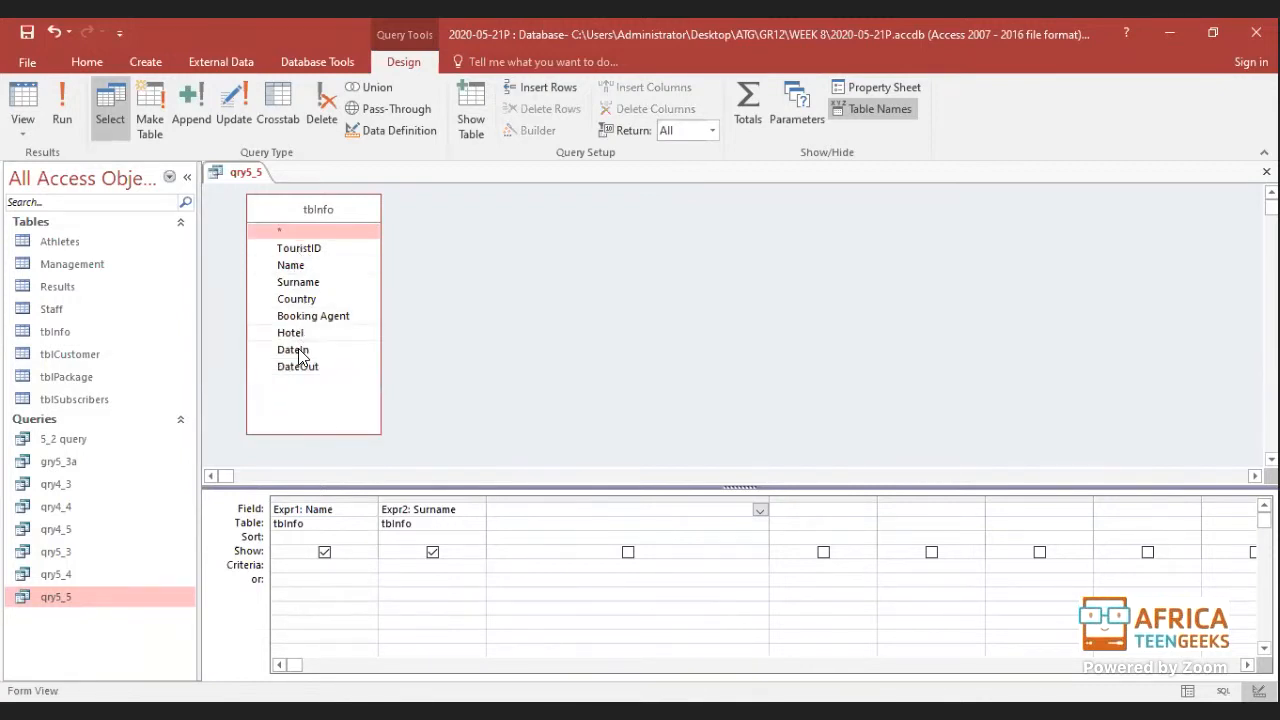
{"action": "left_click", "coordinate": [560, 606]}
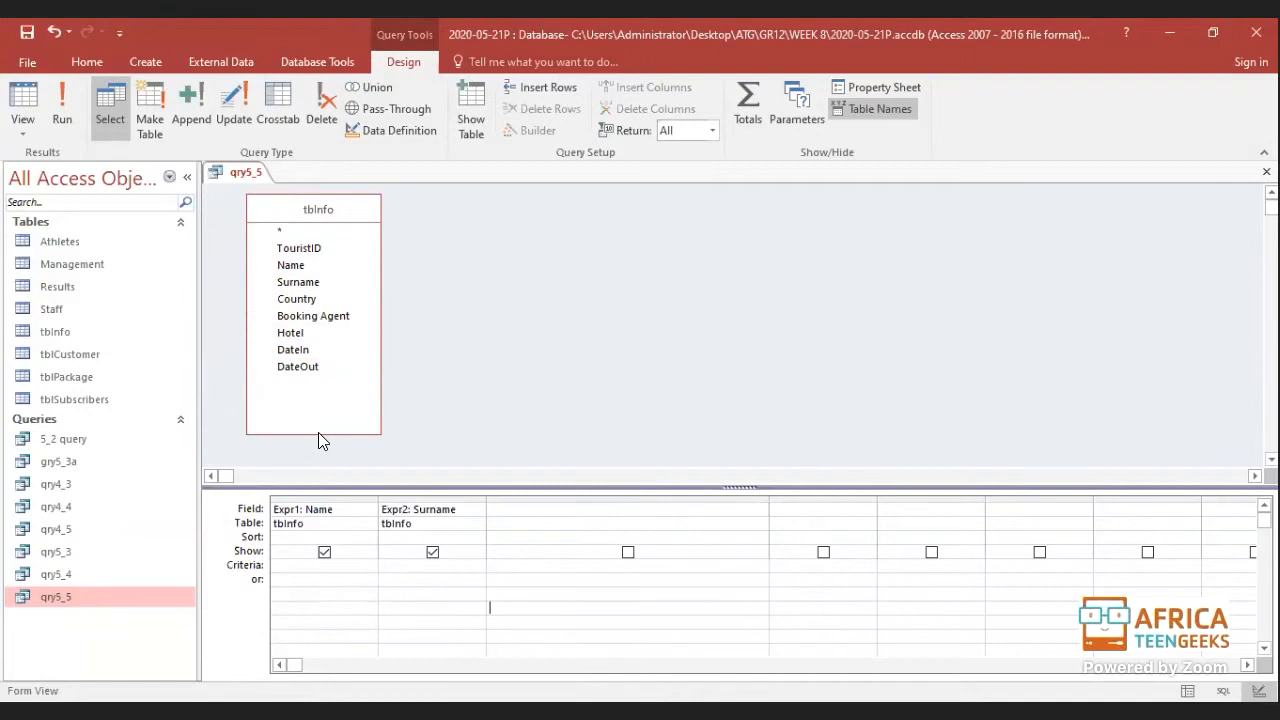
{"action": "left_click", "coordinate": [22, 97]}
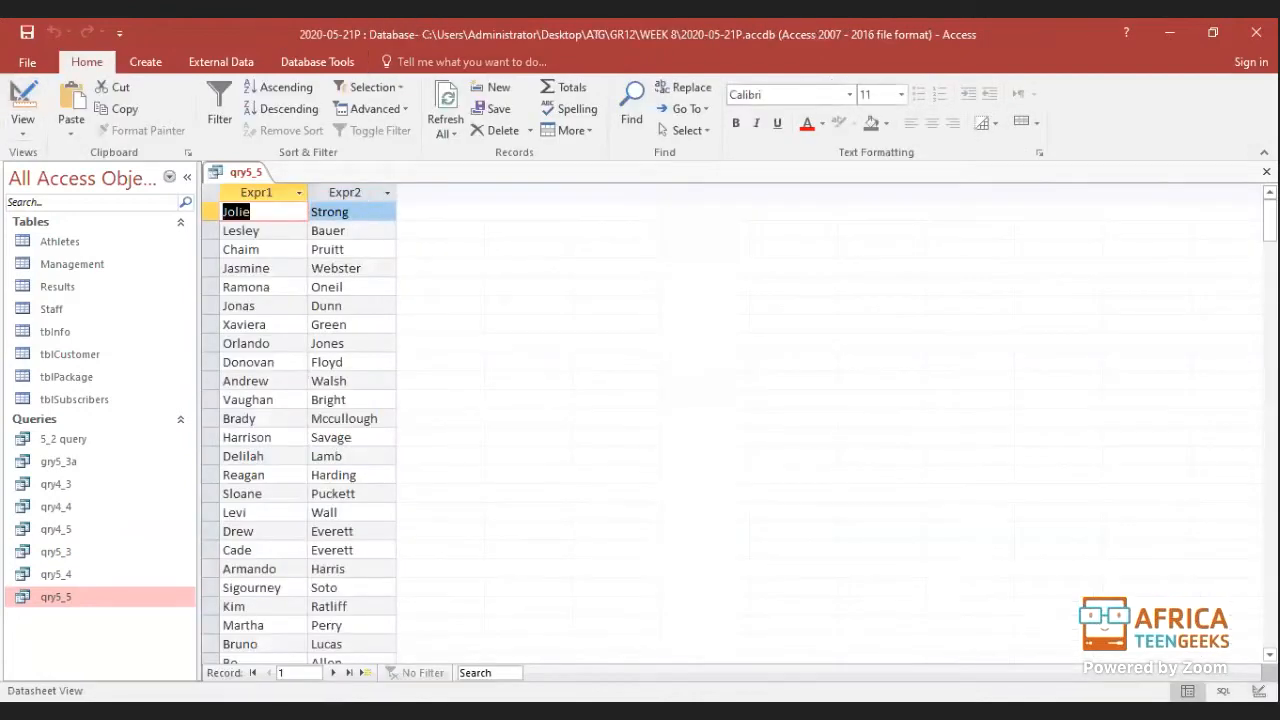
{"action": "left_click", "coordinate": [22, 97]}
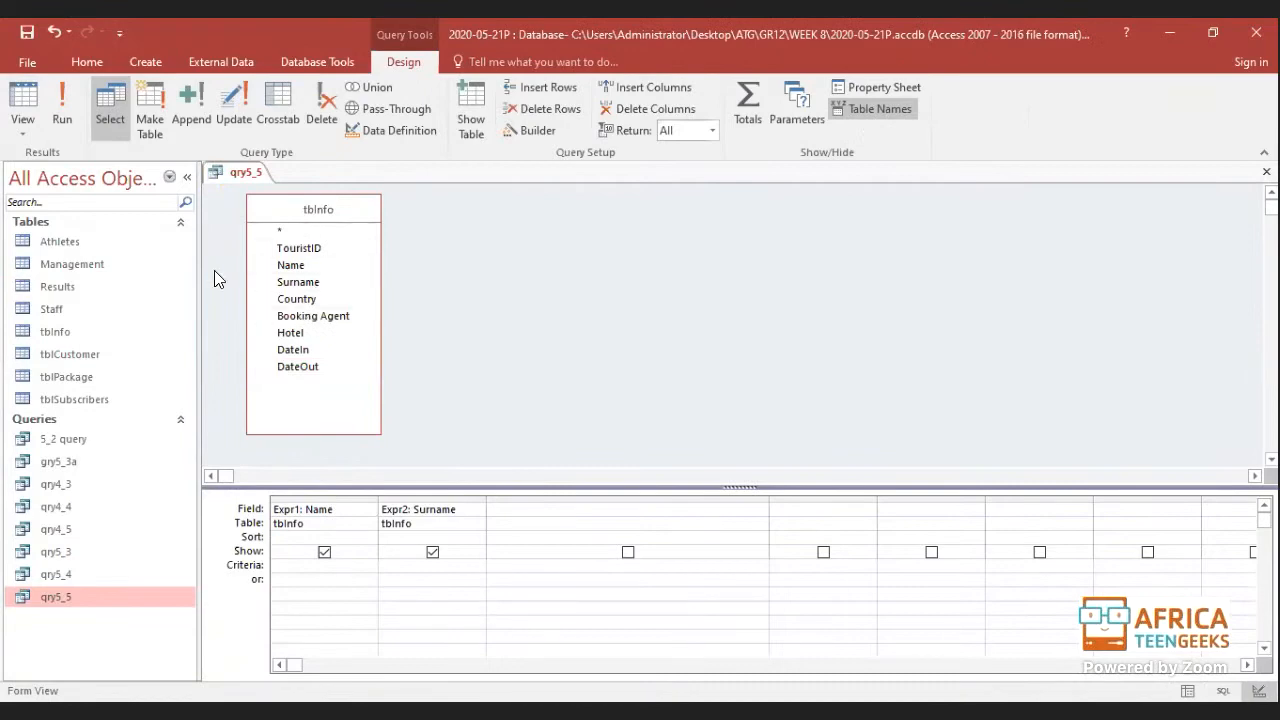
Step: Look through the records and the field structure of the tbInfo table, and close the table
{"action": "double_click", "coordinate": [58, 333]}
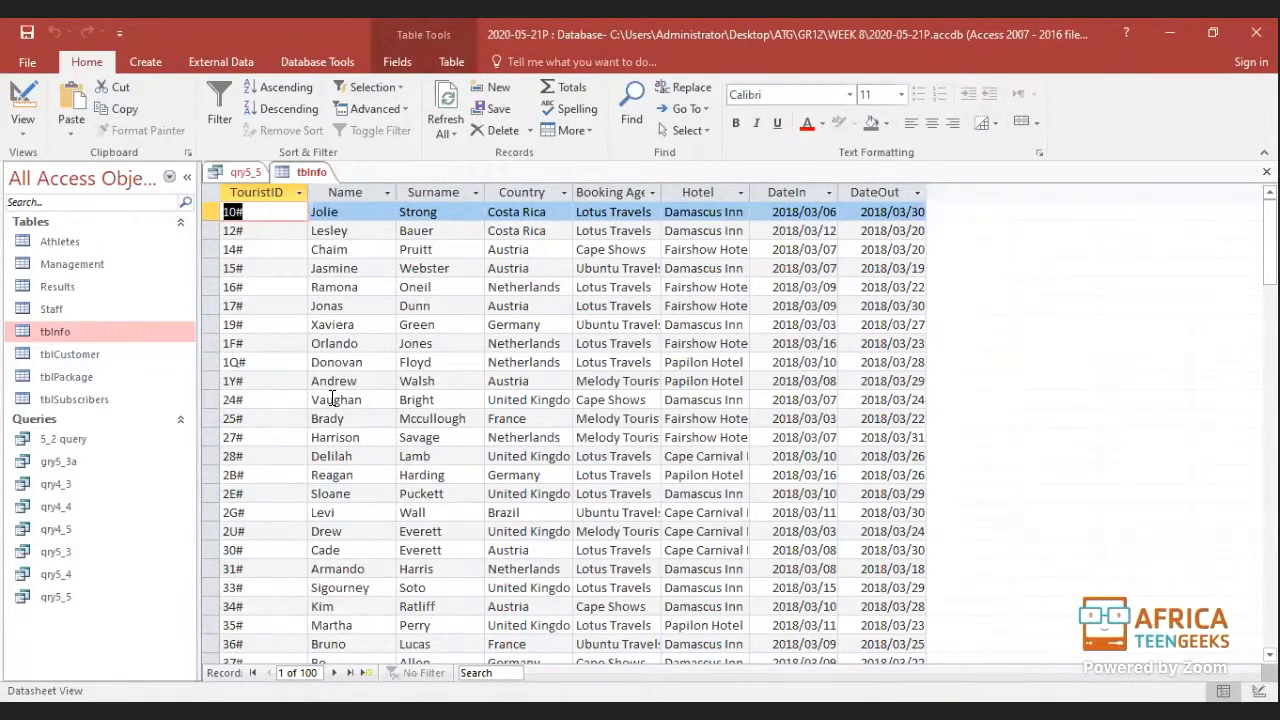
{"action": "scroll", "coordinate": [334, 432], "scroll_direction": "down", "scroll_amount": 2}
{"action": "scroll", "coordinate": [337, 448], "scroll_direction": "down", "scroll_amount": 8}
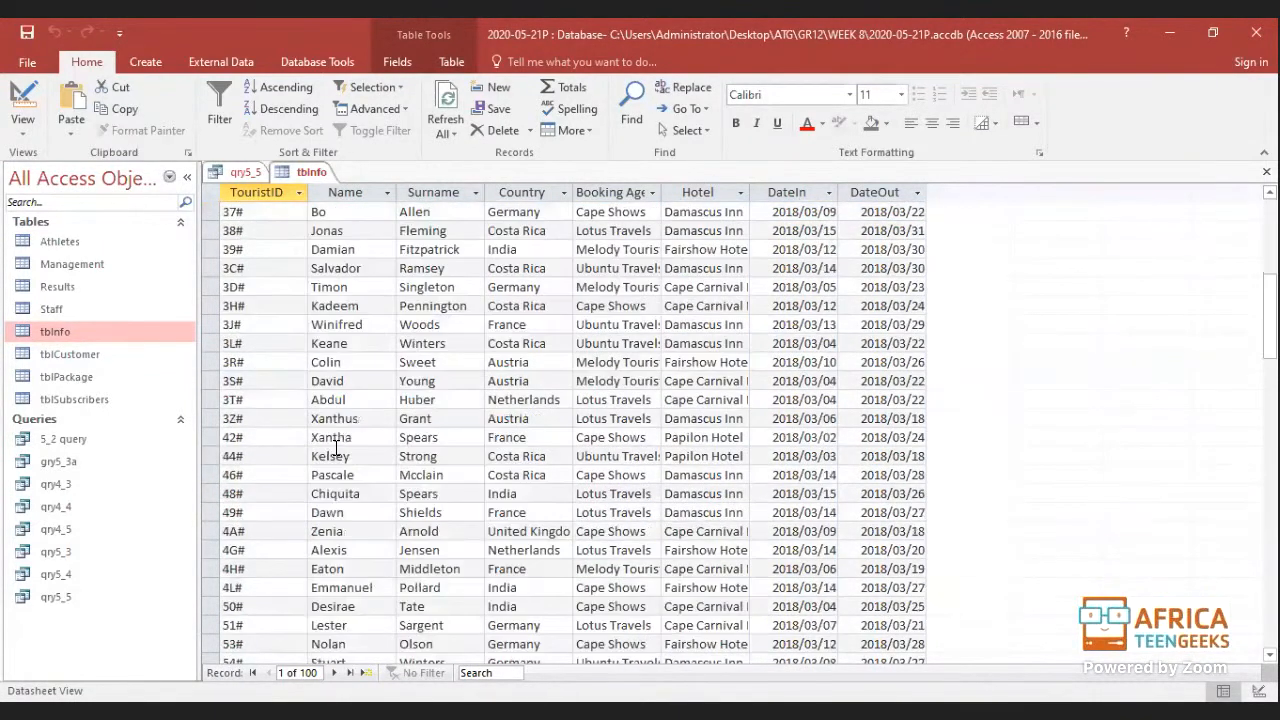
{"action": "scroll", "coordinate": [334, 459], "scroll_direction": "down", "scroll_amount": 10}
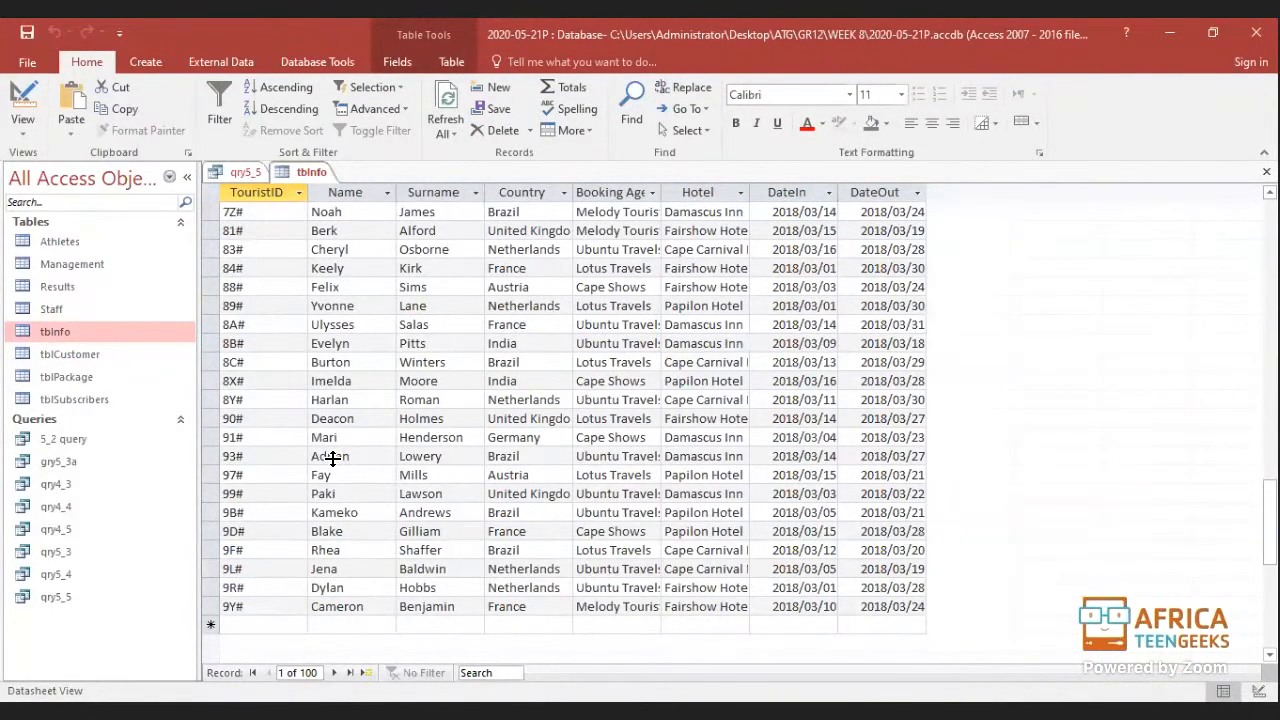
{"action": "left_click", "coordinate": [22, 105]}
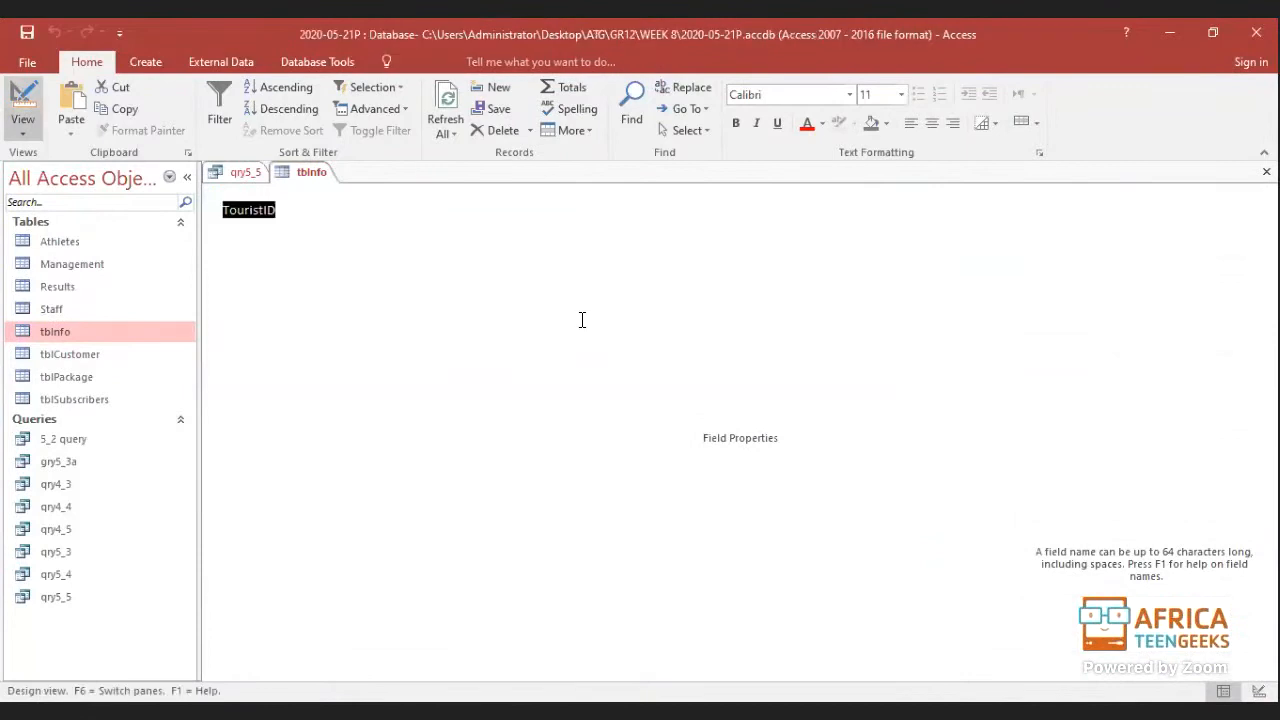
{"action": "left_click", "coordinate": [1266, 172]}
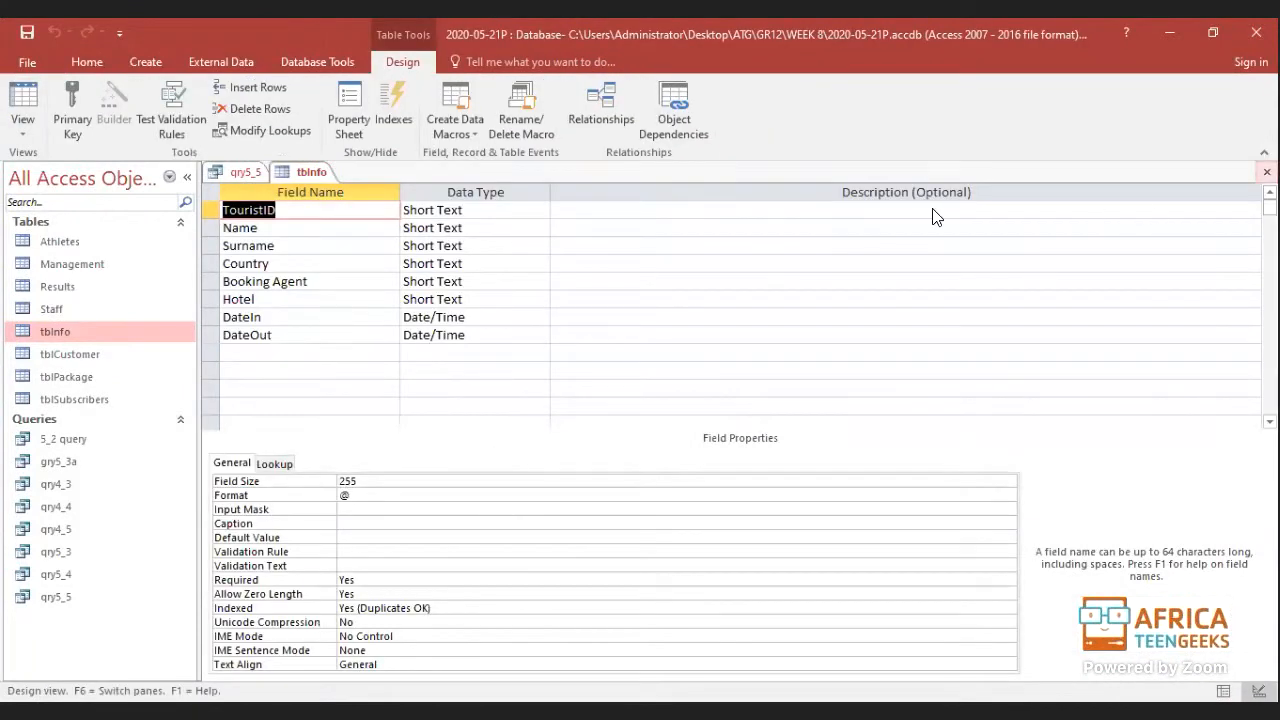
Step: Add the calculated field TotalCost: 2450 after Surname in qry5_5 and check it in the datasheet before returning to Design View
{"action": "left_click", "coordinate": [530, 511]}
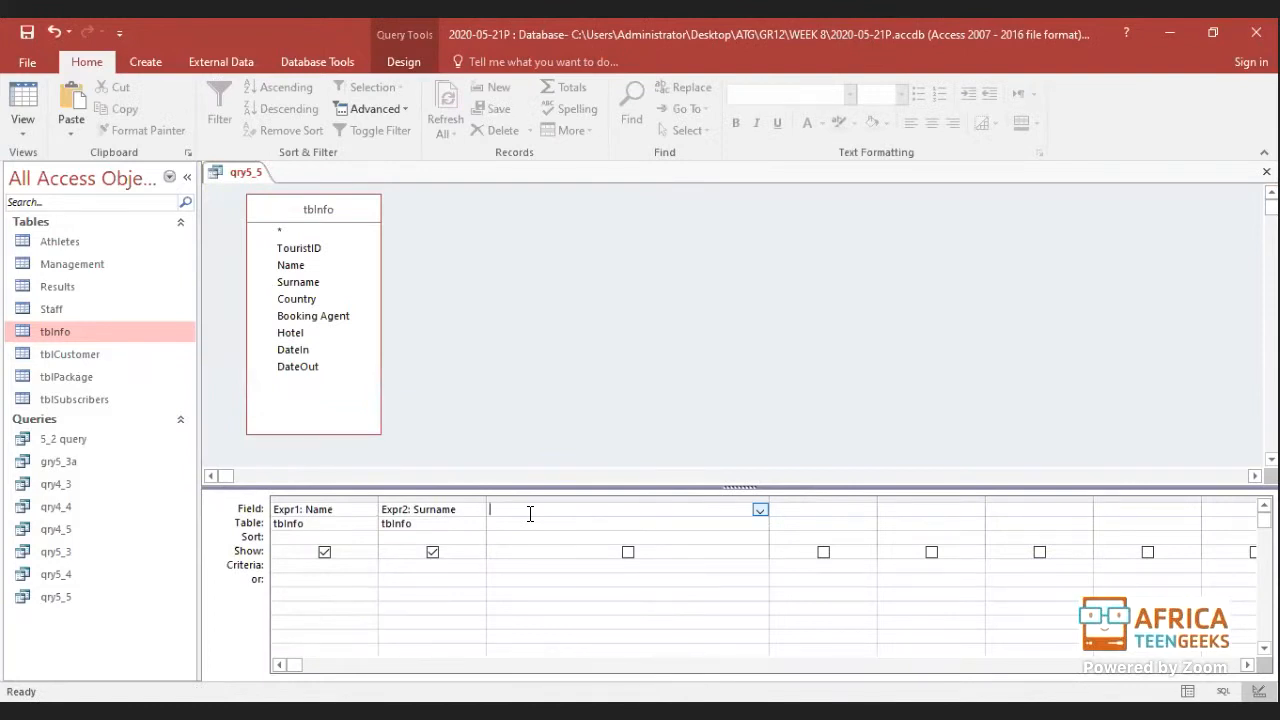
{"action": "type", "text": "Totak"}
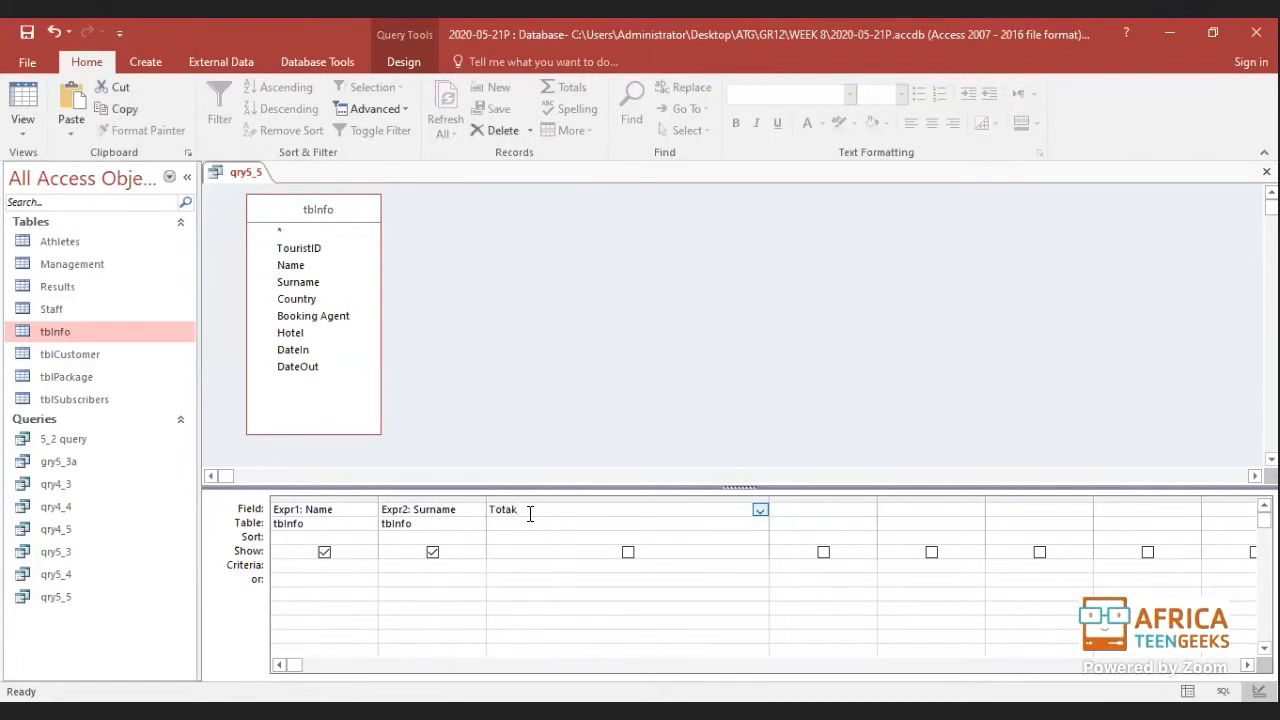
{"action": "key", "text": "BackSpace"}
{"action": "type", "text": "50"}
{"action": "left_click", "coordinate": [569, 606]}
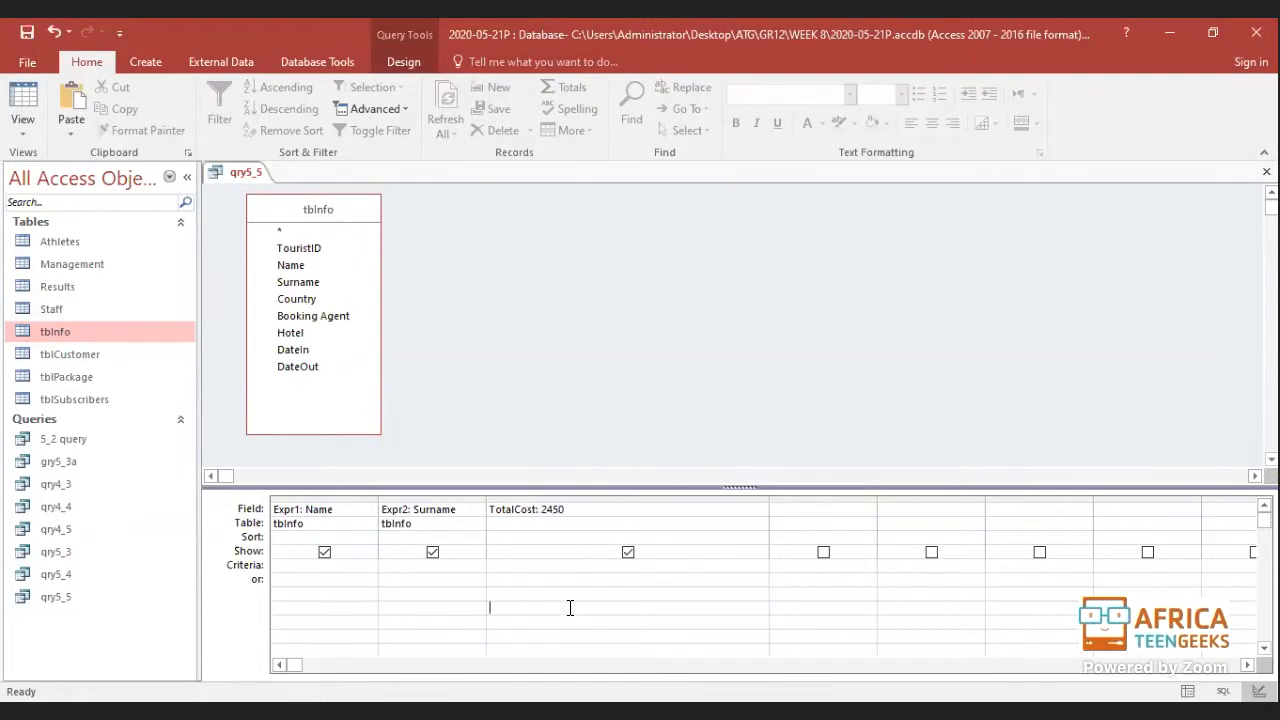
{"action": "left_click", "coordinate": [22, 102]}
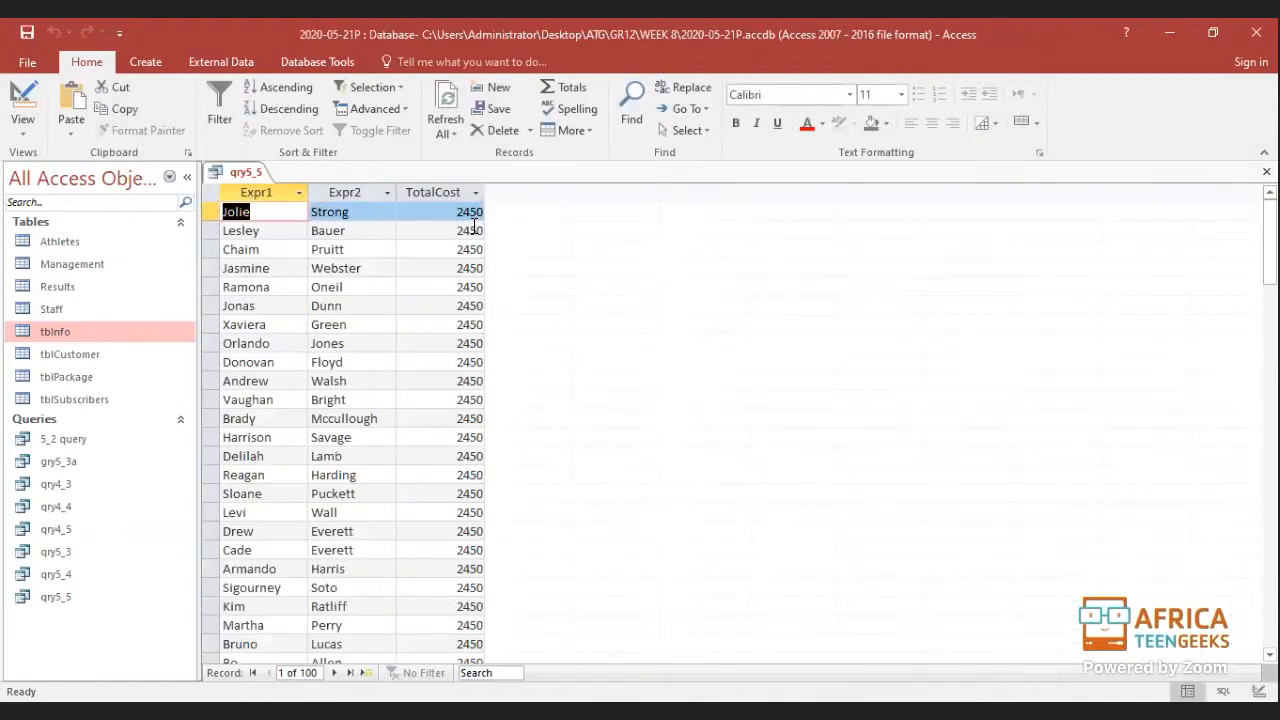
{"action": "left_click", "coordinate": [22, 100]}
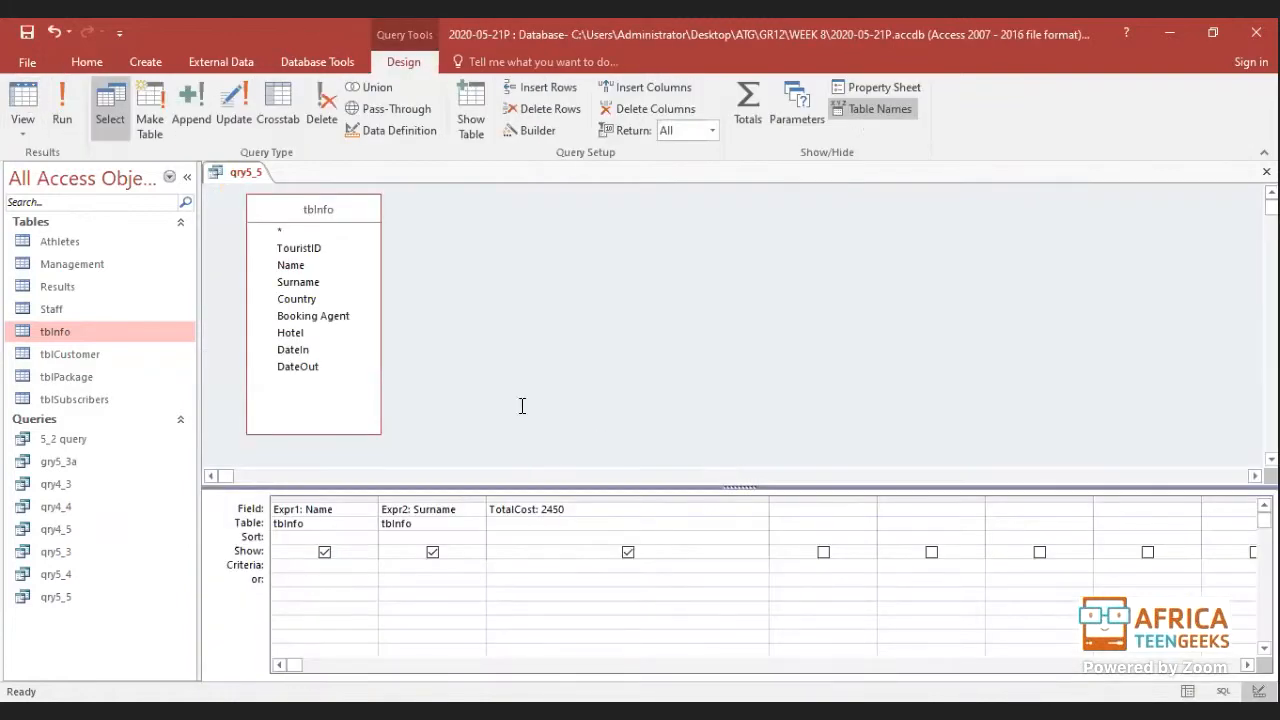
Step: Check the qry5_5 datasheet and the tbInfo records, and close both, saving the query's design changes
{"action": "left_click", "coordinate": [567, 509]}
{"action": "left_click", "coordinate": [17, 105]}
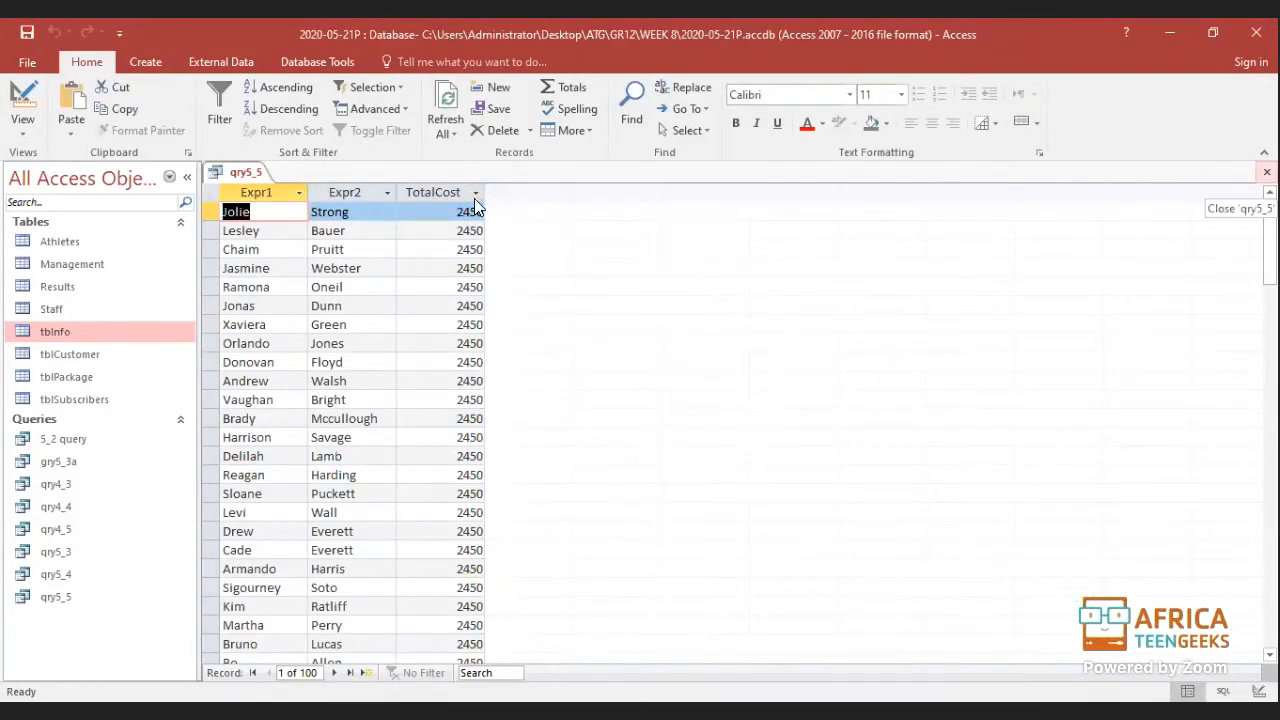
{"action": "left_click", "coordinate": [48, 334]}
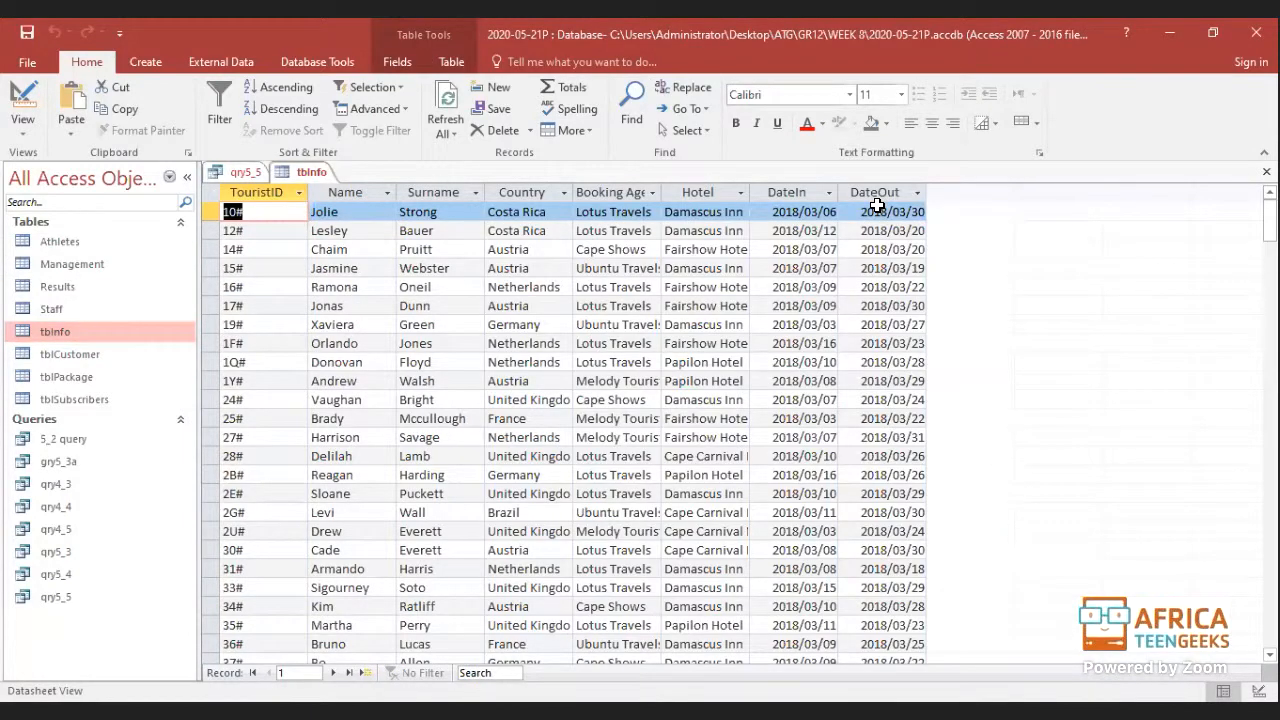
{"action": "left_click", "coordinate": [1266, 172]}
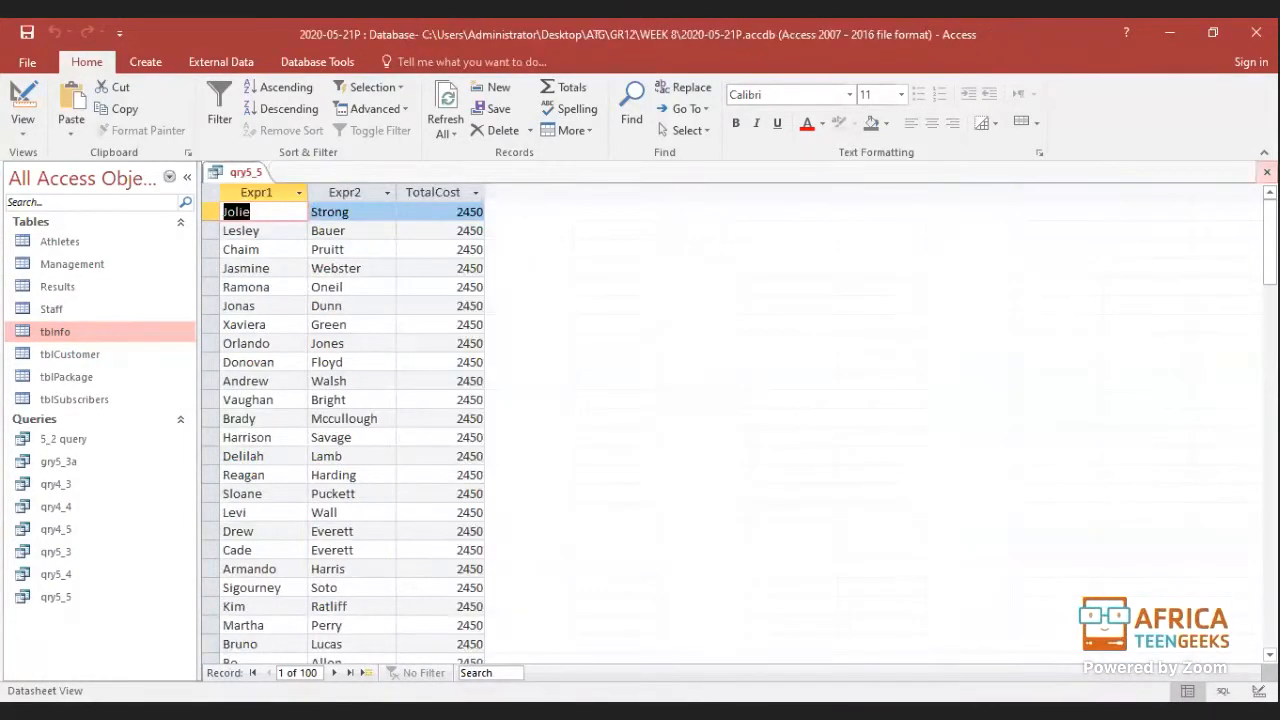
{"action": "left_click", "coordinate": [1266, 172]}
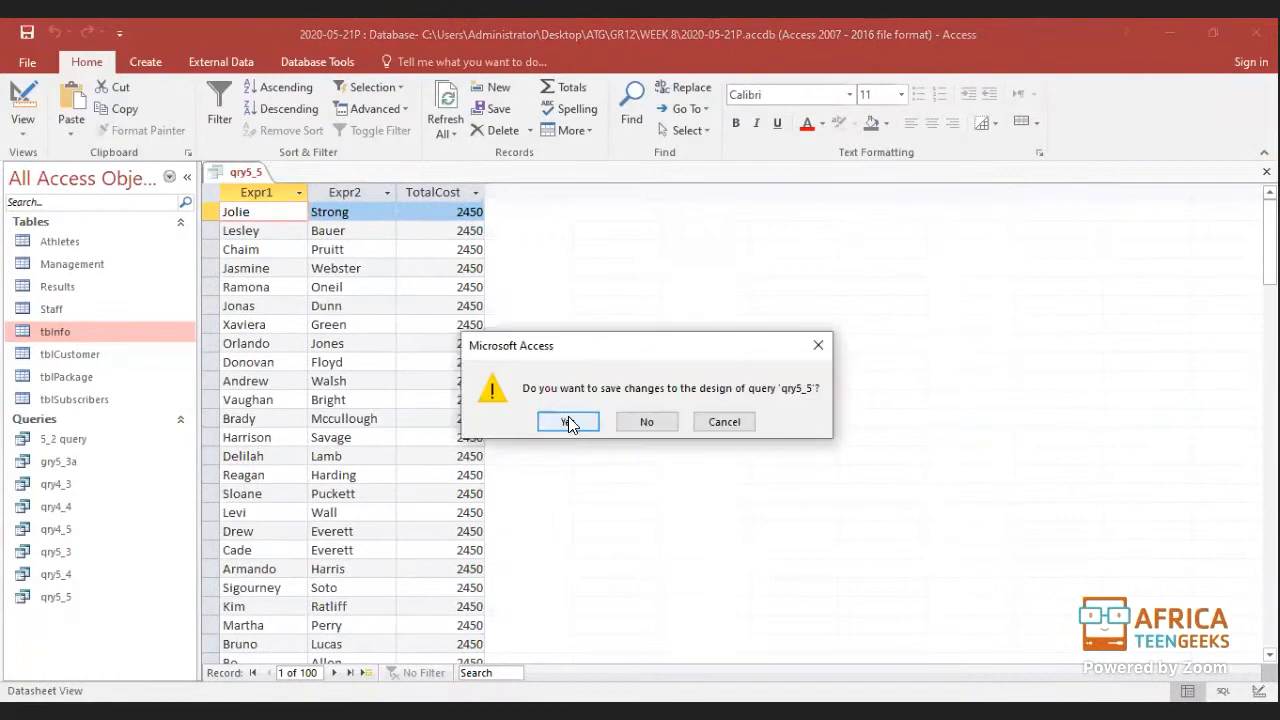
{"action": "left_click", "coordinate": [568, 421]}
Step: Look at the tbInfo field structure, close the table, and reopen qry5_5 in Design View
{"action": "double_click", "coordinate": [54, 332]}
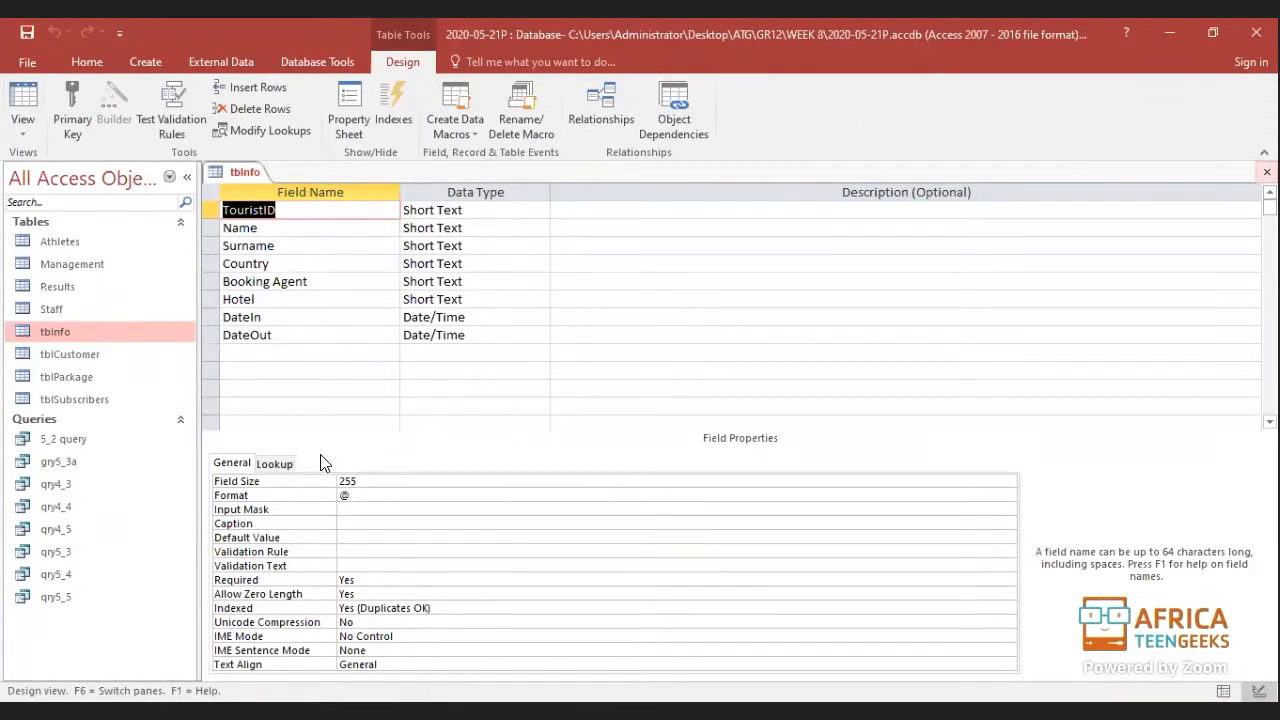
{"action": "key", "text": "ctrl+w"}
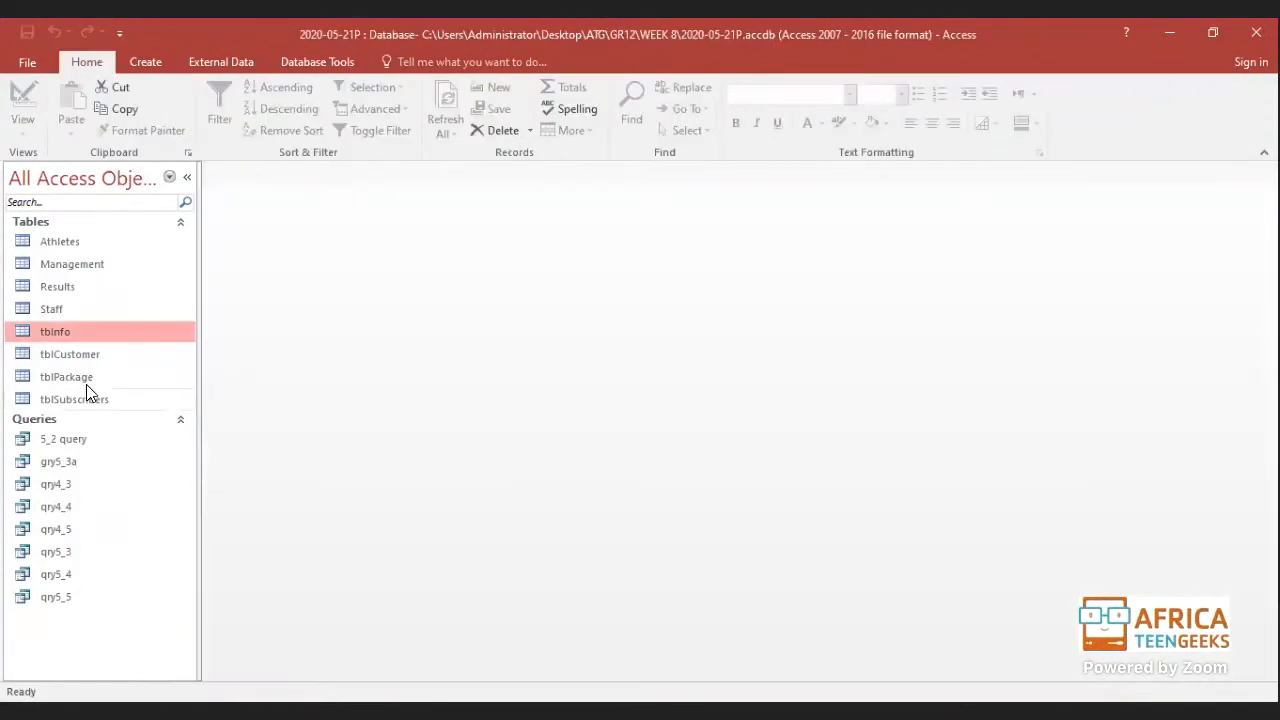
{"action": "double_click", "coordinate": [57, 595]}
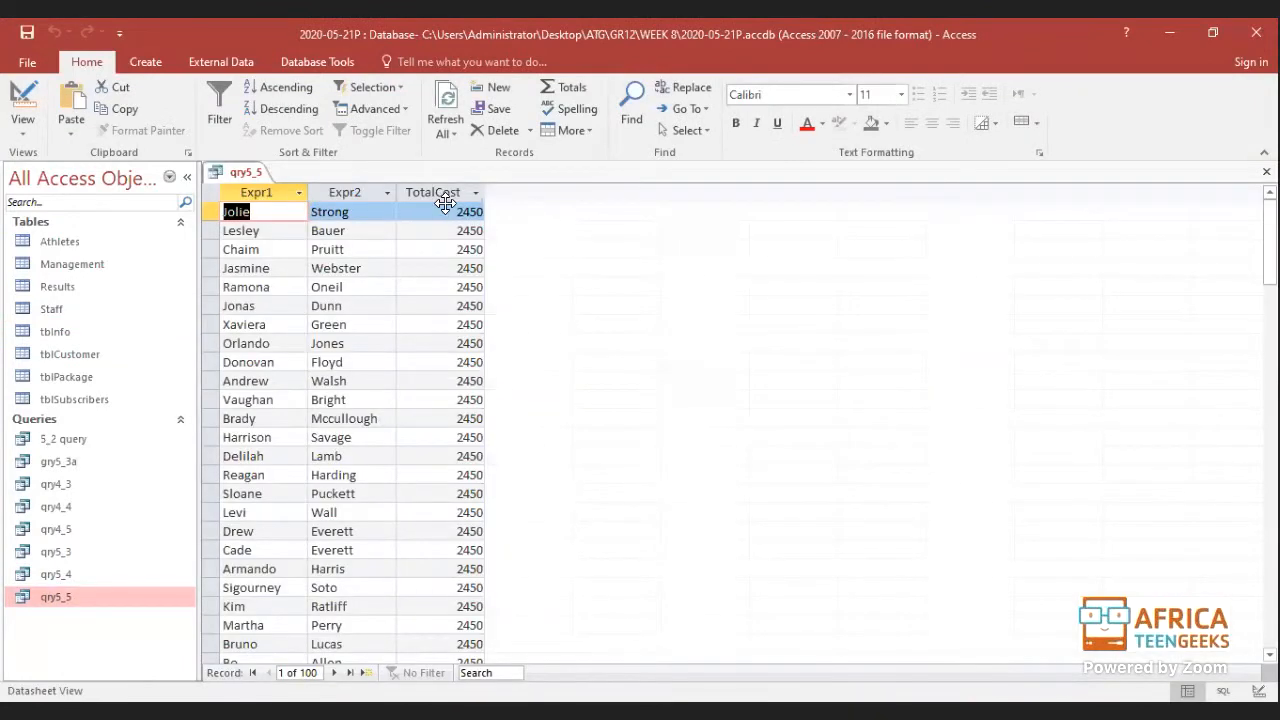
{"action": "left_click", "coordinate": [445, 206]}
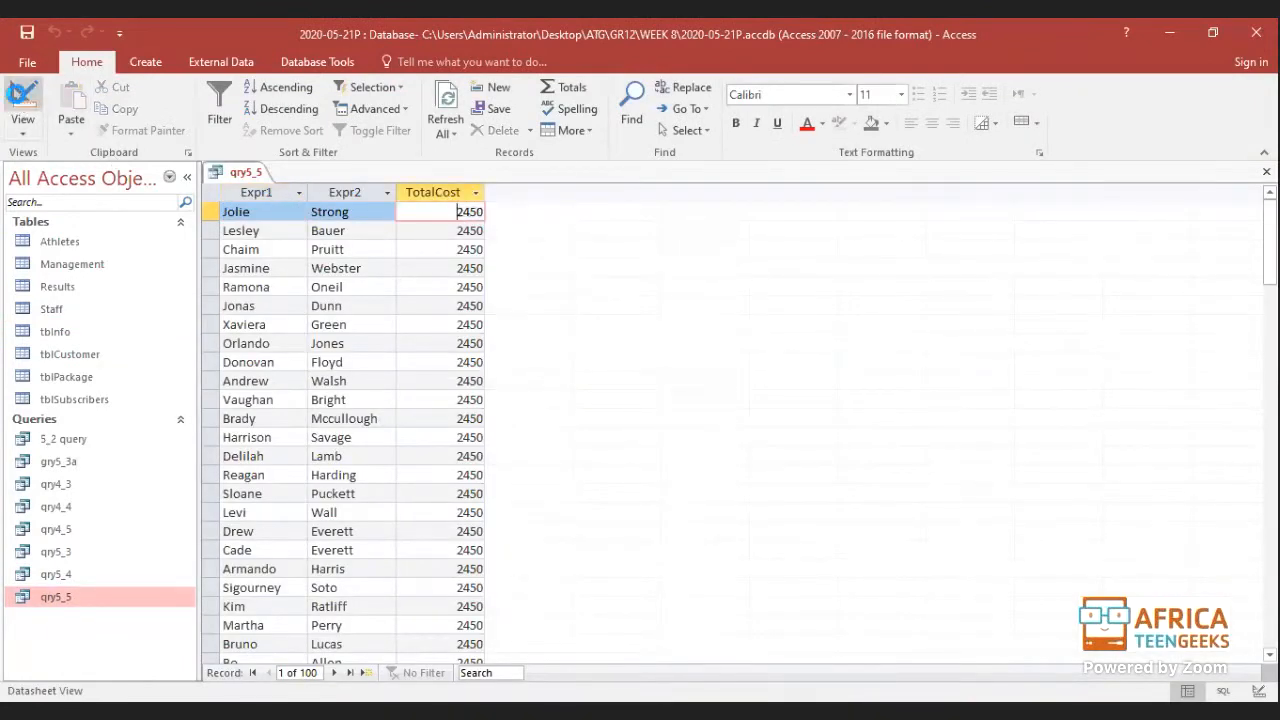
{"action": "left_click", "coordinate": [20, 95]}
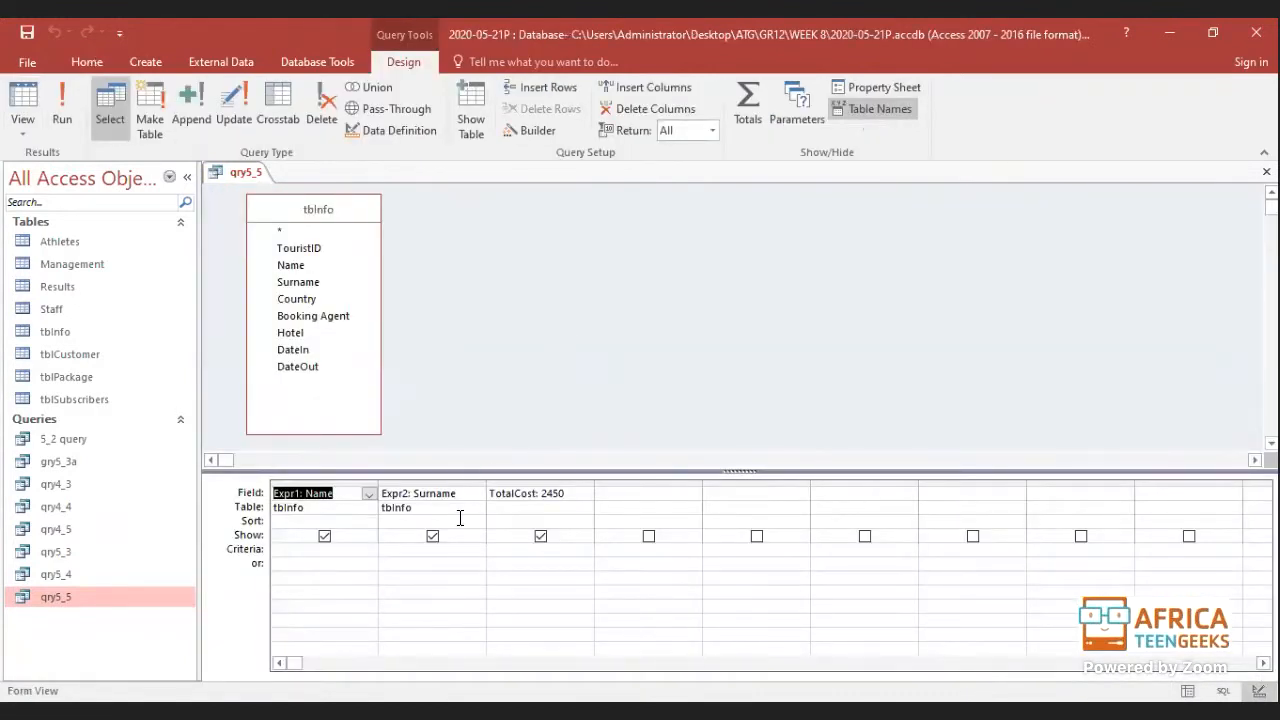
Step: Set the source table of the TotalCost field to tbInfo
{"action": "left_click", "coordinate": [530, 507]}
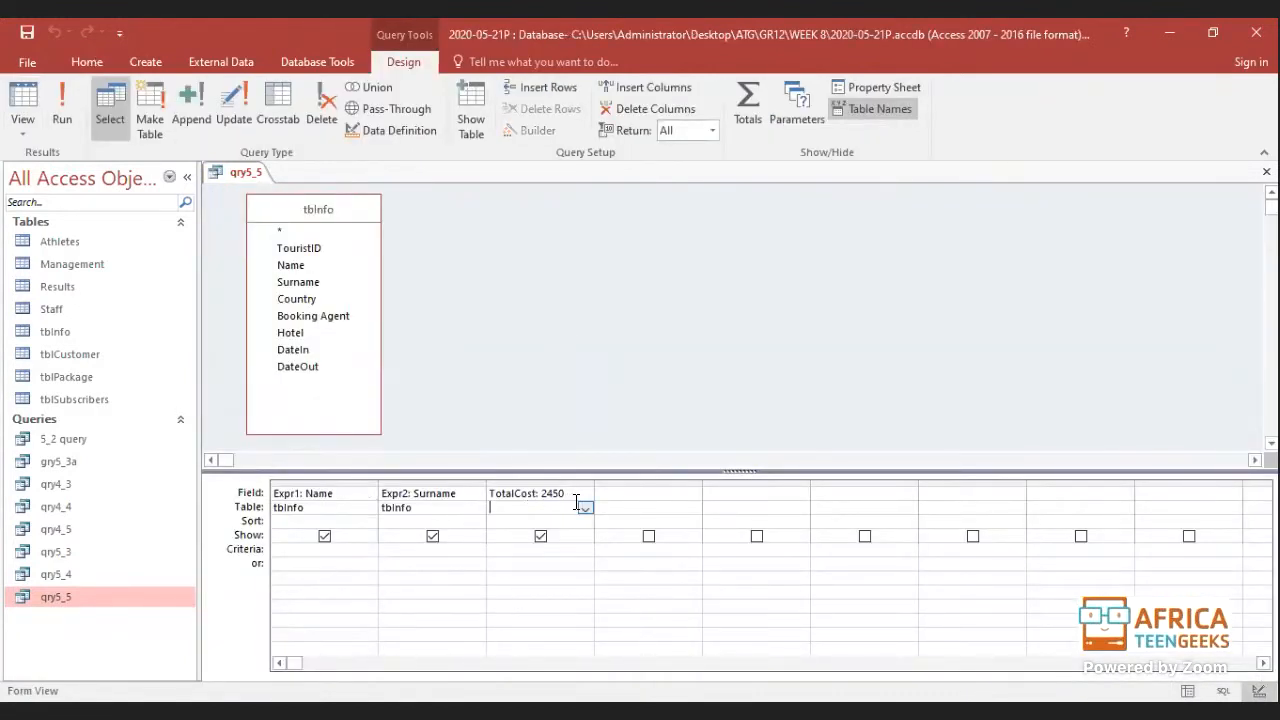
{"action": "left_click", "coordinate": [585, 507]}
{"action": "left_click", "coordinate": [514, 523]}
{"action": "left_click", "coordinate": [514, 521]}
Step: Set the Format property of the TotalCost field to Currency
{"action": "left_click", "coordinate": [868, 87]}
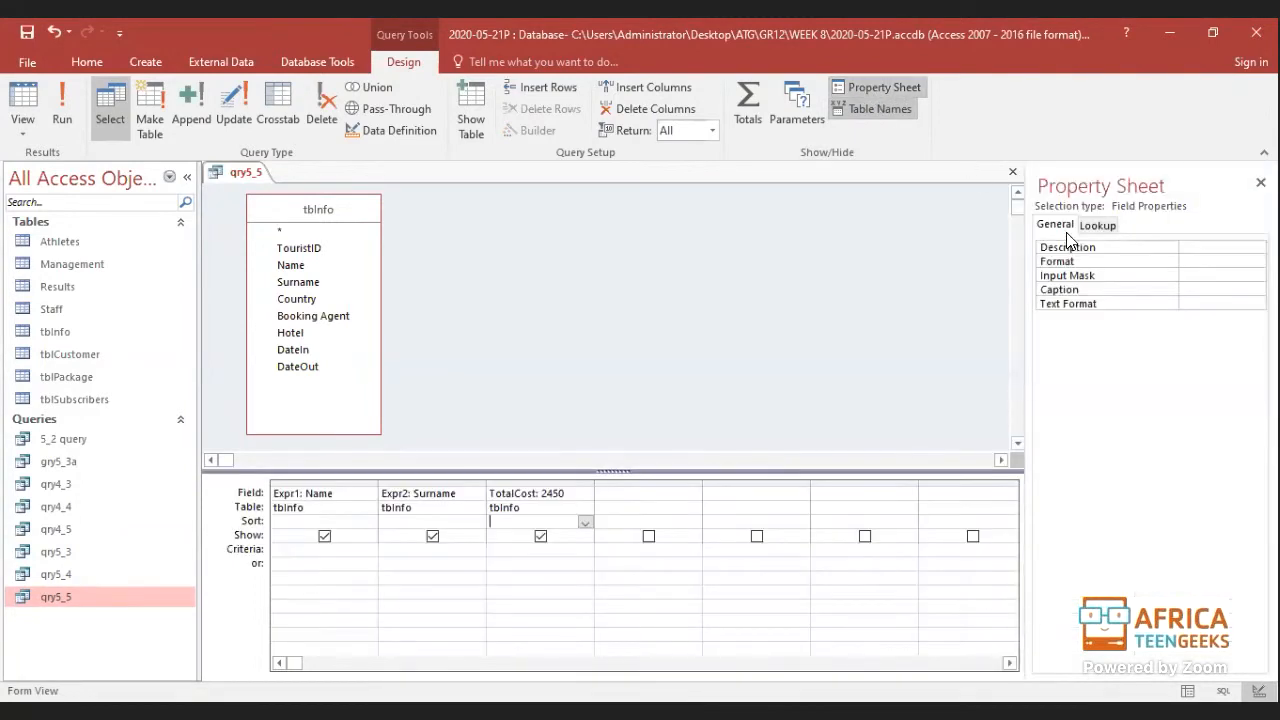
{"action": "left_click", "coordinate": [1188, 260]}
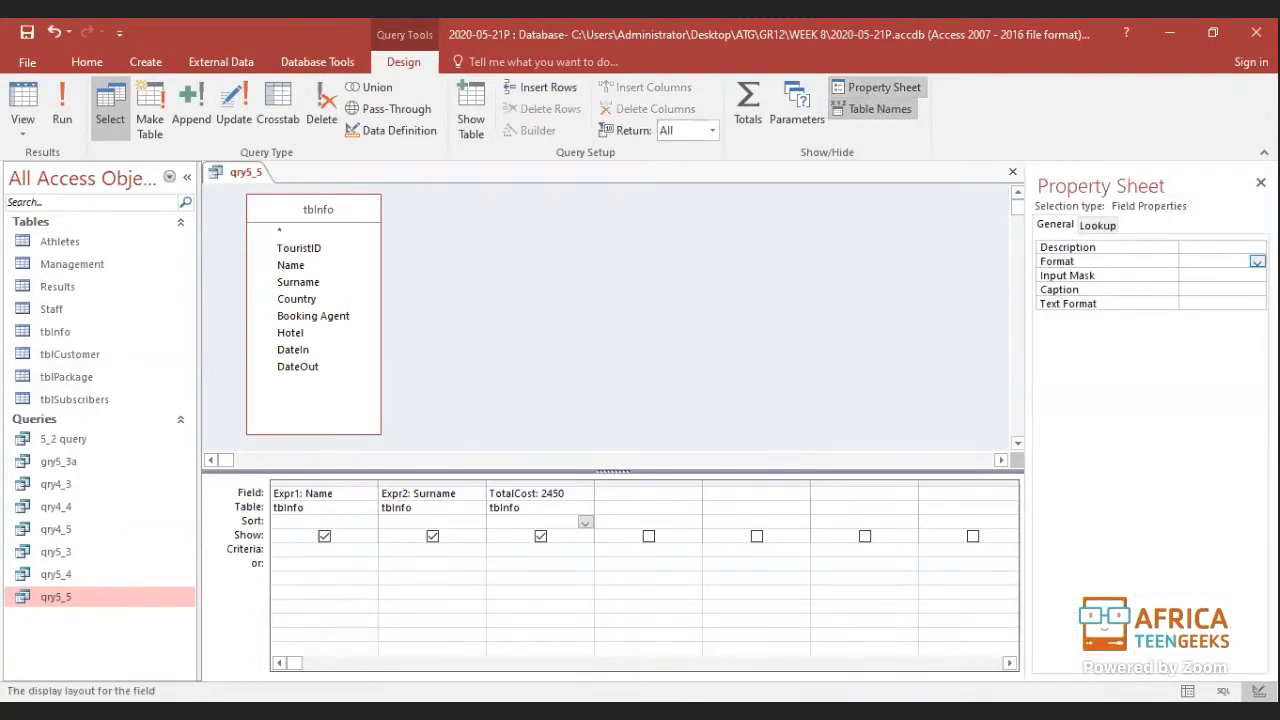
{"action": "left_click", "coordinate": [1256, 261]}
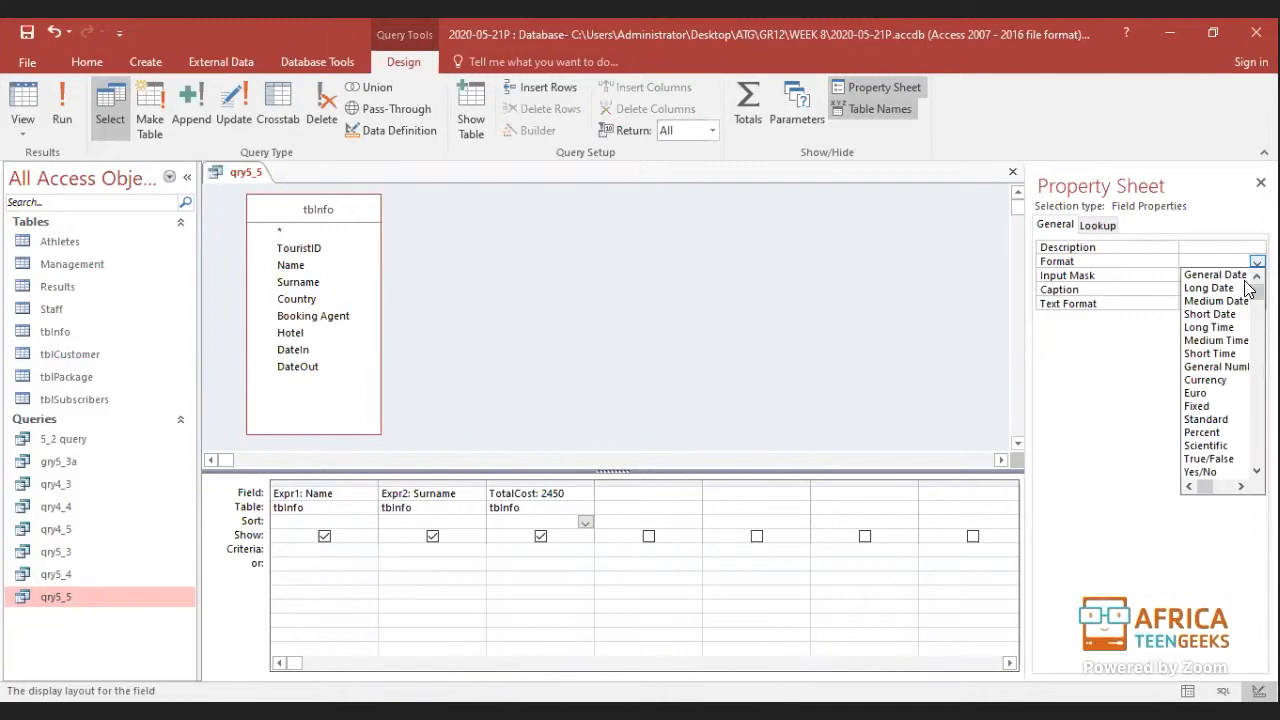
{"action": "left_click", "coordinate": [1205, 380]}
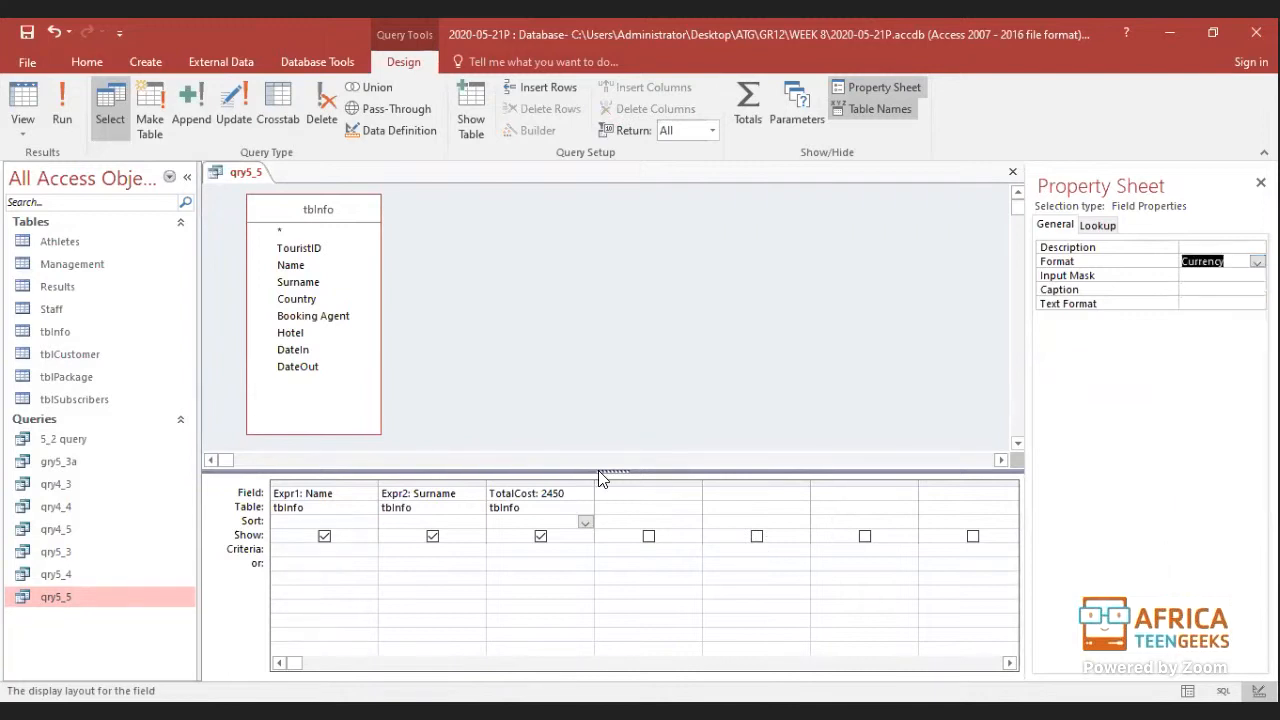
Step: Turn off Show for the TotalCost field in the qry5_5 design grid
{"action": "left_click_drag", "start_coordinate": [541, 494], "coordinate": [568, 494]}
{"action": "left_click", "coordinate": [580, 508]}
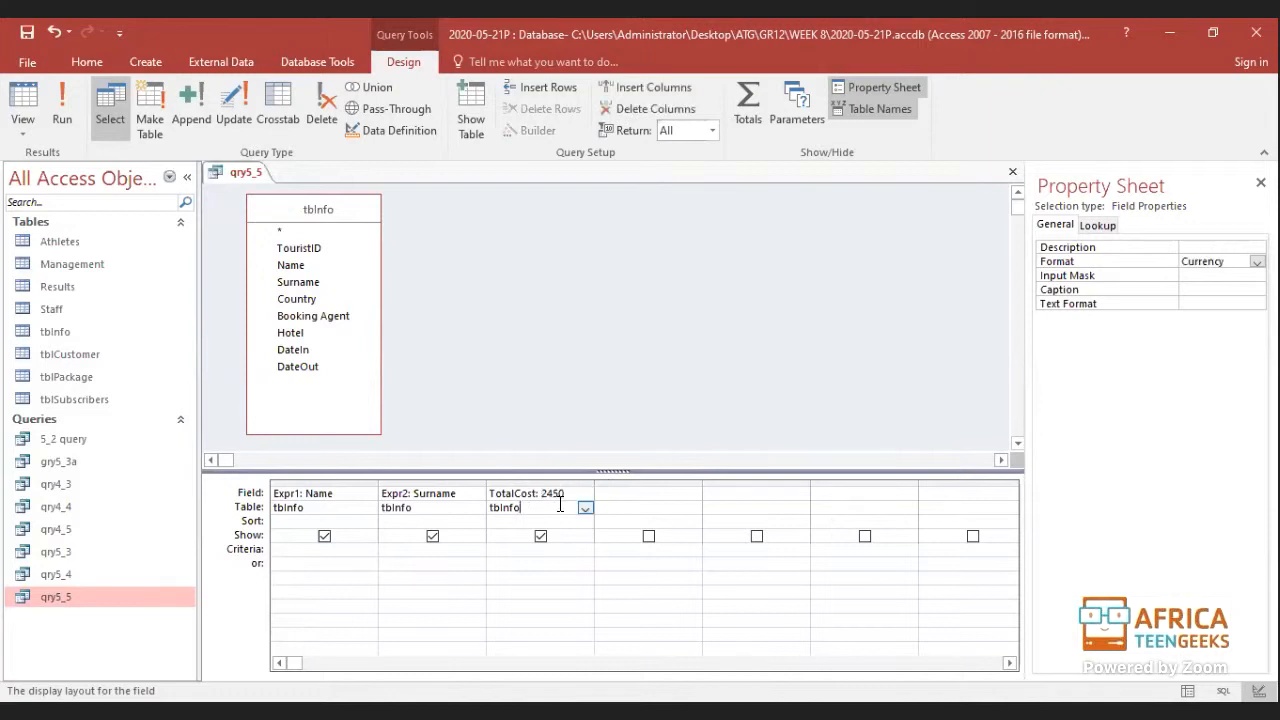
{"action": "left_click", "coordinate": [585, 508]}
{"action": "left_click", "coordinate": [540, 536]}
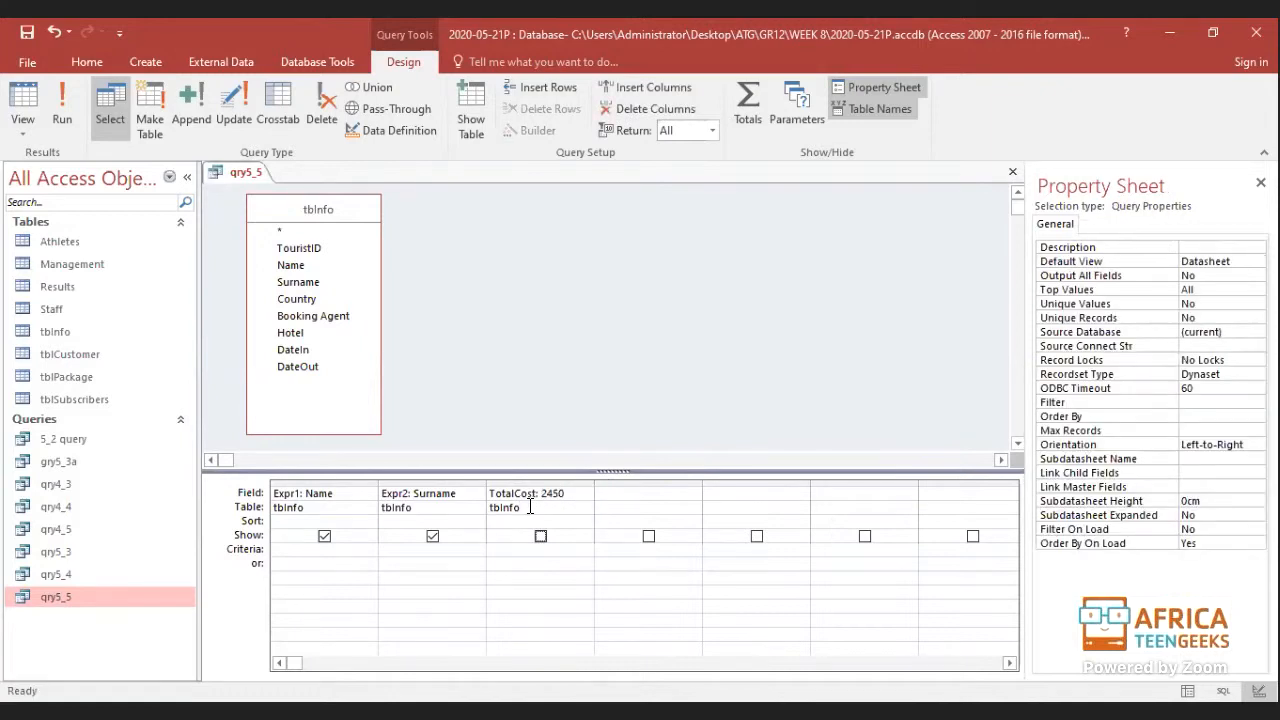
{"action": "left_click", "coordinate": [530, 508]}
{"action": "left_click", "coordinate": [518, 560]}
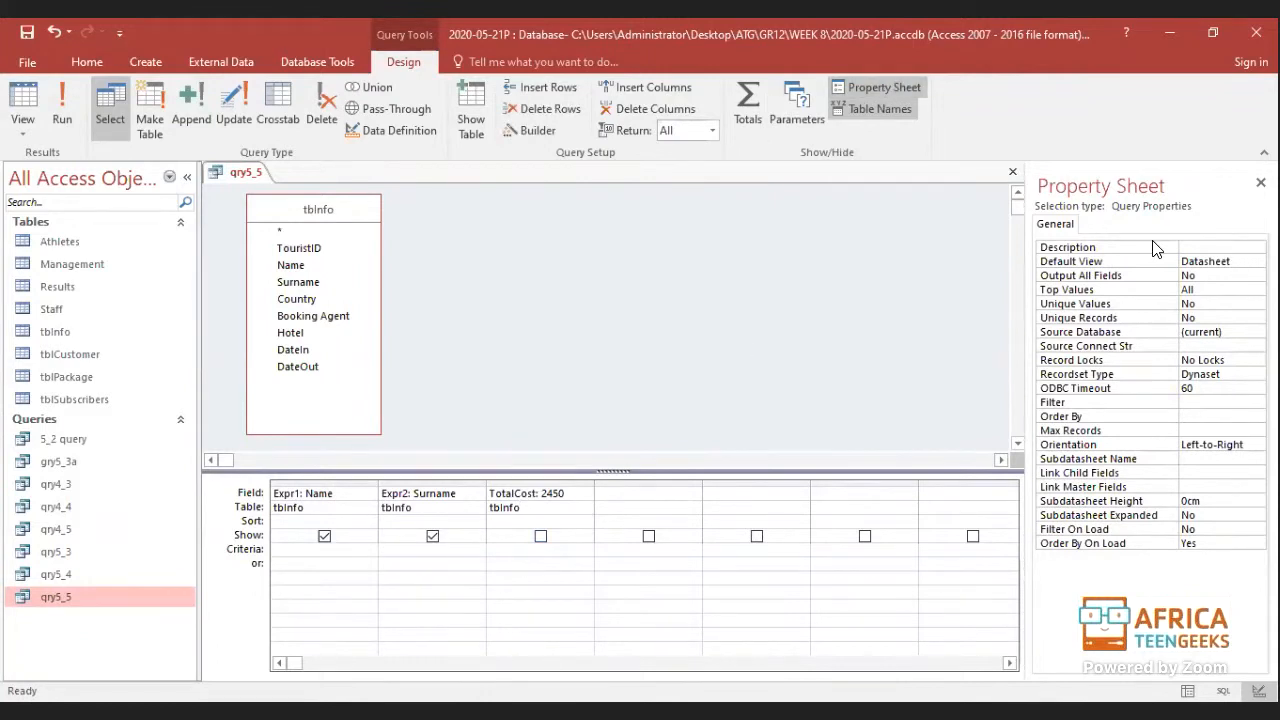
Step: Look over the fields available for the TotalCost column and the query's properties, and close the Property Sheet
{"action": "left_click", "coordinate": [584, 494]}
{"action": "left_click", "coordinate": [558, 494]}
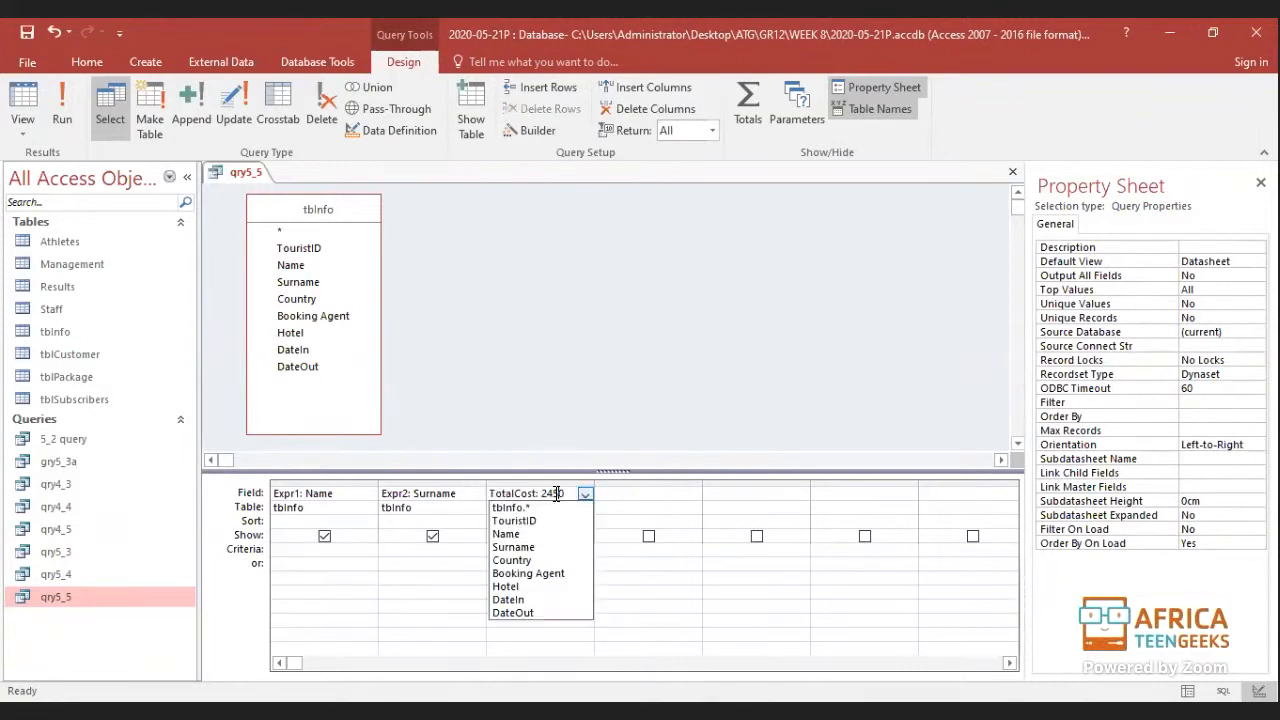
{"action": "left_click", "coordinate": [696, 404]}
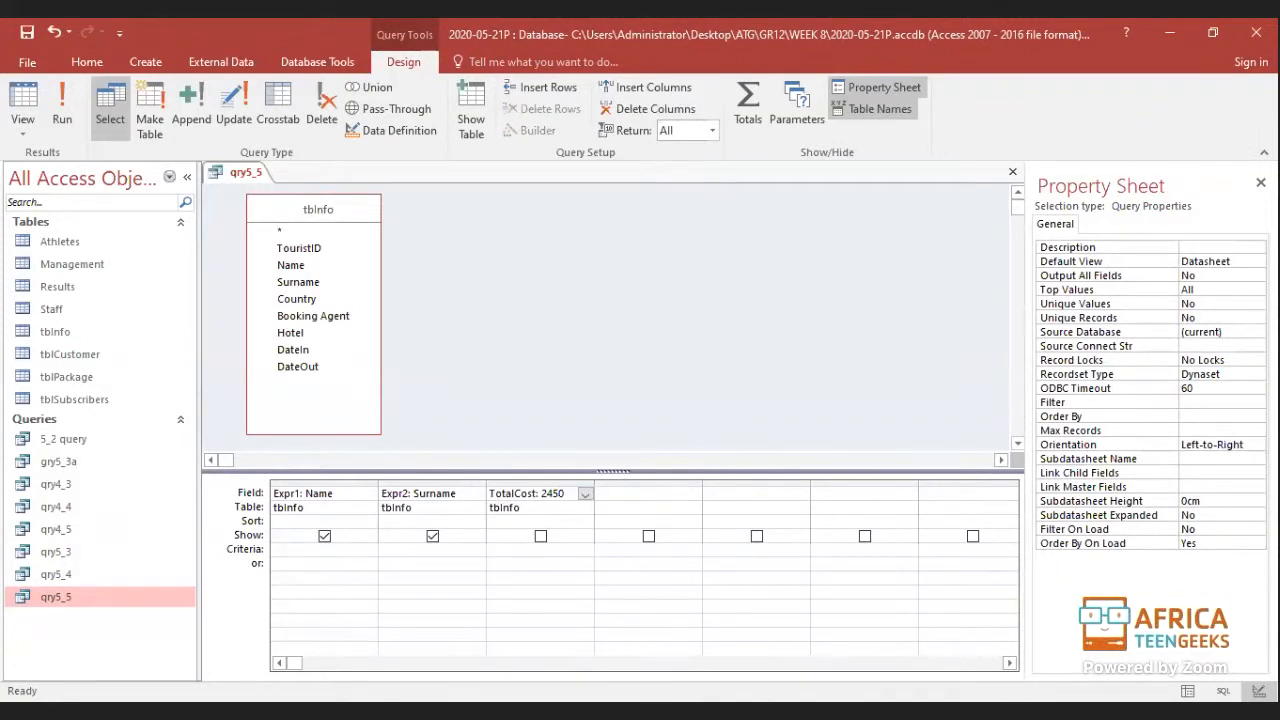
{"action": "left_click", "coordinate": [1260, 182]}
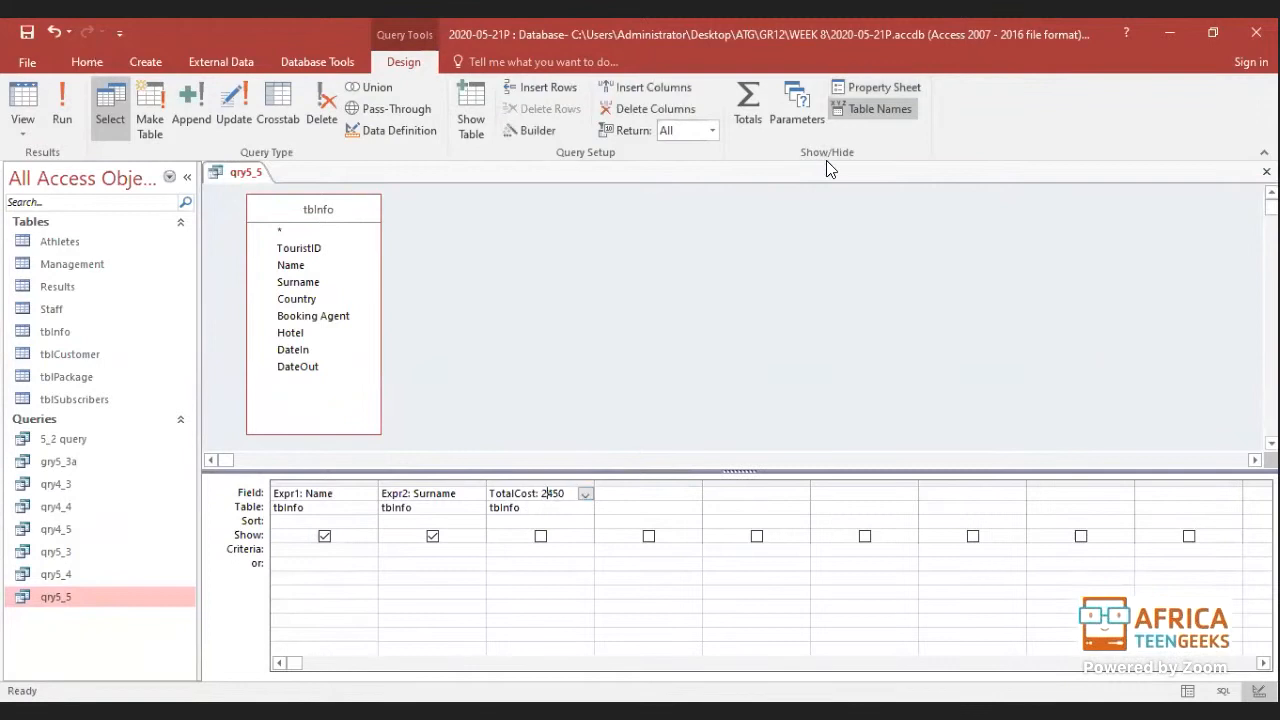
{"action": "left_click", "coordinate": [866, 88]}
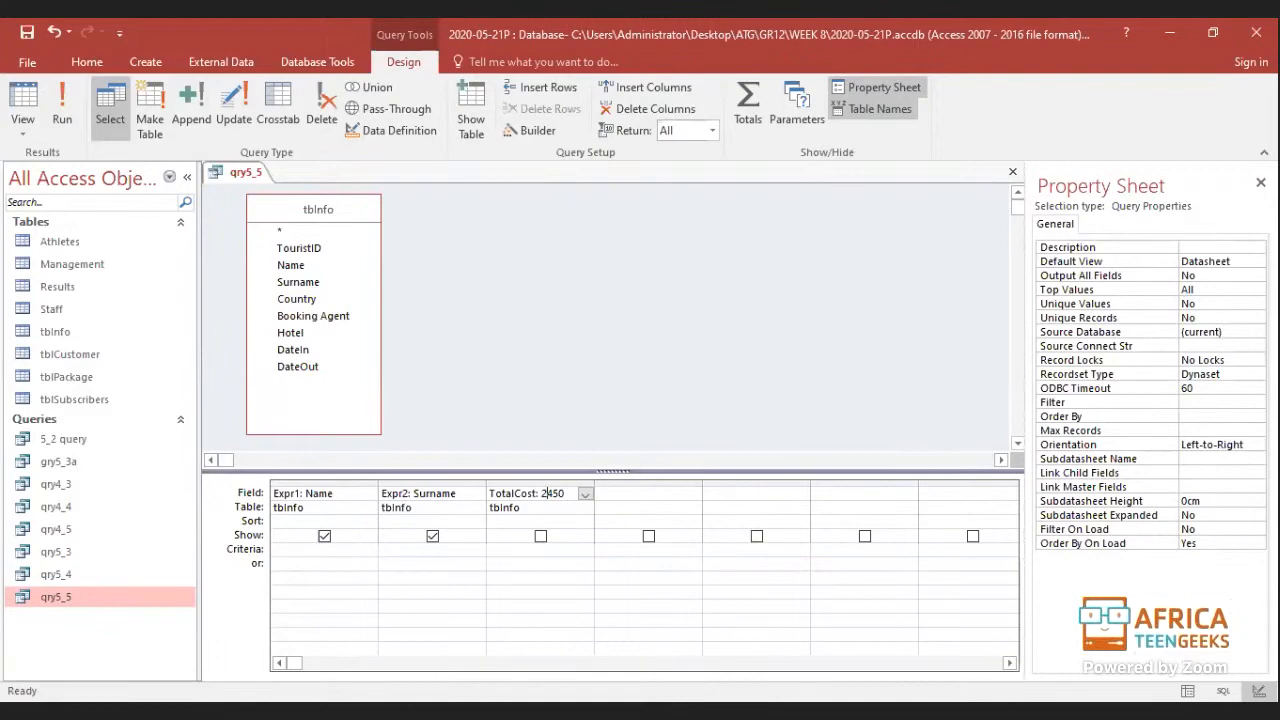
{"action": "left_click", "coordinate": [1260, 182]}
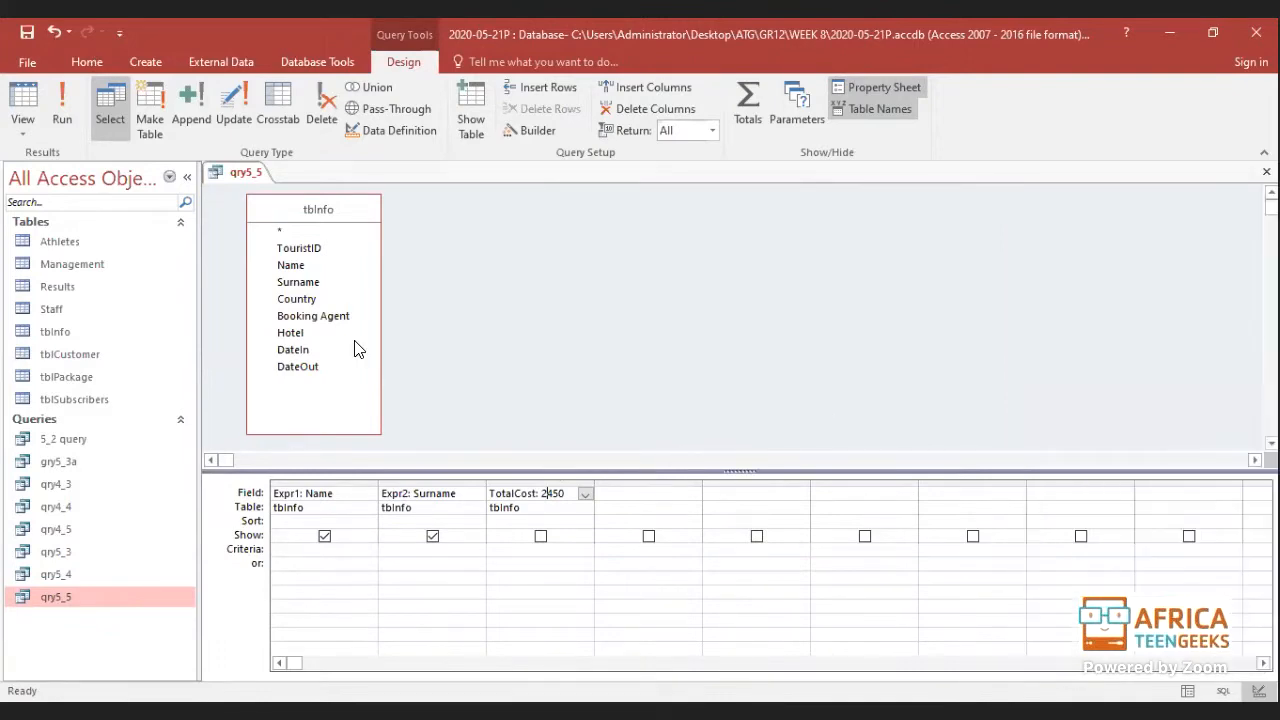
Step: Preview qry5_5, turn Show back on for TotalCost, and preview it again before returning to Design View
{"action": "left_click", "coordinate": [22, 98]}
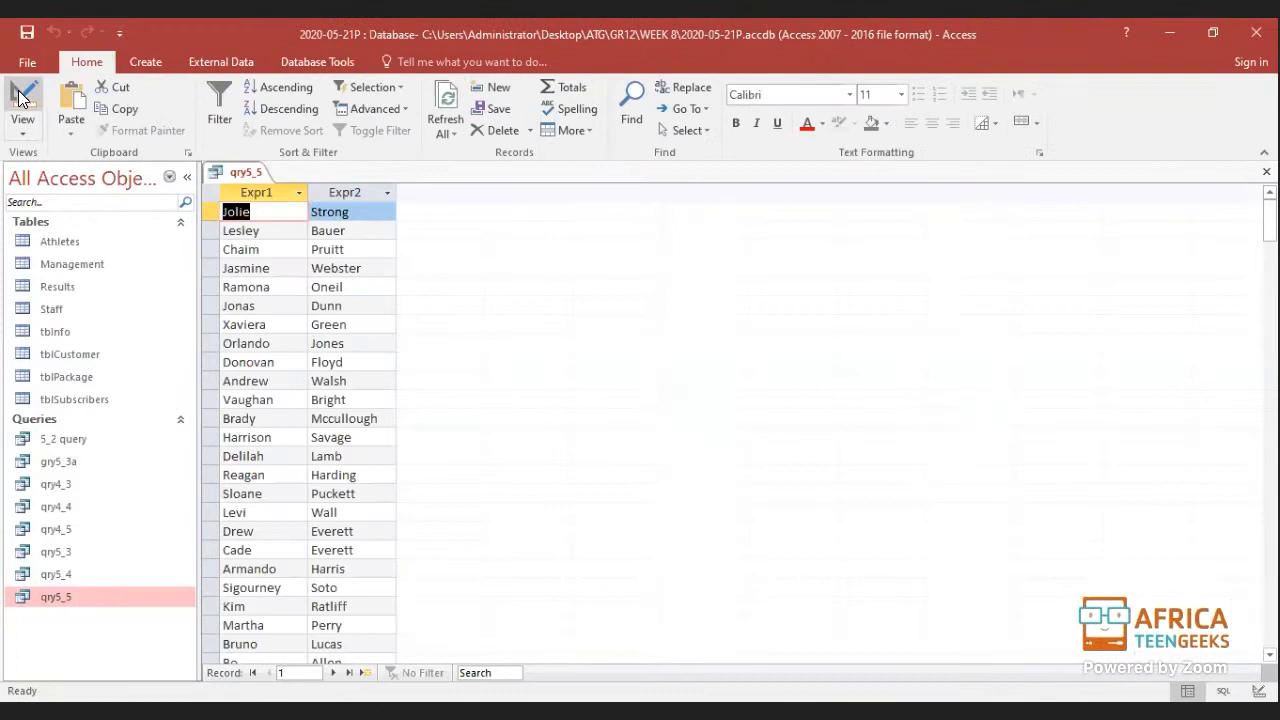
{"action": "left_click", "coordinate": [20, 98]}
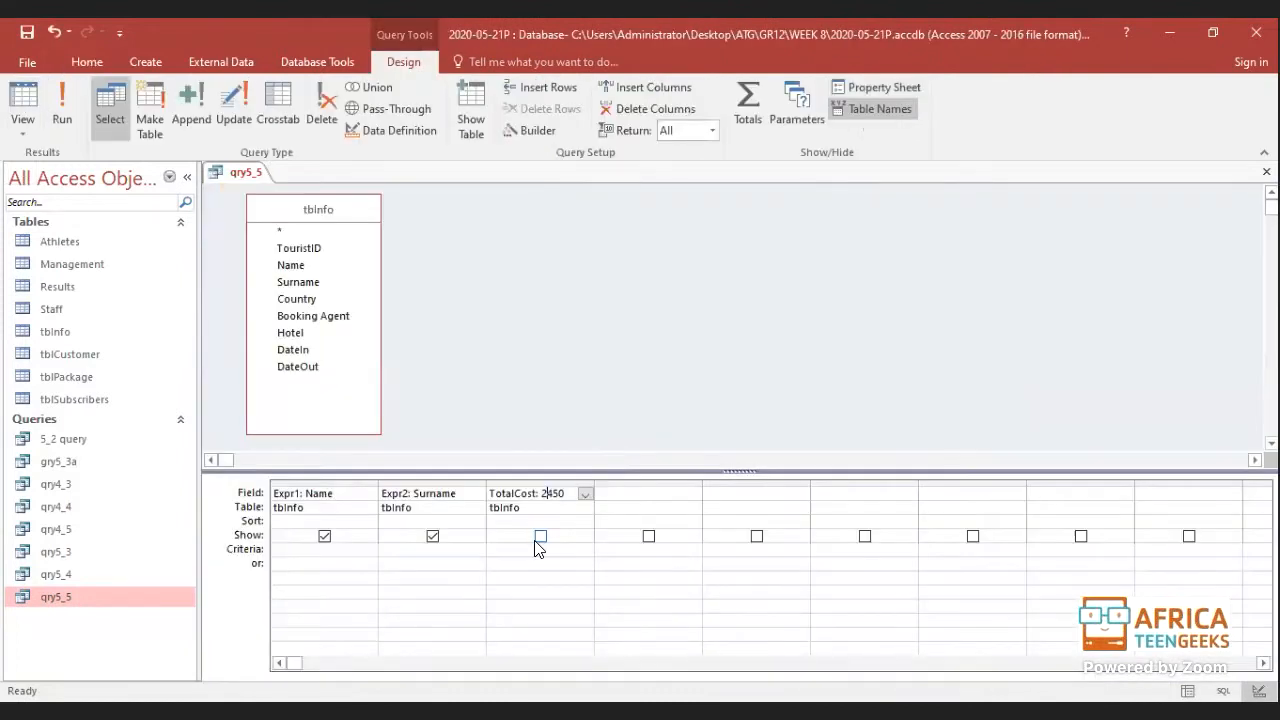
{"action": "left_click", "coordinate": [539, 538]}
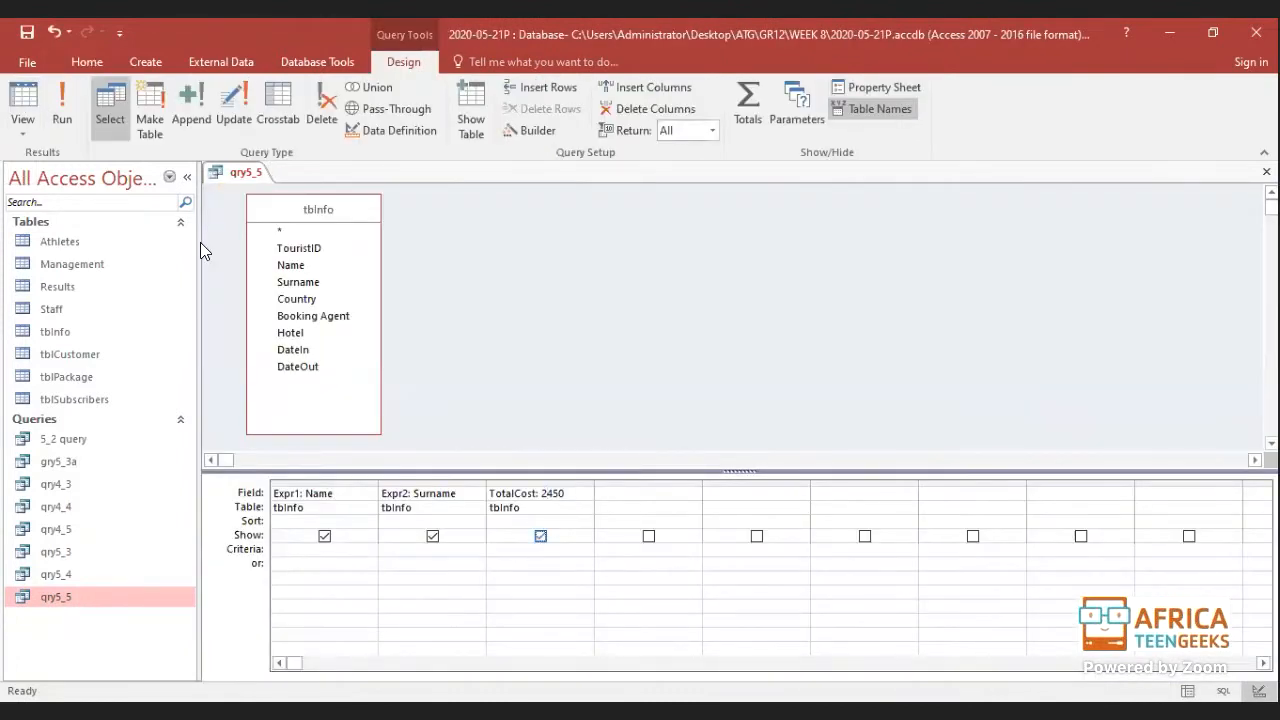
{"action": "left_click", "coordinate": [636, 304]}
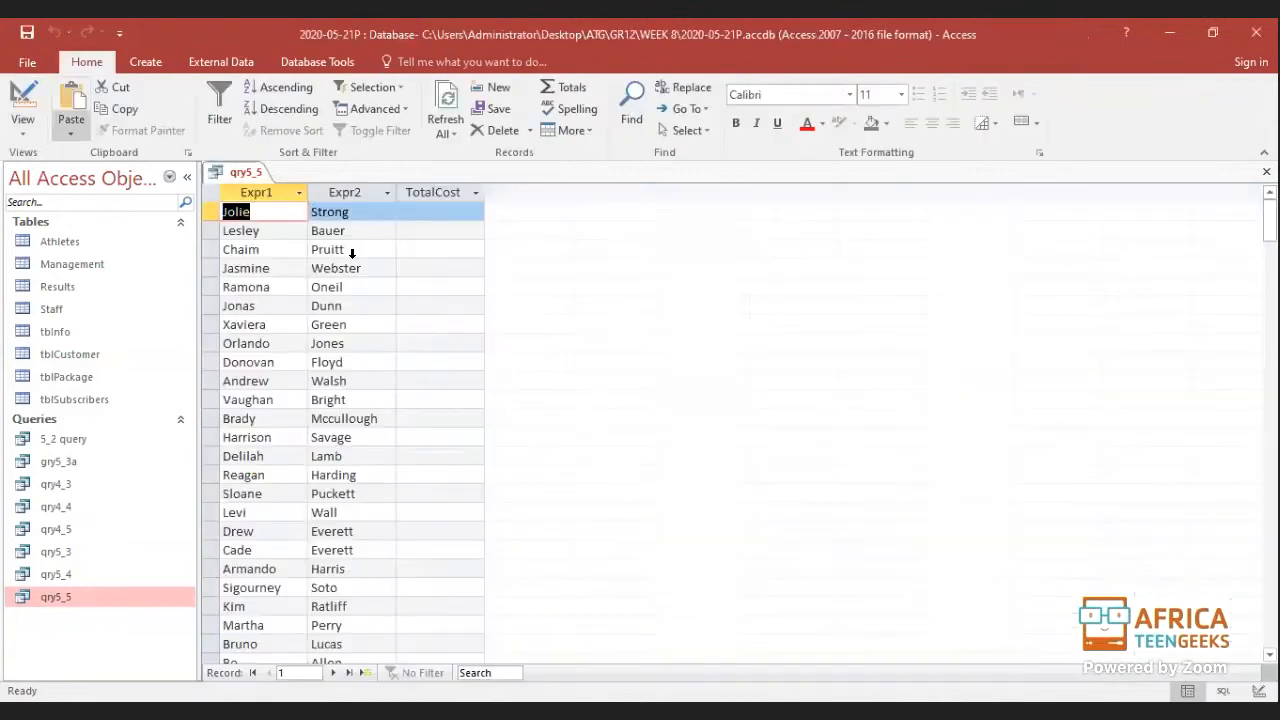
{"action": "left_click", "coordinate": [27, 100]}
Step: Clear the source table of the TotalCost field and check the qry5_5 datasheet before returning to Design View
{"action": "left_click", "coordinate": [536, 508]}
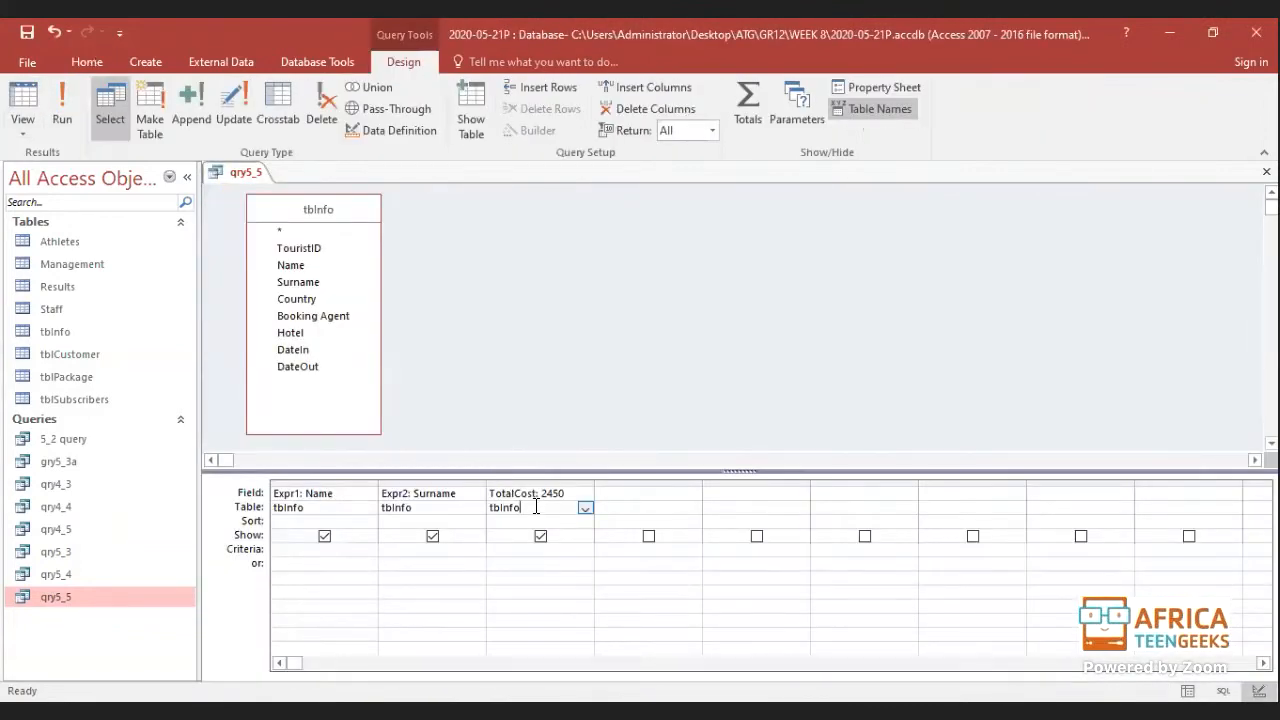
{"action": "key", "text": "BackSpace"}
{"action": "key", "text": "BackSpace"}
{"action": "key", "text": "BackSpace"}
{"action": "key", "text": "BackSpace"}
{"action": "key", "text": "BackSpace"}
{"action": "left_click", "coordinate": [518, 522]}
{"action": "left_click", "coordinate": [19, 108]}
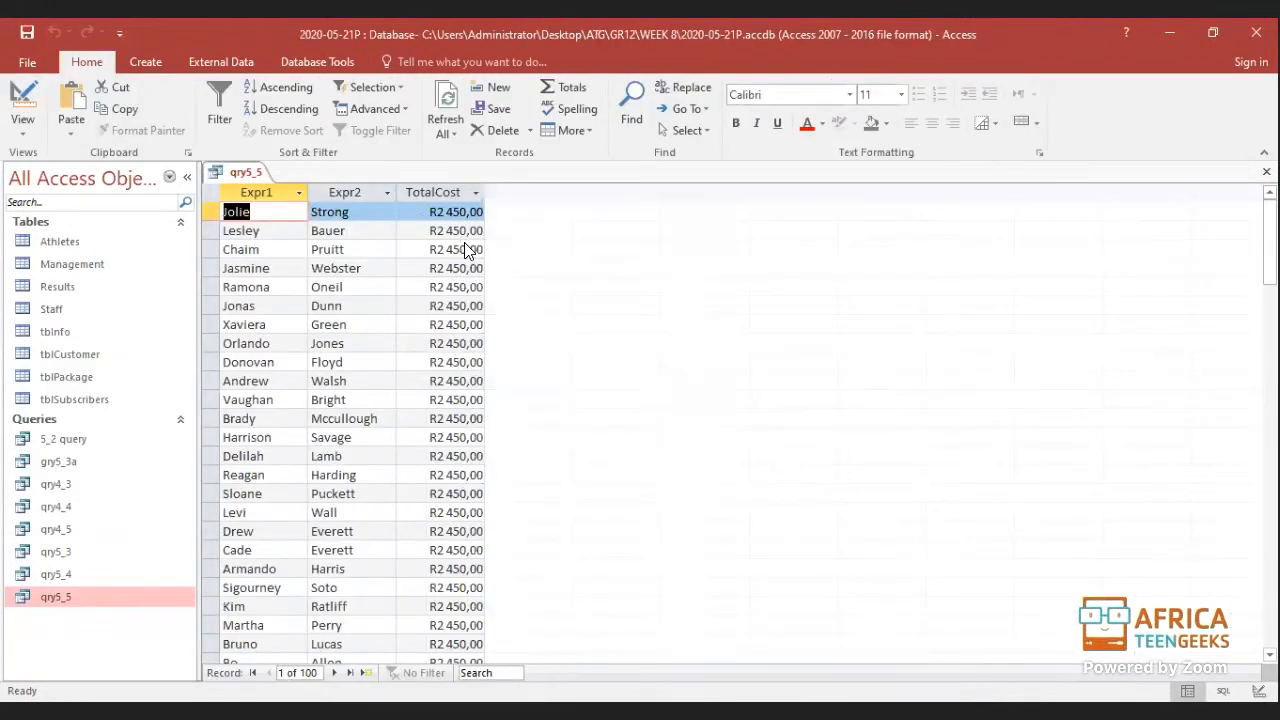
{"action": "left_click", "coordinate": [464, 249]}
{"action": "left_click", "coordinate": [22, 108]}
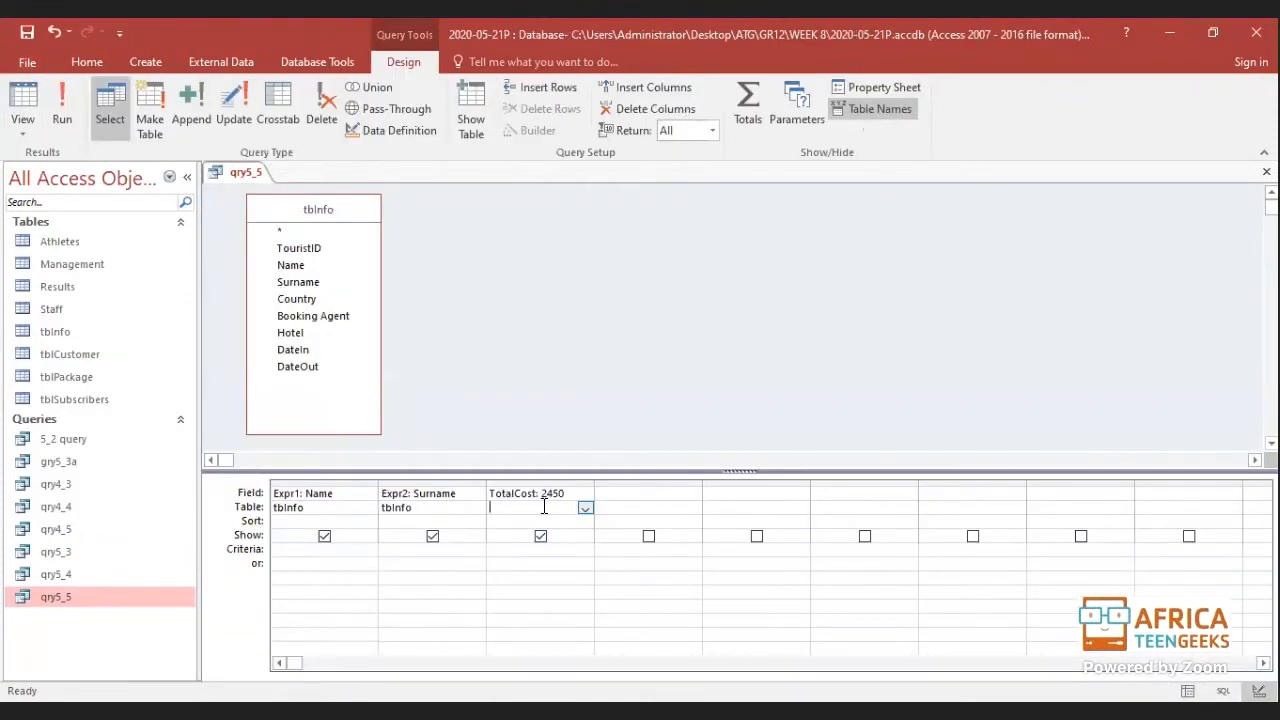
Step: View the records of the tbInfo table and close it
{"action": "left_click", "coordinate": [542, 510]}
{"action": "double_click", "coordinate": [55, 332]}
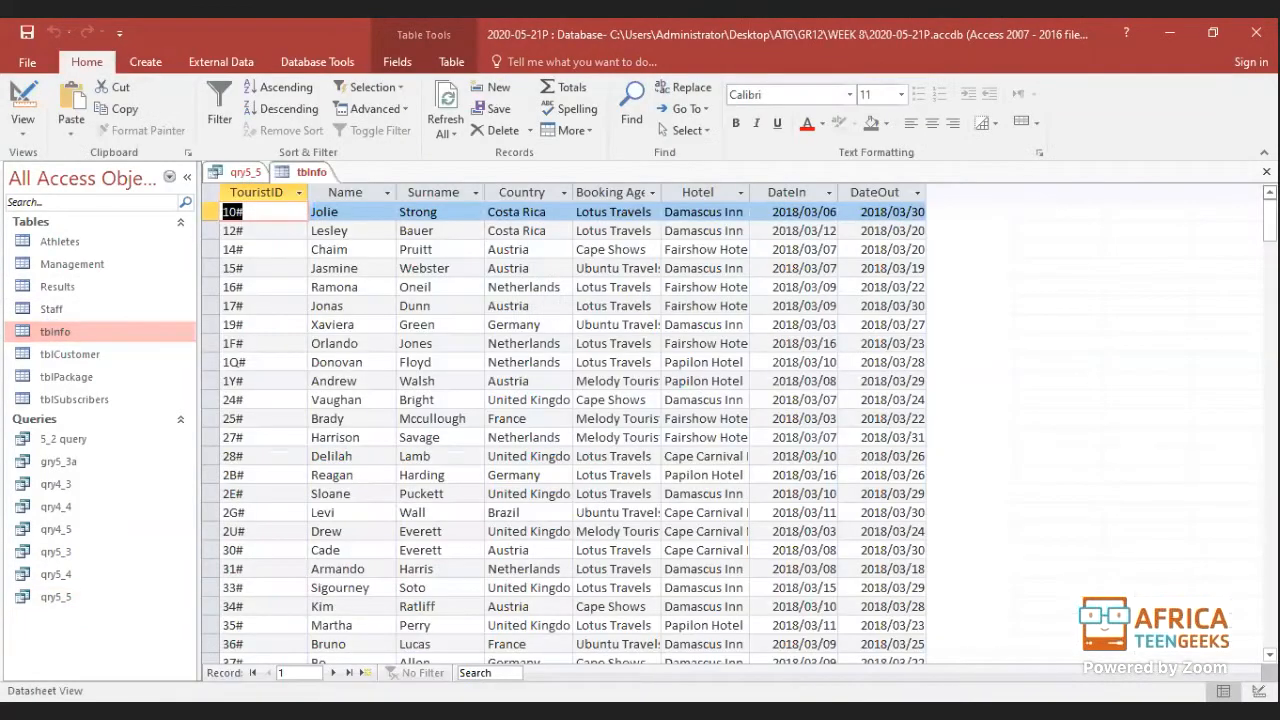
{"action": "left_click", "coordinate": [1266, 172]}
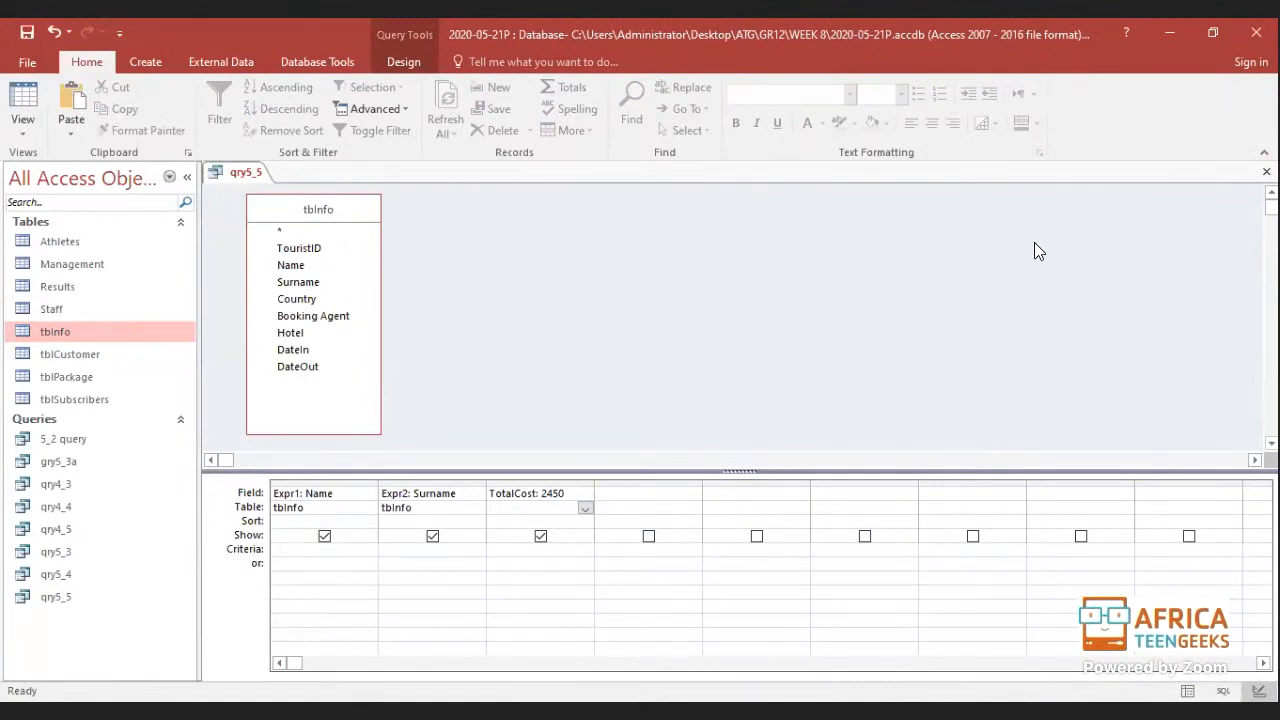
Step: Delete the value of the TotalCost expression and re-enter it as 2450
{"action": "double_click", "coordinate": [556, 494]}
{"action": "left_click_drag", "start_coordinate": [450, 496], "coordinate": [541, 500]}
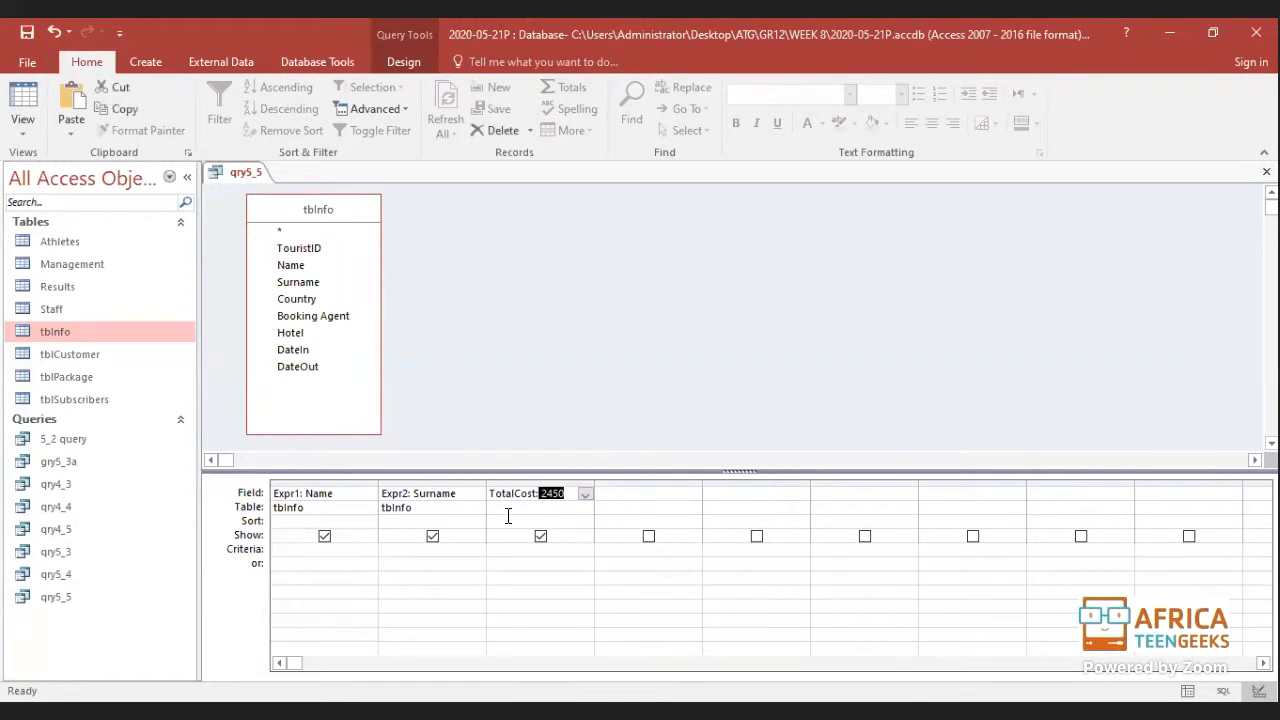
{"action": "key", "text": "BackSpace"}
{"action": "type", "text": "245"}
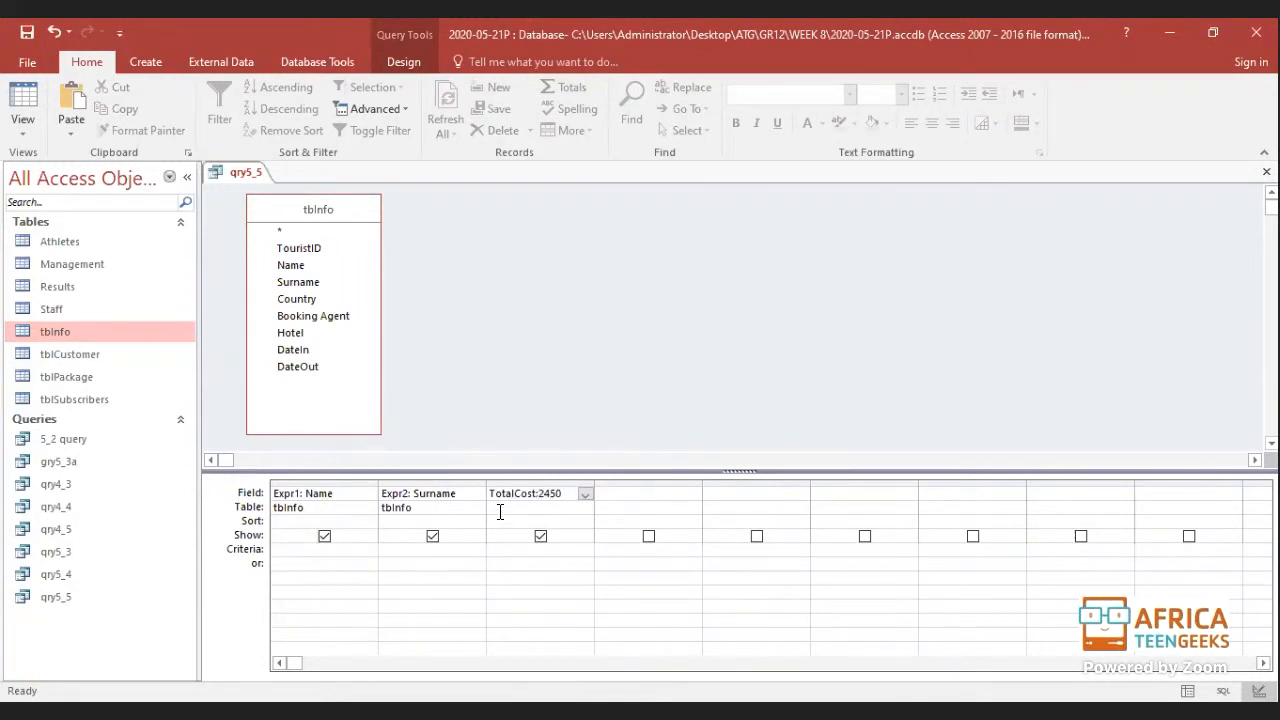
{"action": "left_click", "coordinate": [560, 589]}
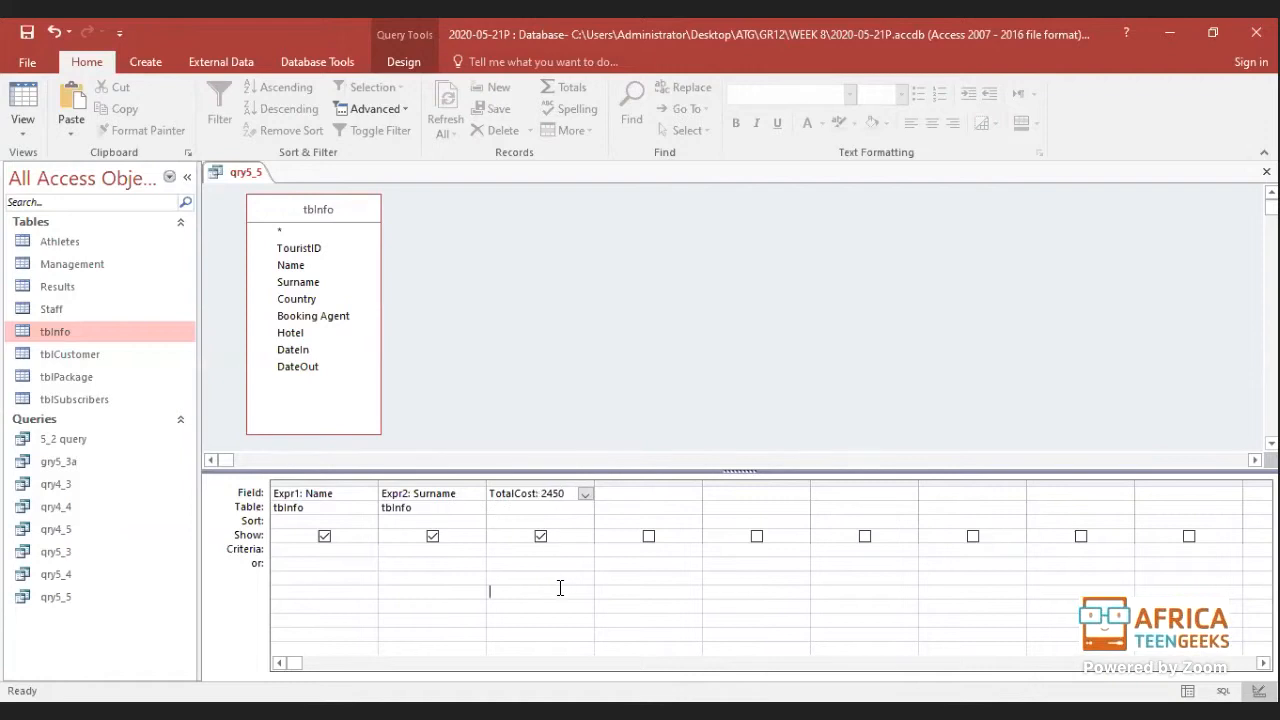
{"action": "left_click", "coordinate": [578, 493]}
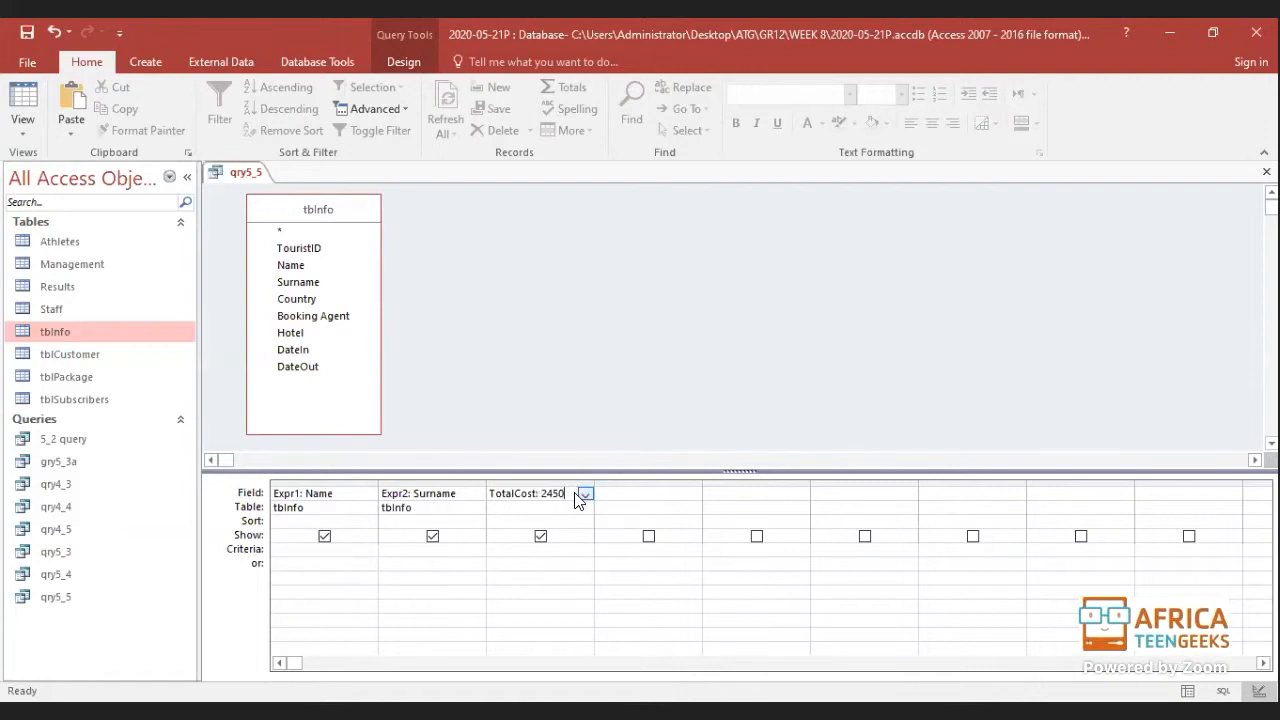
Step: Show the field properties of TotalCost, check the formatted values in the qry5_5 datasheet, and return to Design View
{"action": "left_click", "coordinate": [410, 58]}
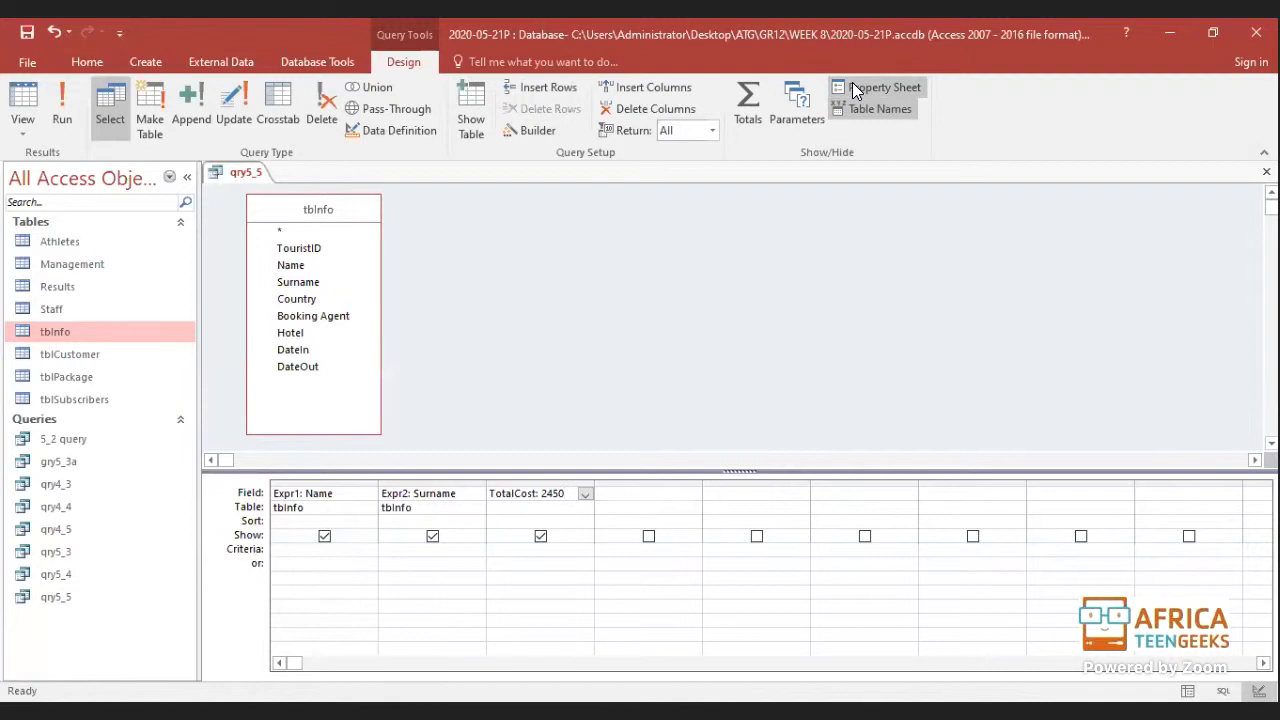
{"action": "left_click", "coordinate": [872, 87]}
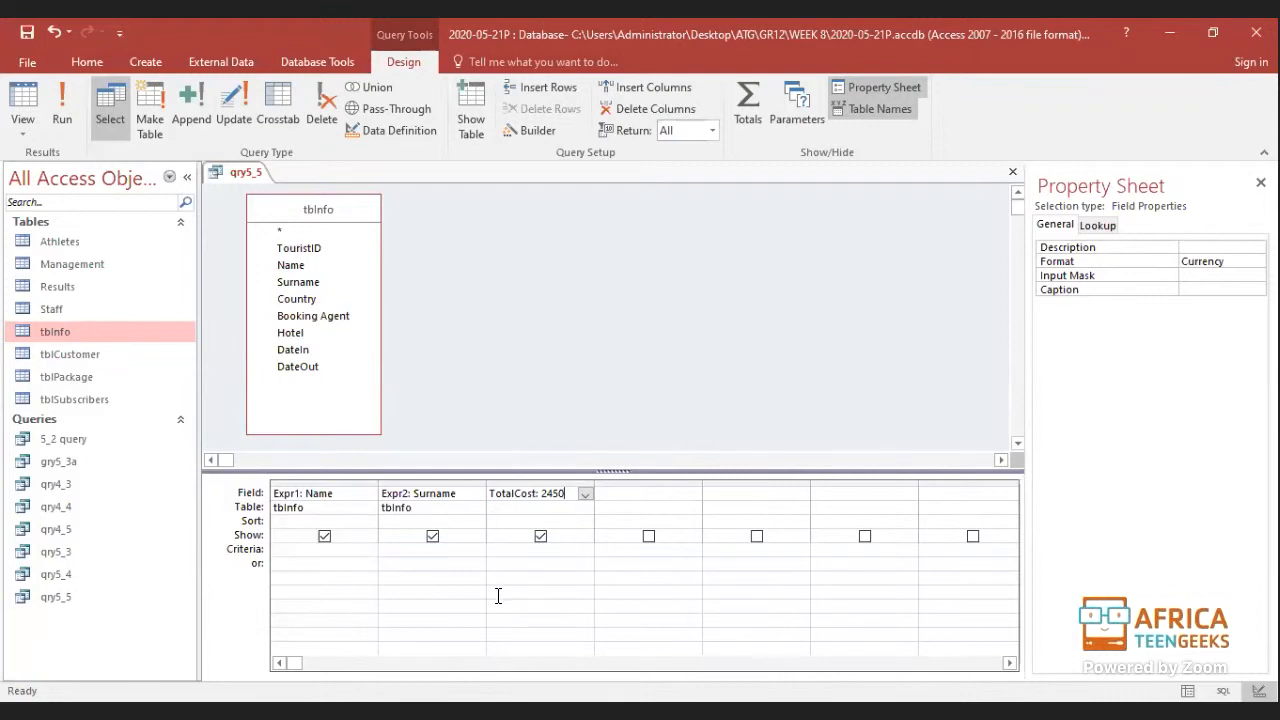
{"action": "left_click", "coordinate": [60, 112]}
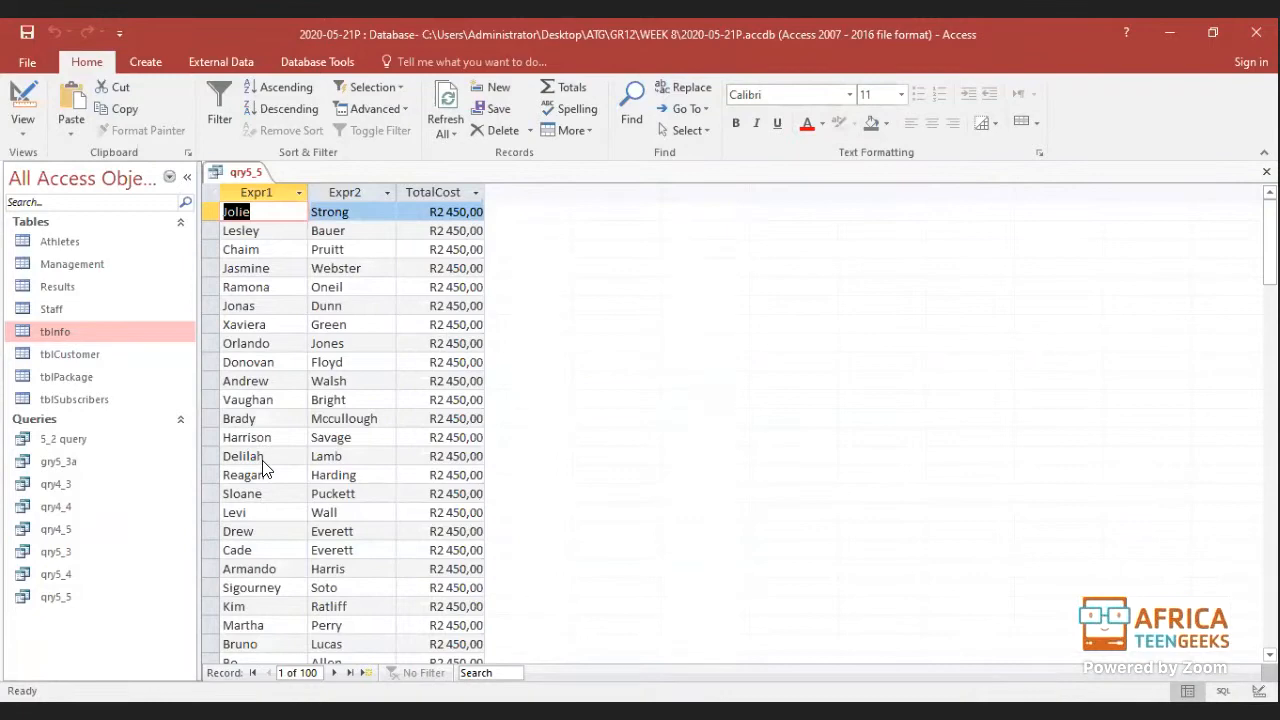
{"action": "left_click", "coordinate": [22, 100]}
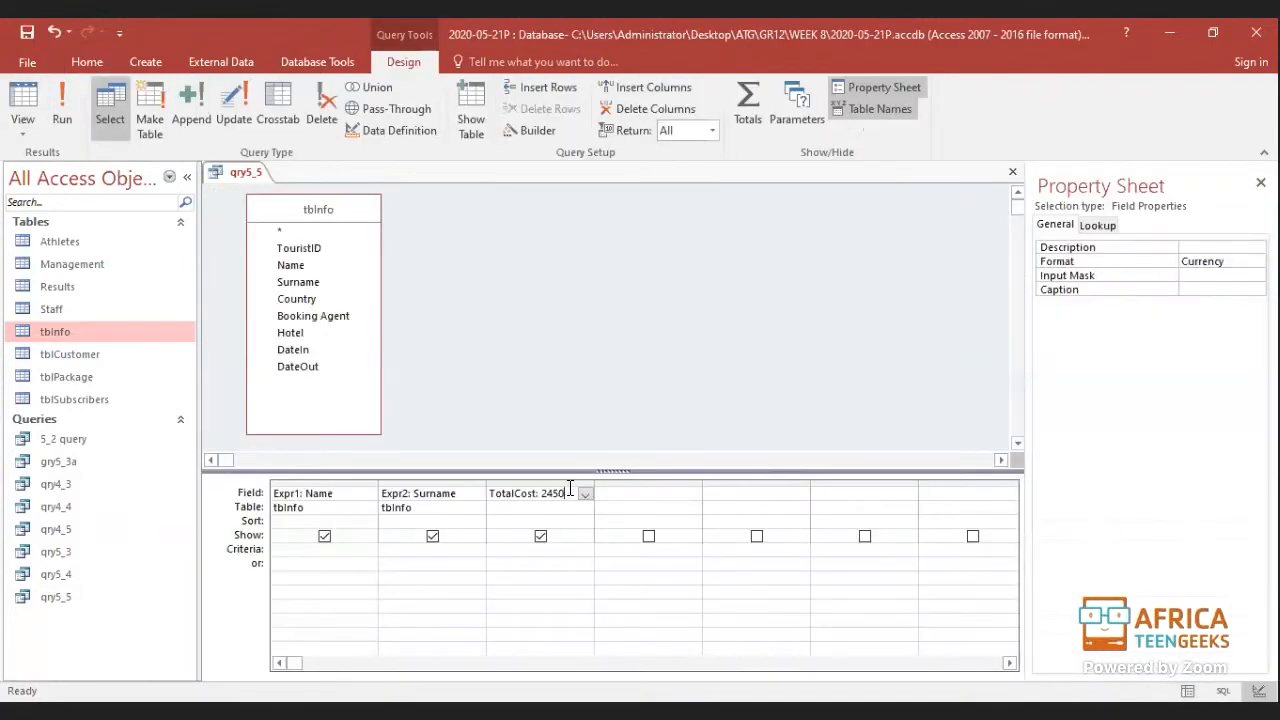
Step: Set the Format property of the TotalCost field to Currency and switch to the PowerPoint slide with the exam questions
{"action": "left_click", "coordinate": [1254, 264]}
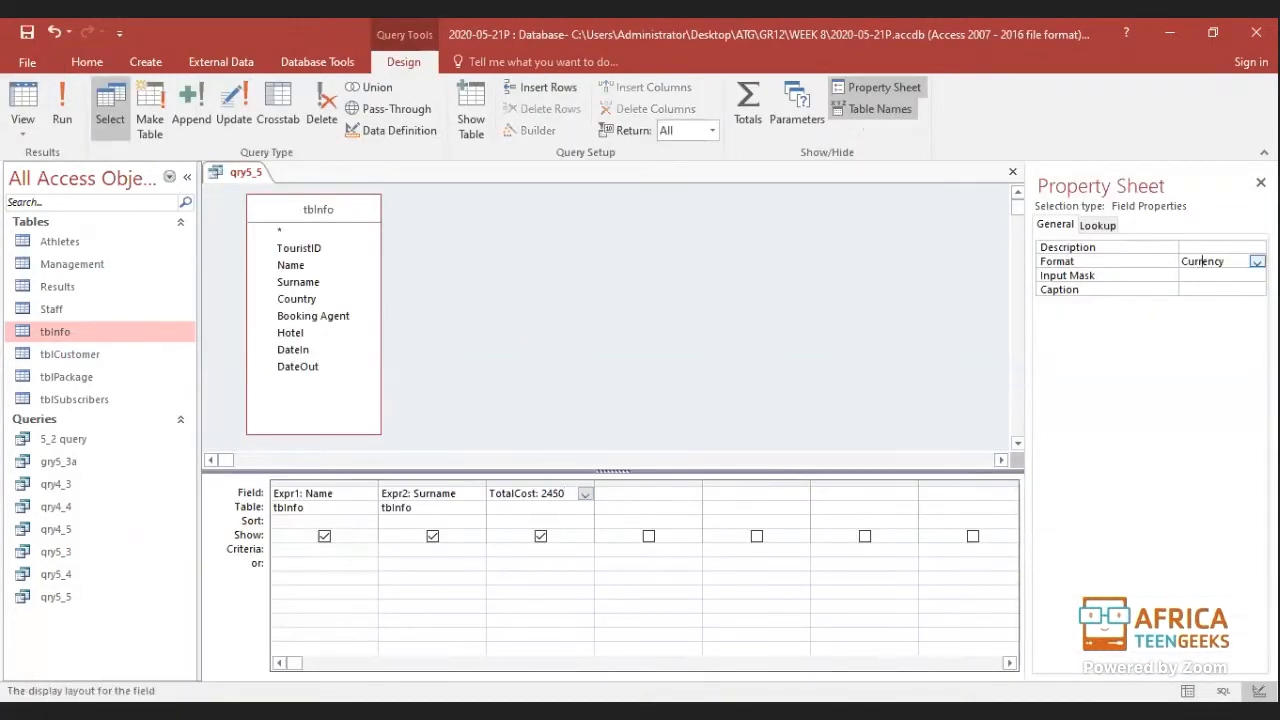
{"action": "left_click", "coordinate": [1256, 262]}
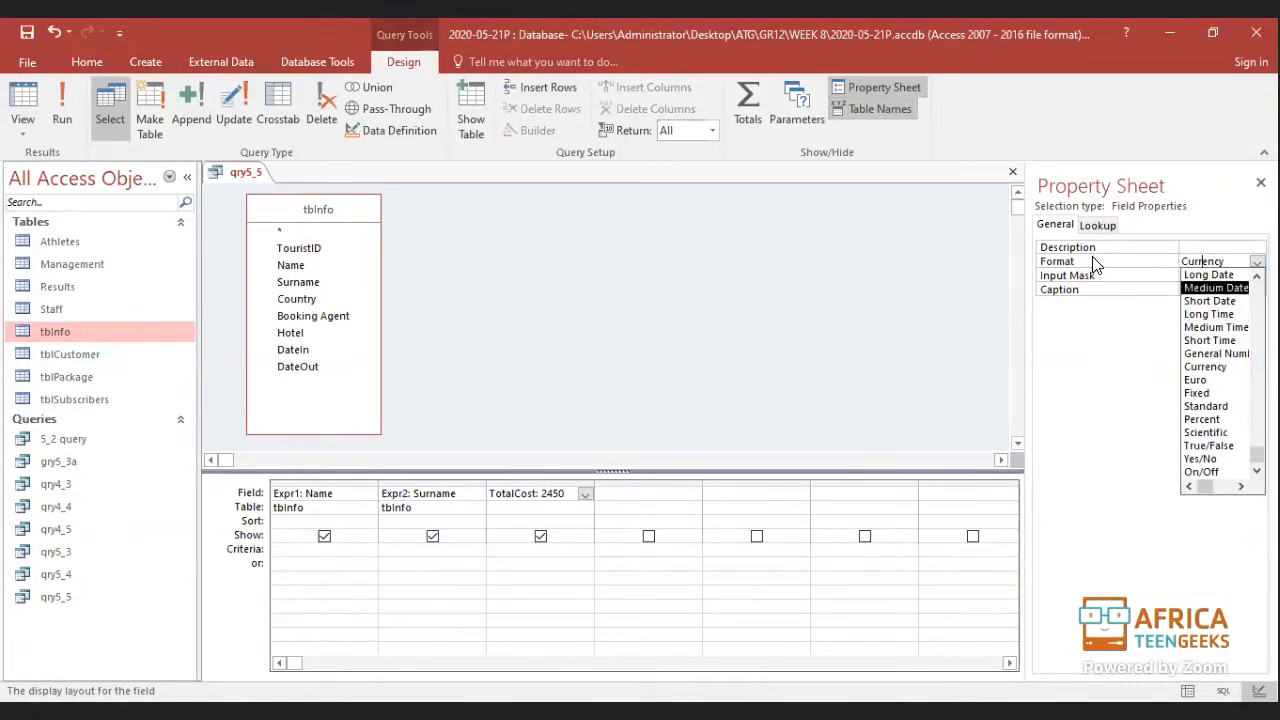
{"action": "left_click", "coordinate": [1236, 367]}
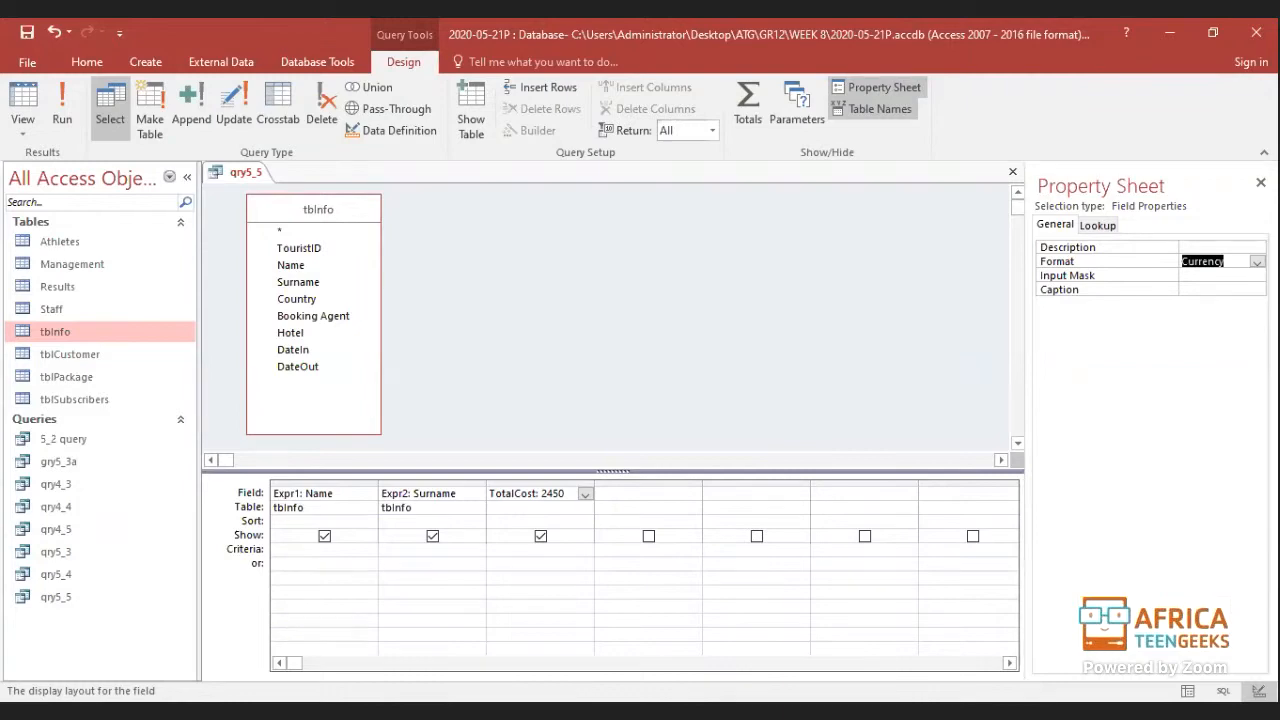
{"action": "key", "text": "alt+Tab"}
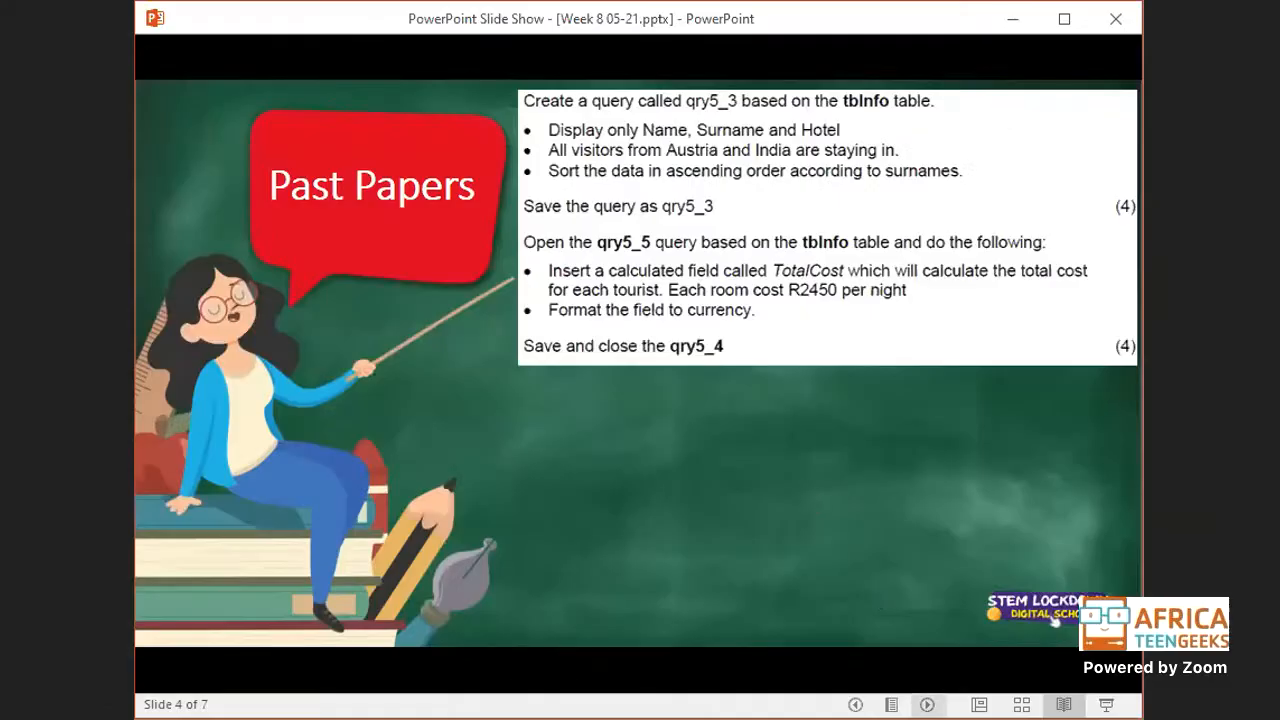